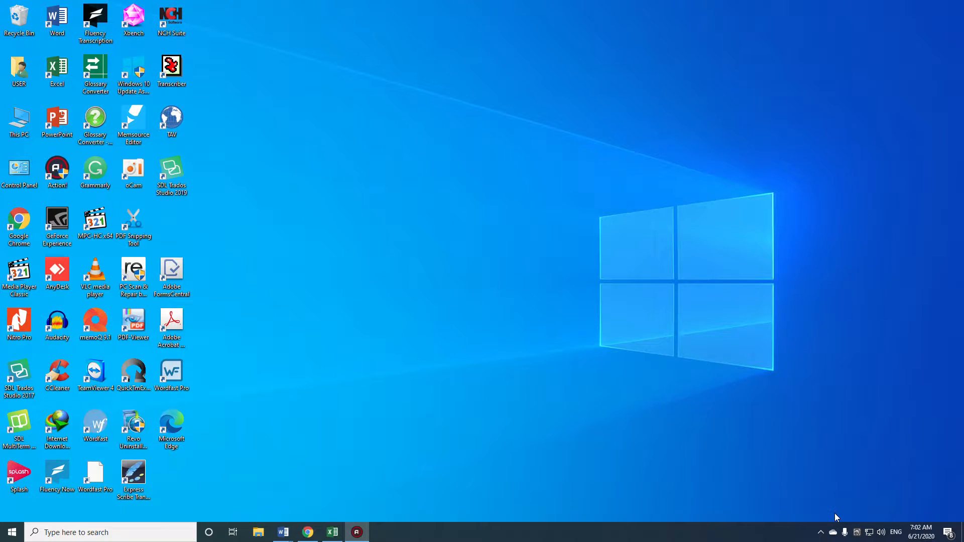
Step: Launch SDL Trados Studio 2019 from the desktop and close the File Explorer window opened meanwhile
right_click(491, 367)
click(521, 395)
double_click(171, 171)
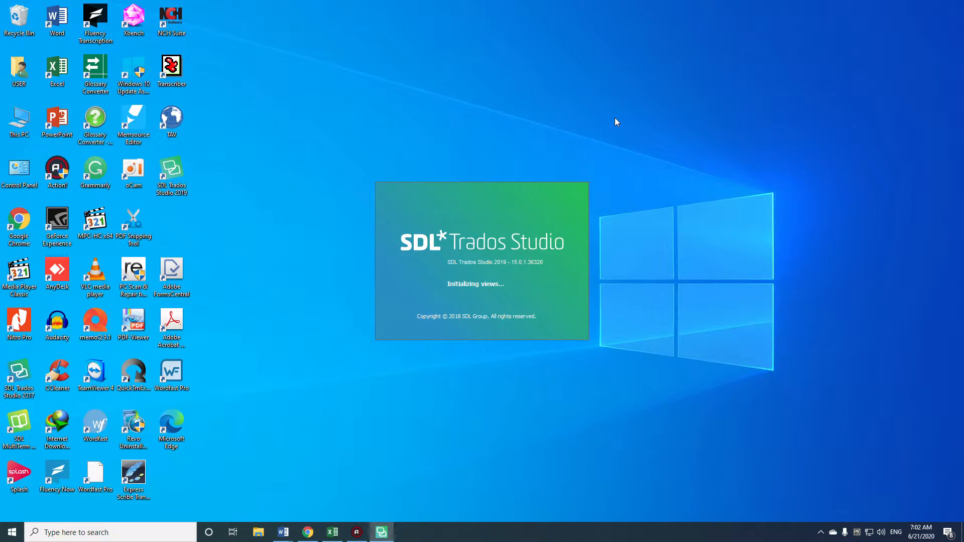
click(259, 532)
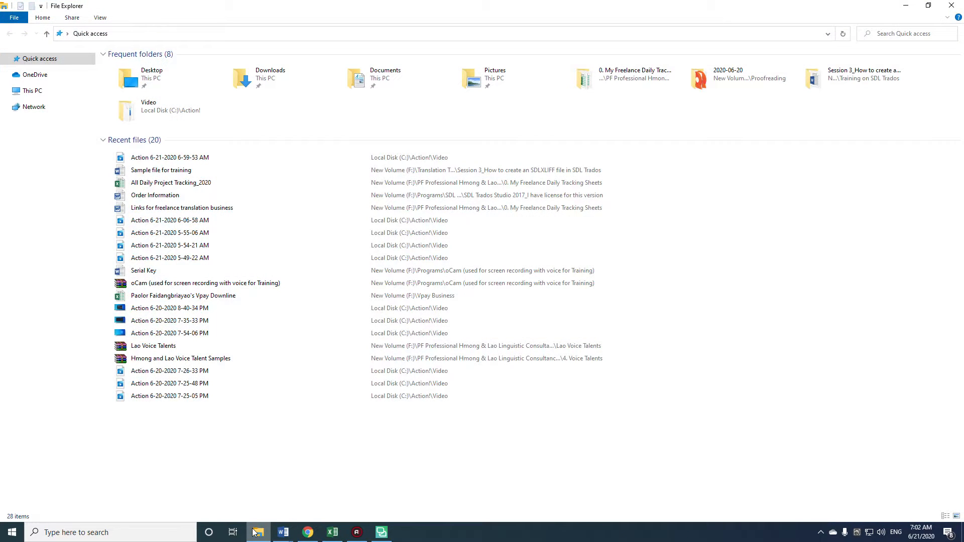
click(951, 6)
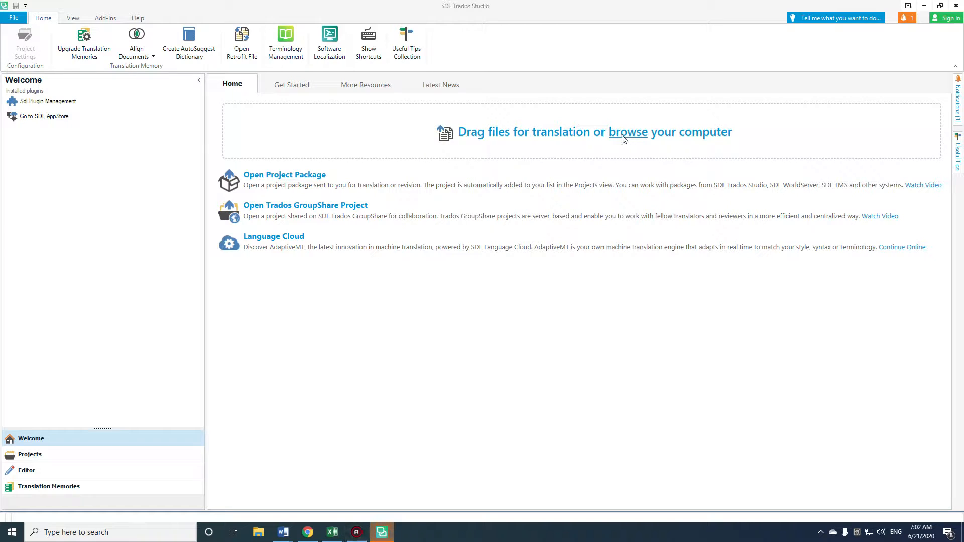
Step: Load the Word document Sample file for training from the Session 3 folder and choose to translate it as a single document
click(623, 140)
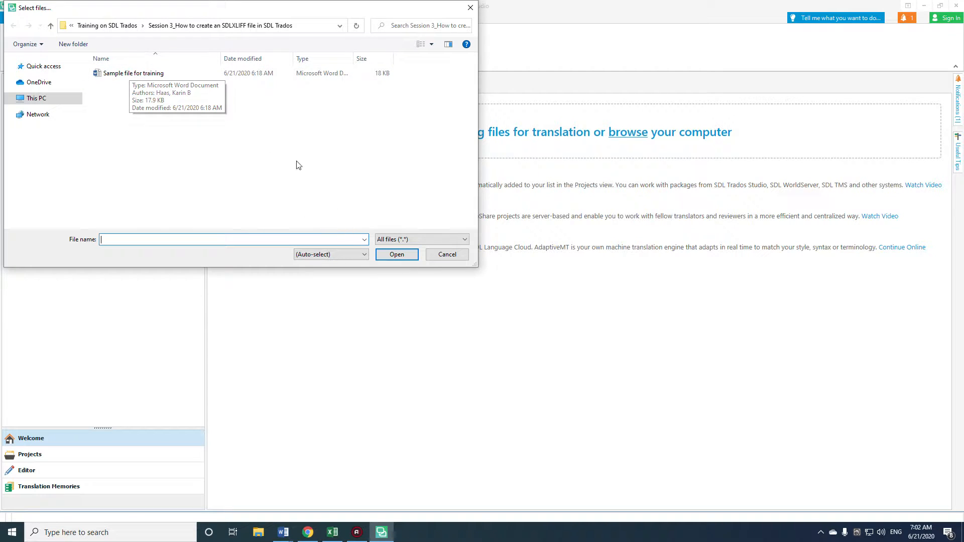
click(144, 73)
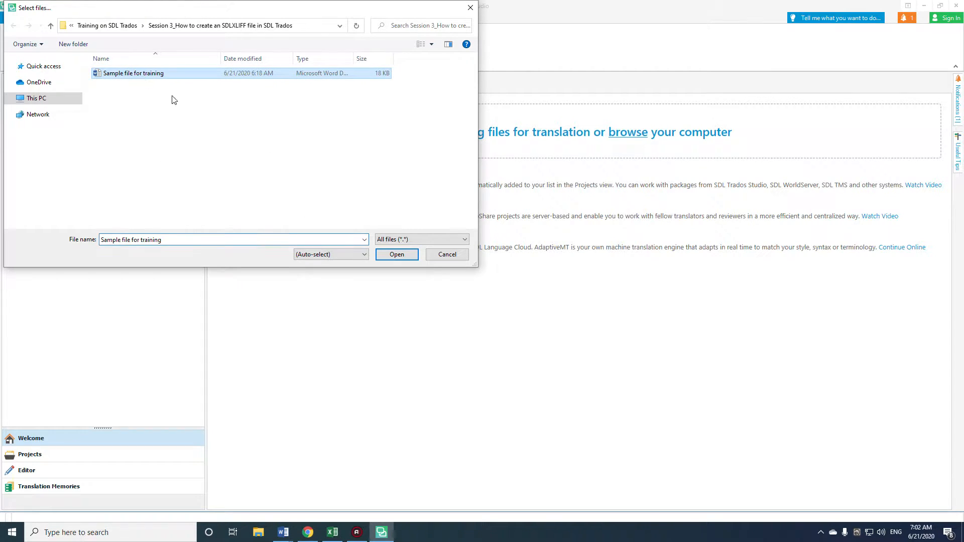
click(398, 257)
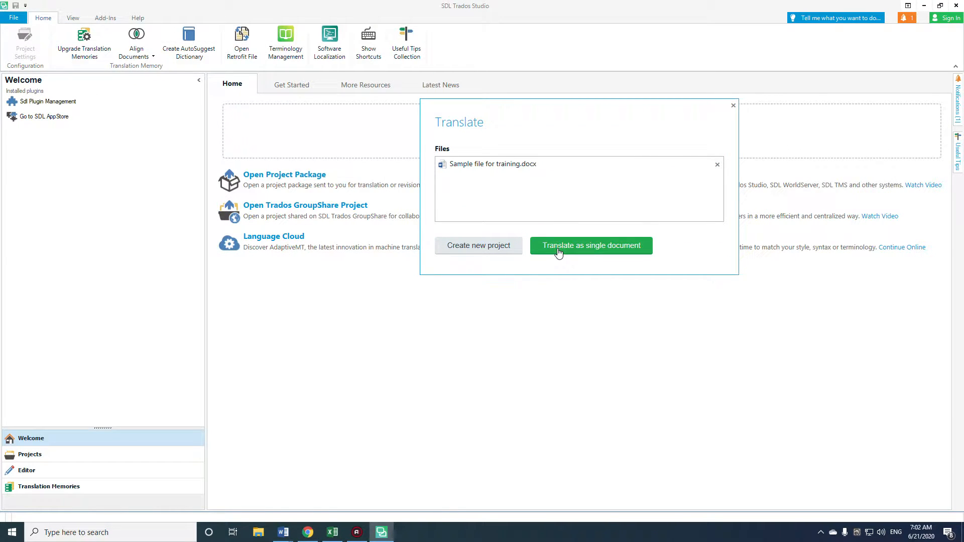
click(560, 250)
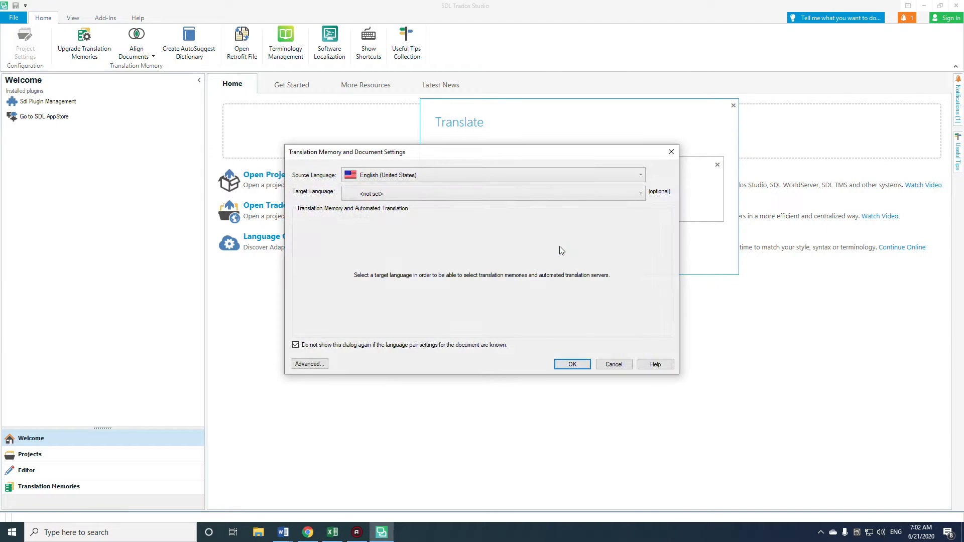
Step: Set the document's target language to Hmong
click(635, 193)
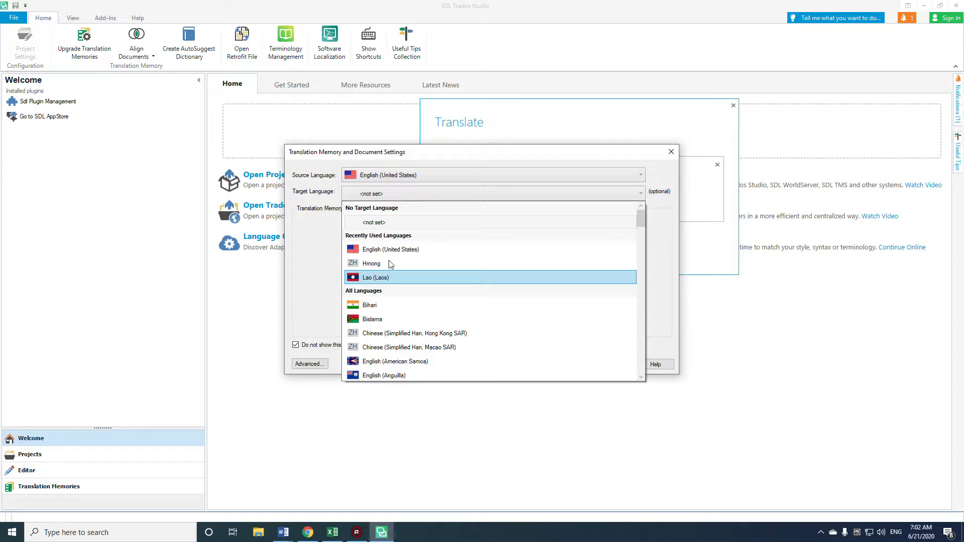
click(366, 278)
click(638, 194)
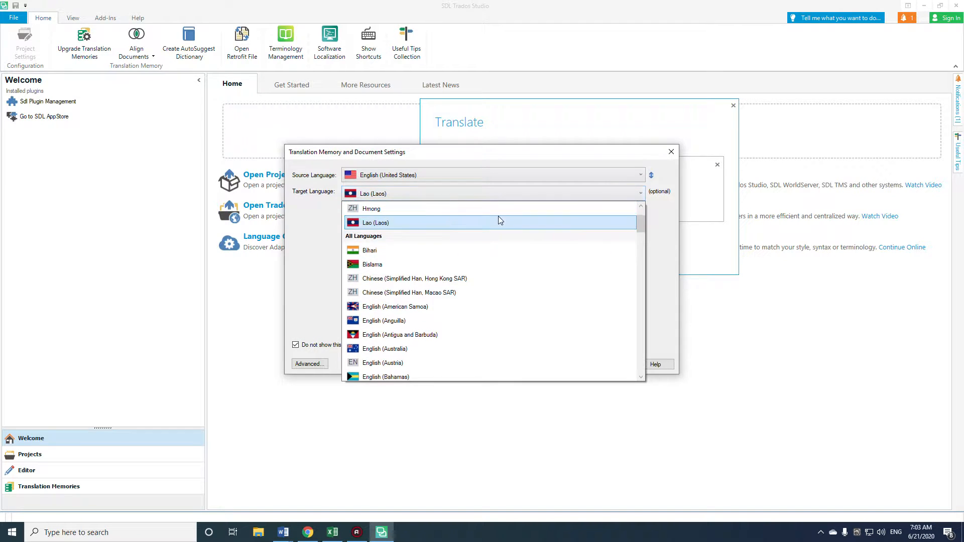
click(372, 209)
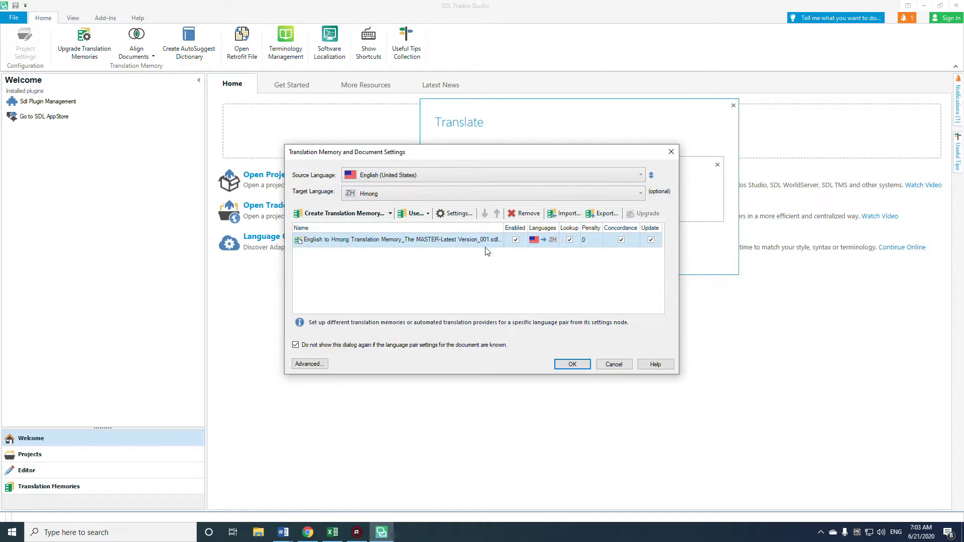
Step: Turn off the option that hides this dialog when language pairs are known, and accept the translation memory and document settings
click(585, 239)
key(Return)
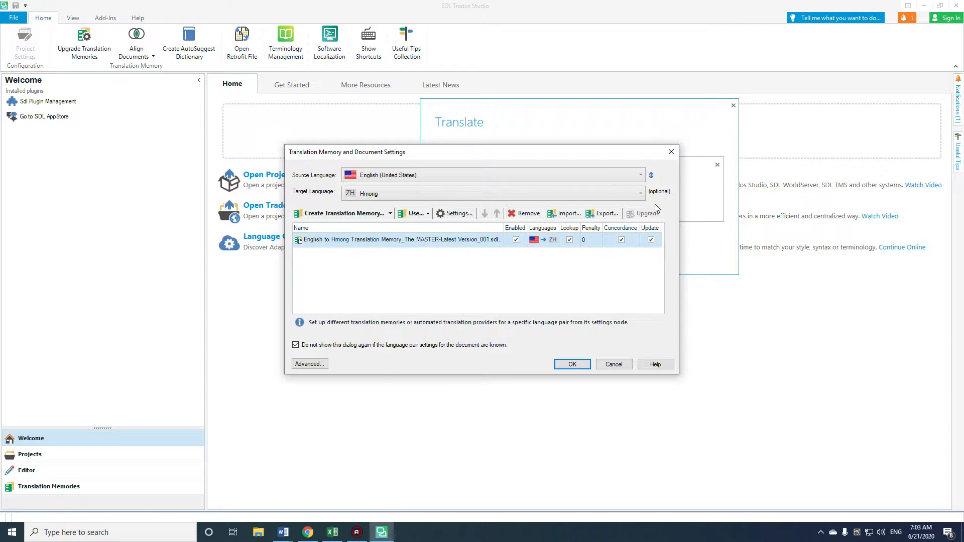
click(651, 241)
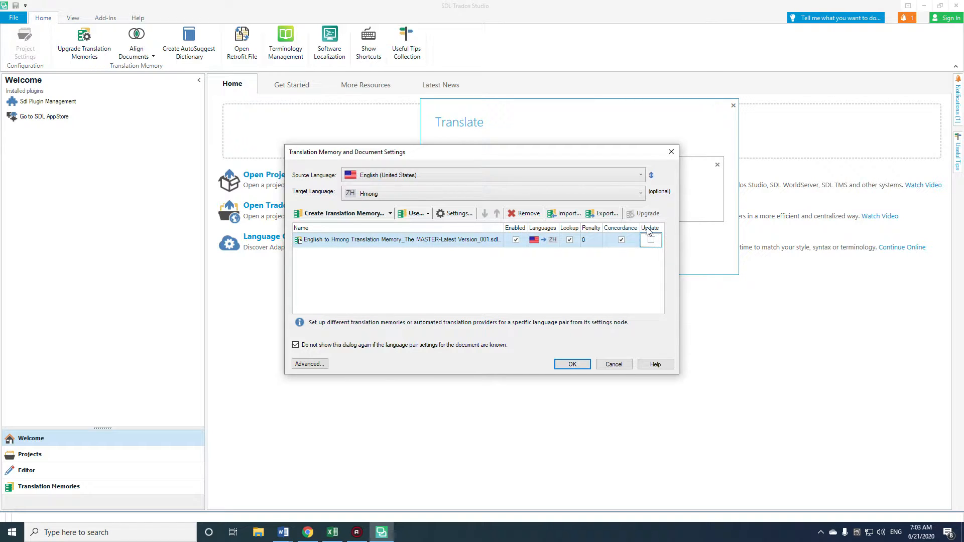
click(651, 242)
click(295, 345)
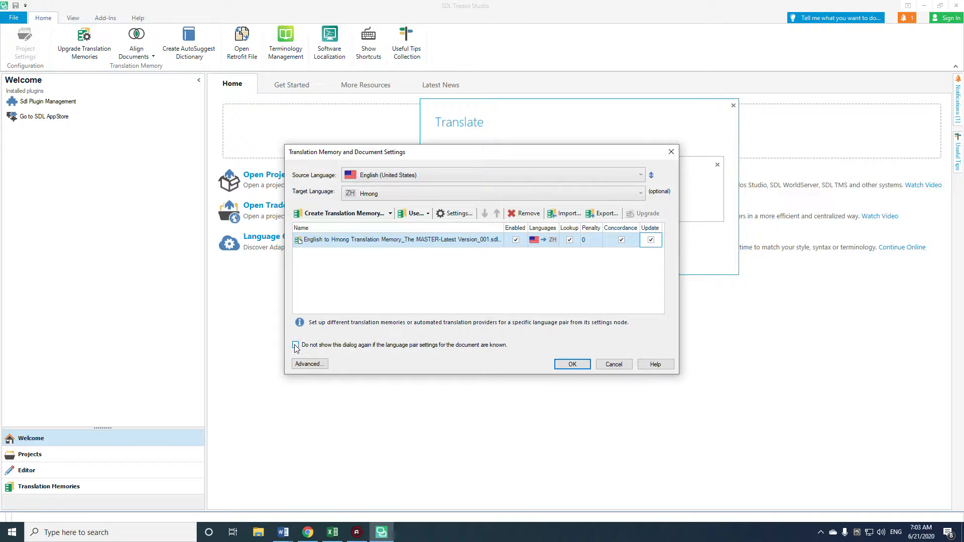
click(572, 366)
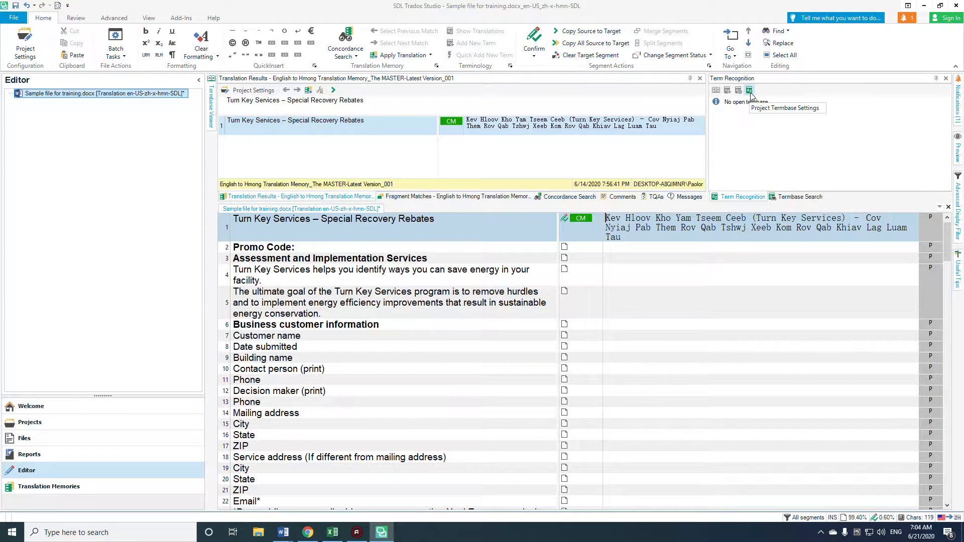
Step: Add the file-based MultiTerm termbase English to Hmong Glossary_The Master to the project in the termbase settings
click(750, 92)
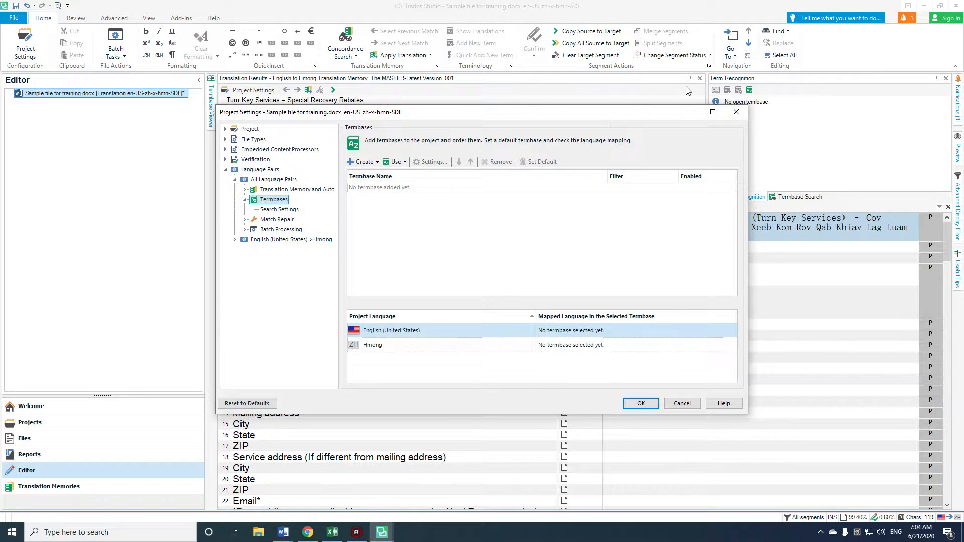
click(405, 162)
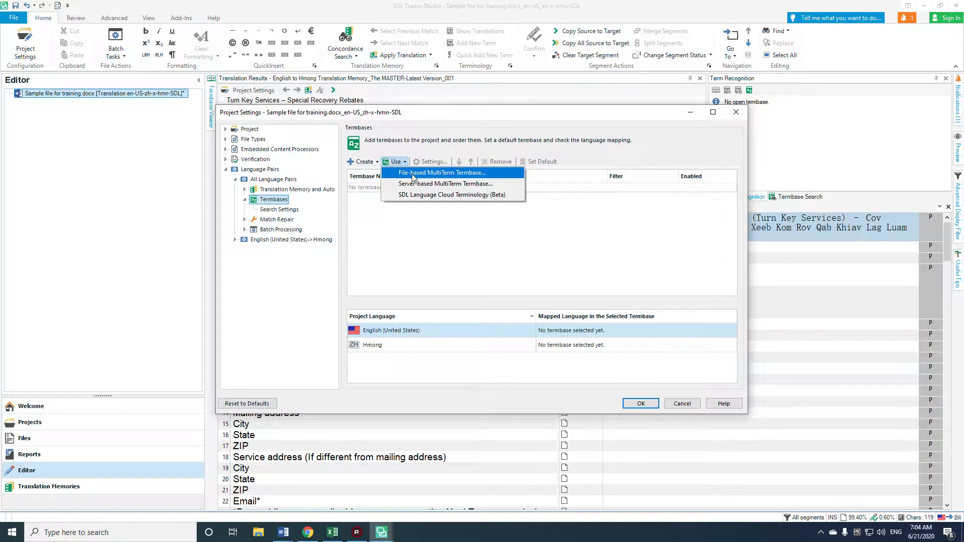
click(413, 173)
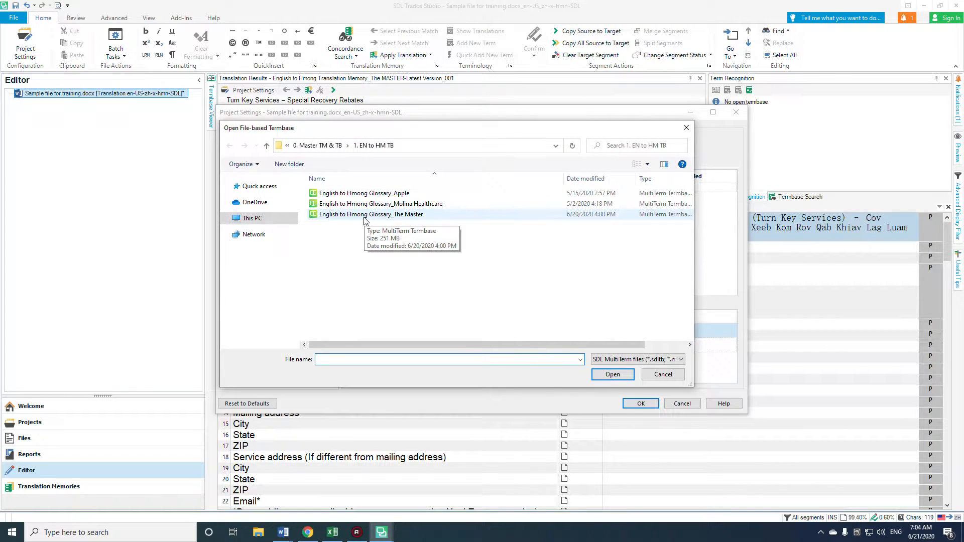
click(365, 216)
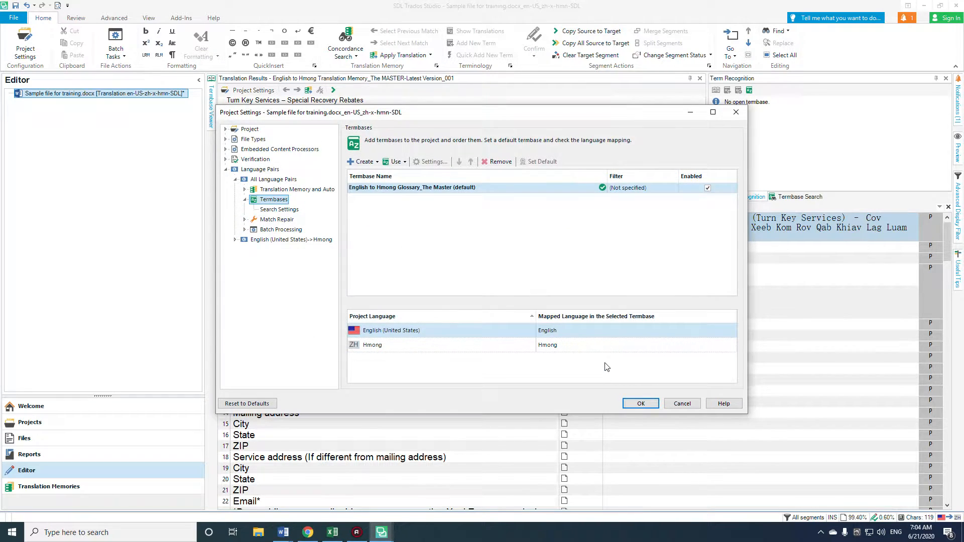
click(642, 403)
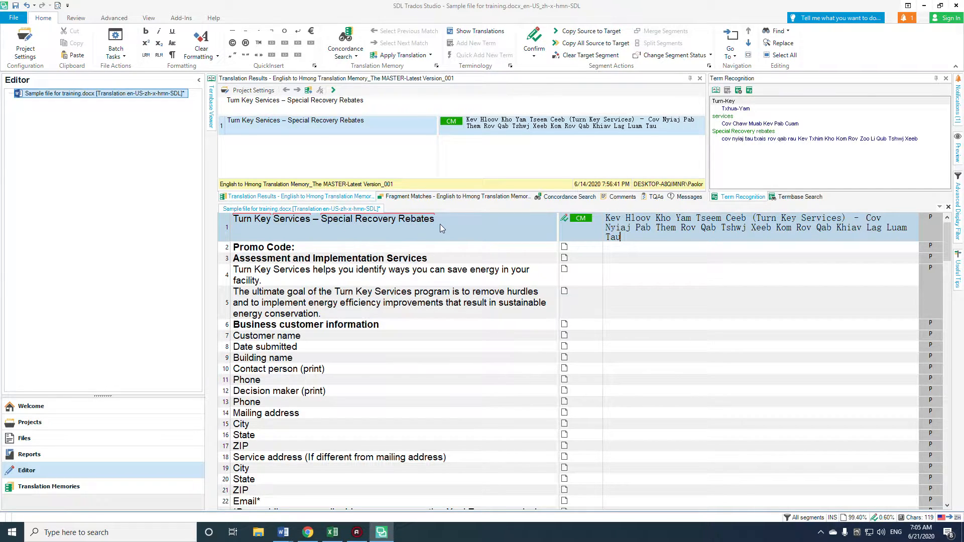
Step: Save the bilingual document as an SDL XLIFF file in the Session 3 folder under the suggested name
mouse_move(592, 240)
click(14, 19)
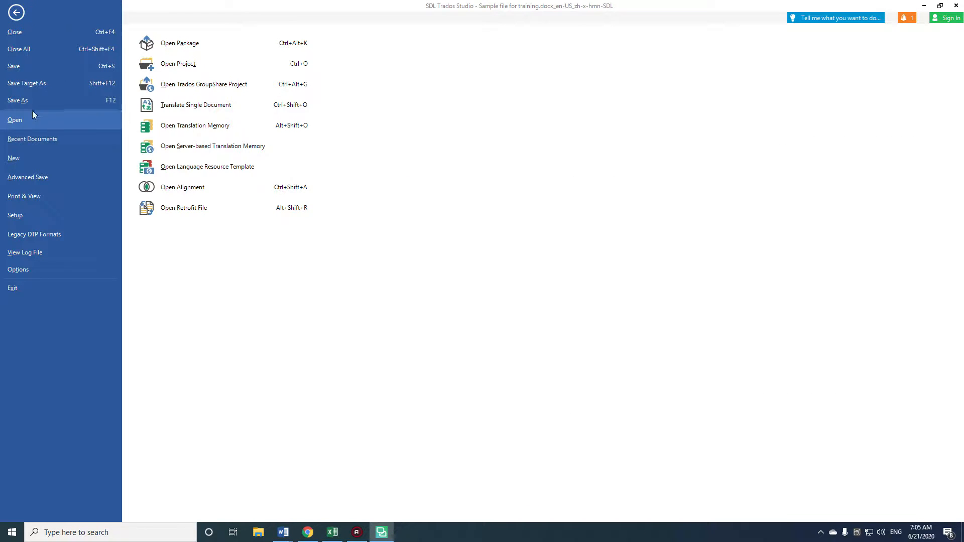
click(24, 101)
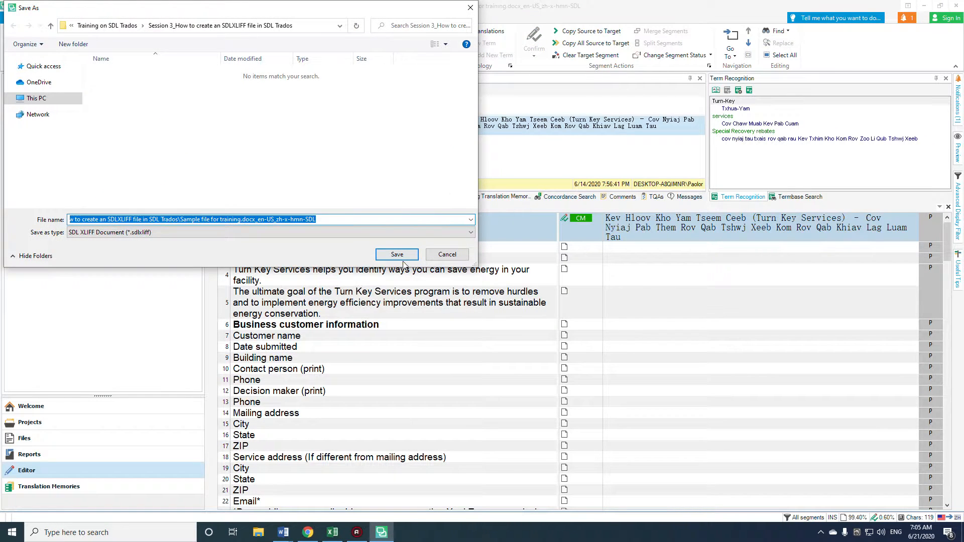
click(399, 256)
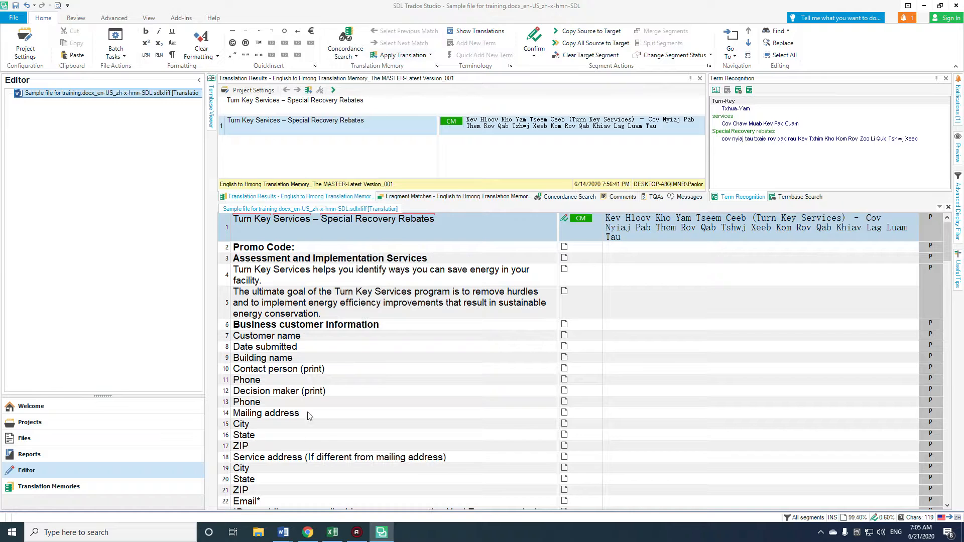
Step: Switch to File Explorer and open the New Volume (F:) drive
click(258, 532)
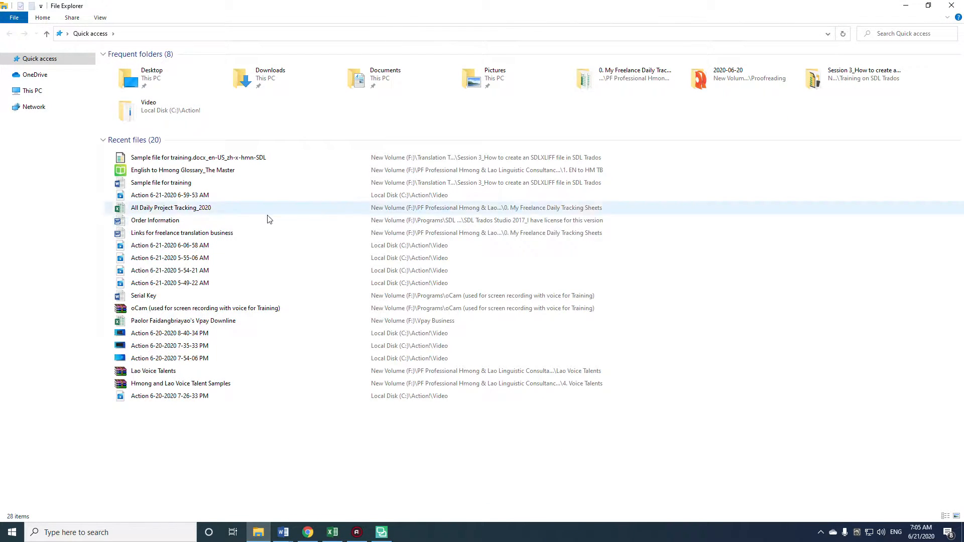
click(38, 94)
click(391, 146)
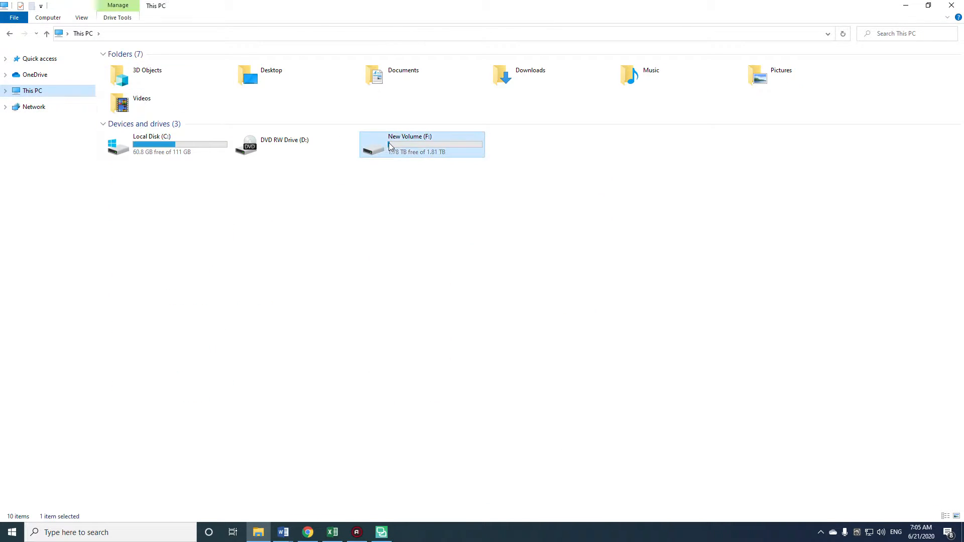
double_click(391, 146)
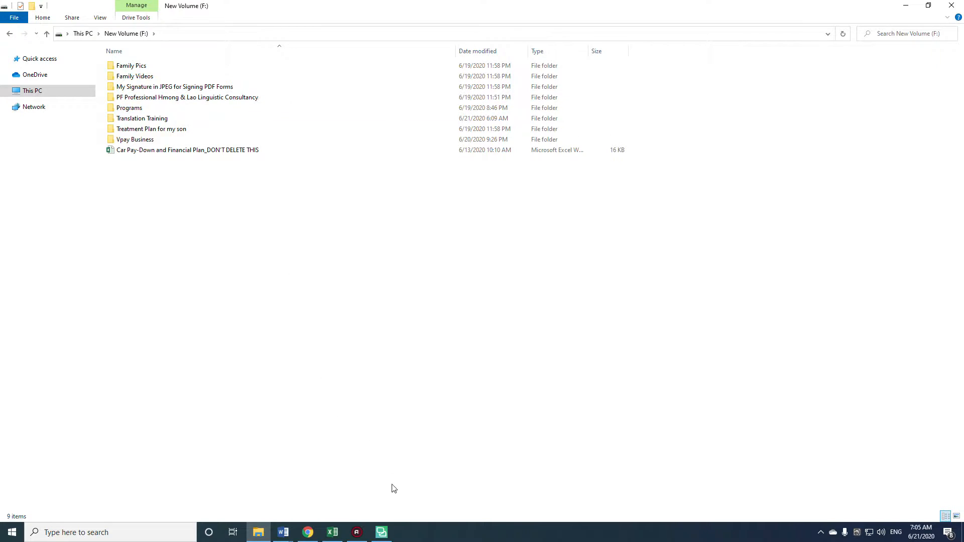
Step: Return to SDL Trados Studio and close the program
click(382, 532)
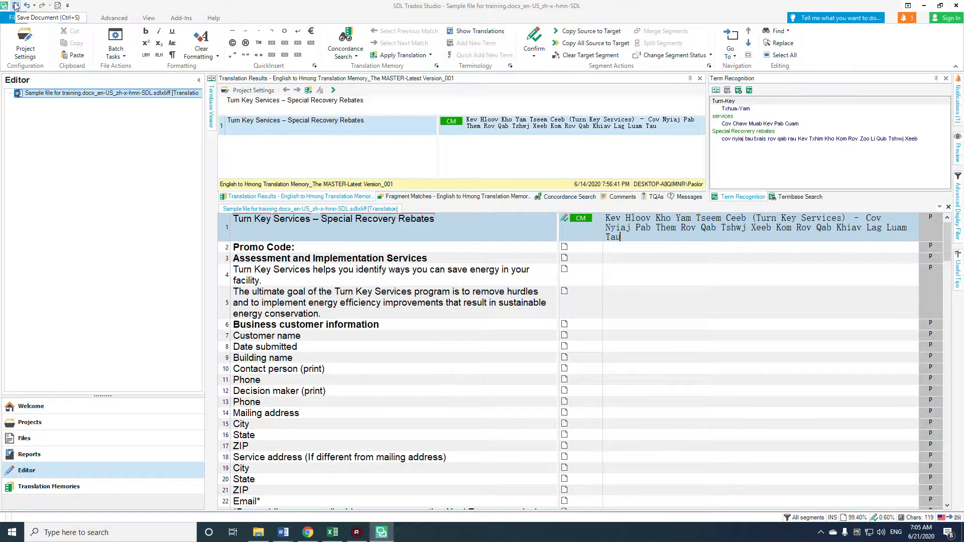
click(14, 19)
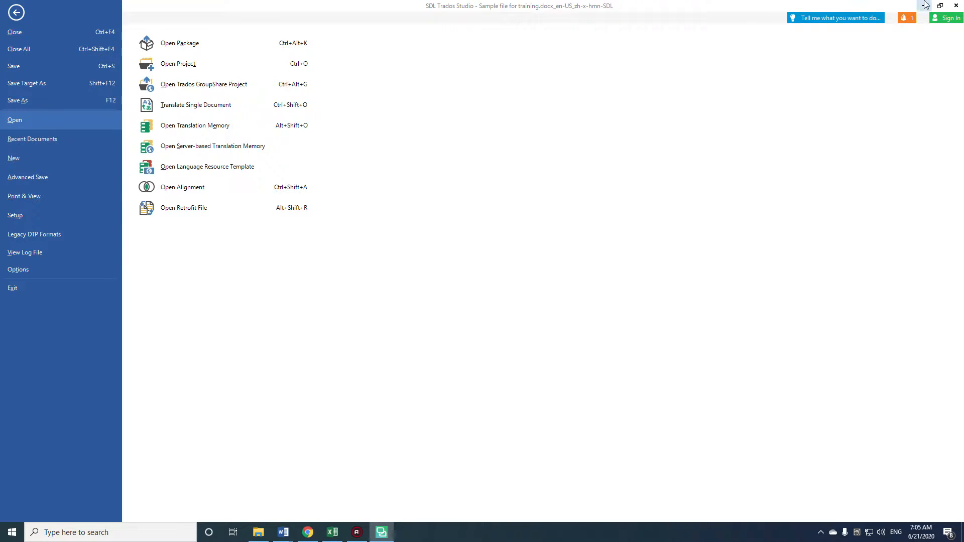
click(957, 7)
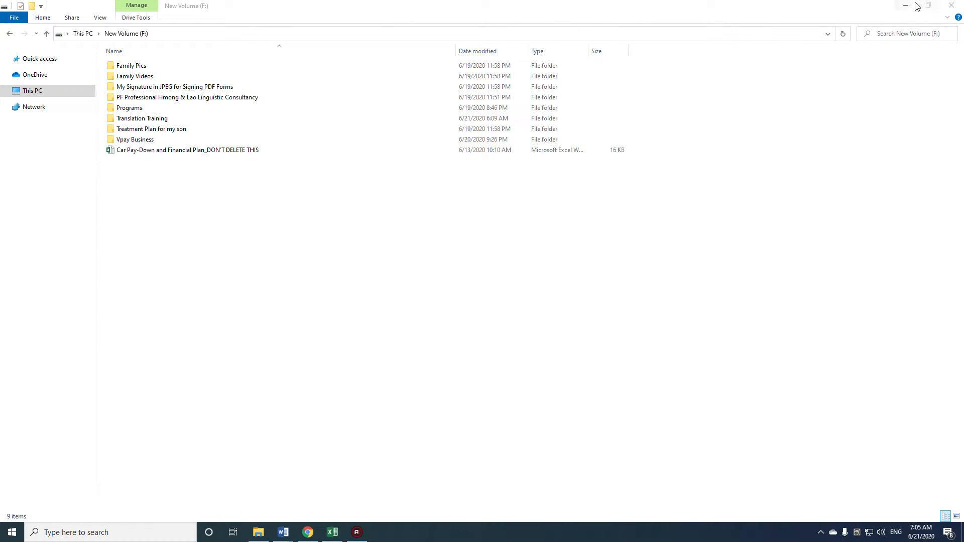
Step: In File Explorer, open the Session 3 folder inside Translation Training, Training on SDL Trados, and widen the Name column to show full file names
right_click(399, 207)
click(435, 249)
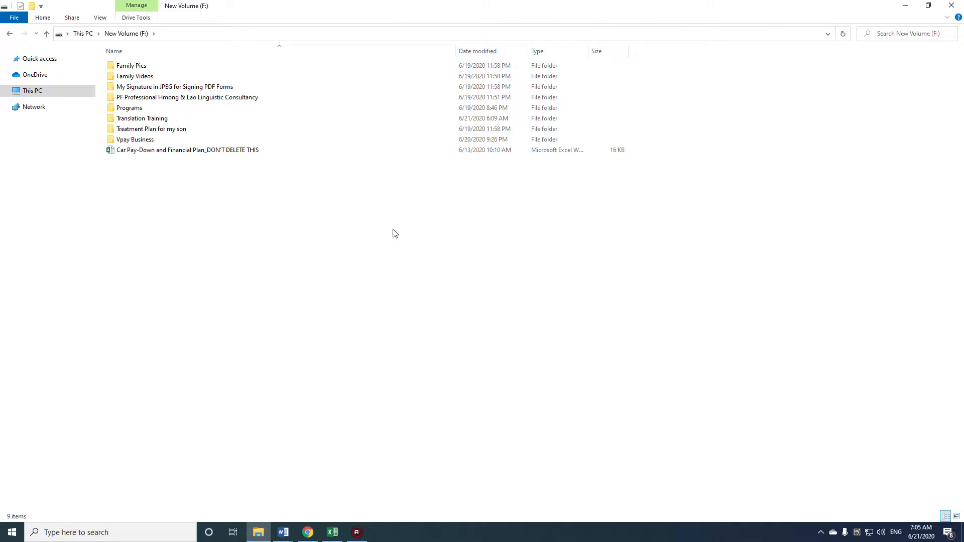
double_click(137, 119)
double_click(135, 66)
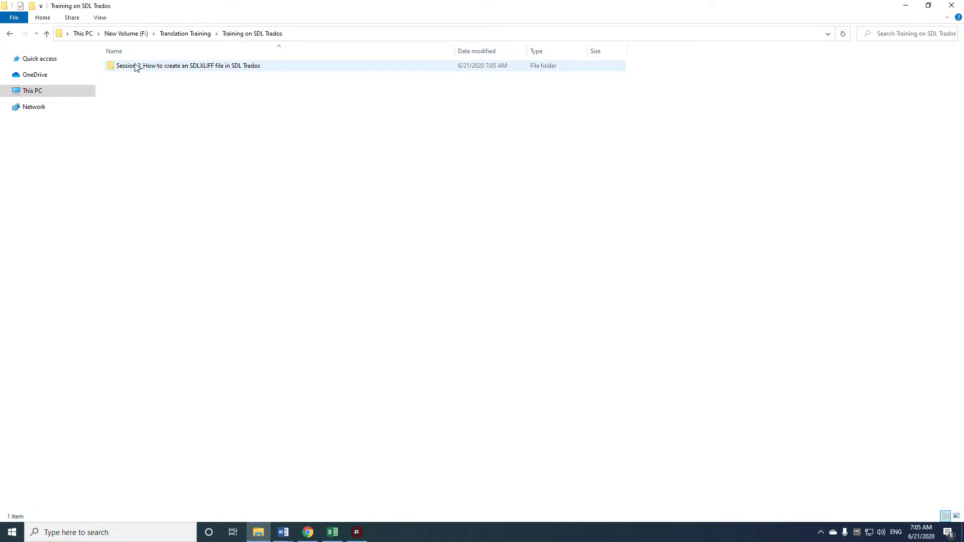
double_click(142, 68)
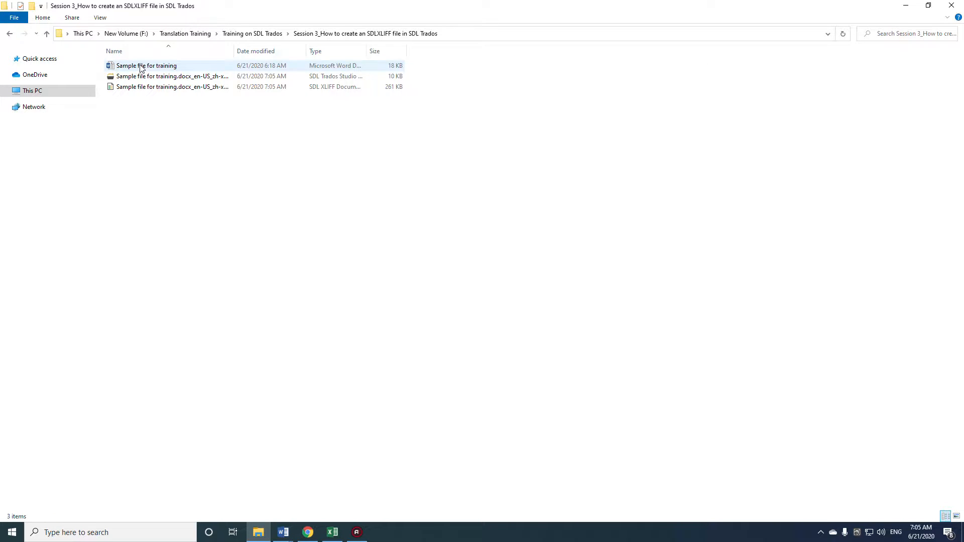
drag(237, 50, 526, 82)
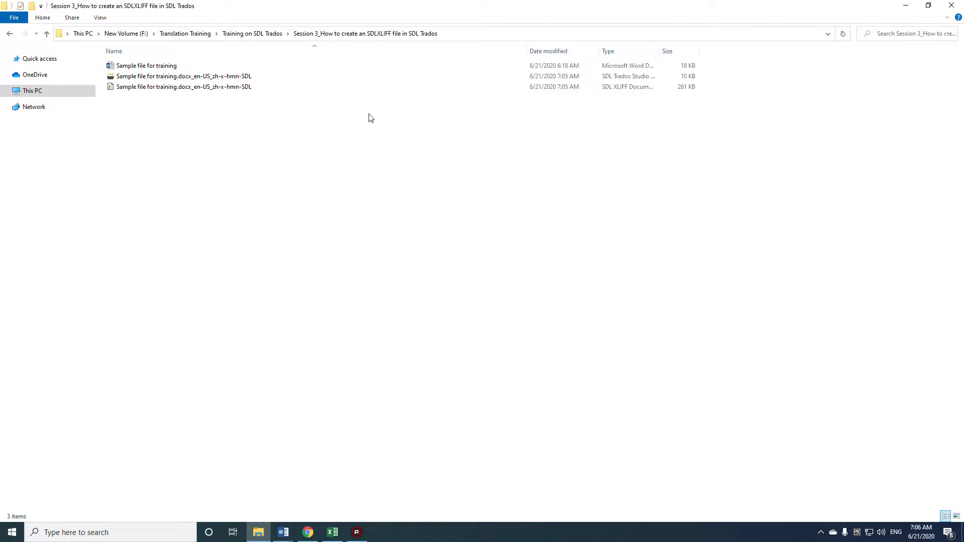
Step: Open the SDL Trados Studio project file beside the SDLXLIFF, dismiss the information message and close SDL Trados Studio
click(211, 77)
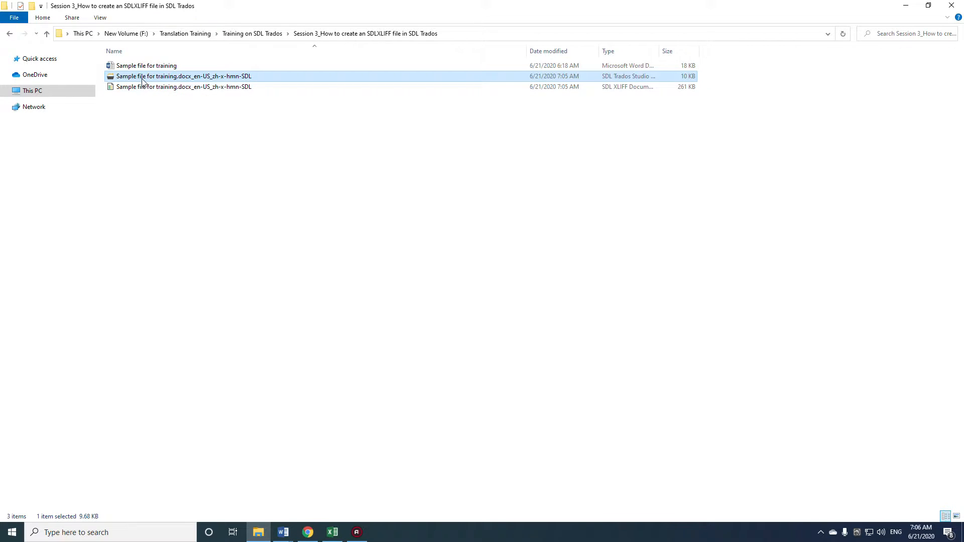
click(237, 91)
double_click(243, 78)
click(171, 89)
click(154, 105)
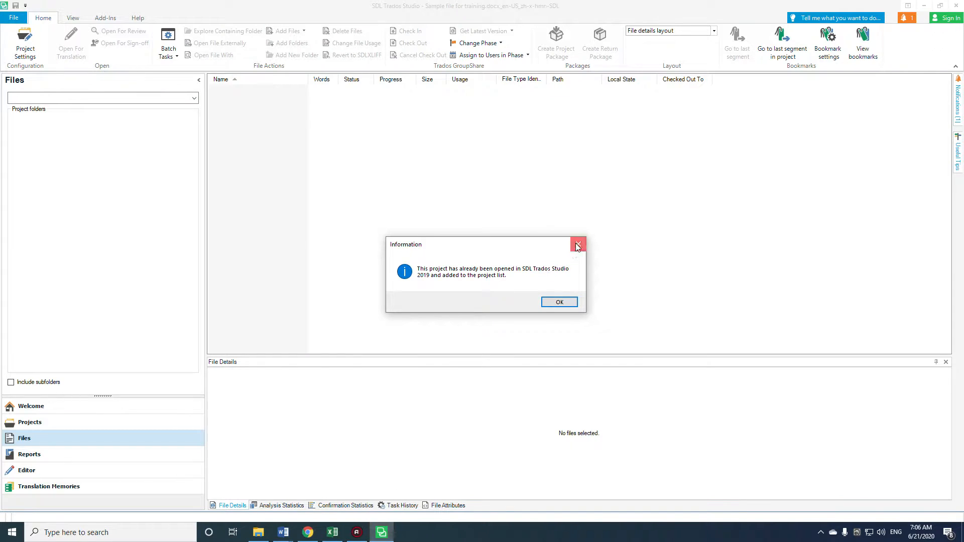
click(577, 240)
click(956, 5)
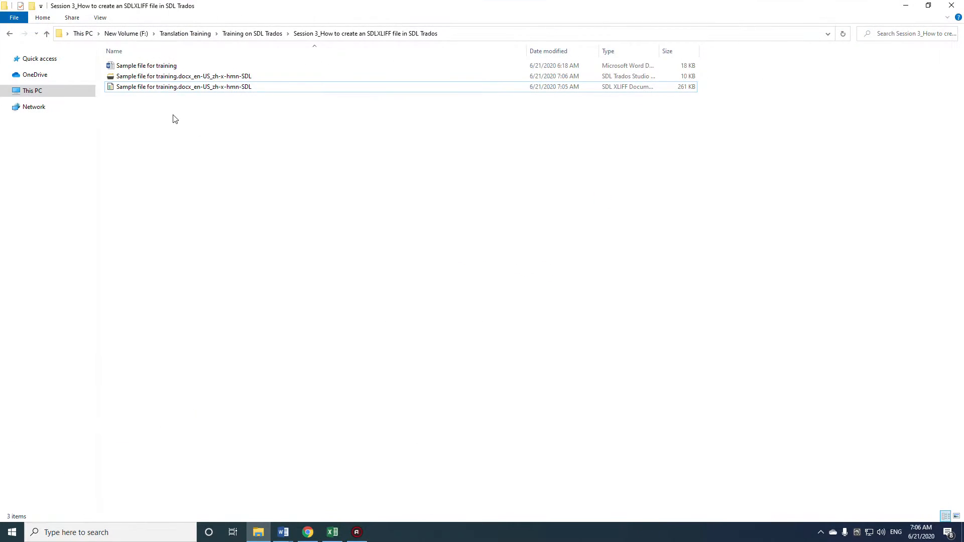
Step: Widen the Type column in the Session 3 folder so the full file types of the Word, project and SDLXLIFF files show
click(171, 92)
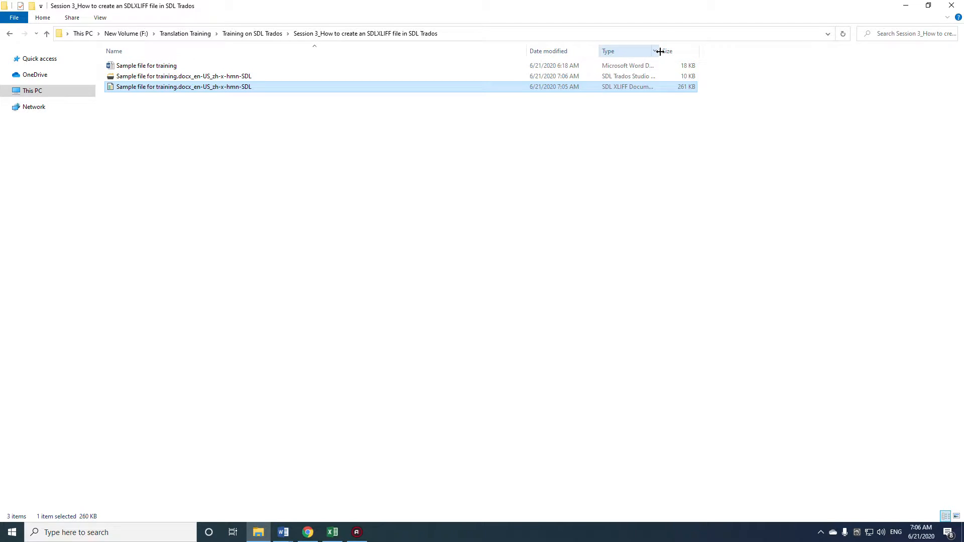
drag(660, 51, 706, 51)
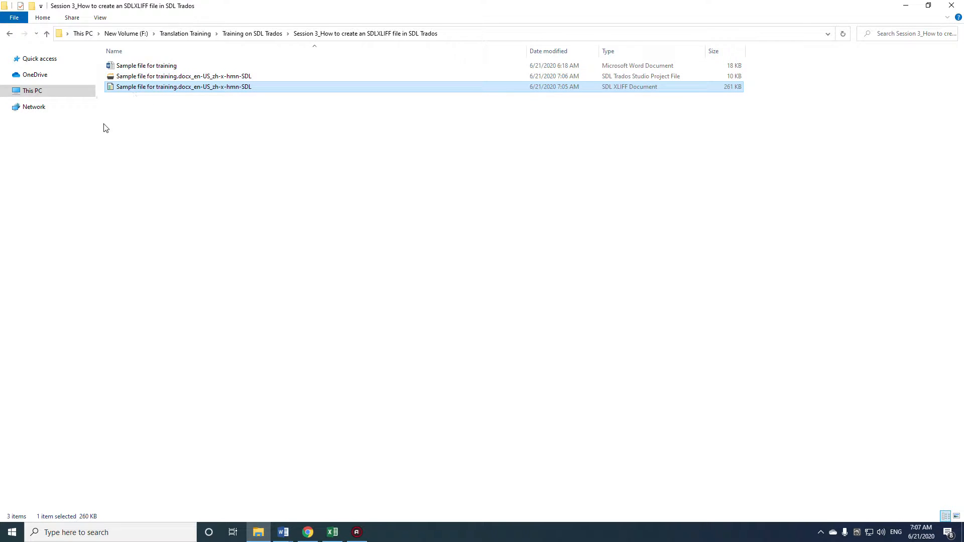
click(179, 144)
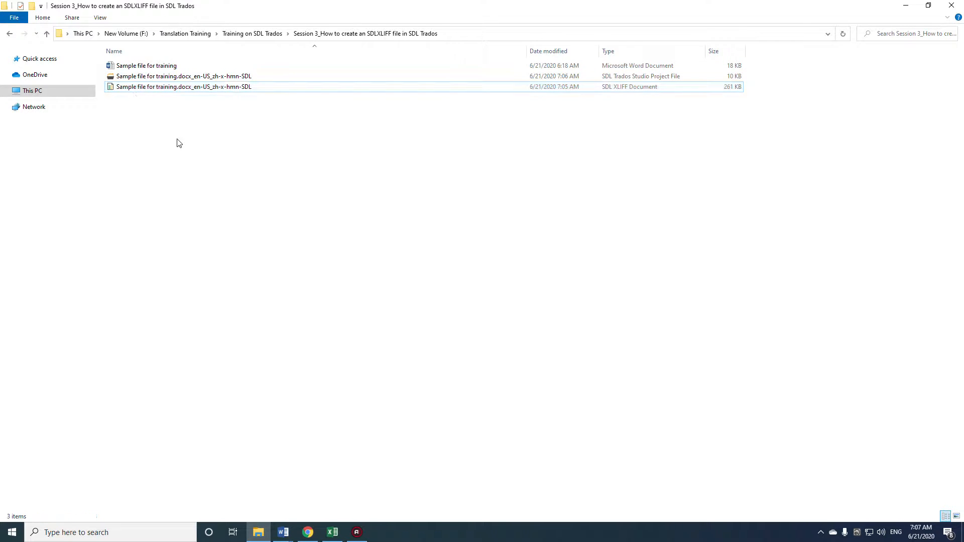
Step: Open the SDLXLIFF file in SDL Trados Studio and accept the English to Hmong translation memory and document settings
double_click(163, 88)
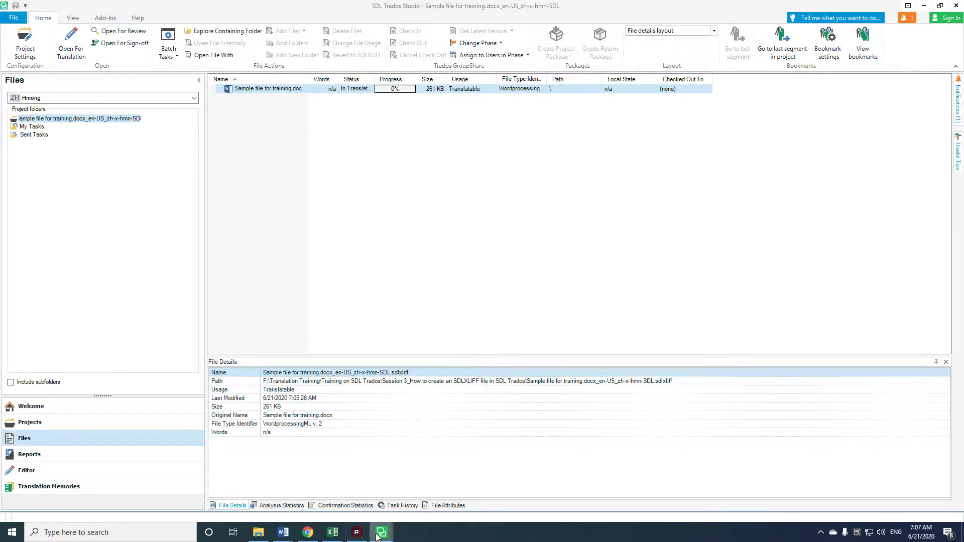
mouse_move(383, 532)
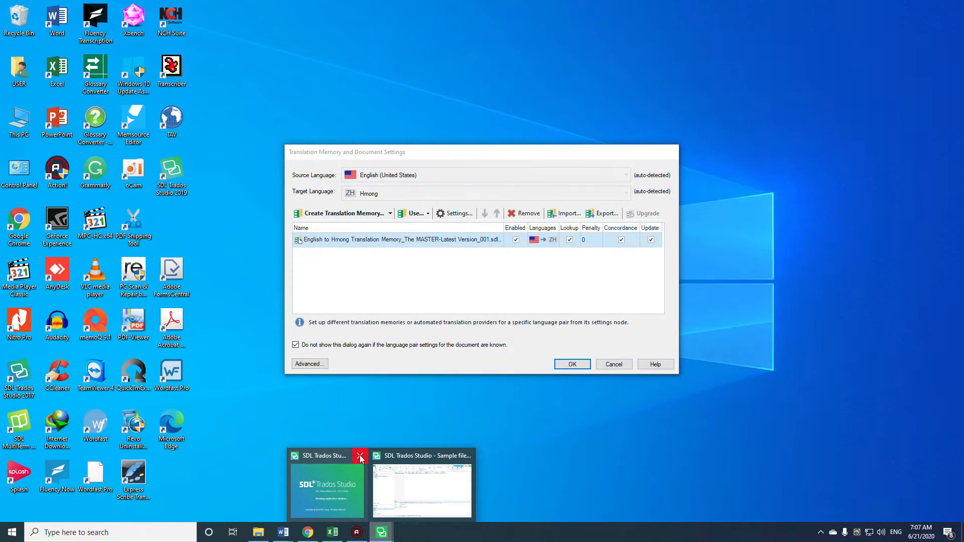
click(351, 467)
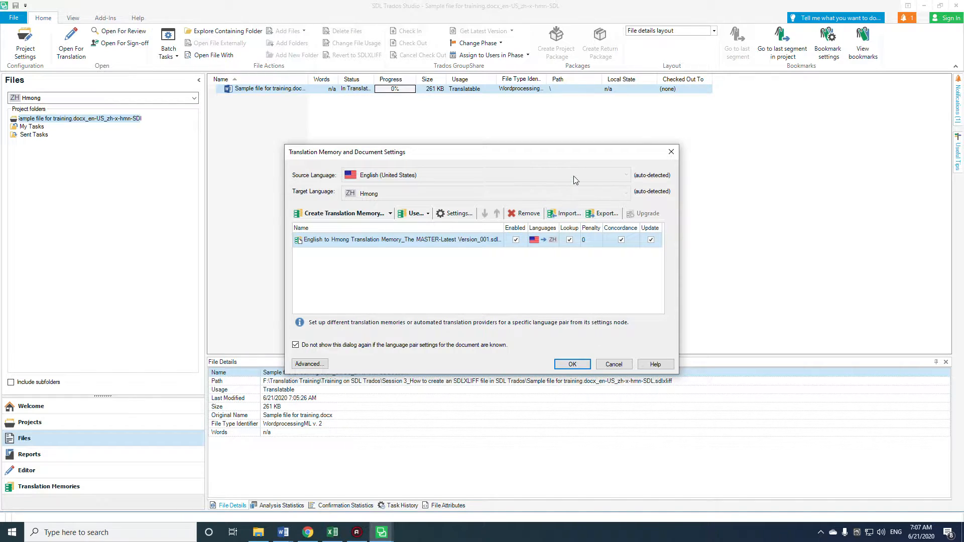
click(573, 365)
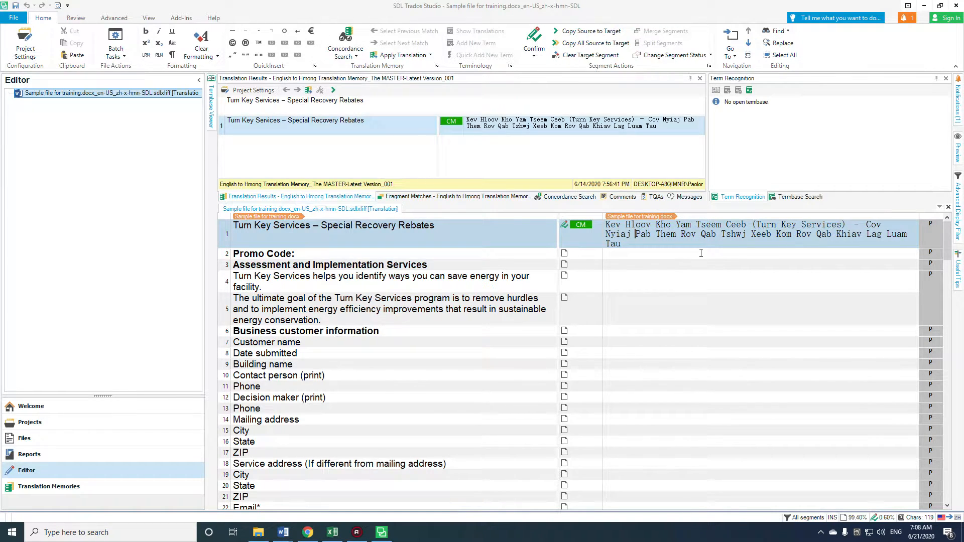
Step: Add the file-based termbase English to Hmong Glossary_The Master to the project and confirm the translation of segment 1
click(636, 234)
click(624, 245)
click(750, 94)
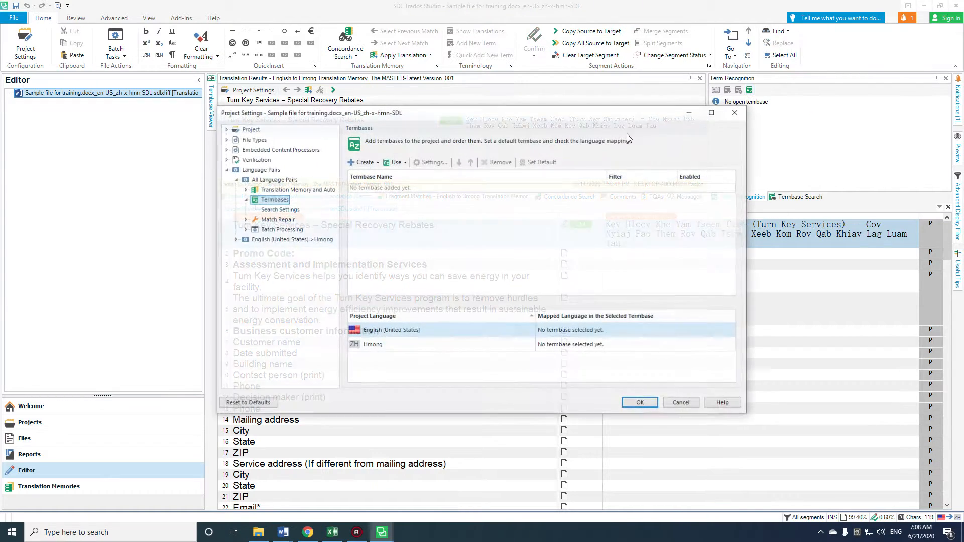
click(403, 162)
click(414, 174)
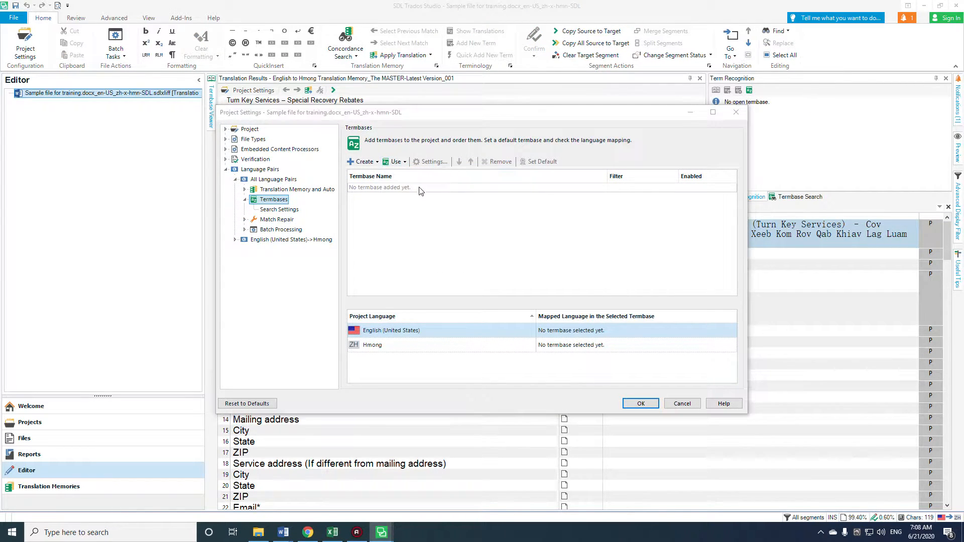
click(394, 215)
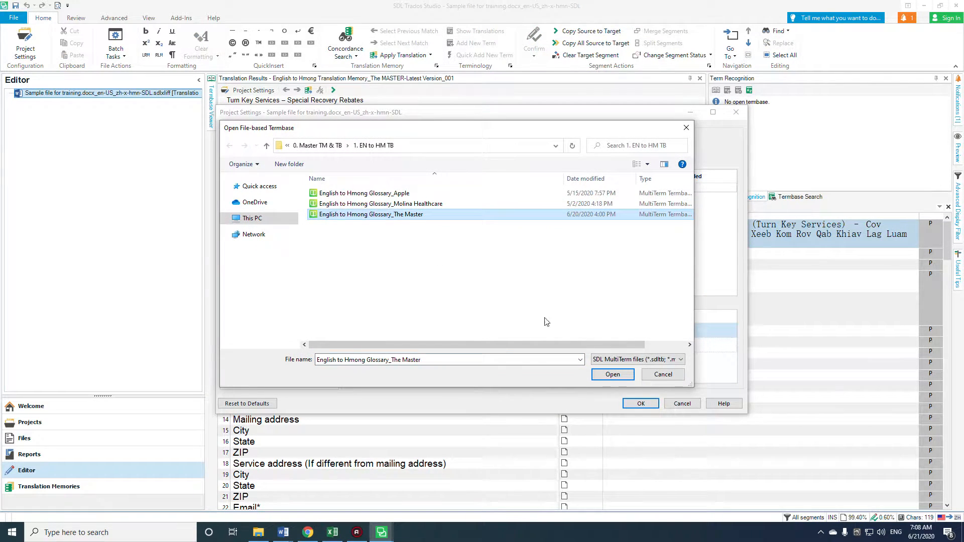
click(612, 375)
click(639, 405)
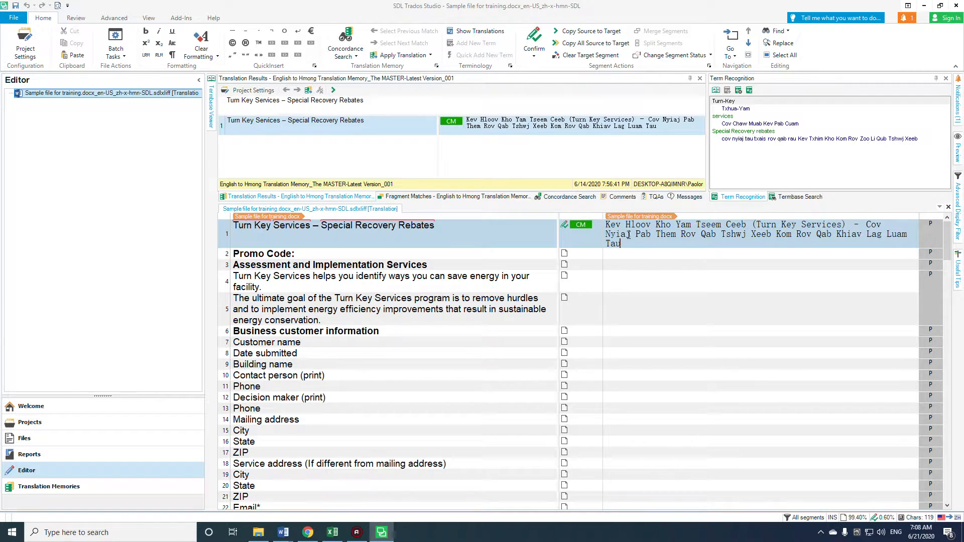
click(534, 38)
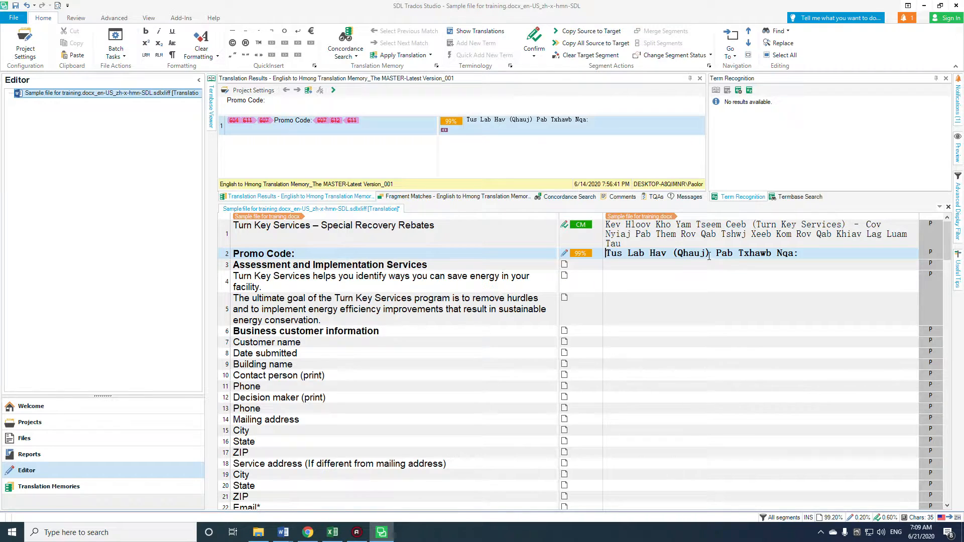
Step: Quick-add the segment 2 fragments "de:" and "auj) Pab" as a termbase term, and delete that trial entry
click(796, 255)
drag(734, 254, 689, 254)
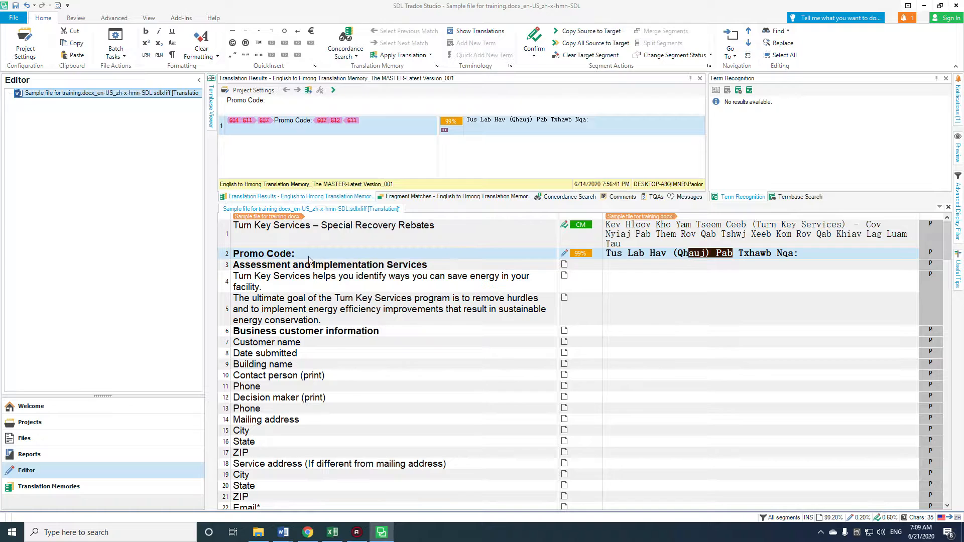
drag(296, 254, 280, 254)
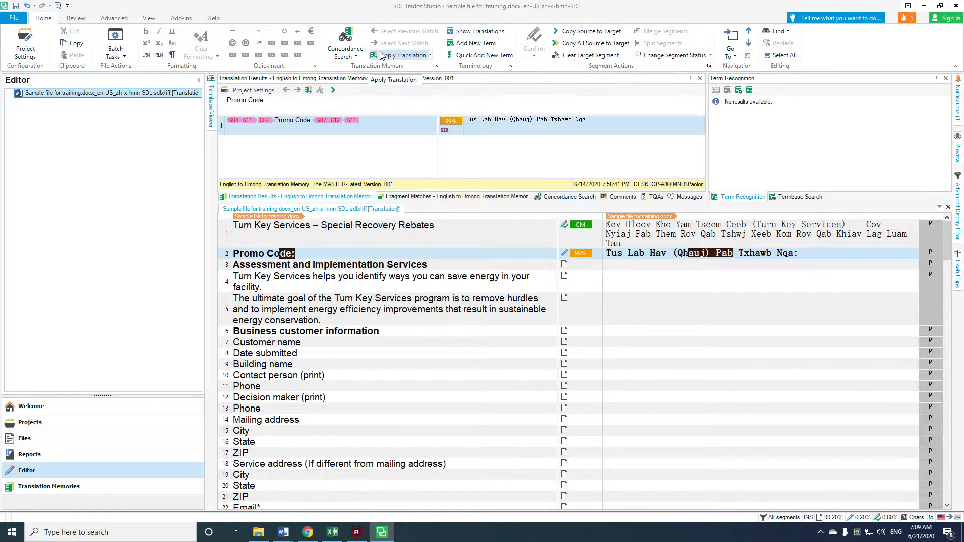
click(451, 55)
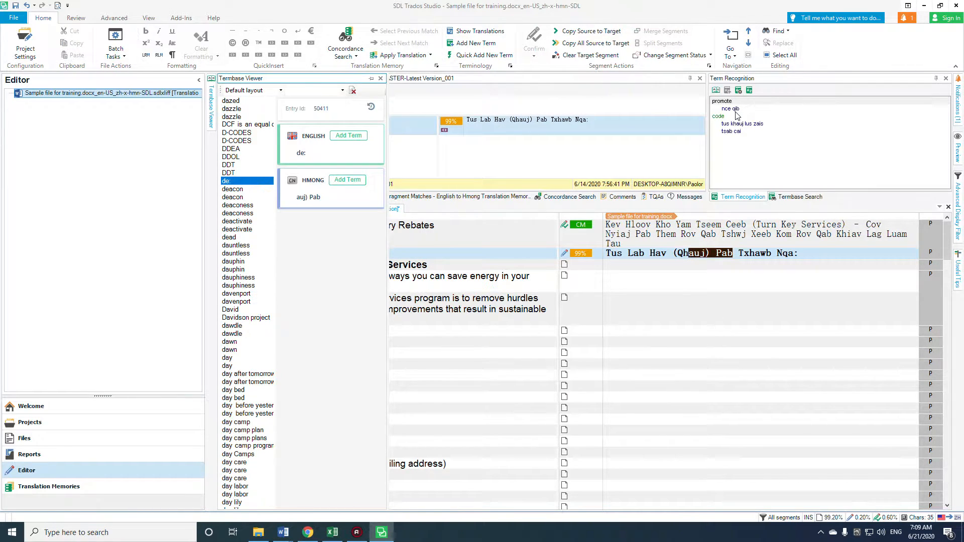
click(353, 92)
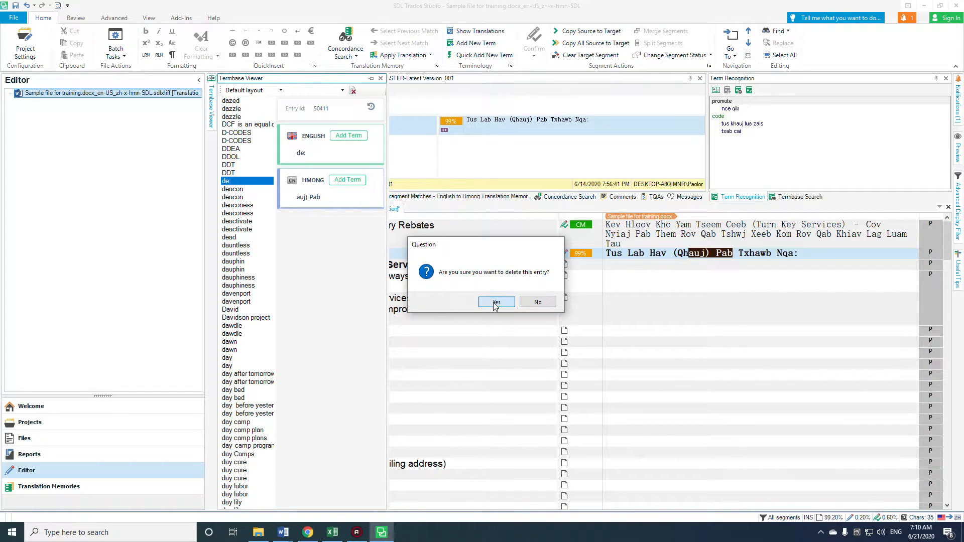
click(496, 303)
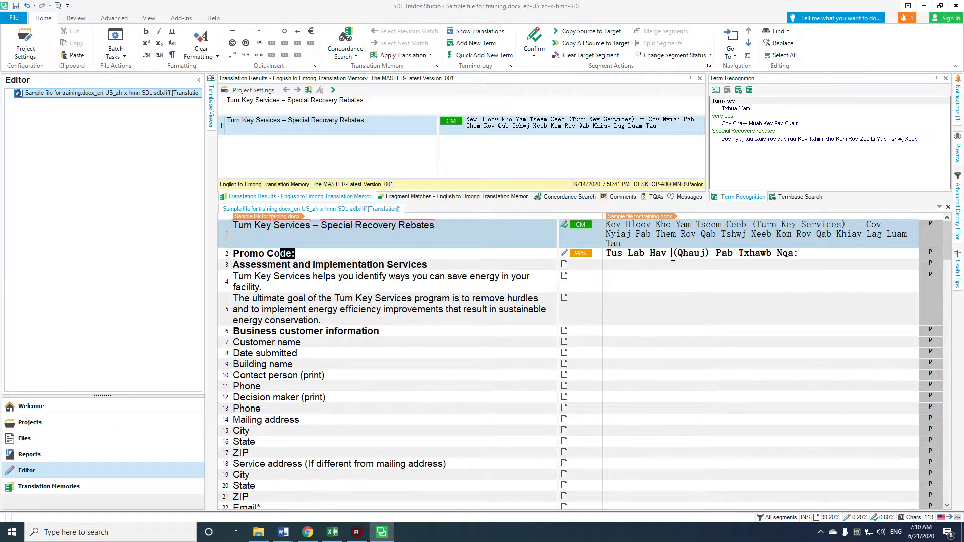
Step: Confirm the translation memory matches for segments 2 to 5, from "Promo Code:" to the Turn Key Services program goal
click(673, 257)
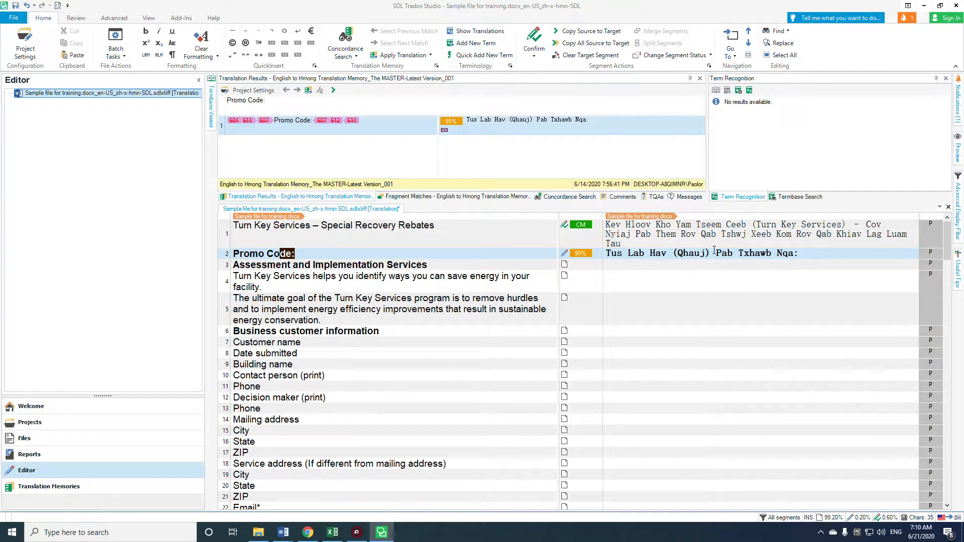
click(795, 254)
click(534, 40)
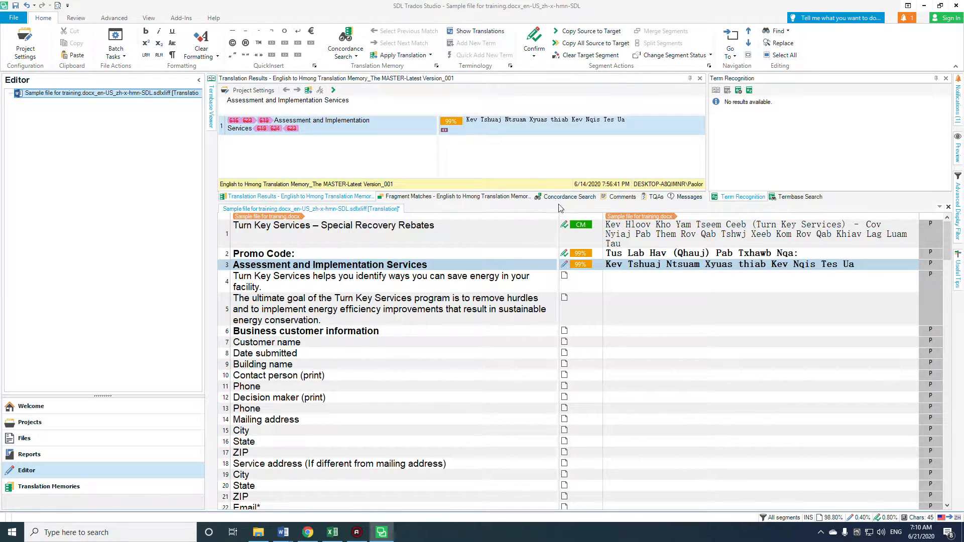
click(534, 43)
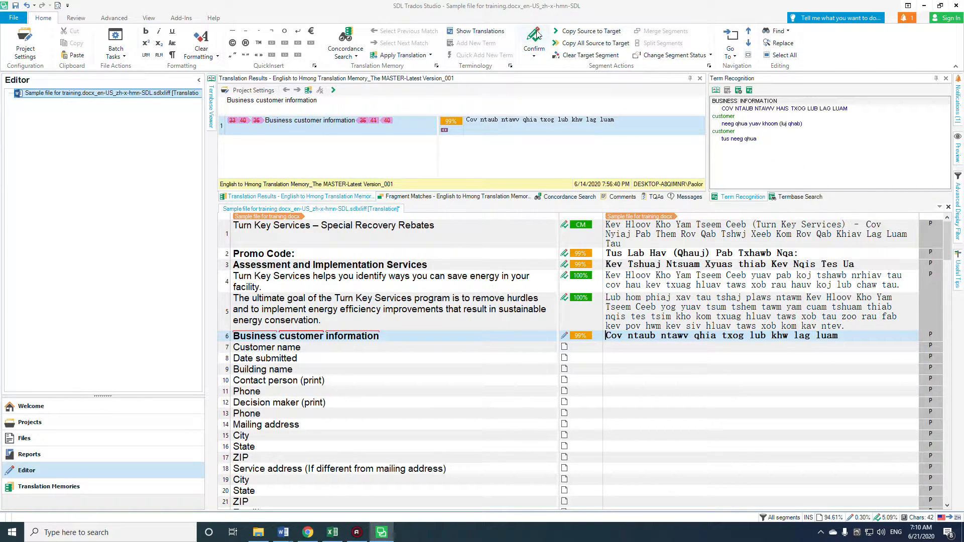
Step: Confirm the Hmong translations of segments 6 to 24, from "Business customer information" to "Building size (sq. ft.)"
click(534, 42)
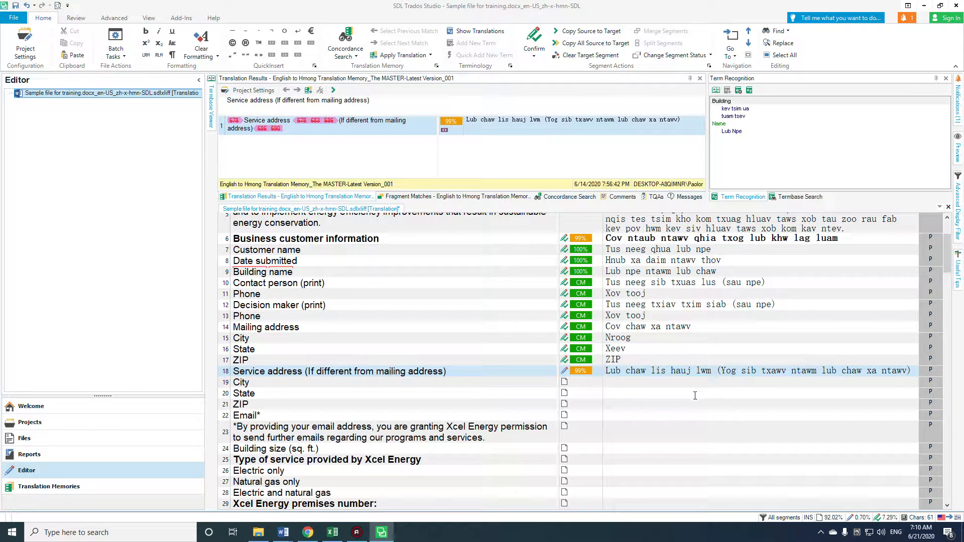
click(534, 39)
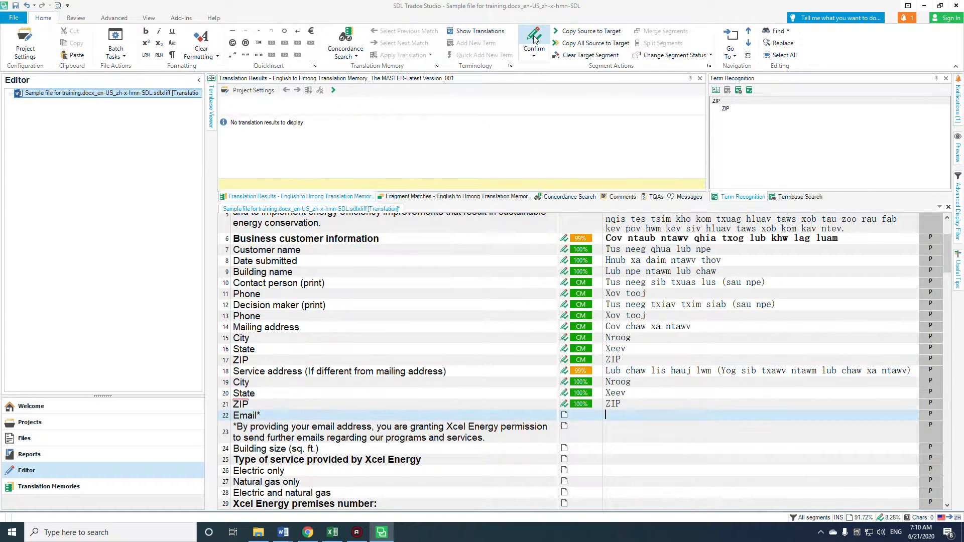
scroll(619, 297, down, 1)
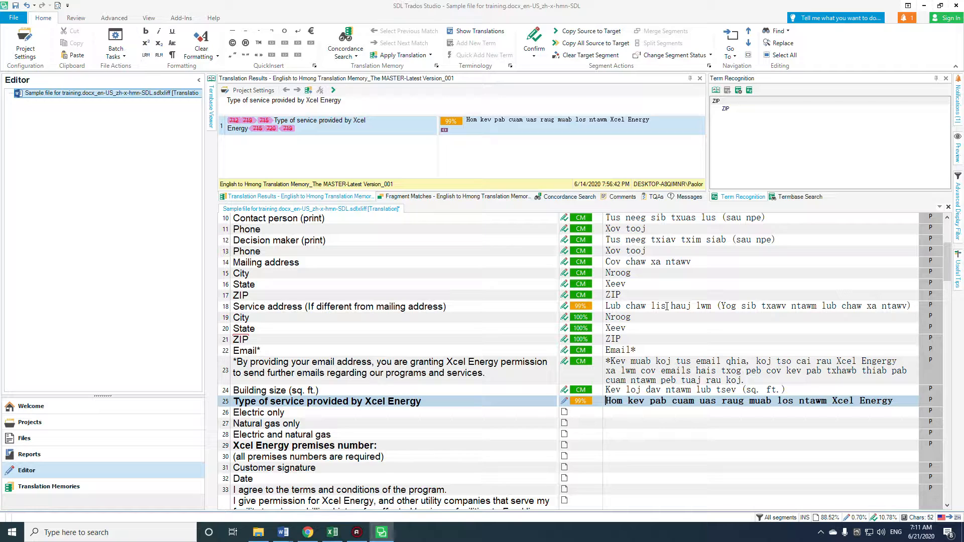
scroll(667, 306, down, 2)
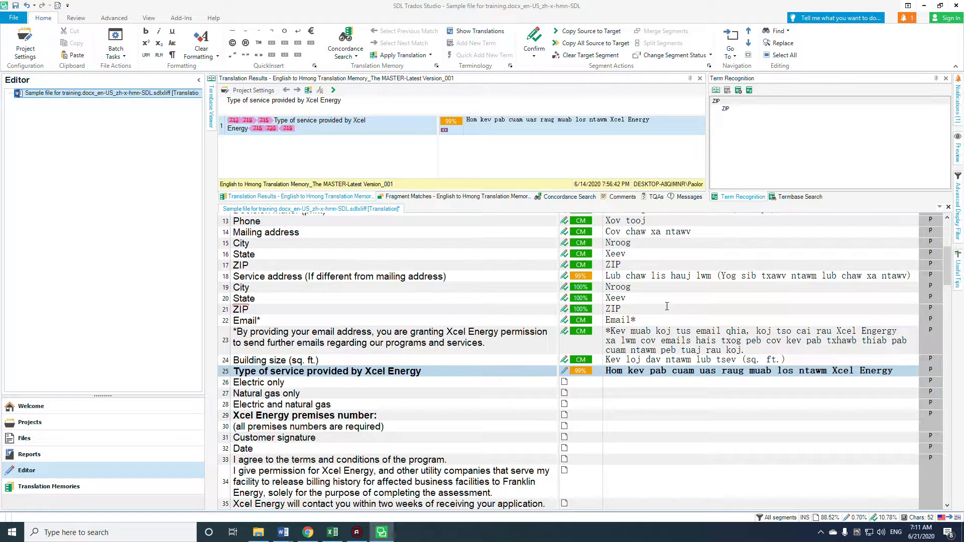
Step: Confirm segments 25 to 29, from "Type of service provided by Xcel Energy" to "Xcel Energy premises number:"
click(534, 40)
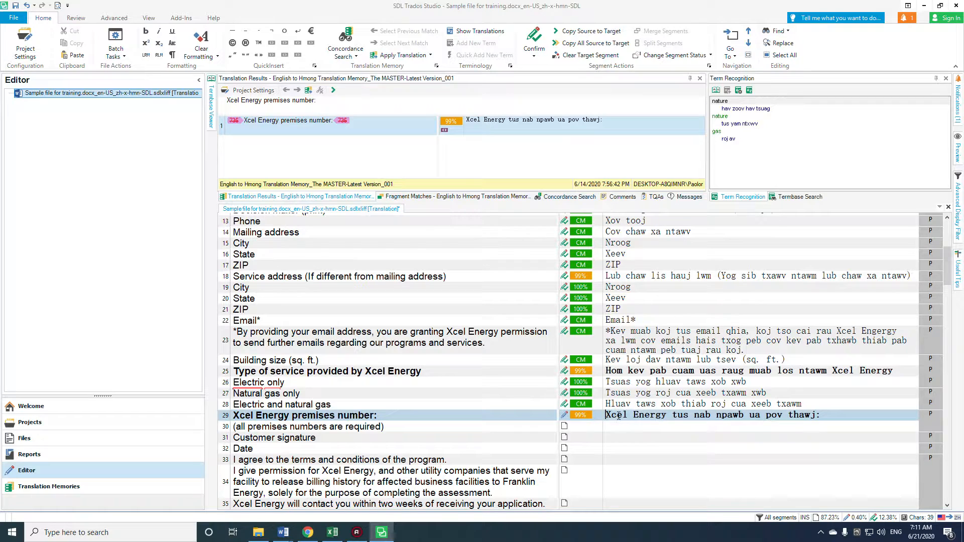
scroll(684, 413, down, 1)
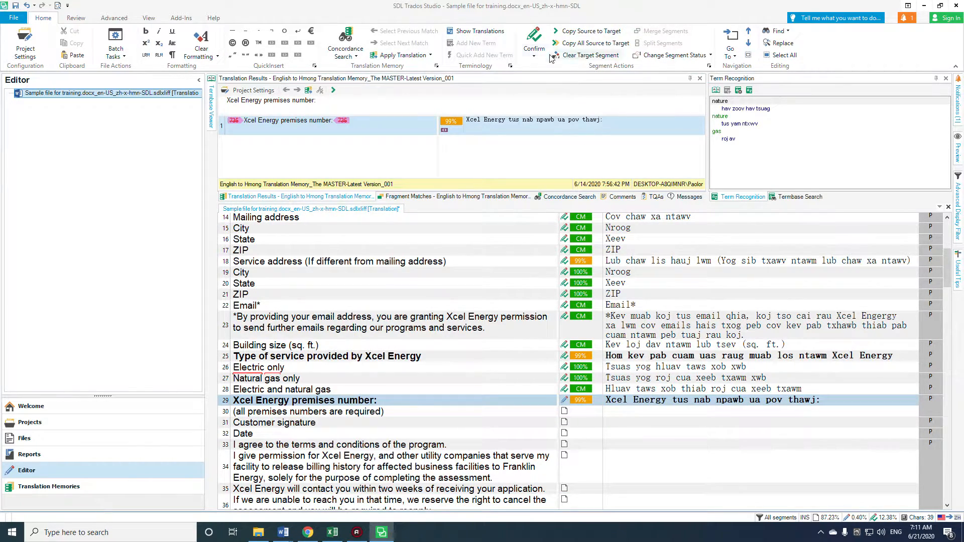
click(534, 39)
scroll(676, 413, down, 5)
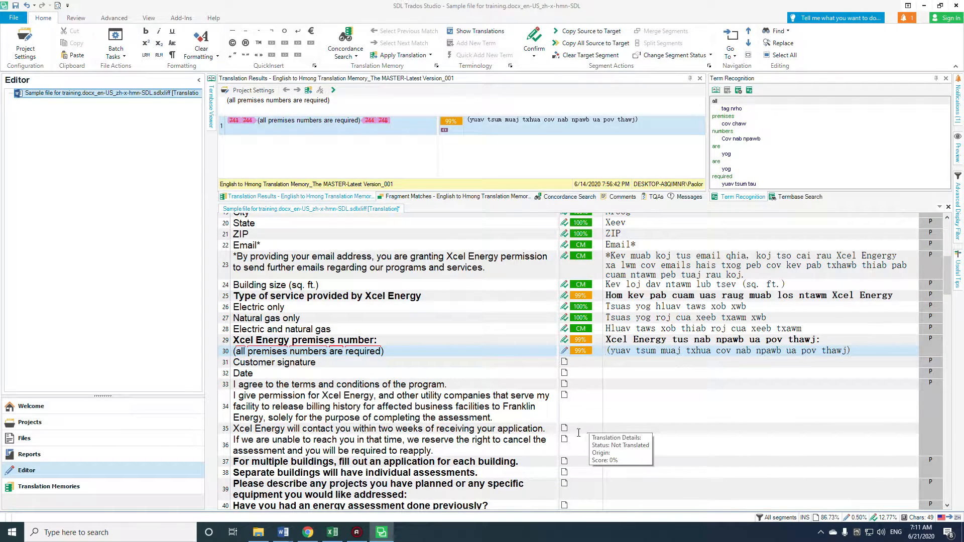
Step: Confirm segments 30 to 36, from "(all premises numbers are required)" to the sentence about the right to cancel the assessment
click(533, 40)
click(534, 40)
click(537, 41)
click(537, 41)
click(538, 42)
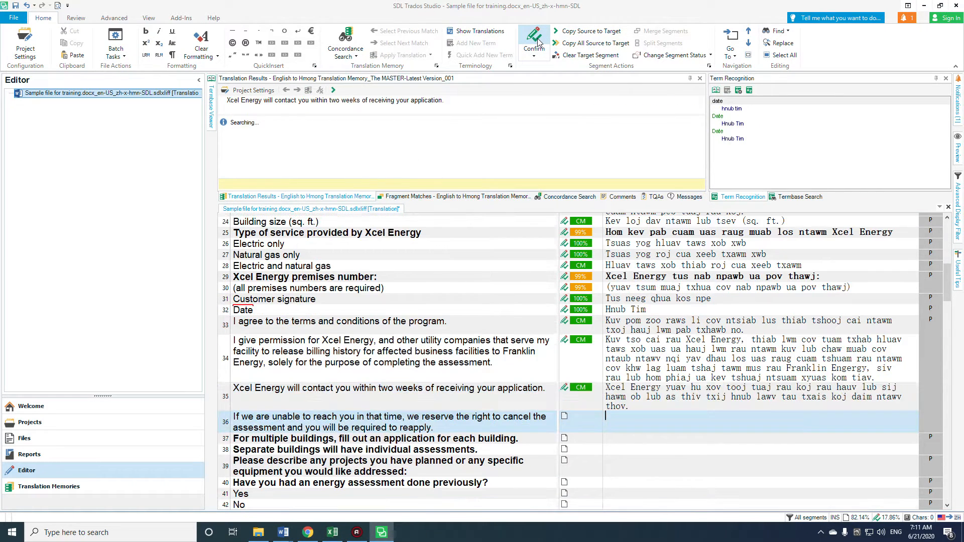
click(538, 42)
click(537, 41)
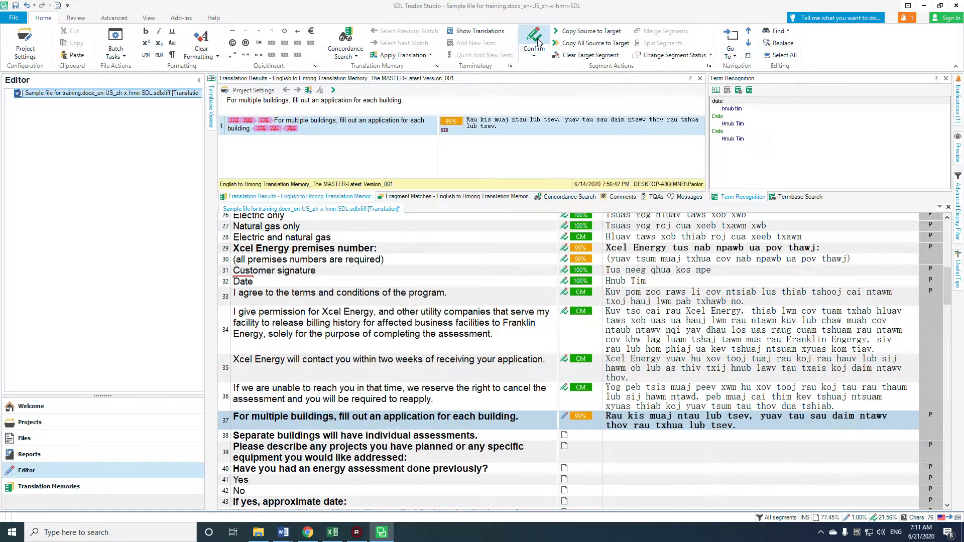
Step: Confirm segments 37 to 43, from "For multiple buildings, fill out an application for each building." to "If yes, approximate date:"
scroll(642, 377, down, 1)
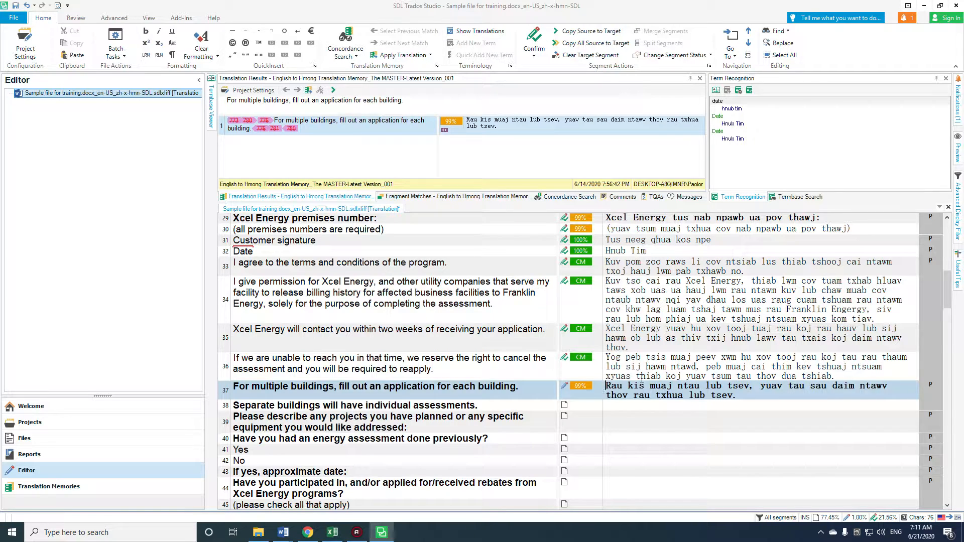
click(535, 40)
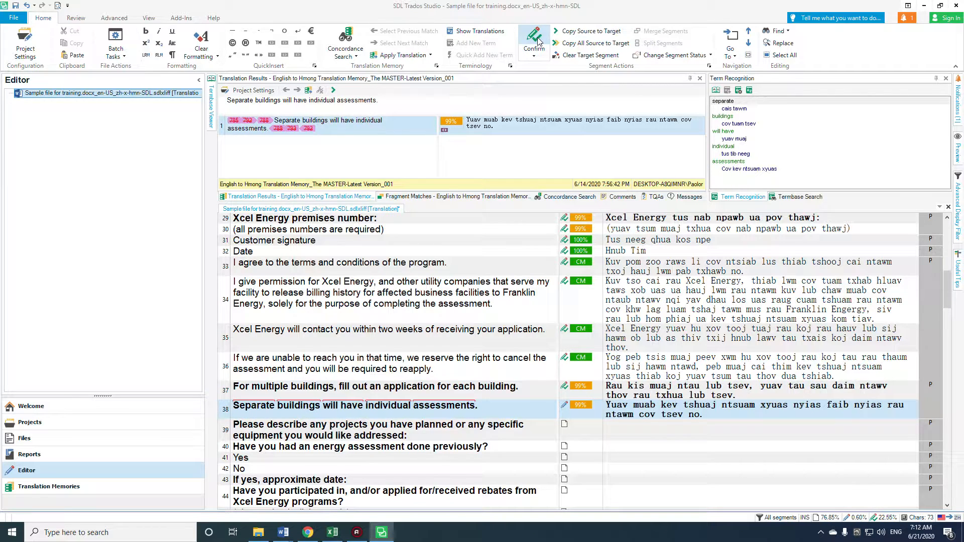
click(538, 40)
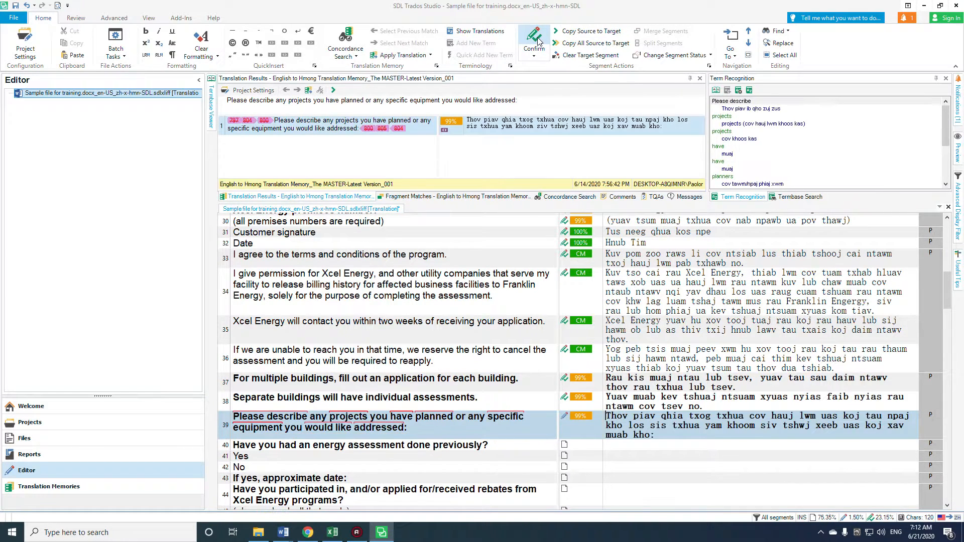
click(538, 40)
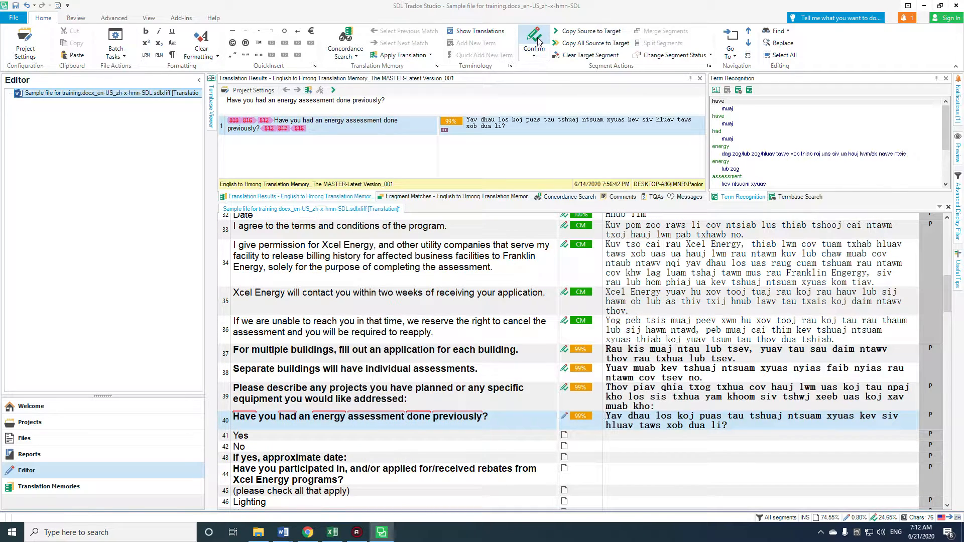
click(537, 40)
click(537, 40)
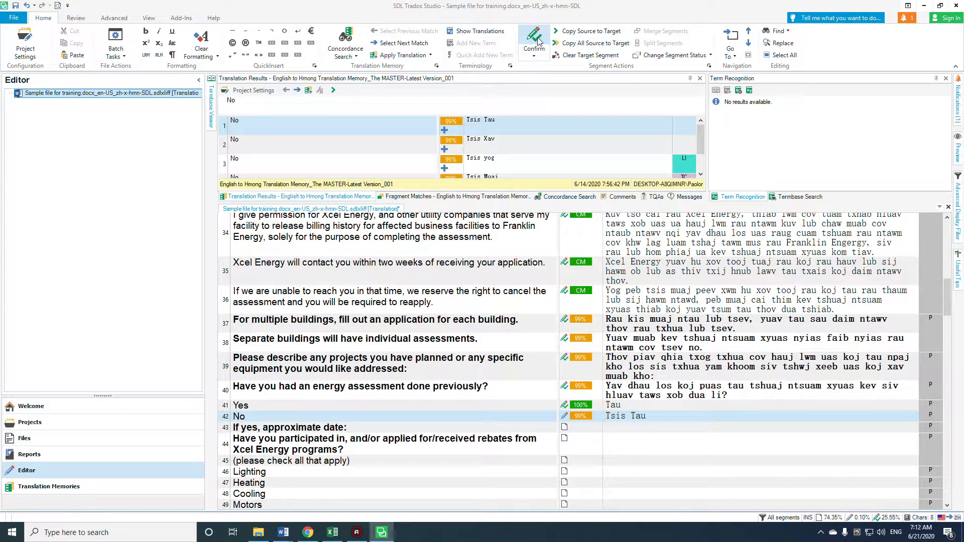
click(537, 40)
click(537, 41)
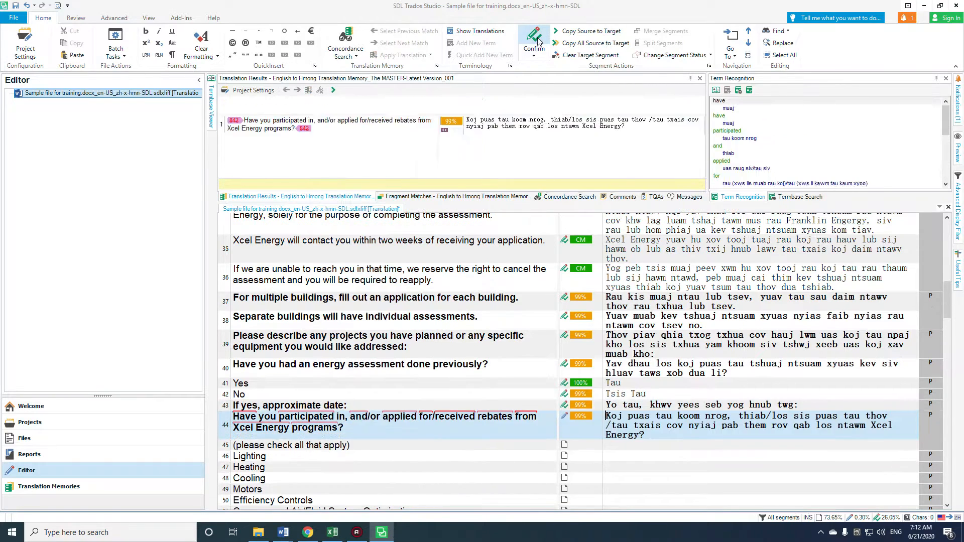
Step: Confirm segments 44 to 55, from the question about Xcel Energy program rebates to "Other"
click(537, 40)
click(537, 40)
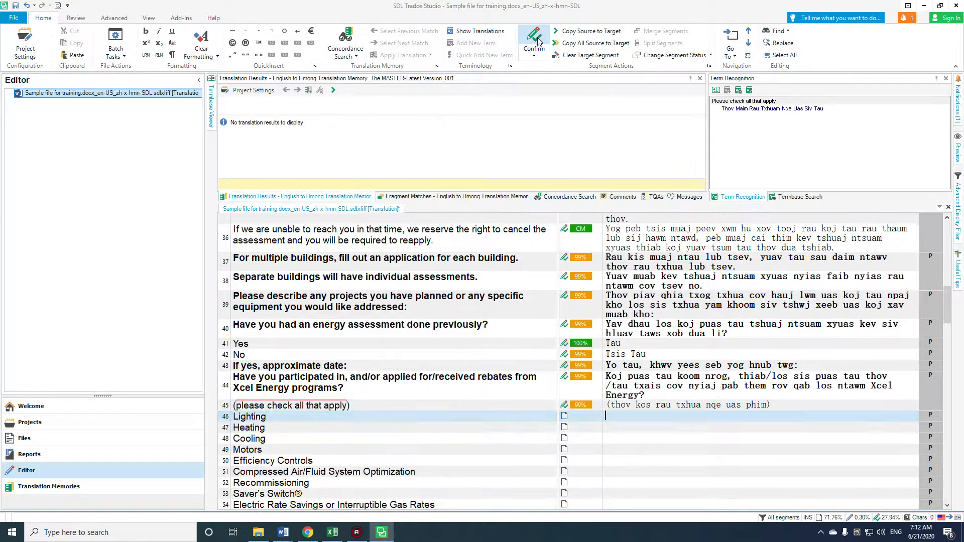
click(537, 40)
click(537, 41)
click(537, 40)
click(537, 40)
click(538, 40)
click(538, 40)
click(538, 40)
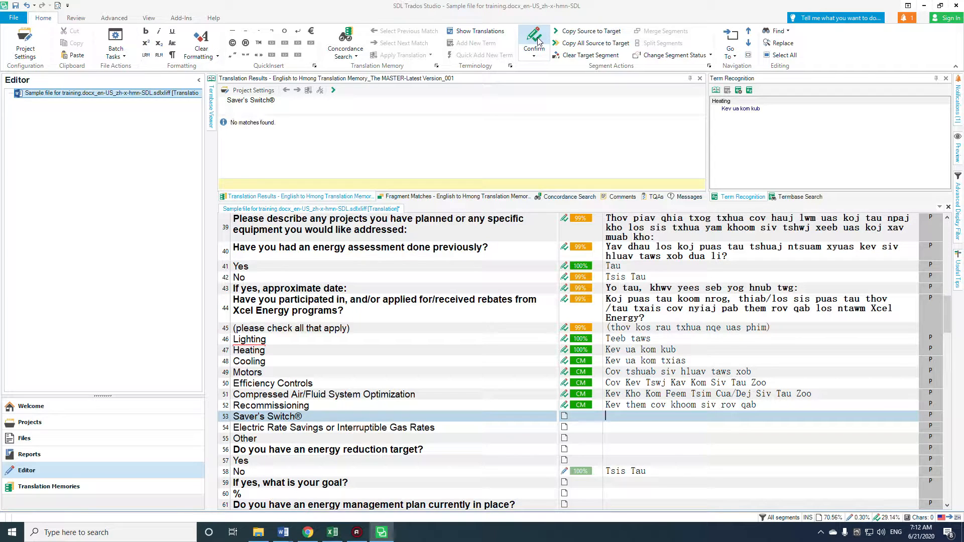
click(534, 40)
click(534, 40)
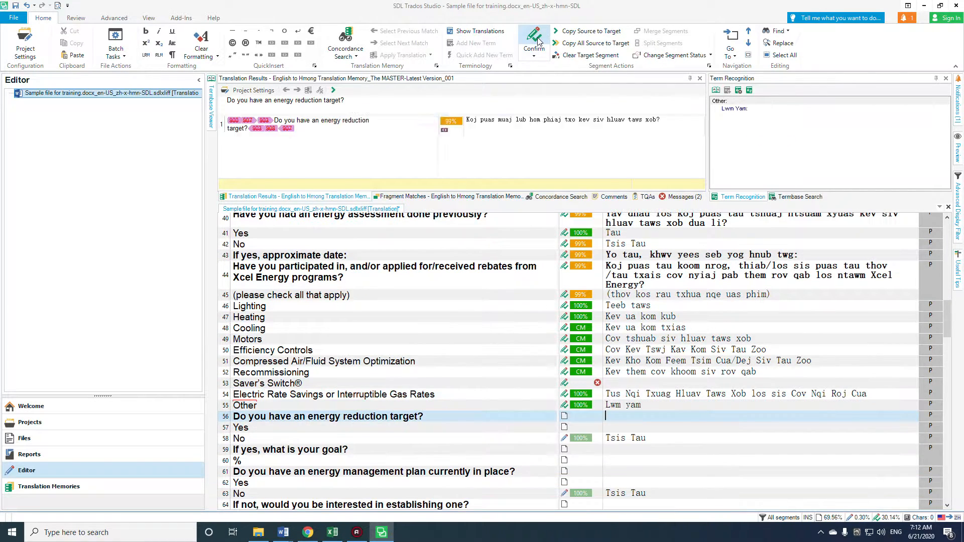
Step: Copy the source text "Saver's Switch®" into the empty target of segment 53 and confirm the segment
click(620, 385)
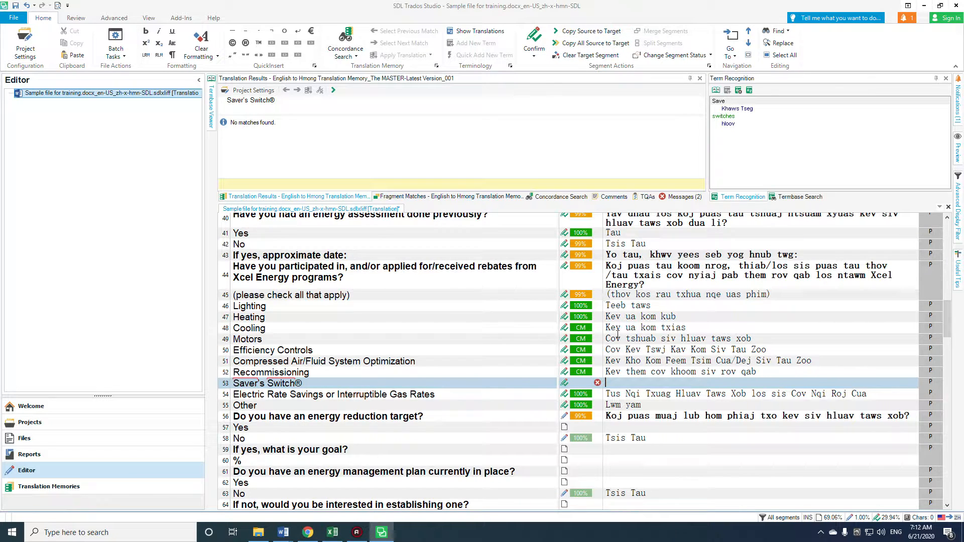
click(626, 329)
click(535, 39)
click(585, 33)
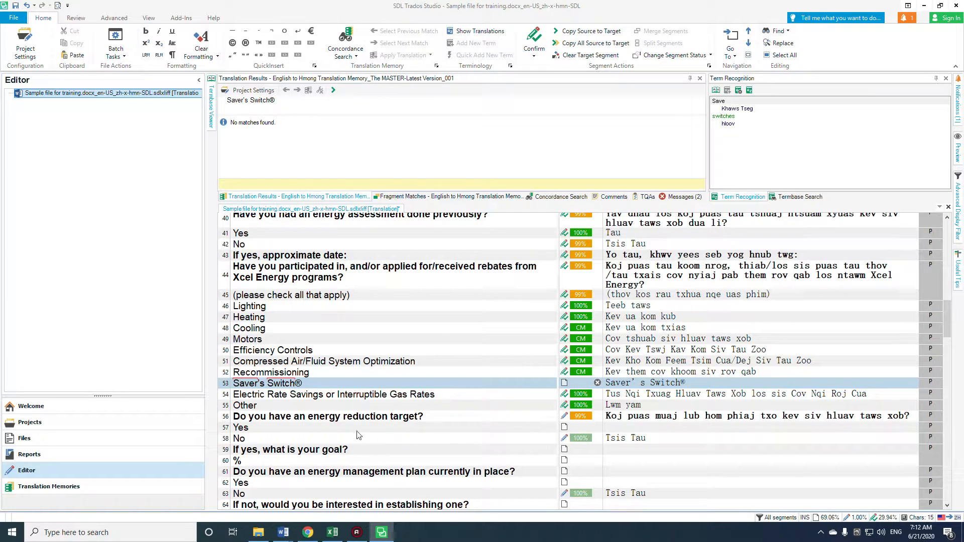
scroll(302, 379, down, 1)
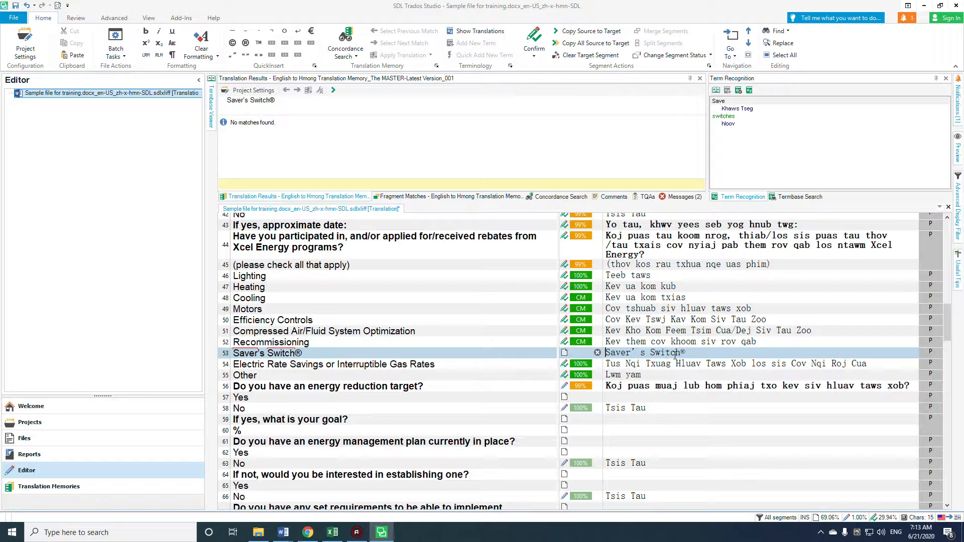
drag(687, 352, 680, 353)
key(Right)
drag(607, 353, 686, 352)
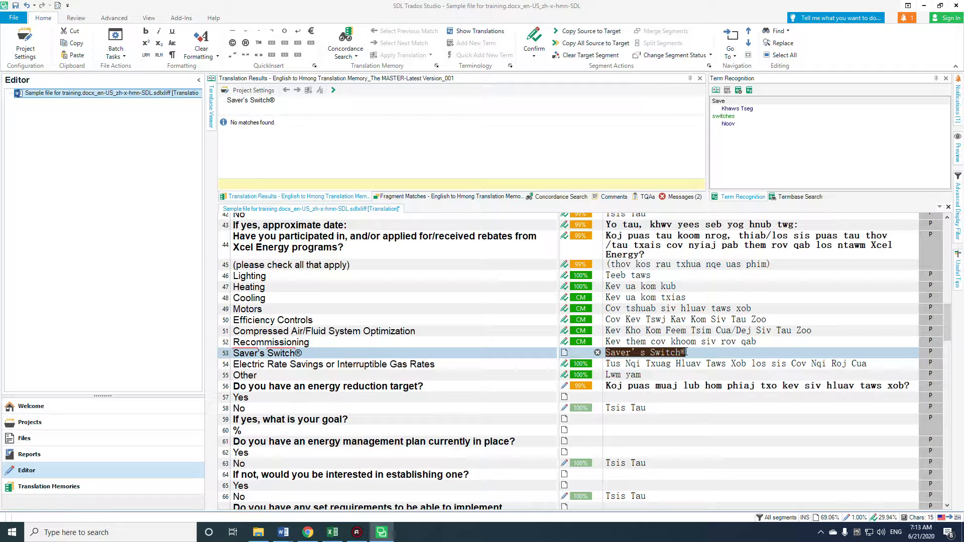
click(689, 354)
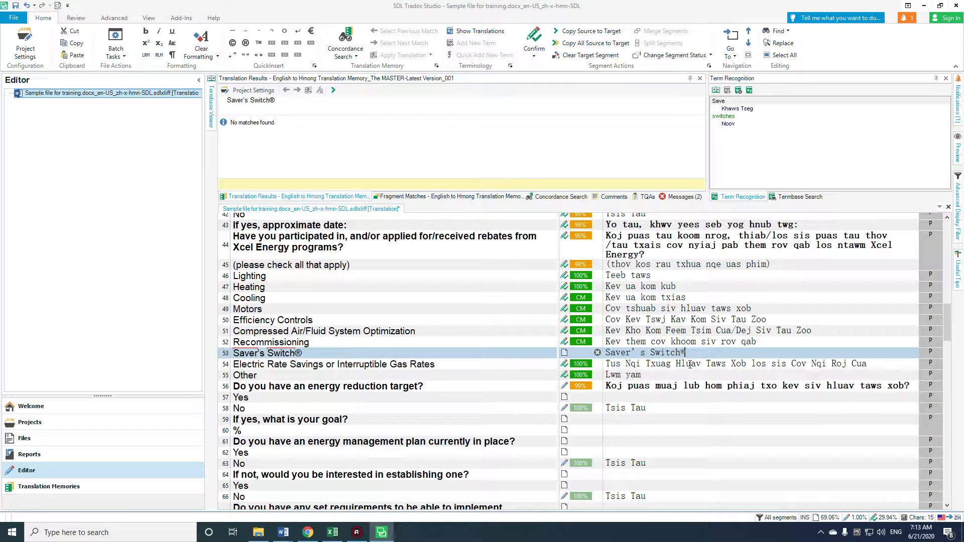
click(538, 44)
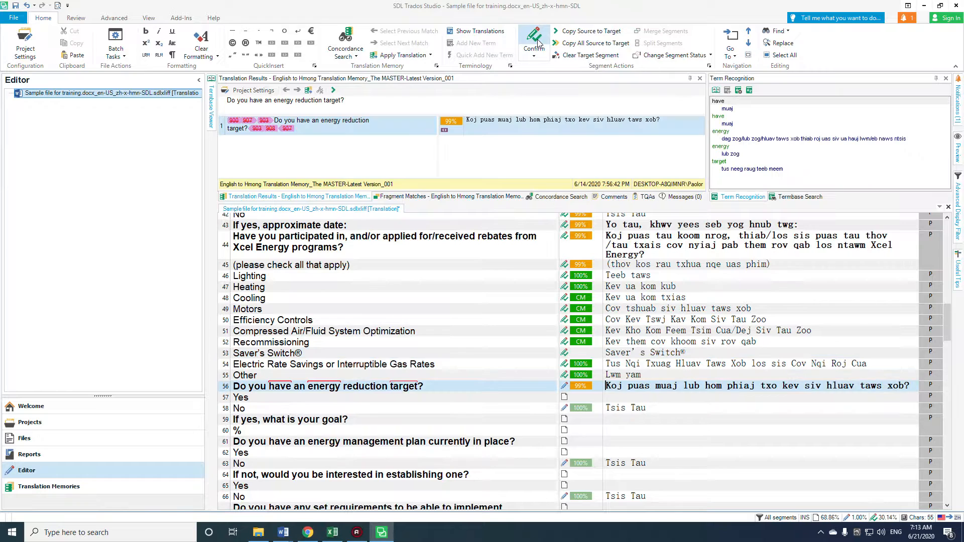
Step: Confirm segments 56 to 60, from "Do you have an energy reduction target?" to "%"
click(538, 43)
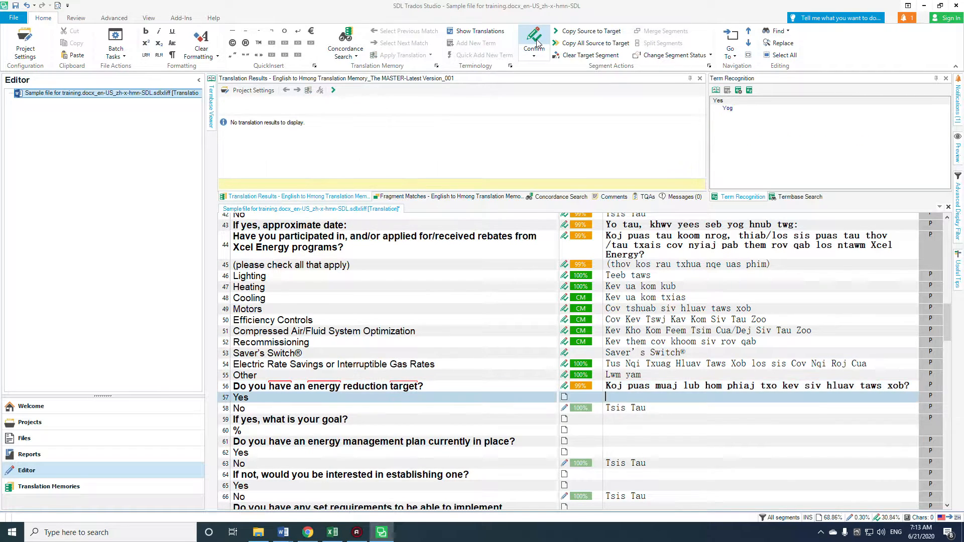
click(538, 43)
click(538, 44)
click(538, 44)
click(538, 43)
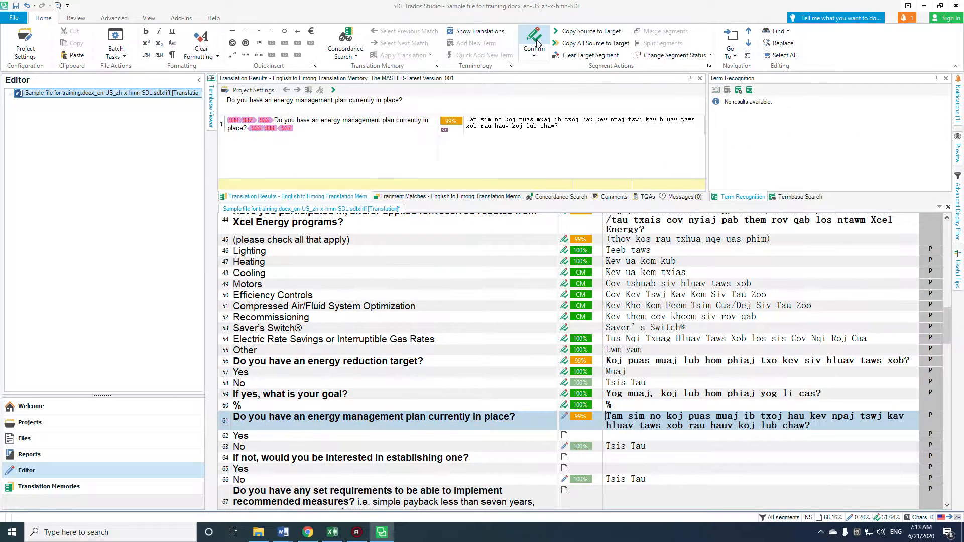
Step: Confirm segments 61 to 66, from "Do you have an energy management plan currently in place?" to the "No" before segment 67
click(538, 43)
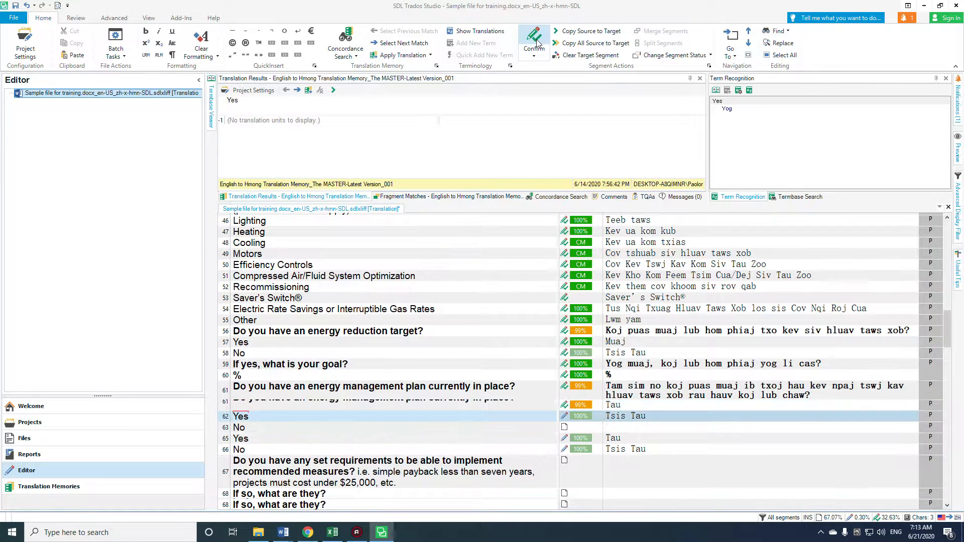
click(537, 42)
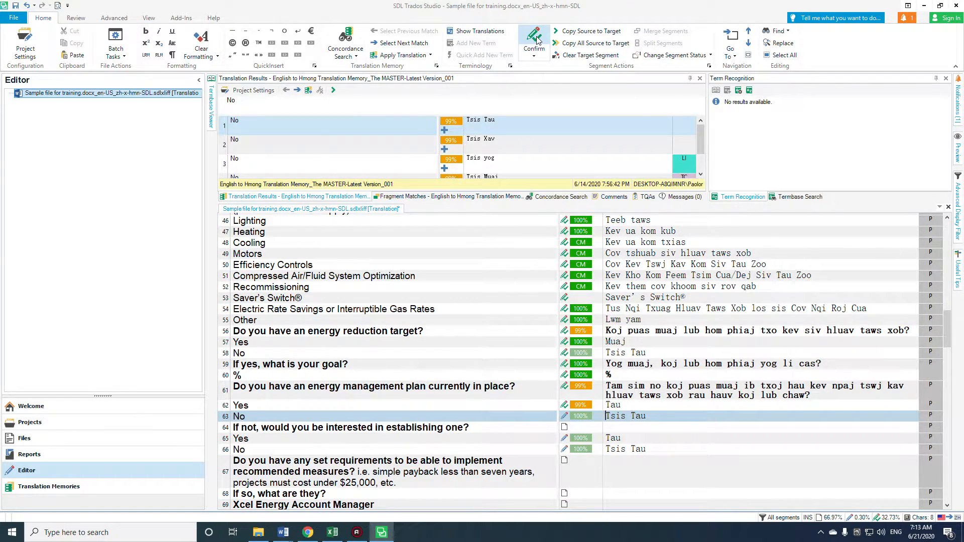
click(537, 42)
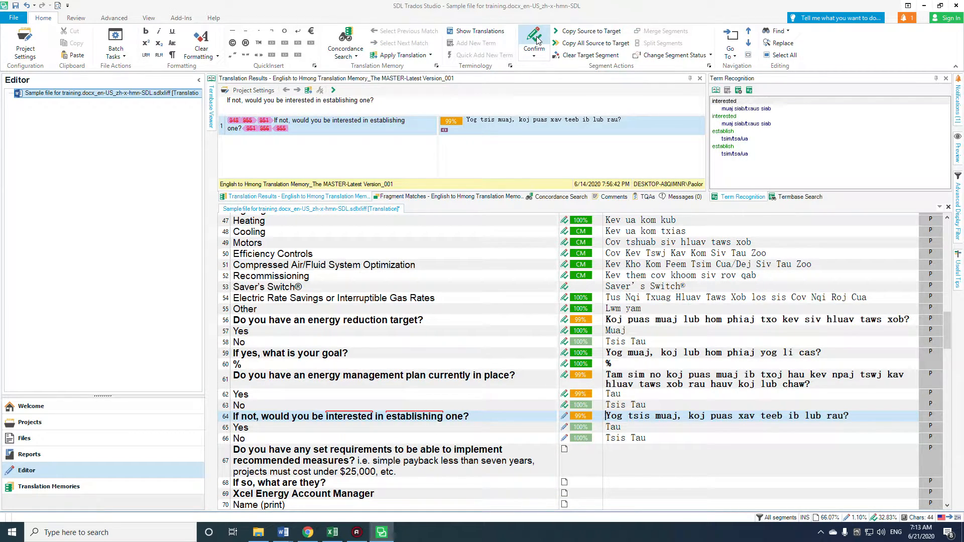
click(537, 42)
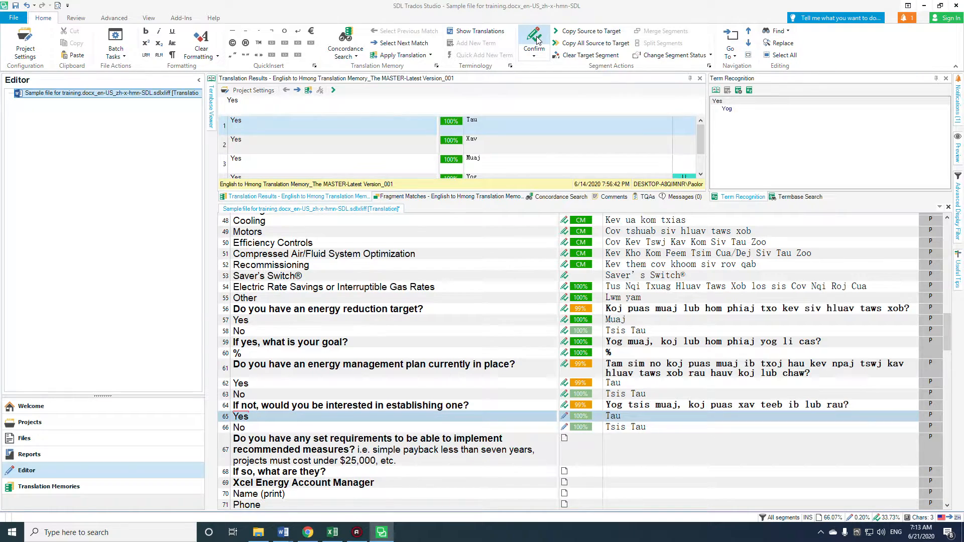
click(537, 42)
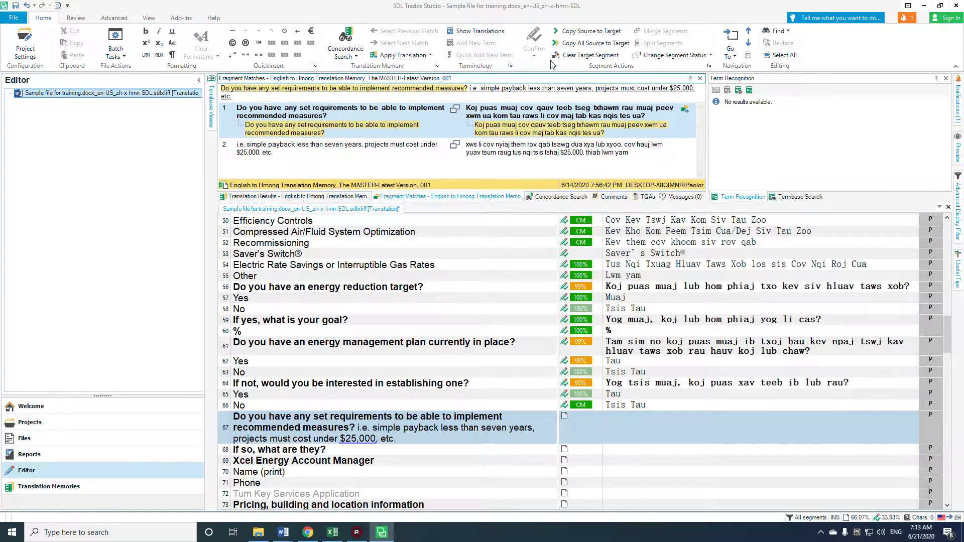
Step: Examine untranslated segment 67, the segments that follow it, and the fragment matches offered for its two parts
scroll(609, 356, down, 1)
scroll(609, 355, down, 2)
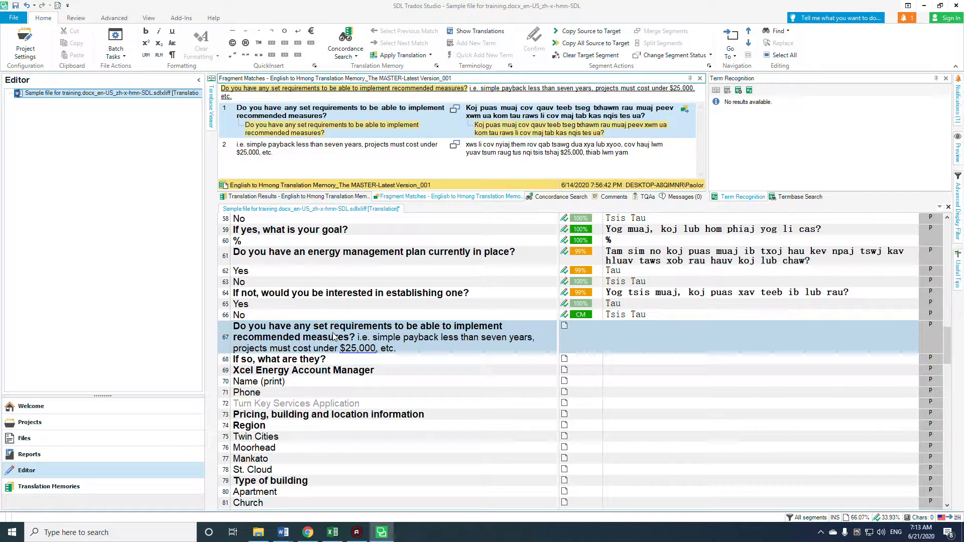
scroll(412, 344, down, 1)
scroll(607, 328, up, 2)
click(614, 354)
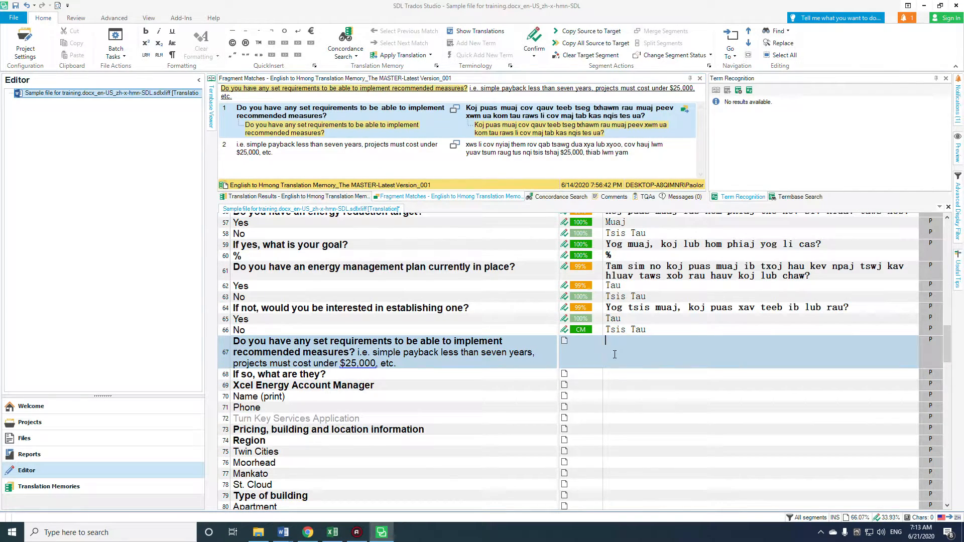
scroll(615, 355, down, 5)
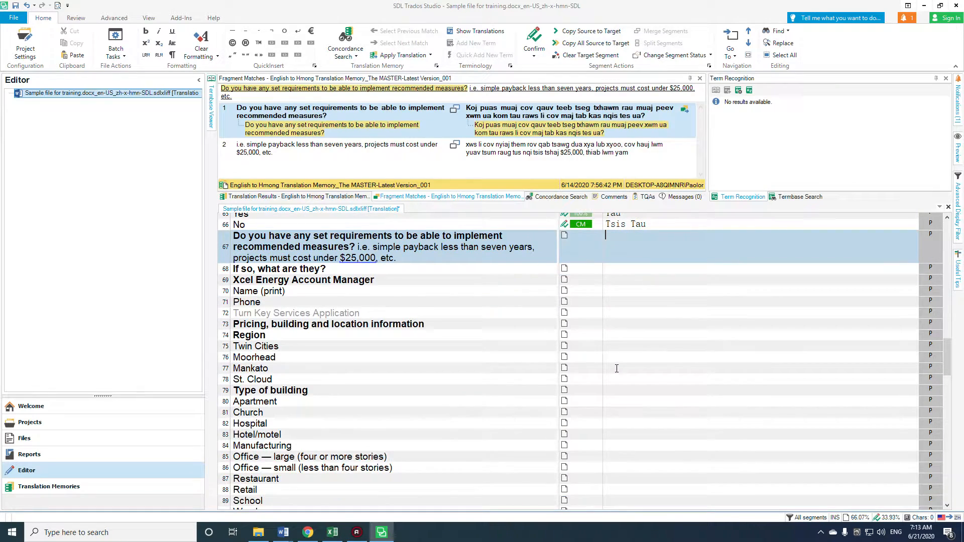
scroll(615, 367, up, 3)
scroll(616, 367, up, 1)
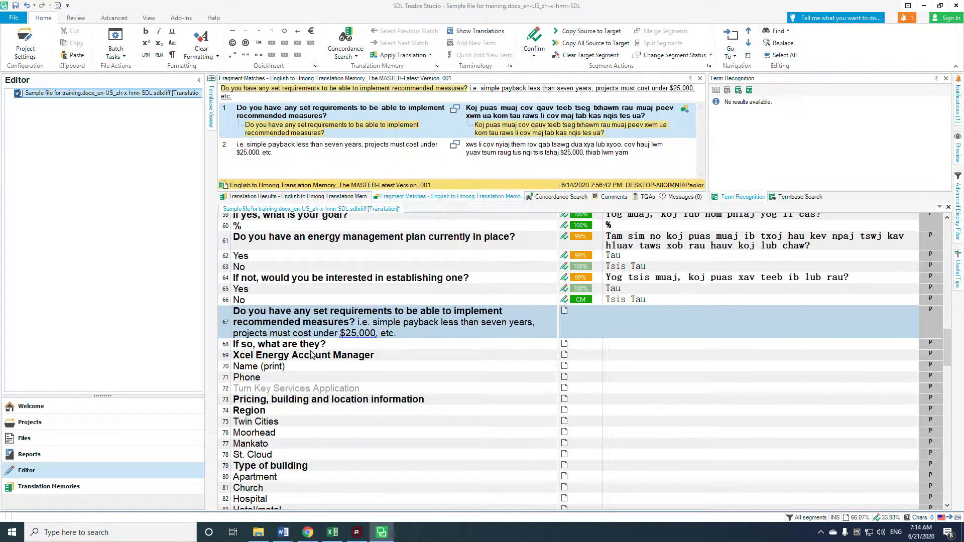
click(622, 282)
click(536, 37)
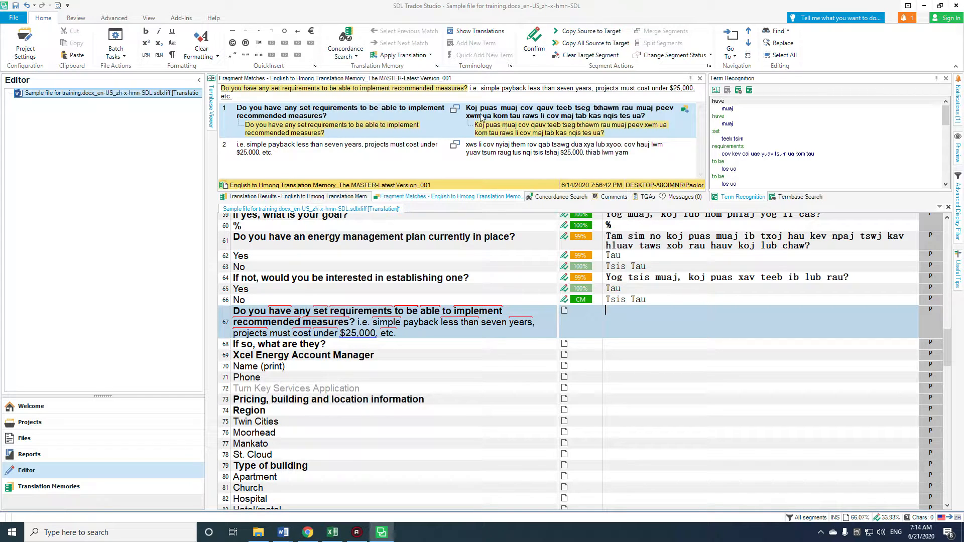
click(649, 118)
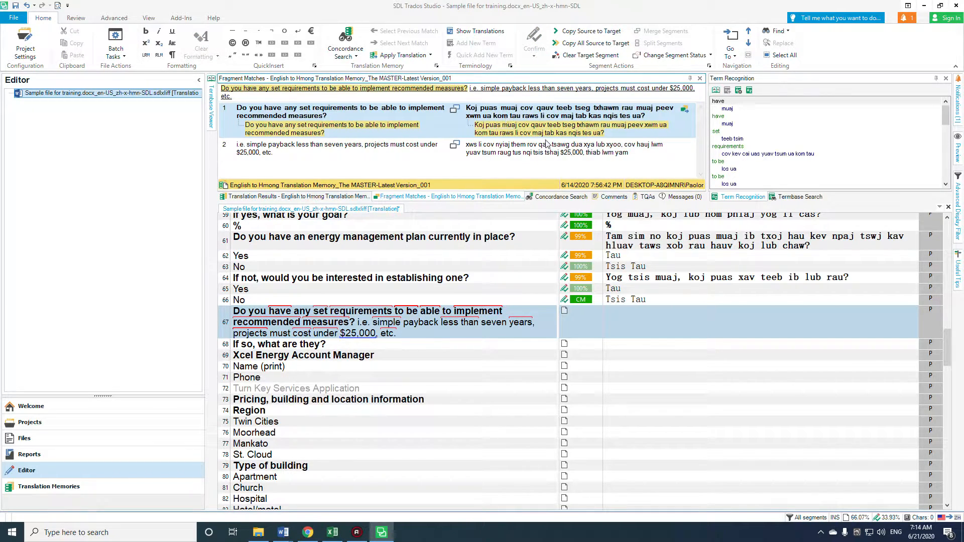
Step: Translate segment 67 with the suggested fragments beginning "Koj puas muaj cov qauv" and "xws li cov nyiaj", end it with a period, and confirm it
click(611, 318)
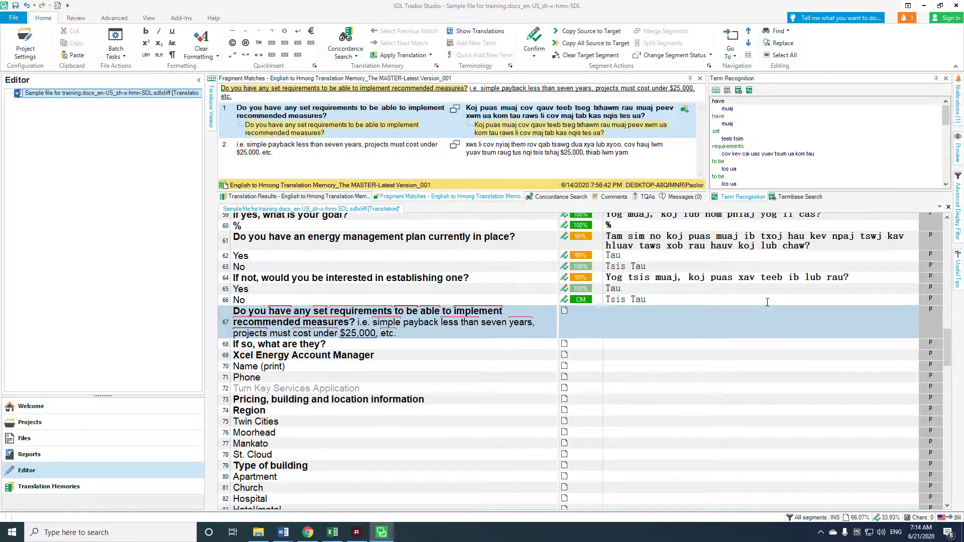
text(Ko)
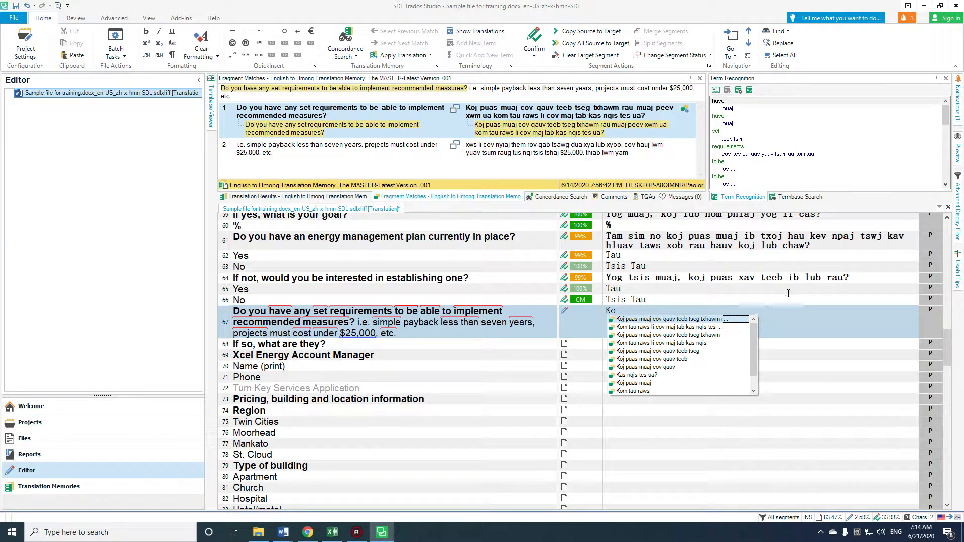
click(669, 320)
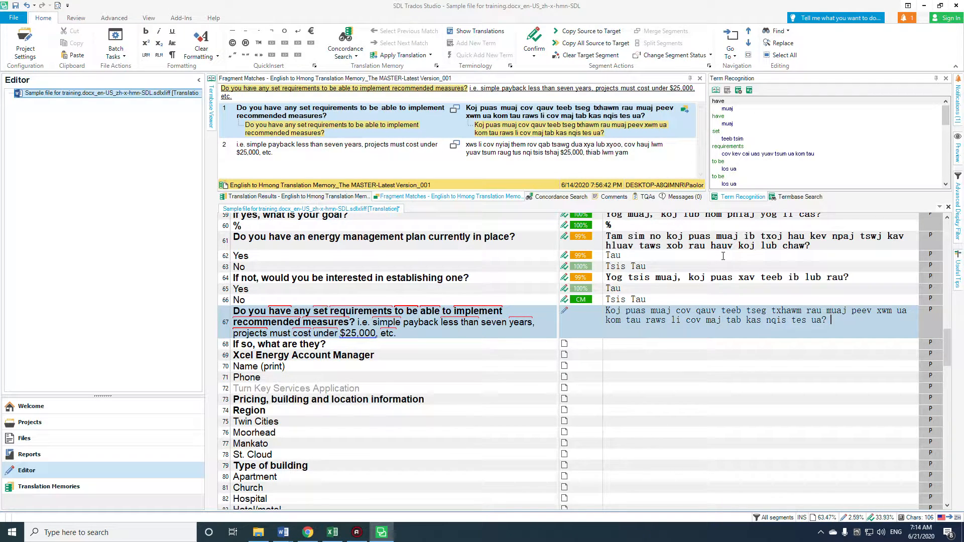
text(xws)
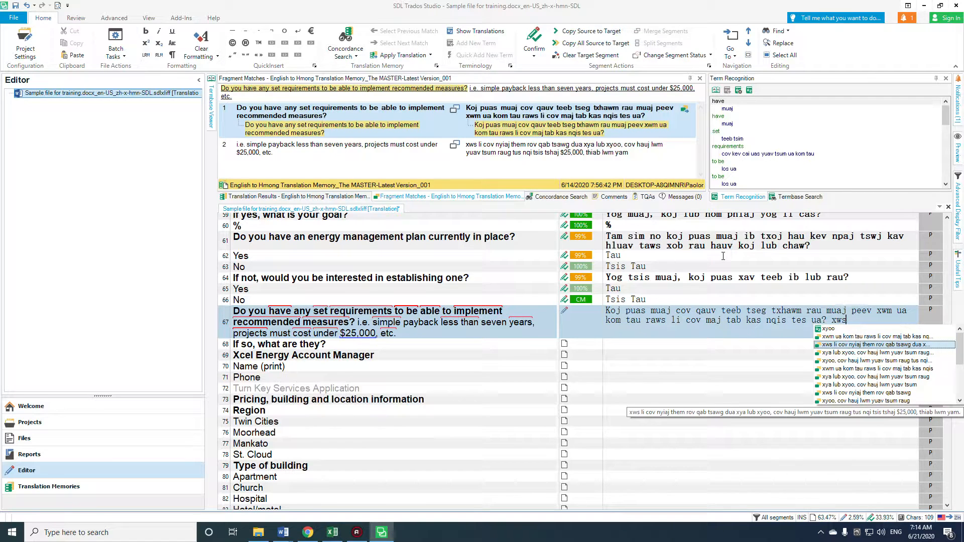
click(881, 346)
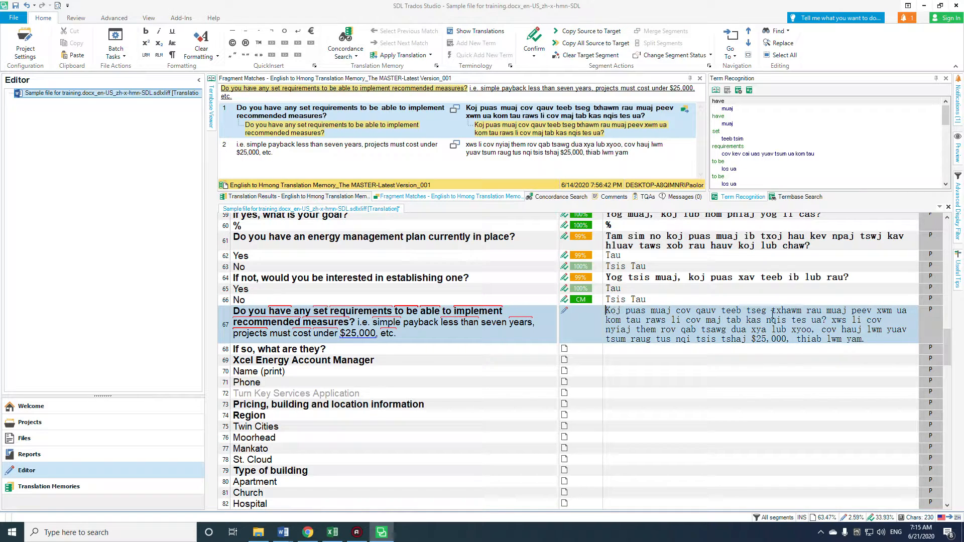
click(862, 340)
click(534, 39)
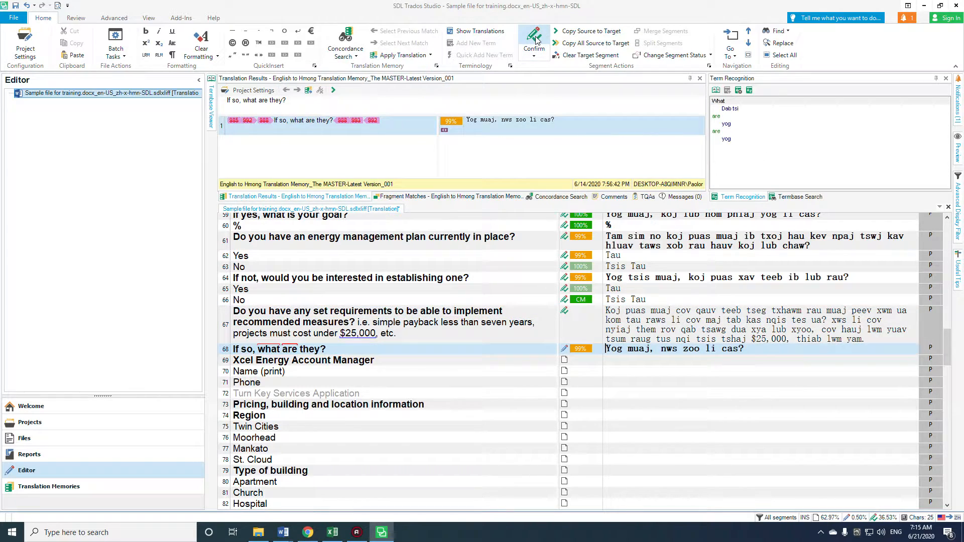
Step: Confirm segments 68 to 78, from "If so, what are they?" to "St. Cloud"
click(535, 39)
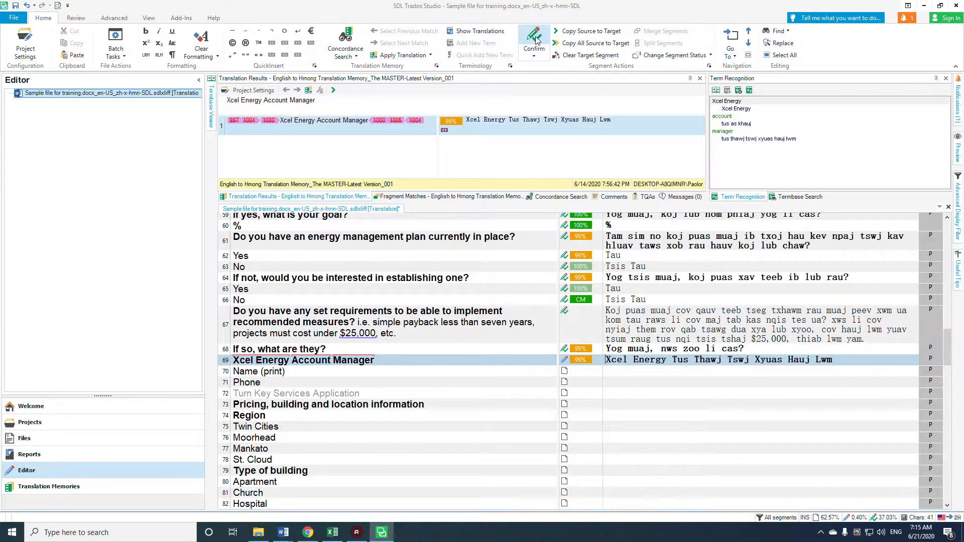
click(535, 39)
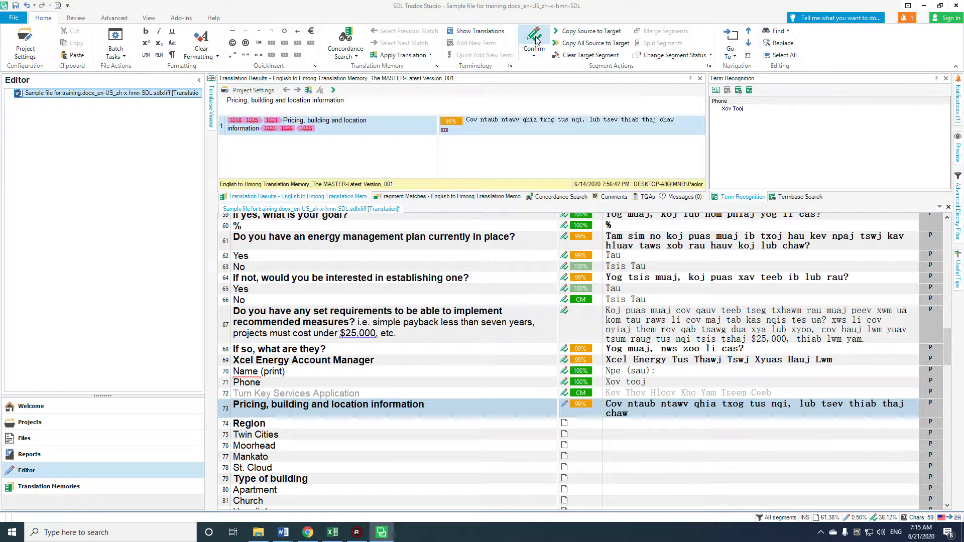
click(536, 39)
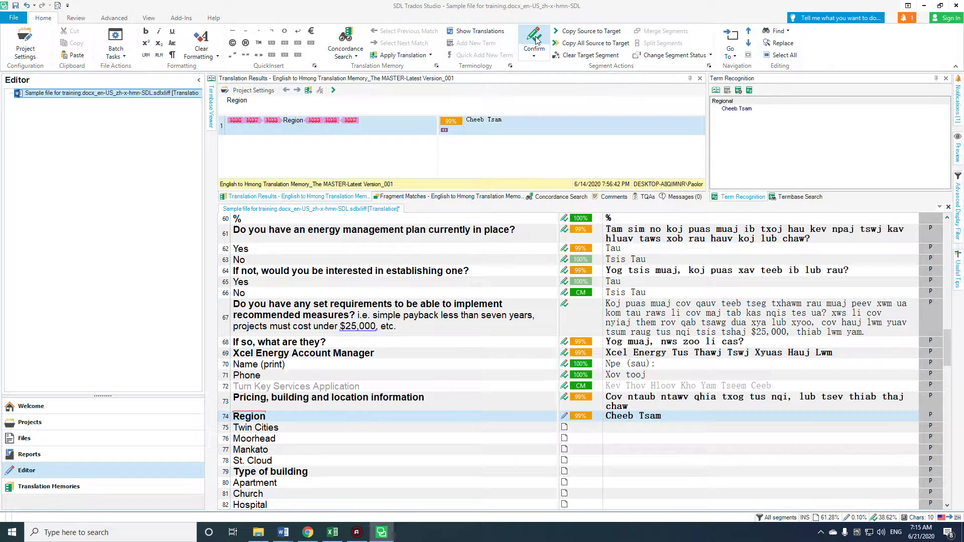
click(536, 39)
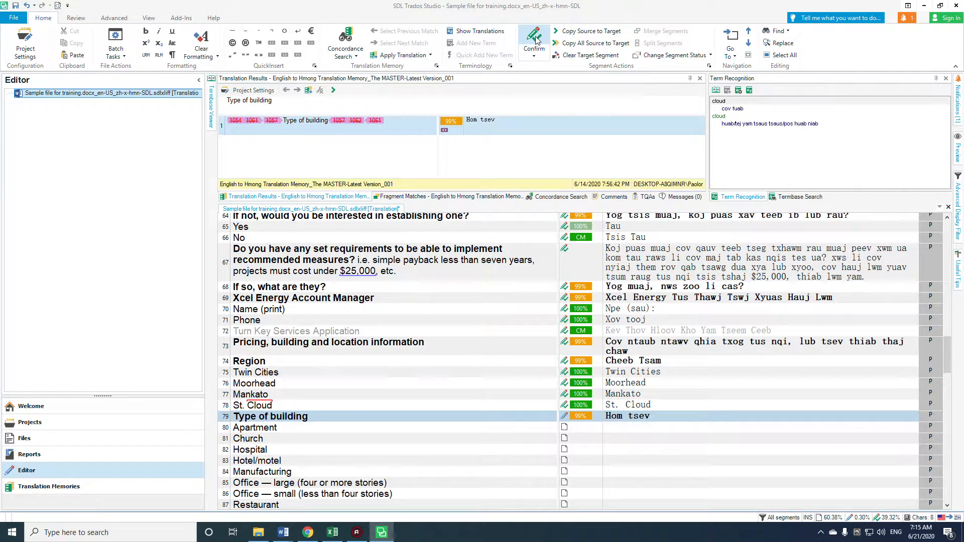
Step: Confirm segments 79 to 98, from "Type of building" to "> 25 GWh"
click(535, 39)
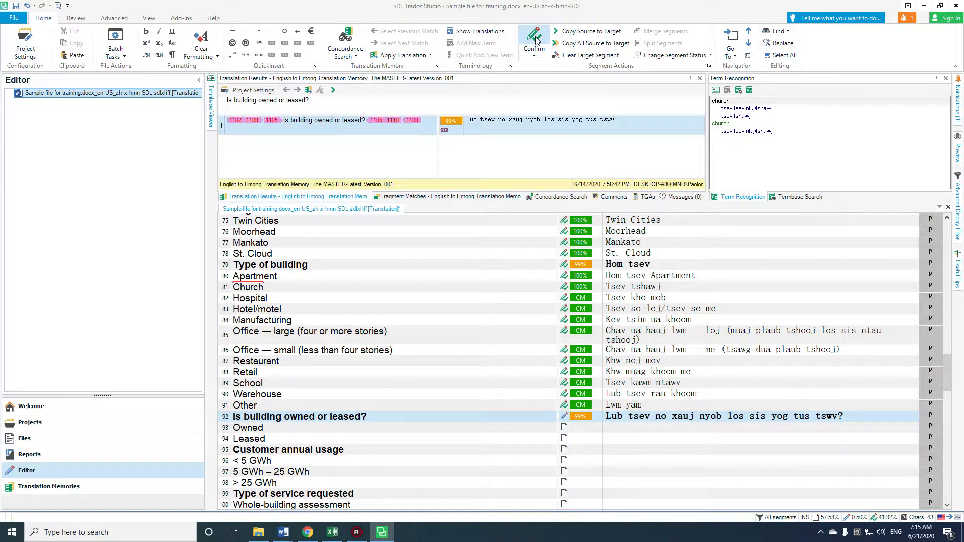
click(535, 39)
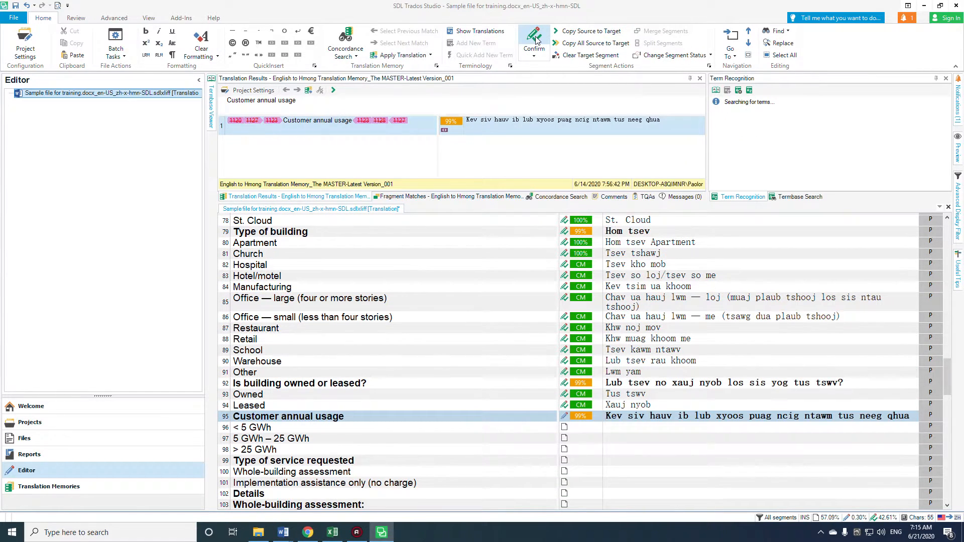
click(536, 39)
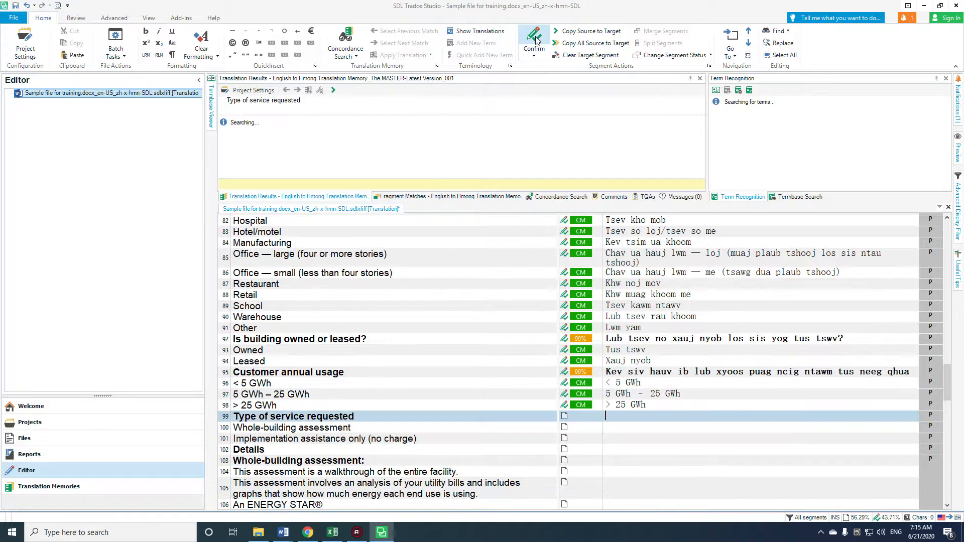
Step: Confirm segments 99 to 103, from "Type of service requested" to "Whole-building assessment:"
click(536, 39)
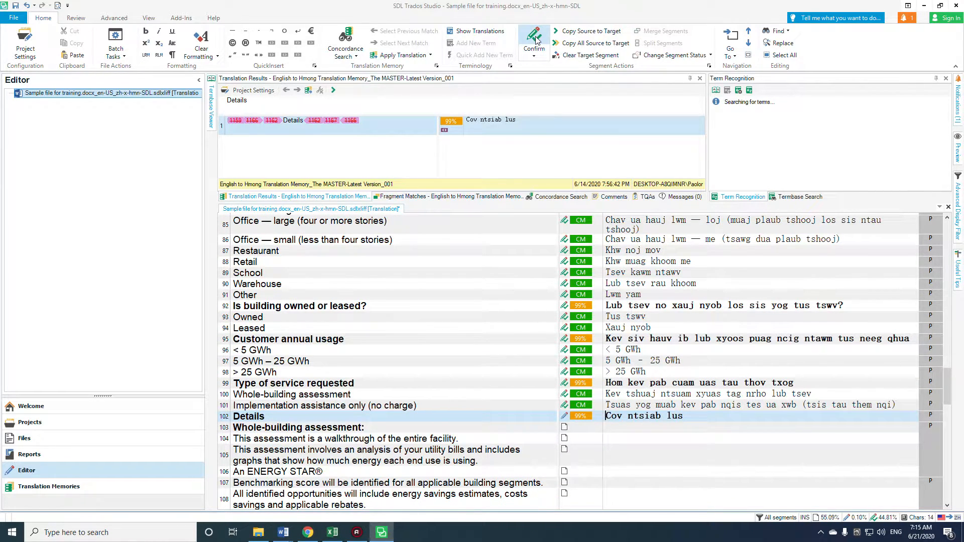
click(535, 39)
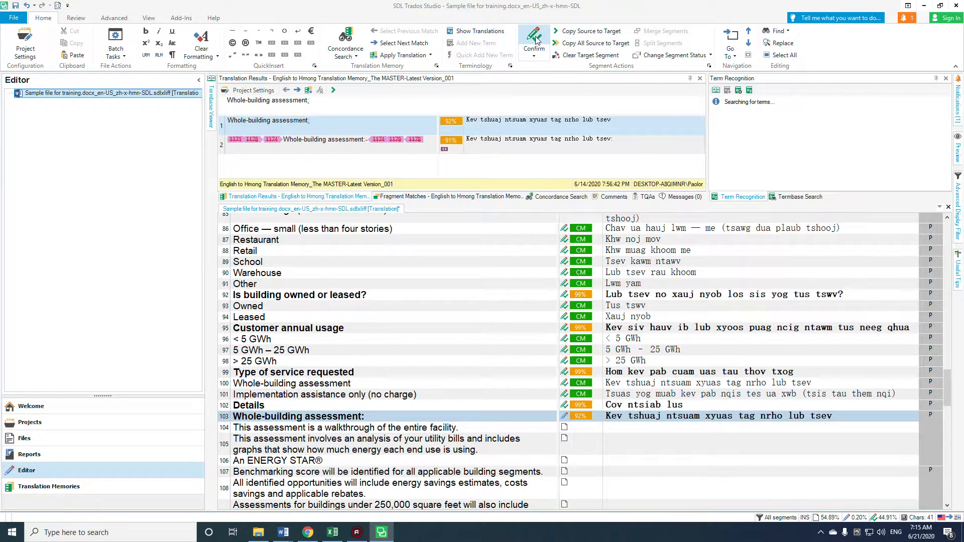
click(535, 39)
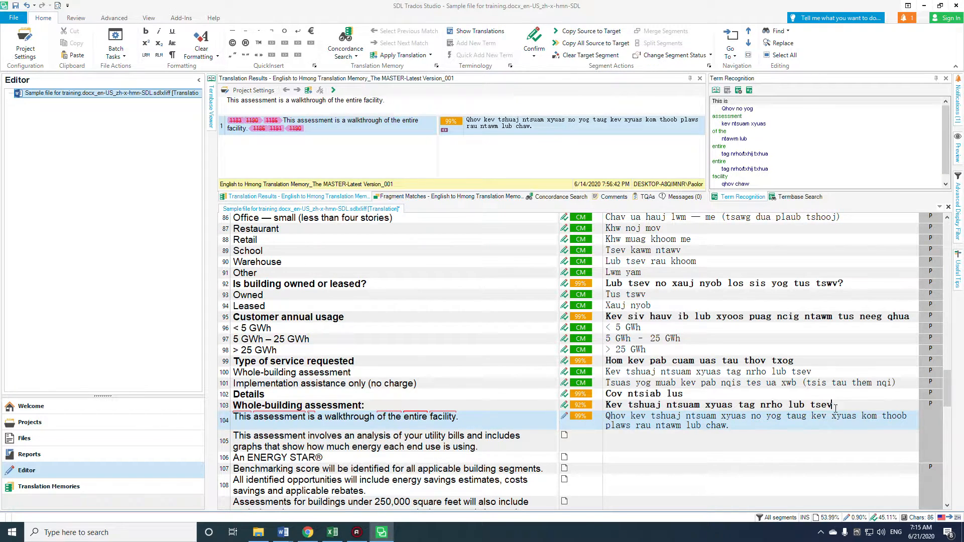
Step: Add a colon to the end of segment 103's translation and confirm the segment again
click(833, 405)
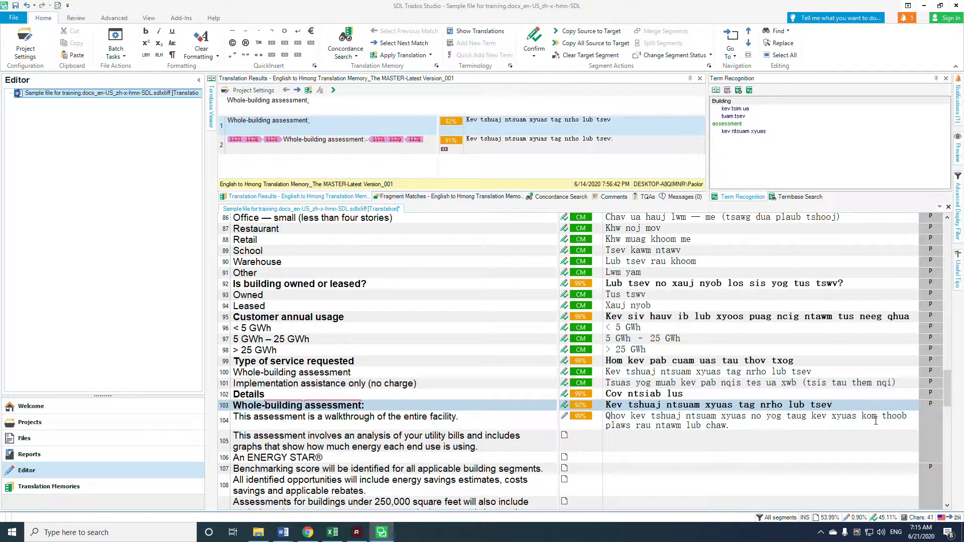
text(G)
key(BackSpace)
text(:)
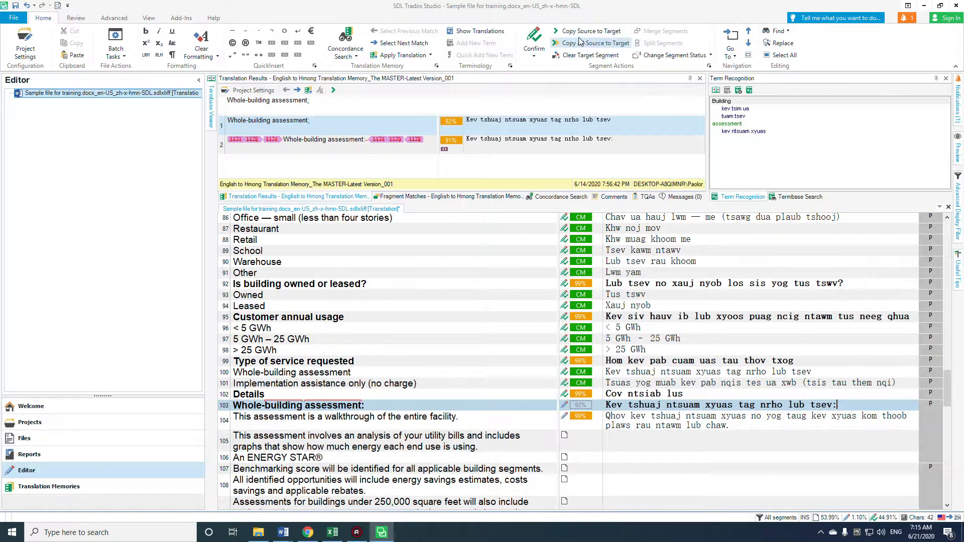
click(533, 39)
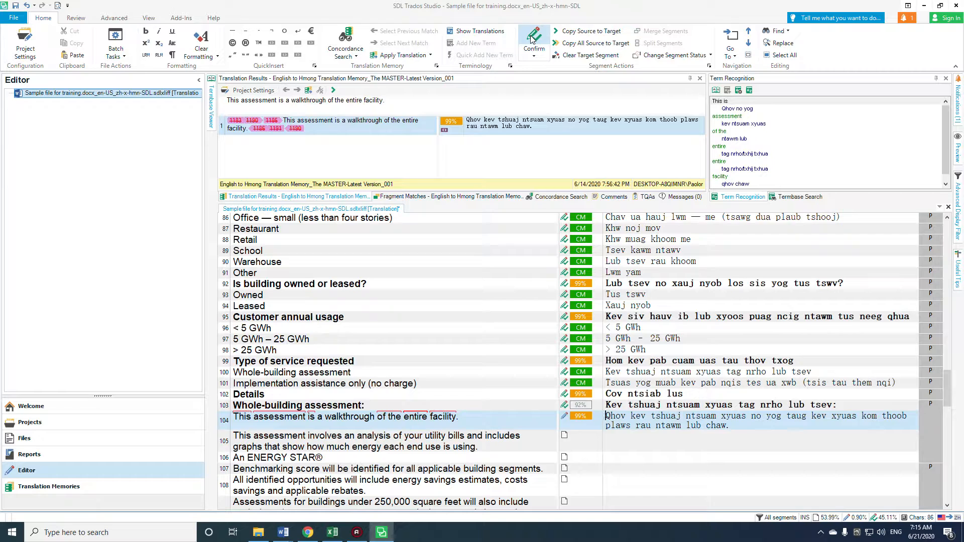
Step: Confirm segments 104 to 112, copying the source text "An ENERGY STAR®" into segment 106
click(532, 39)
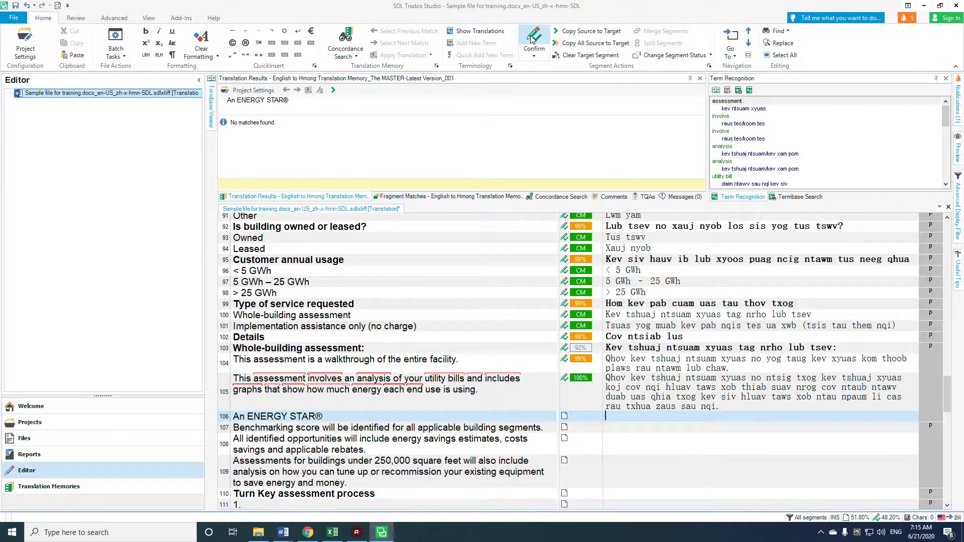
click(582, 35)
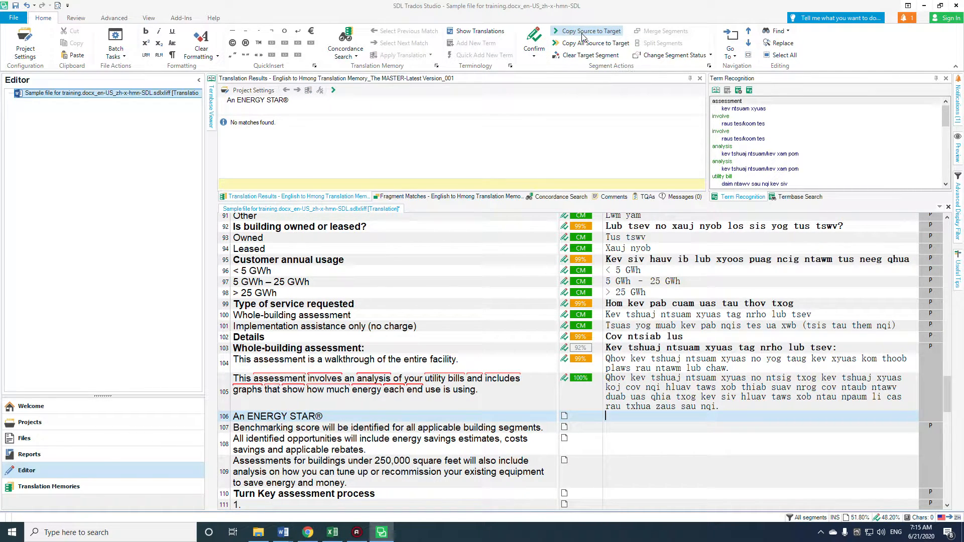
click(533, 42)
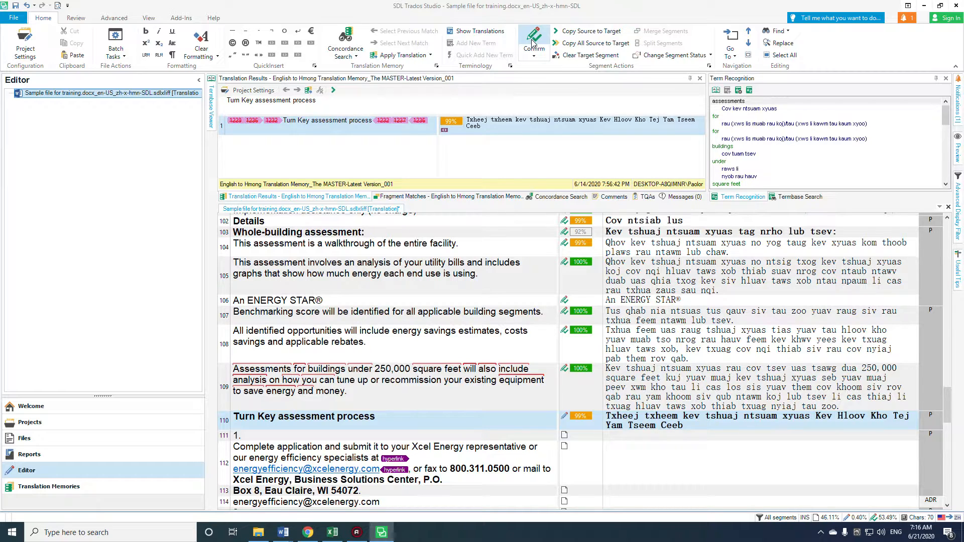
click(532, 43)
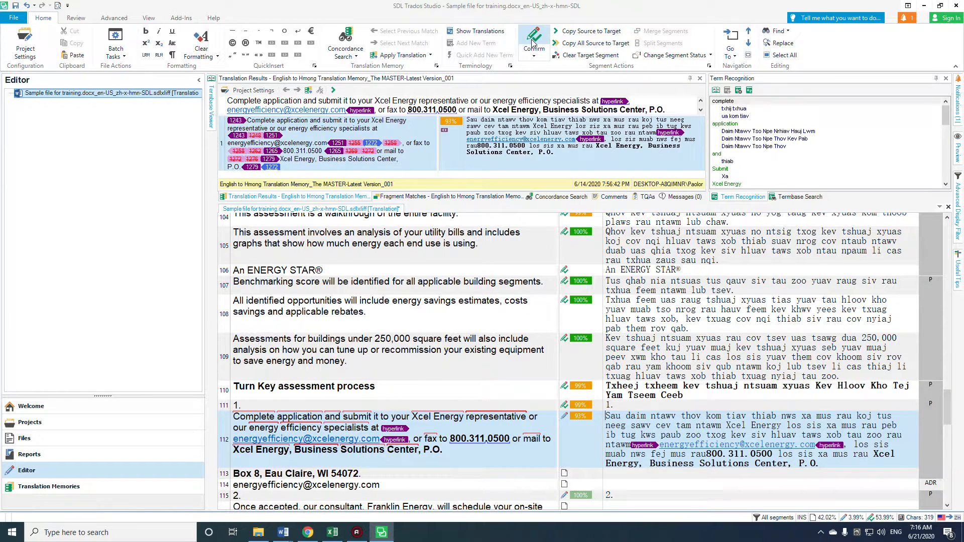
click(533, 43)
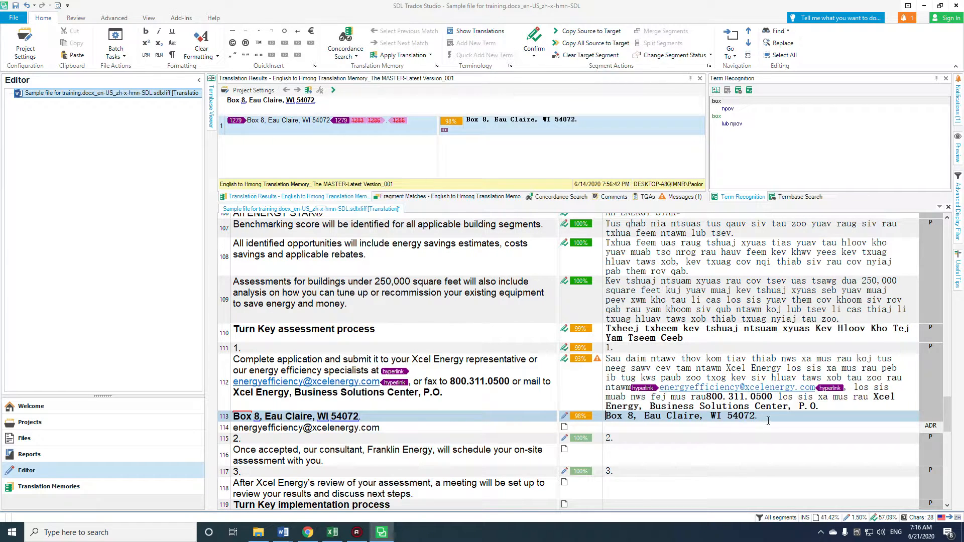
Step: Copy the source into segment 112 and replace its text before the hyperlink with the match's Hmong wording beginning "Sau daim ntawv thov"
click(790, 406)
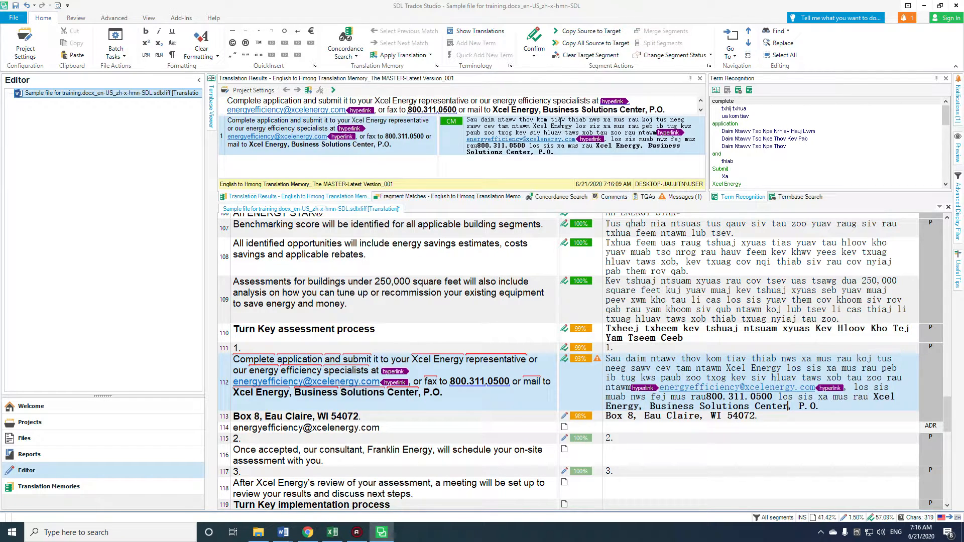
click(584, 32)
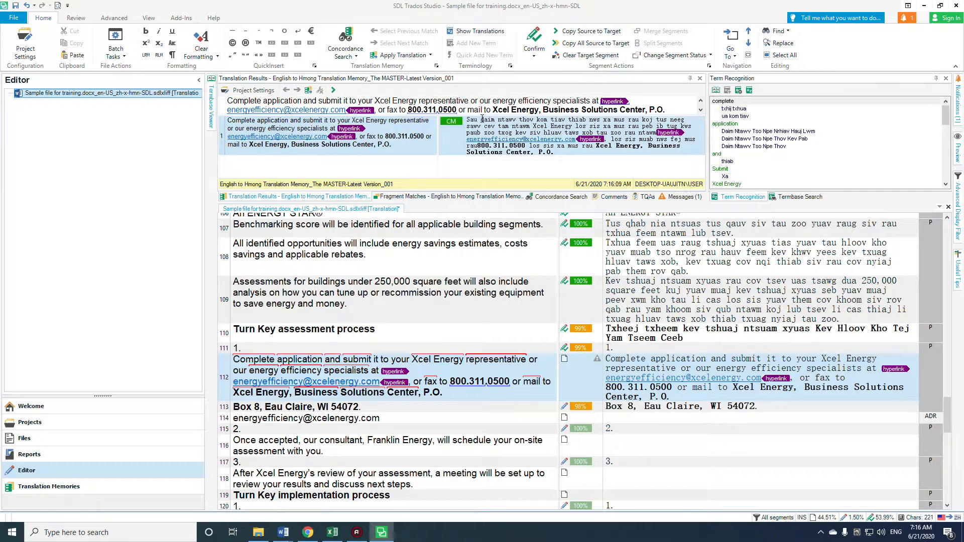
drag(467, 120, 654, 133)
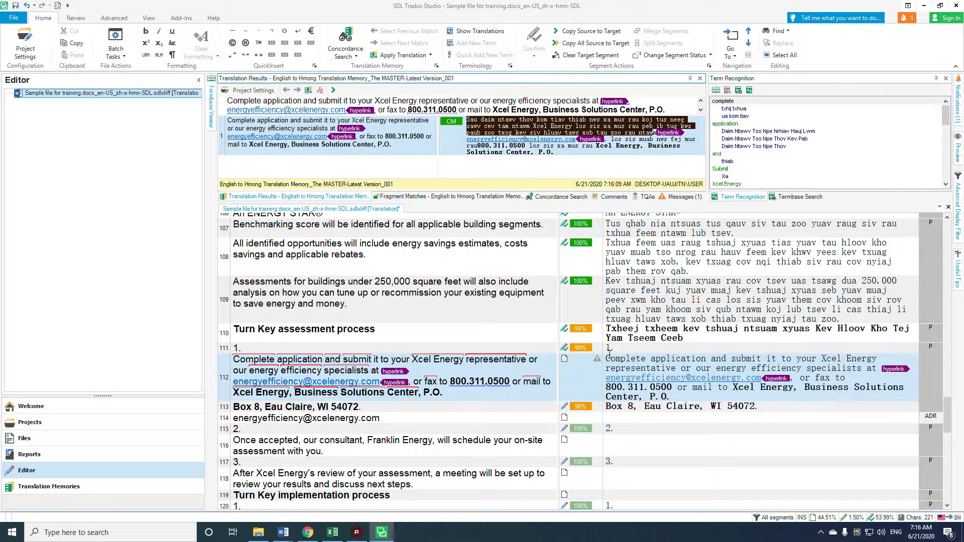
drag(606, 359, 878, 372)
key(ctrl+v)
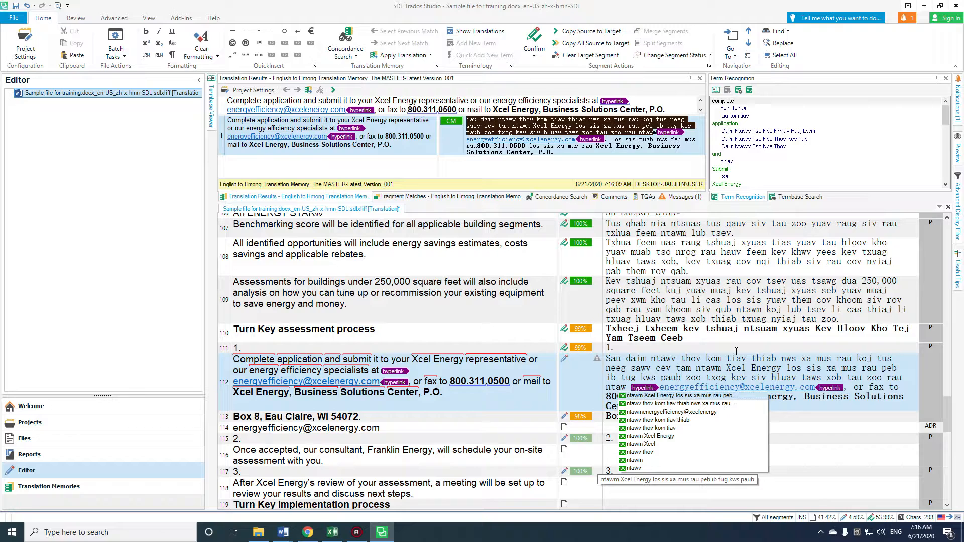
key(Escape)
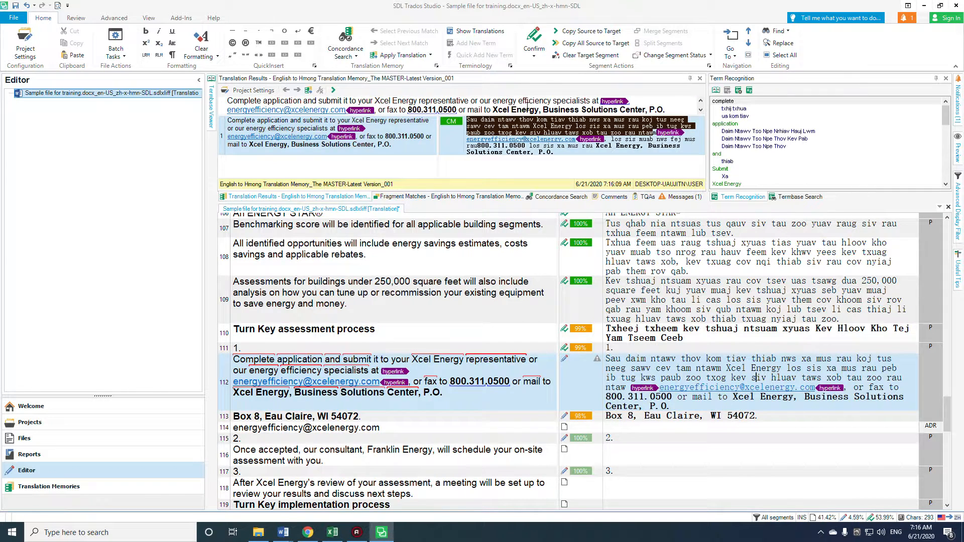
Step: Replace the text after segment 112's hyperlink with the match's wording beginning "los sis muab nws fej mus rau" and confirm the segment
drag(570, 154, 609, 139)
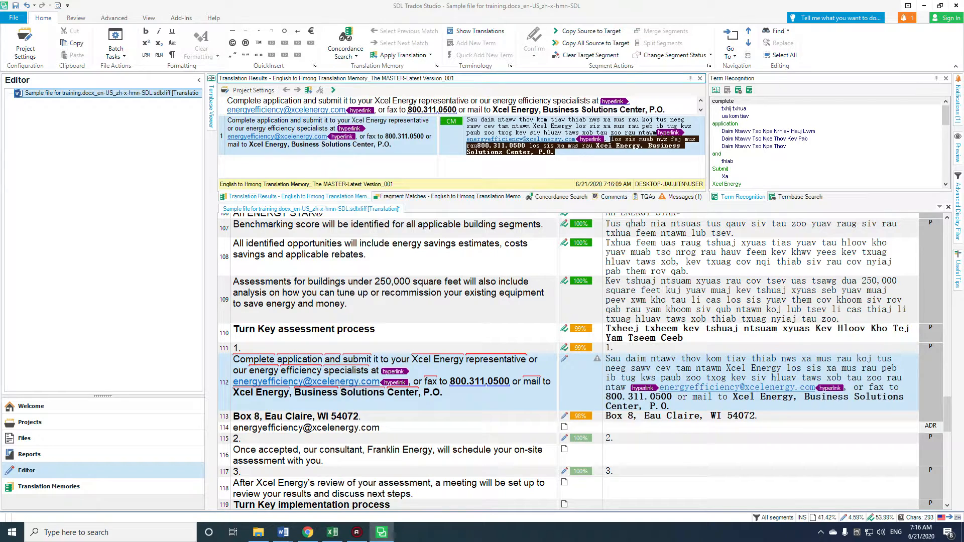
drag(676, 406, 853, 387)
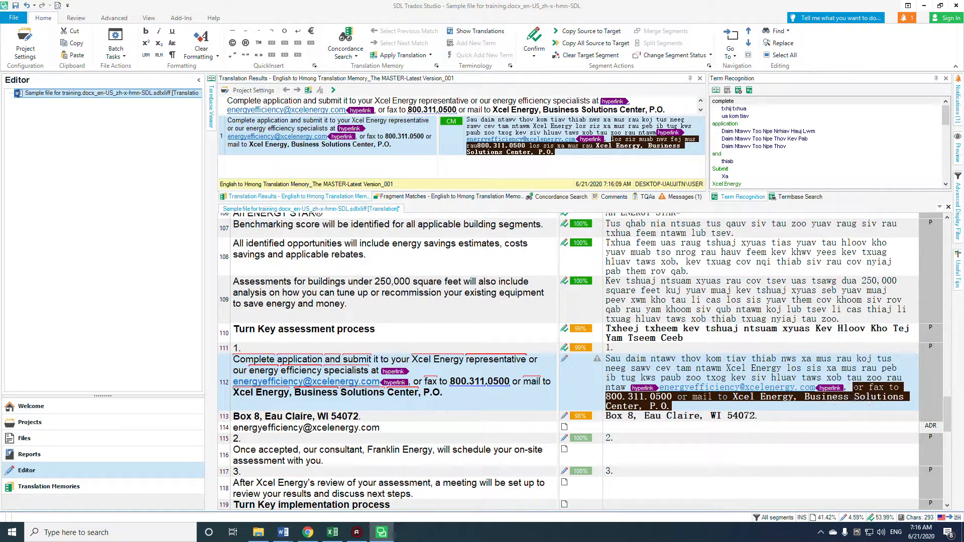
key(ctrl+v)
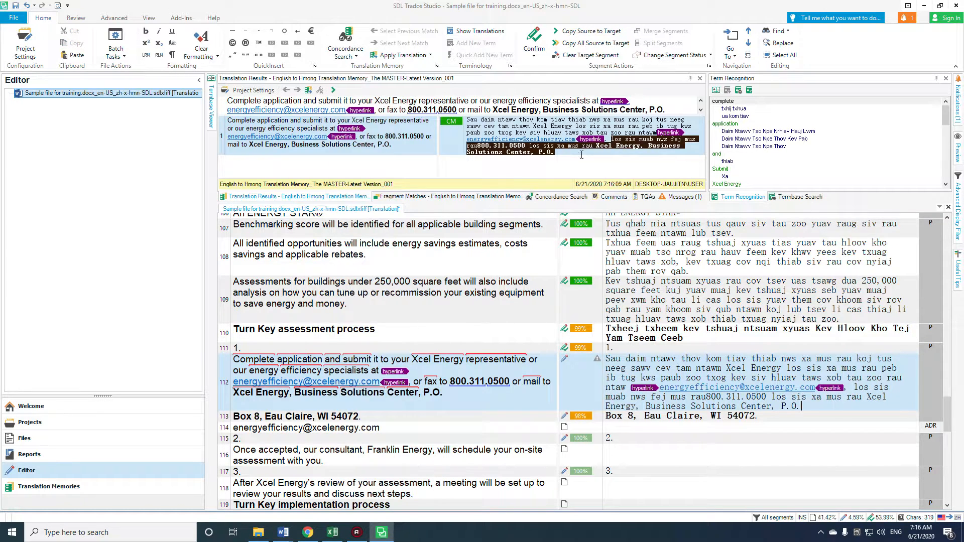
click(541, 41)
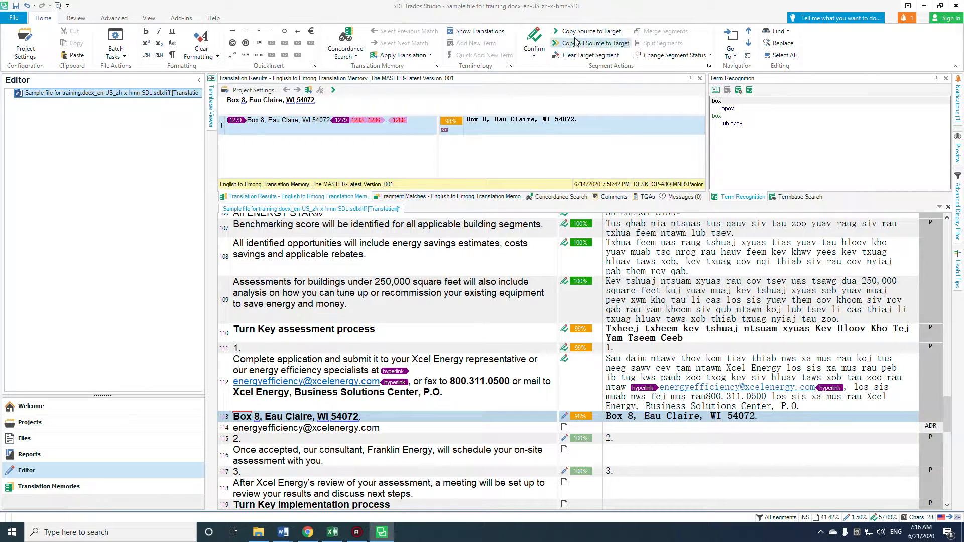
Step: Copy the source into segments 113 and 114, the mailing address and the e-mail address, and confirm both
click(591, 31)
click(539, 42)
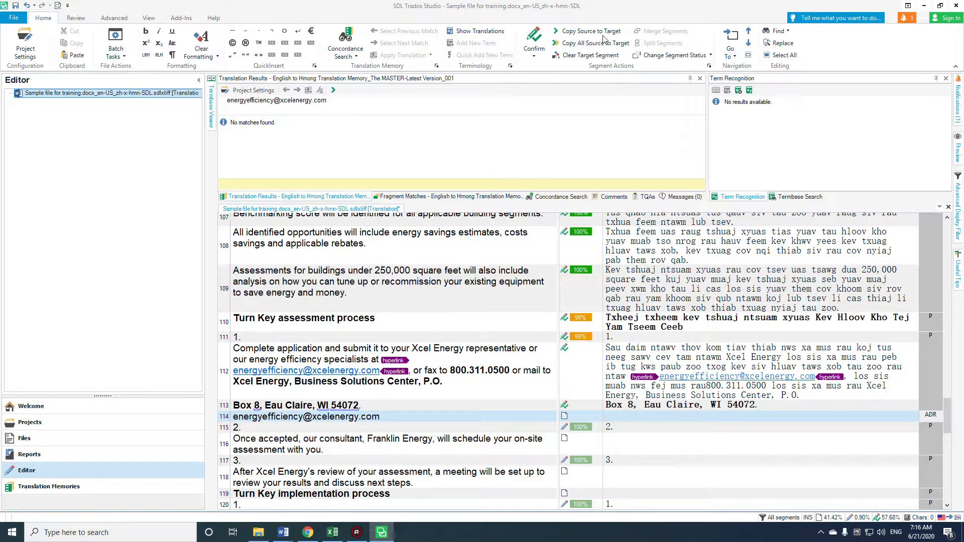
click(588, 31)
click(535, 40)
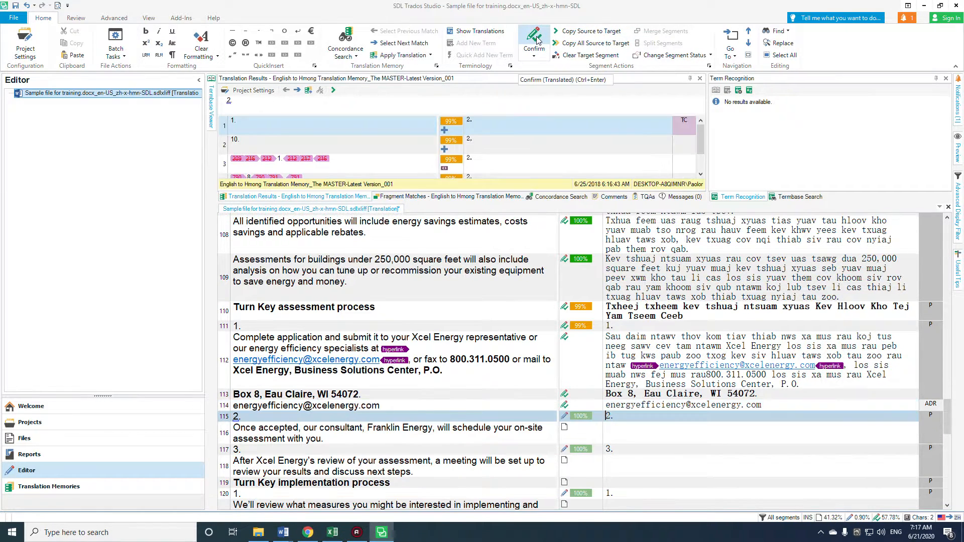
Step: Confirm segments 115 to 118, items 2 and 3 of the Turn Key assessment process
click(535, 40)
click(535, 41)
click(537, 40)
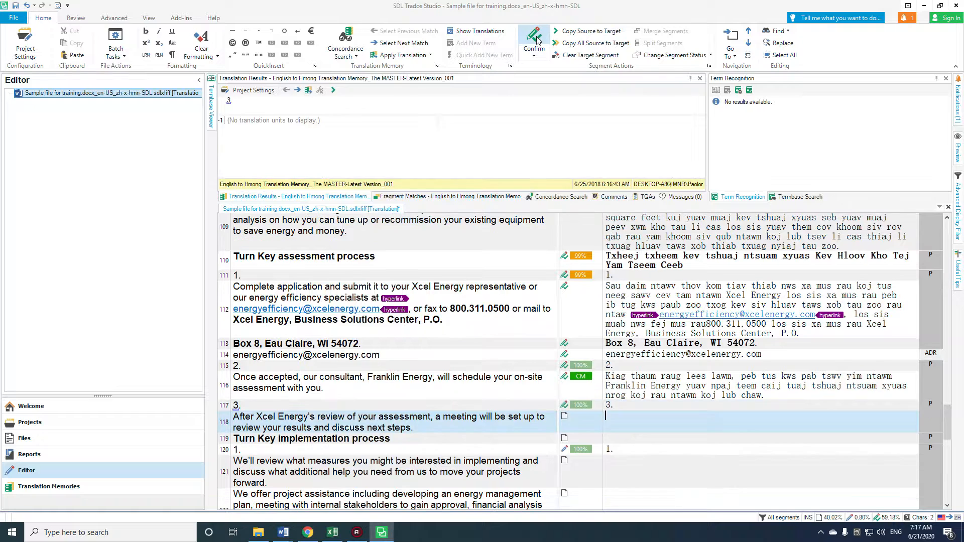
click(537, 41)
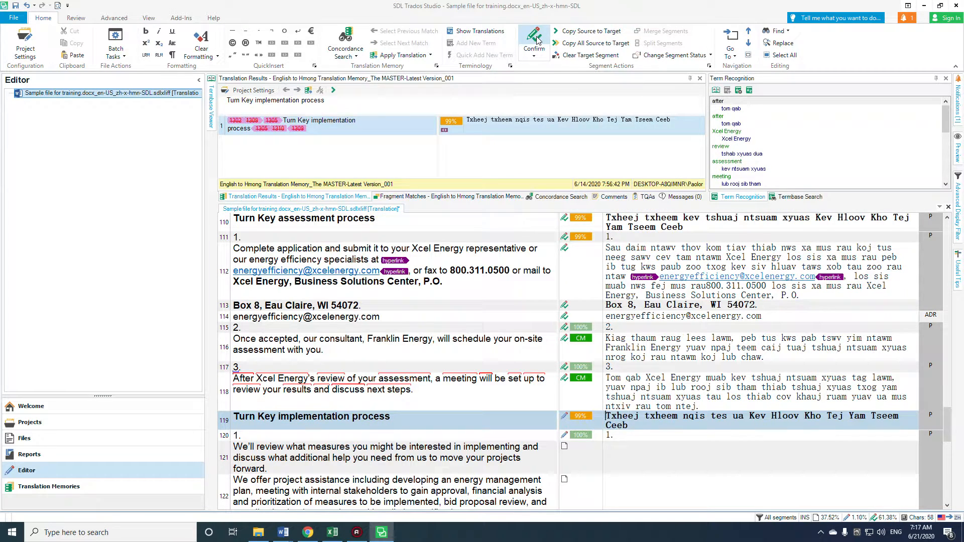
Step: Confirm segments 119 to 125, from "Turn Key implementation process" to the sentence about receiving the rebate in four to six weeks
click(536, 40)
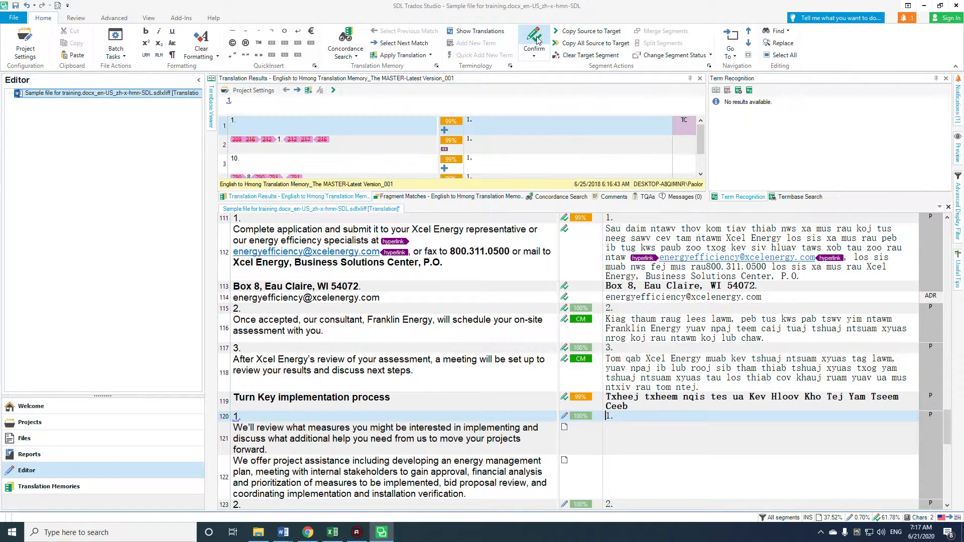
click(536, 41)
click(536, 41)
click(537, 41)
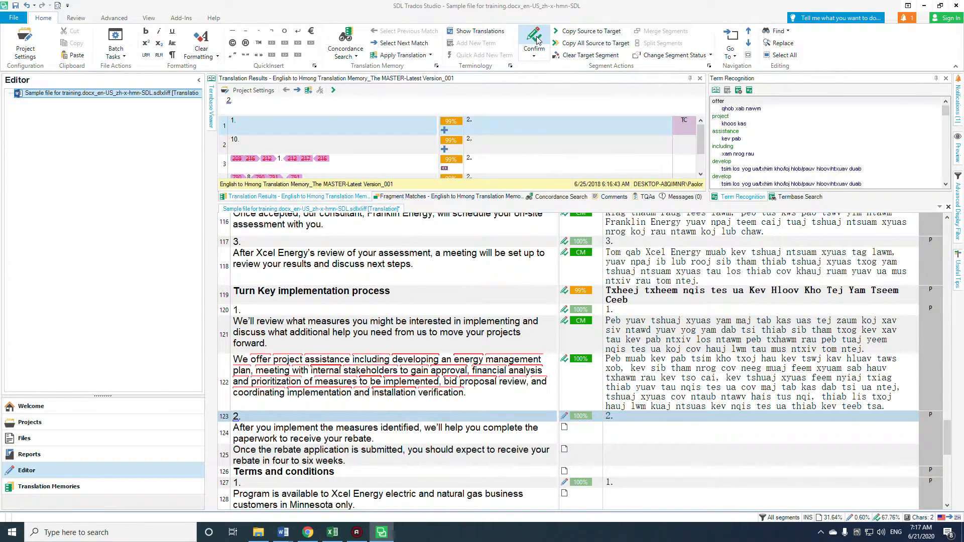
click(536, 40)
click(536, 40)
click(537, 40)
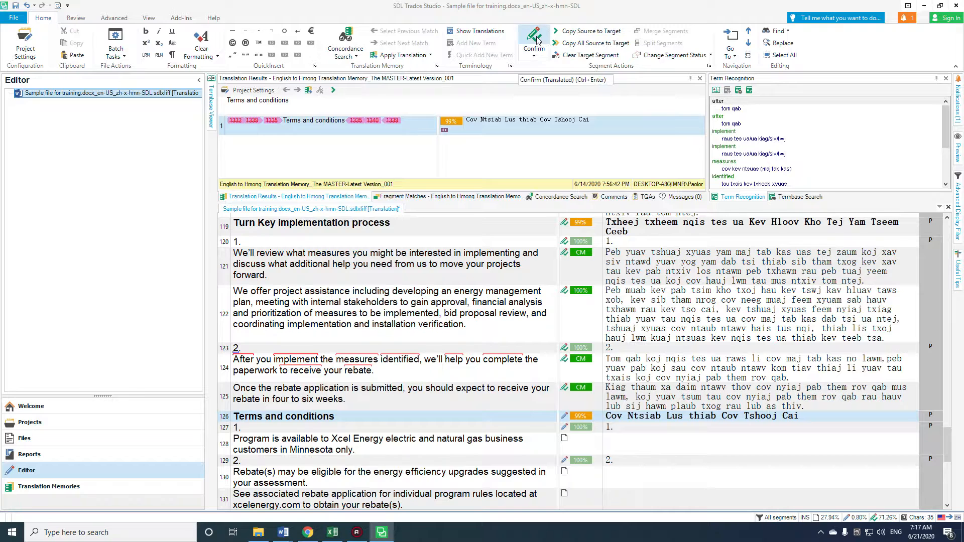
Step: Confirm segments 126 to 132, from "Terms and conditions" to the sentence on bonus rebates for the Special Recovery Rebate offer
click(537, 40)
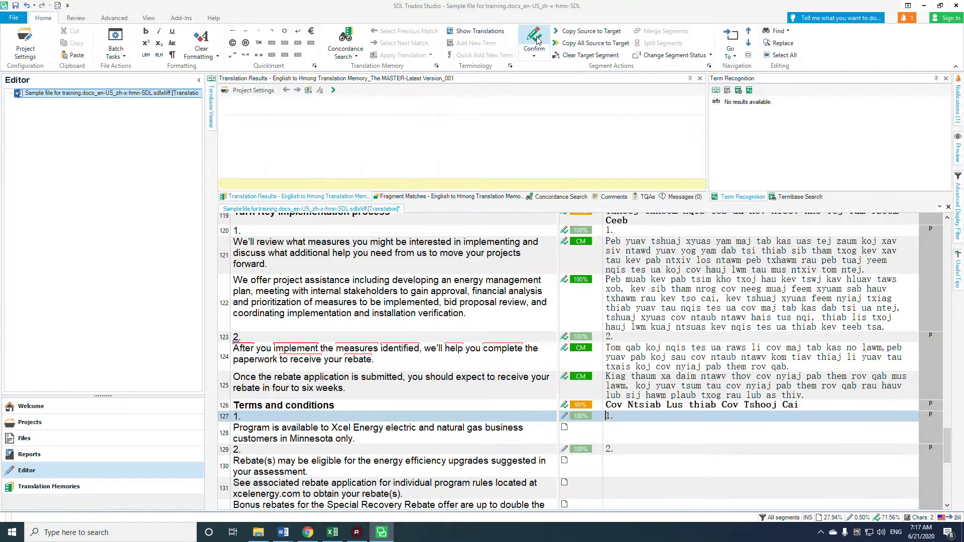
click(536, 41)
click(537, 41)
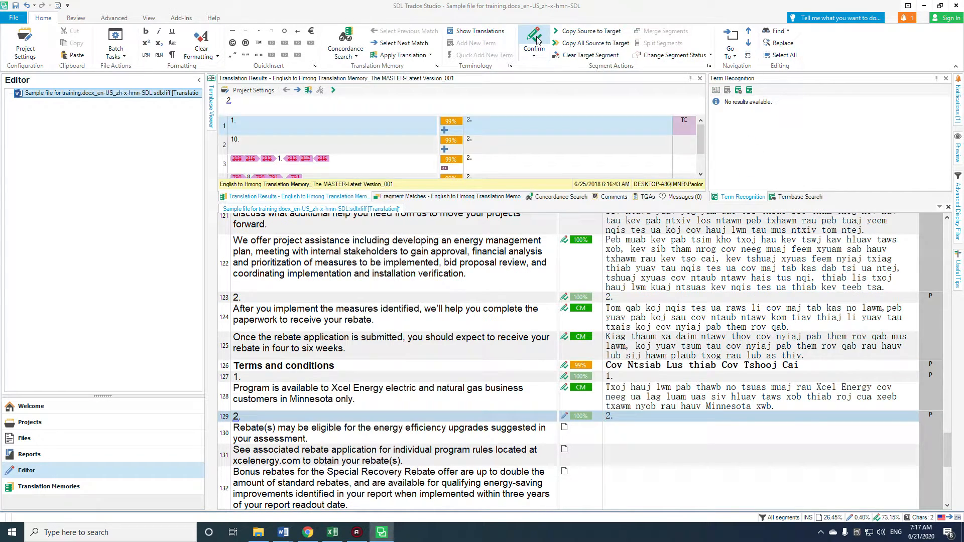
click(537, 41)
click(536, 40)
click(537, 40)
click(536, 40)
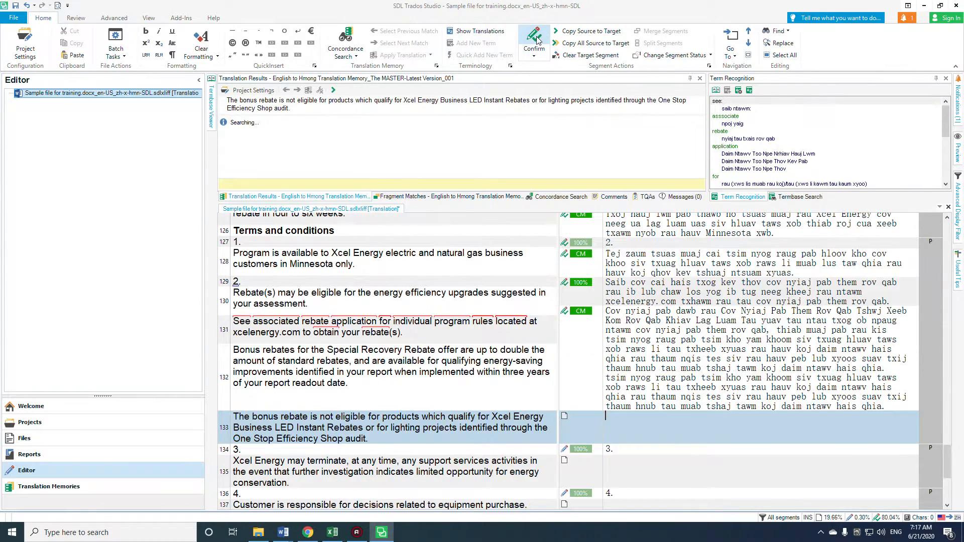
Step: Confirm segments 133 to 138, from the bonus rebate eligibility sentence to "Xcel Energy is not liable for equipment installed"
click(537, 40)
click(536, 40)
click(537, 40)
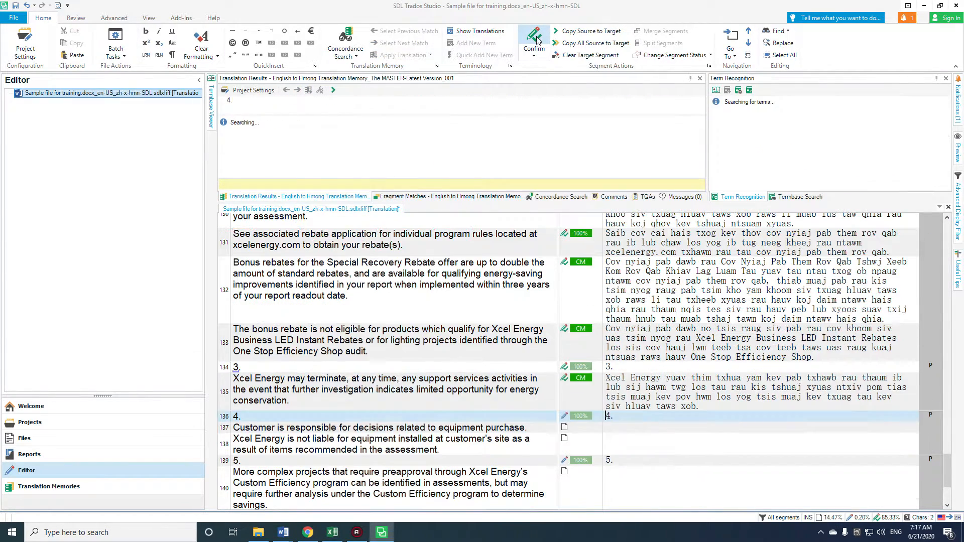
click(536, 40)
click(536, 40)
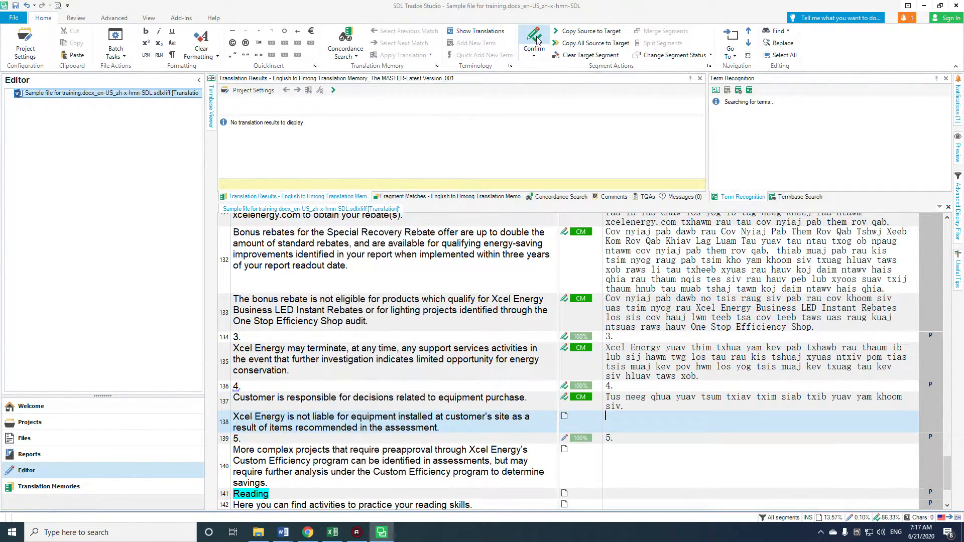
click(536, 40)
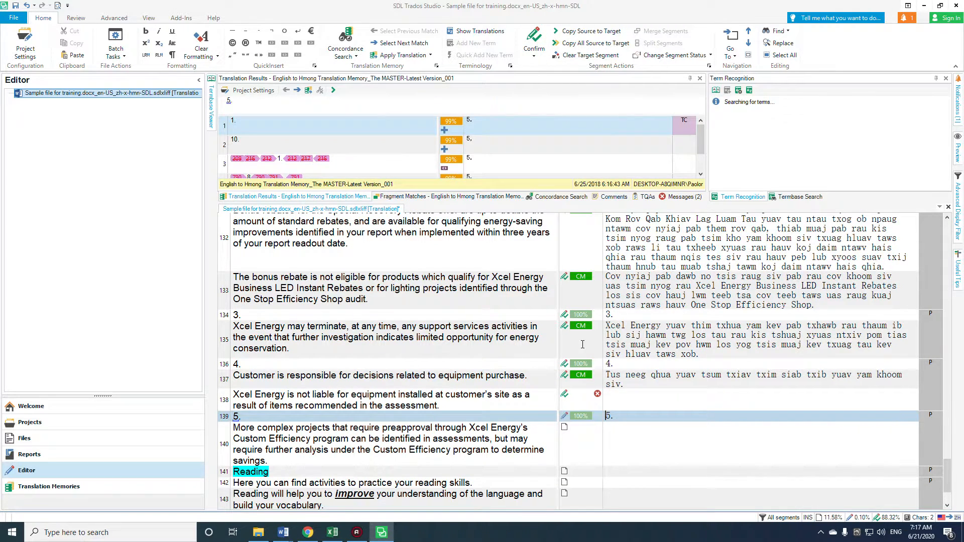
Step: Fill the empty translation of segment 138, on liability for installed equipment, with its 100% translation memory match and confirm it
click(616, 402)
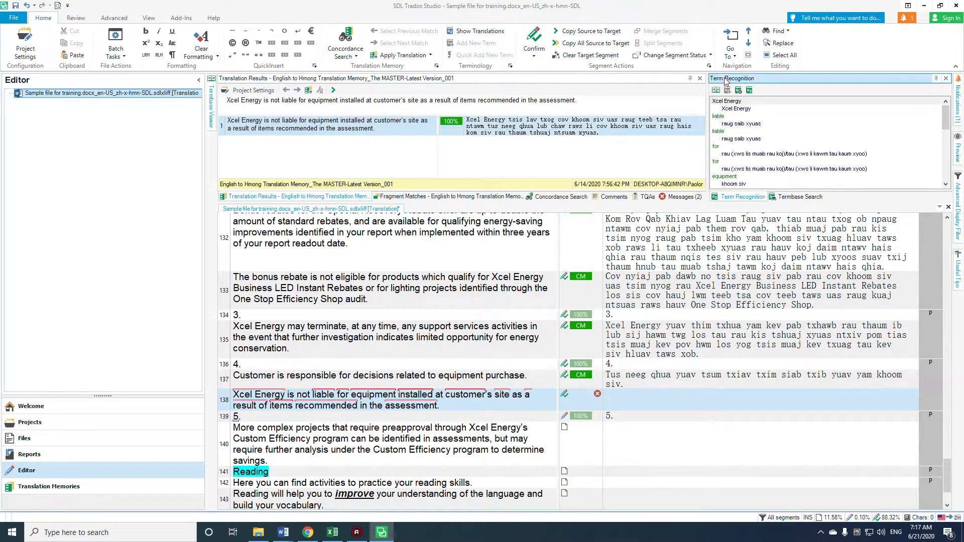
drag(601, 133, 460, 115)
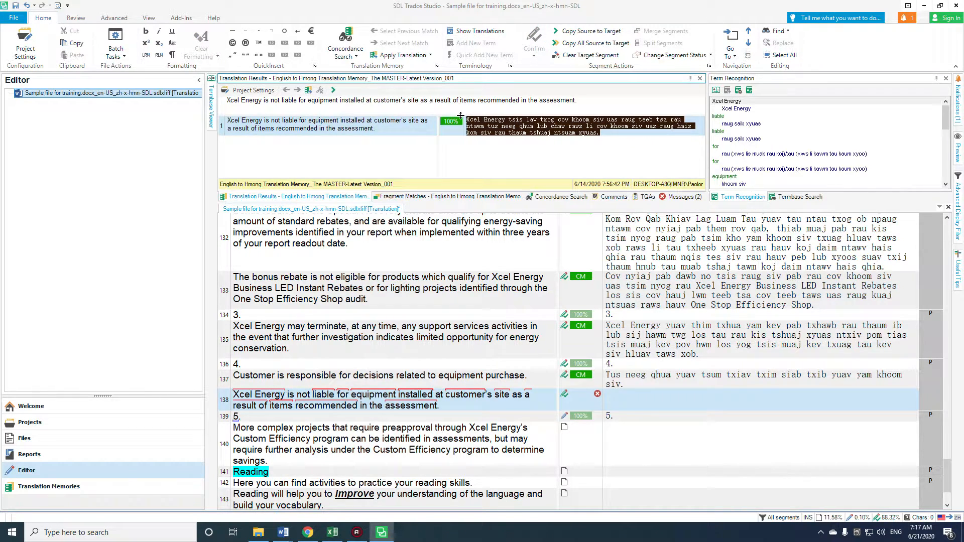
text(Xcel Energy tsis lav txog cov khoom siv uas raug teeb tsa rau ntawm tus neeg qhua lub chaw raws li cov khoom siv uas raug hais kom siv rau thaum tshuaj ntsuam xyuas.)
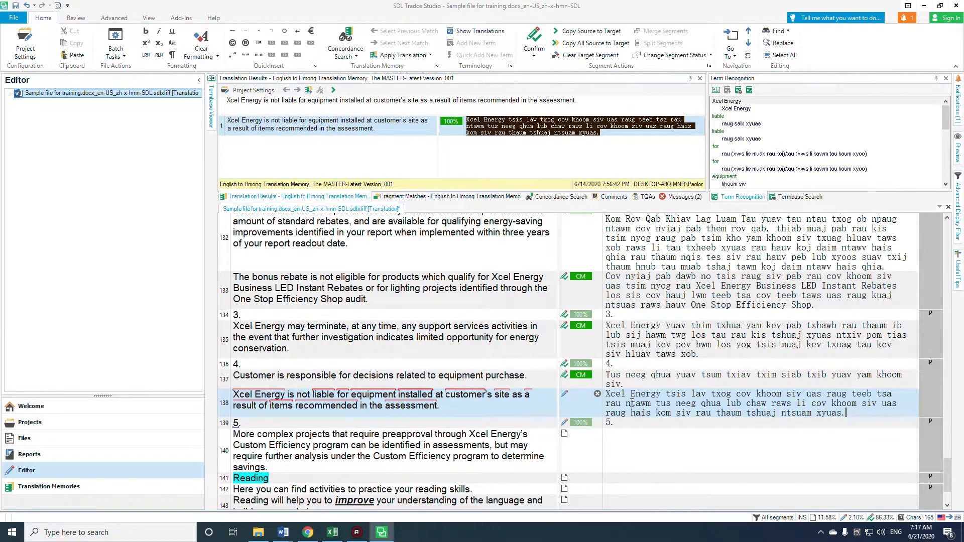
click(536, 40)
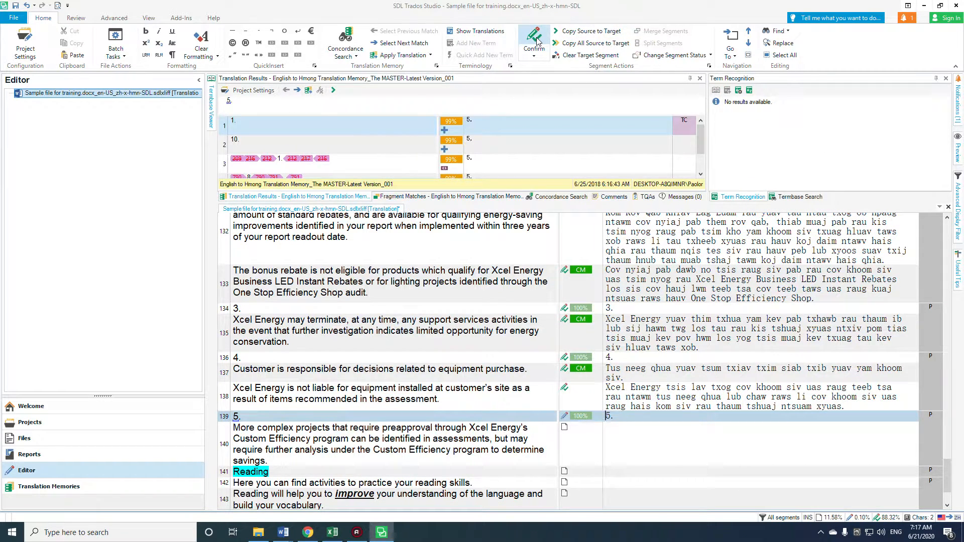
Step: Confirm segments 139 to 141, from item 5 to the "Reading" heading, and save the file
click(535, 40)
click(535, 41)
click(536, 40)
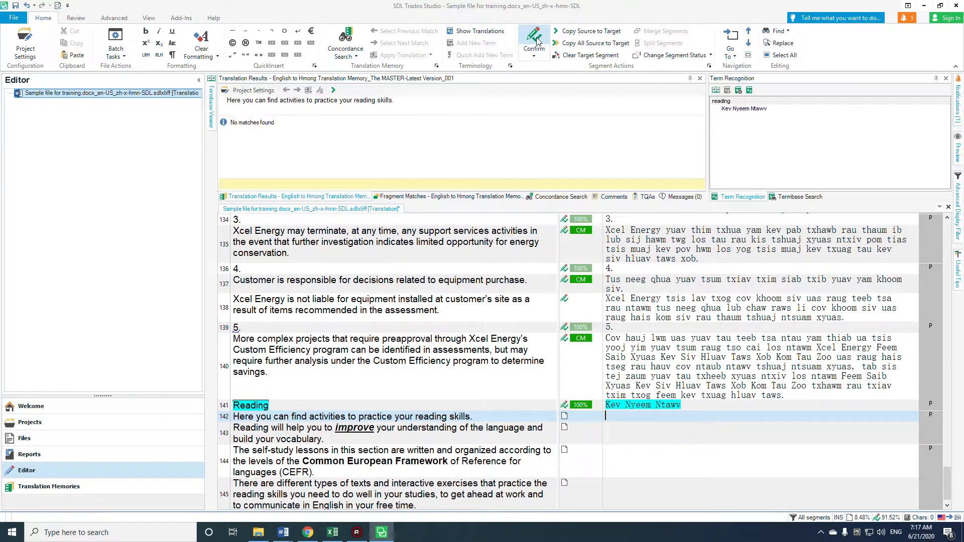
scroll(631, 378, down, 1)
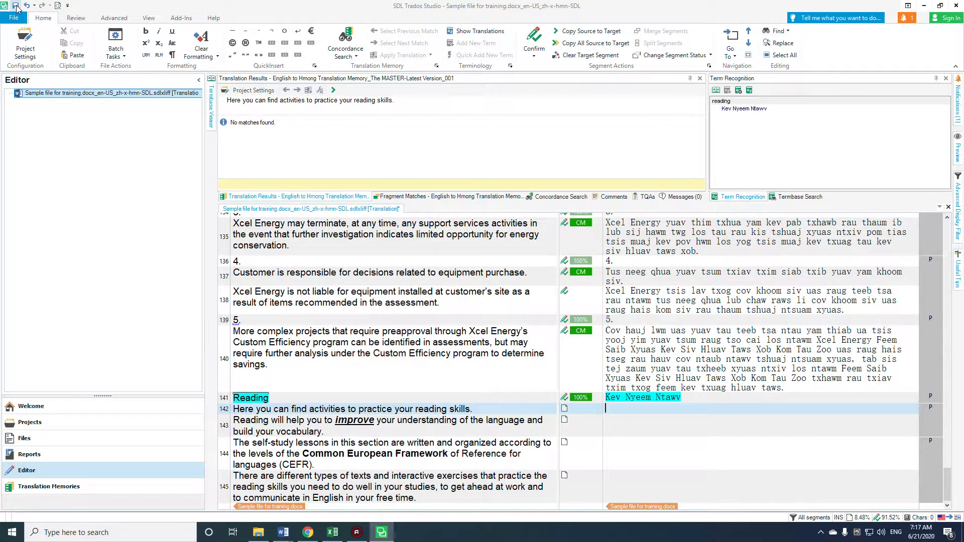
click(16, 7)
Step: Try inserting the recognized term "Kev Nyeem Ntawv" as the translation of segment 142
click(730, 109)
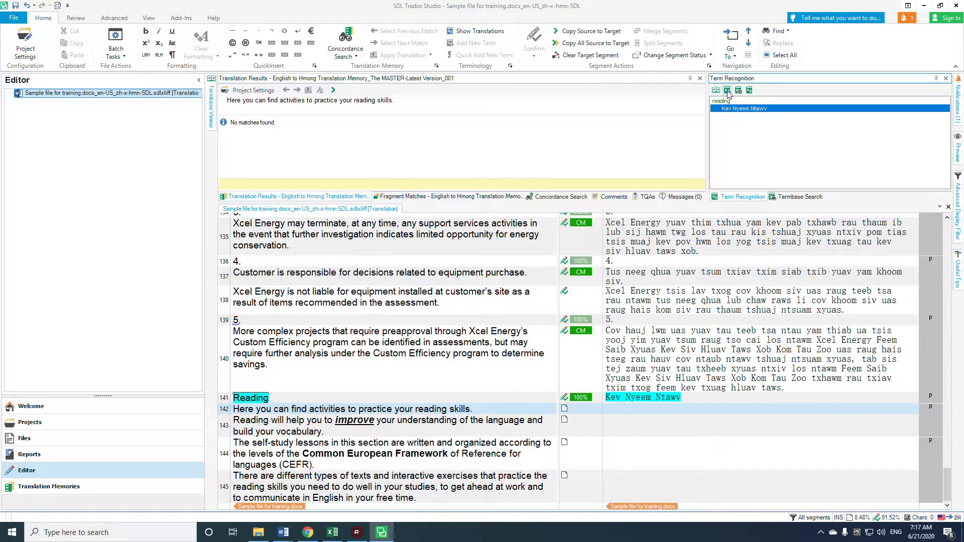
click(727, 91)
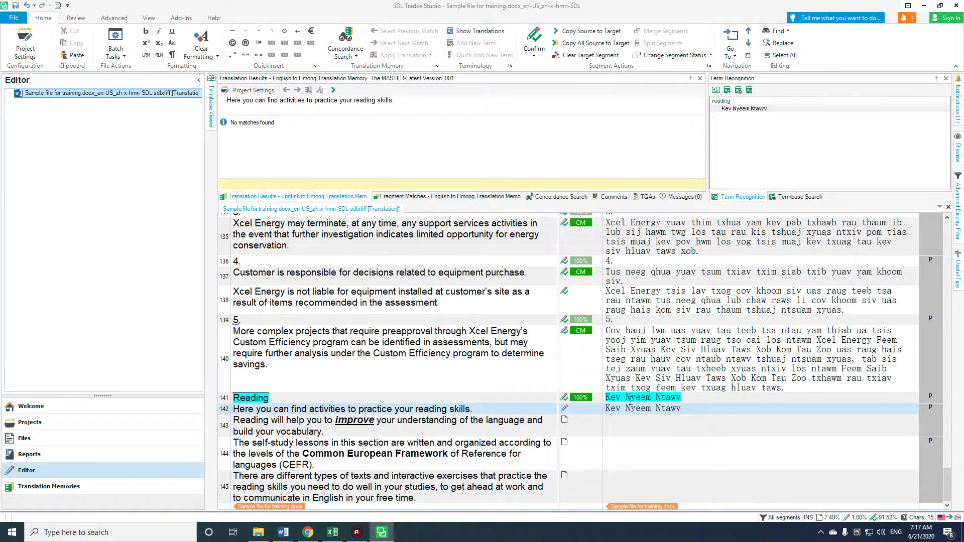
drag(682, 408, 604, 409)
key(Delete)
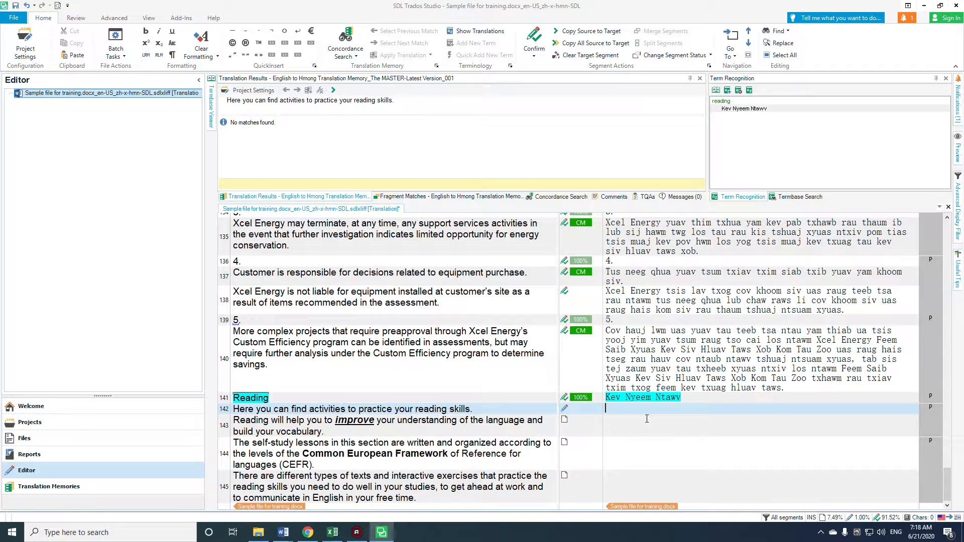
Step: Reconfirm segment 140 to return to the empty translation of segment 142 with its terms recognized
click(649, 379)
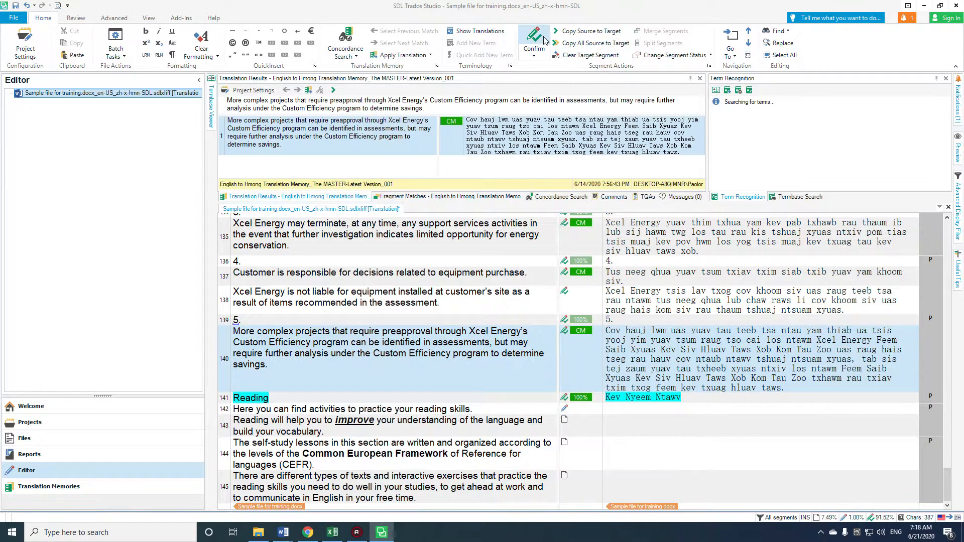
click(546, 42)
text(fd)
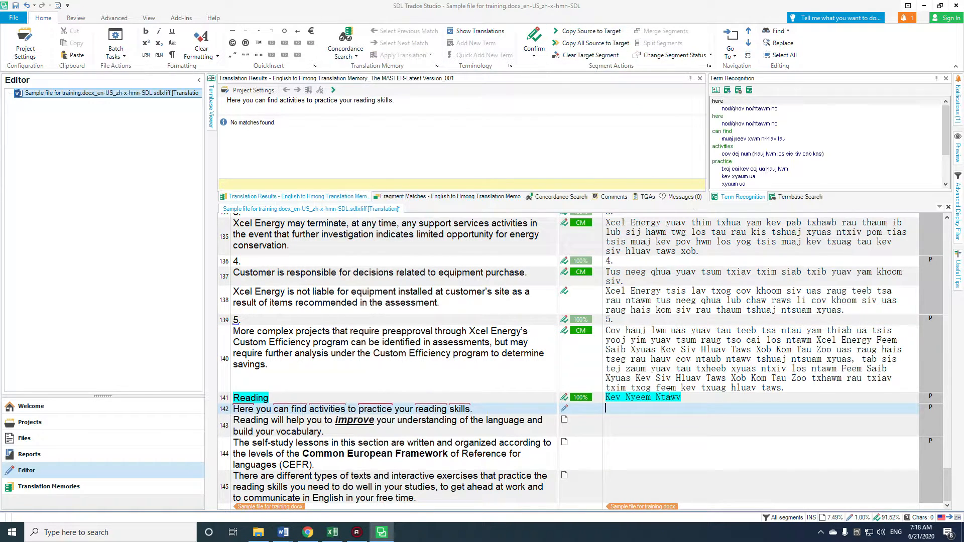
key(BackSpace)
key(BackSpace)
Step: Begin the translation of segment 142 with "Koj muaj peev xwm nrhiav tau cov dej num (hauj lwm los sis kiv cab kas)"
text(Ntawm no yog)
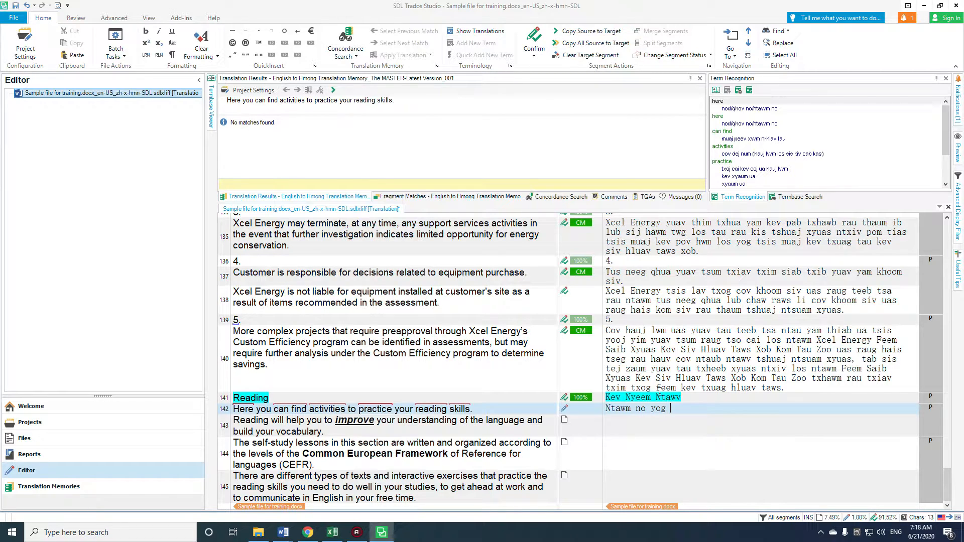
key(alt+Delete)
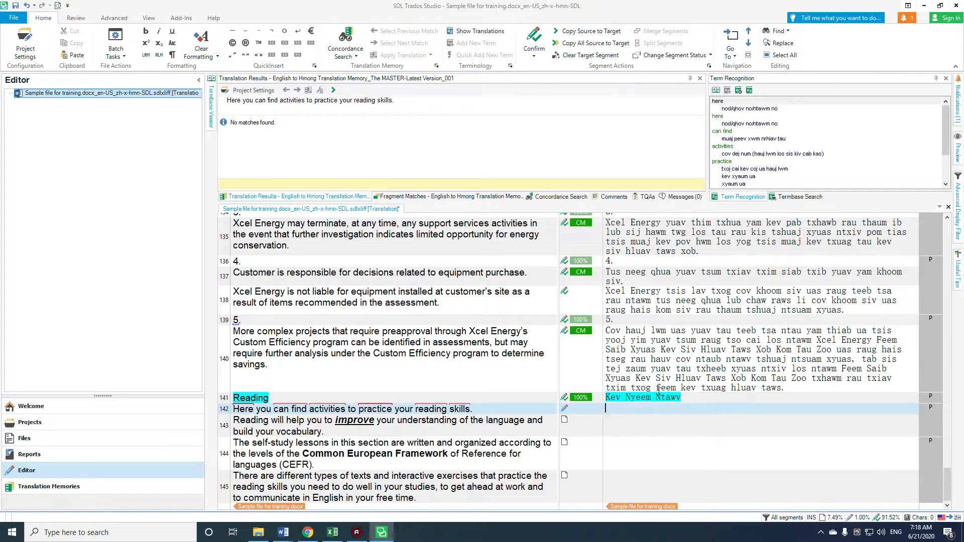
text(Koj muaj pee)
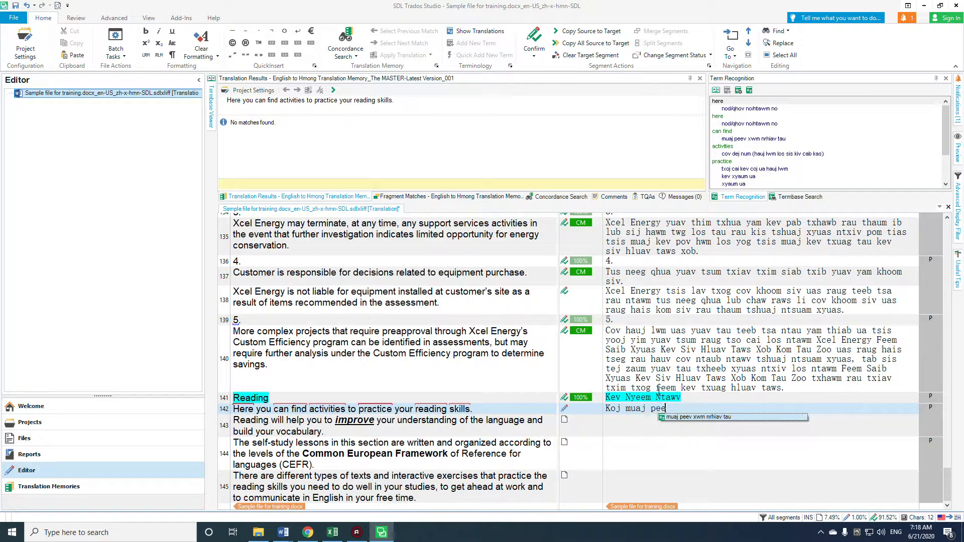
text(v xwm )
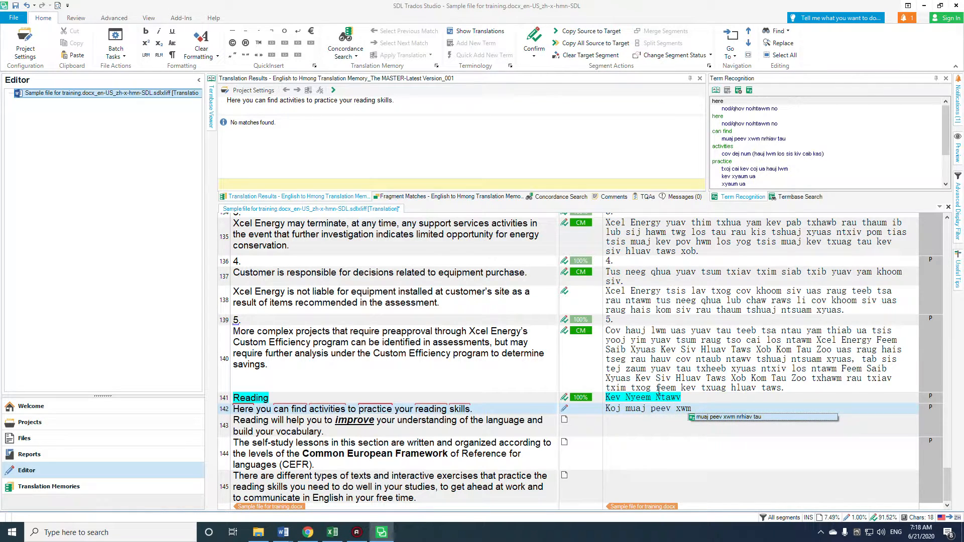
text(nrhiav tau )
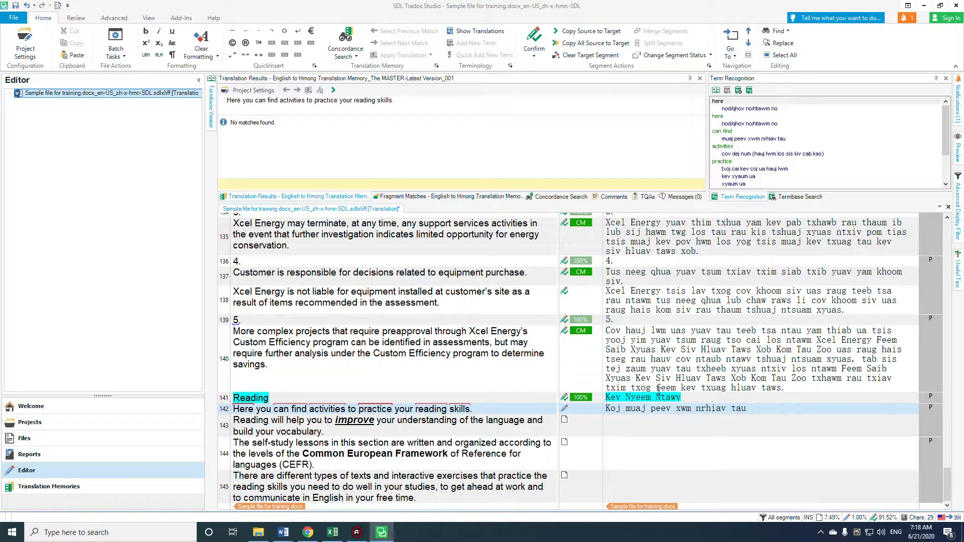
text(cov)
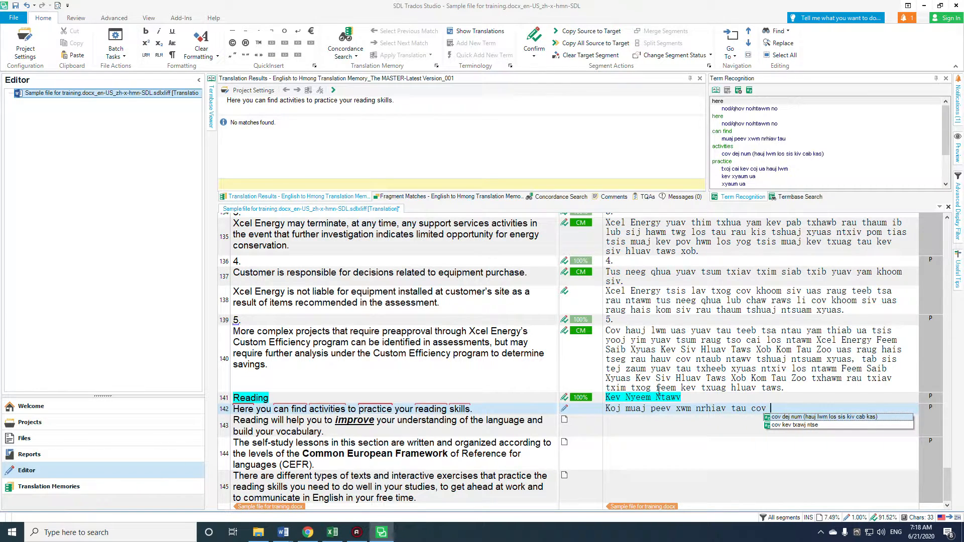
click(779, 417)
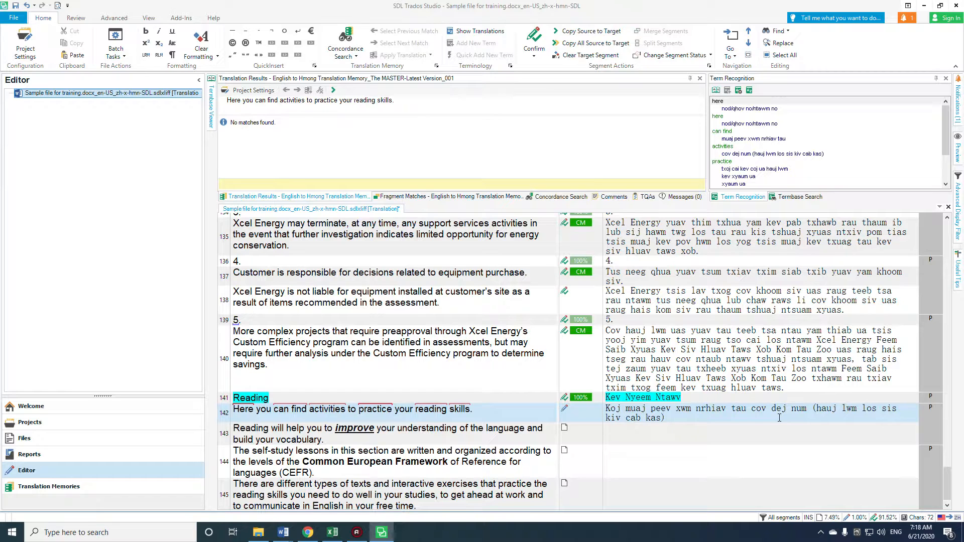
Step: Continue segment 142's translation with "txhawm rau xyaum ua koj" and insert the recognized term for skills, "cov kev txawj ntse"
text(txhawm rau xy)
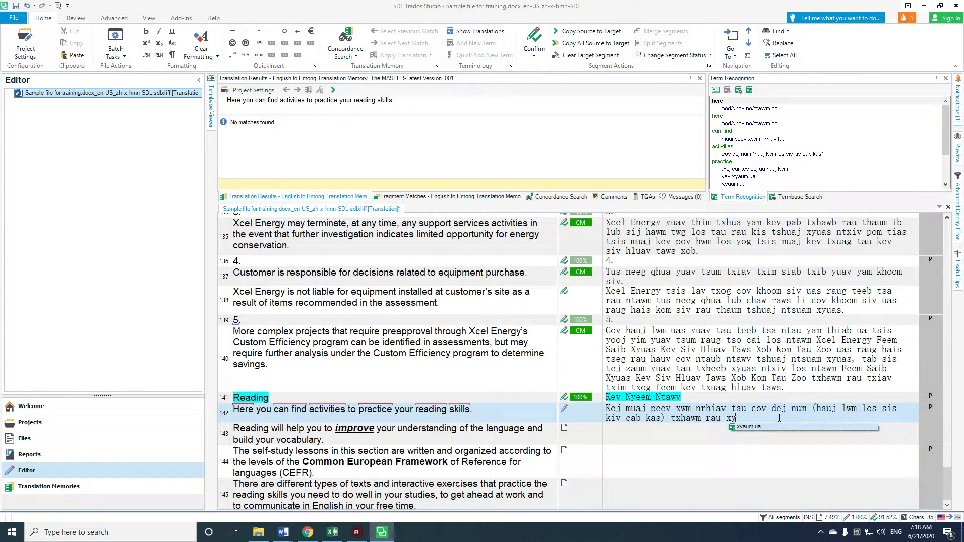
text(aum ua)
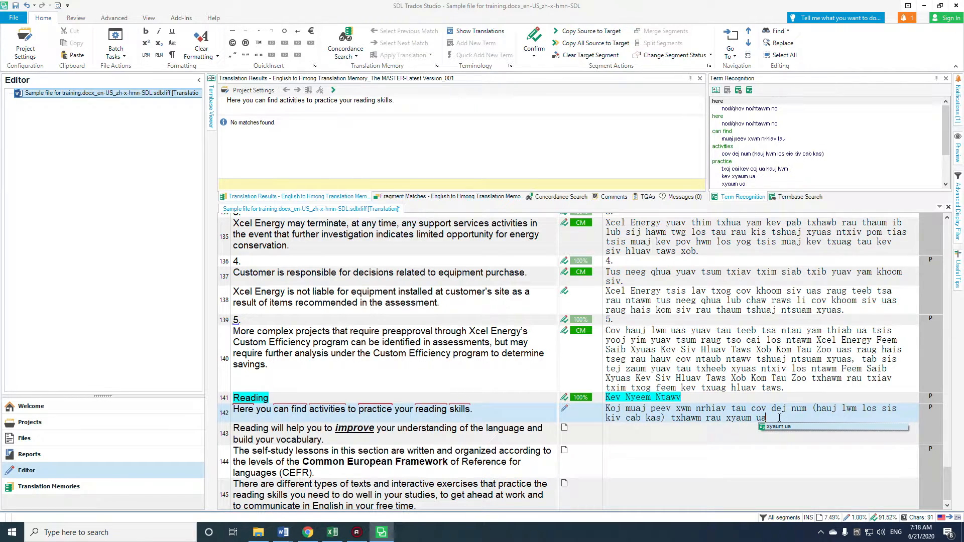
text( koj)
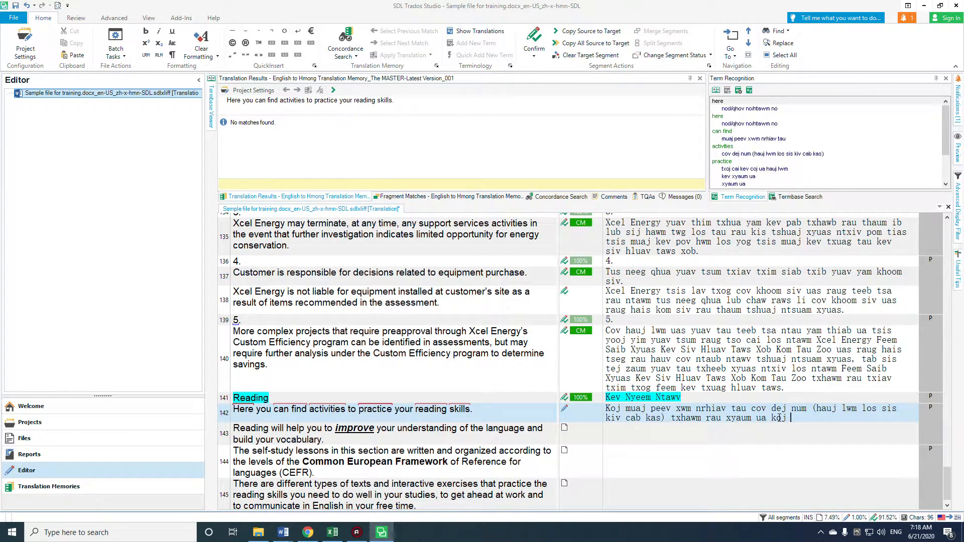
scroll(746, 163, down, 2)
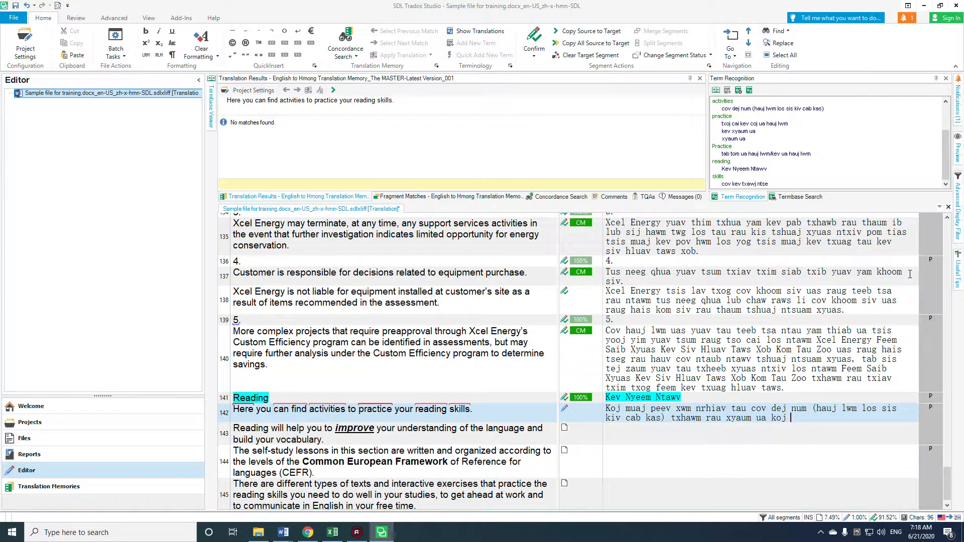
click(731, 184)
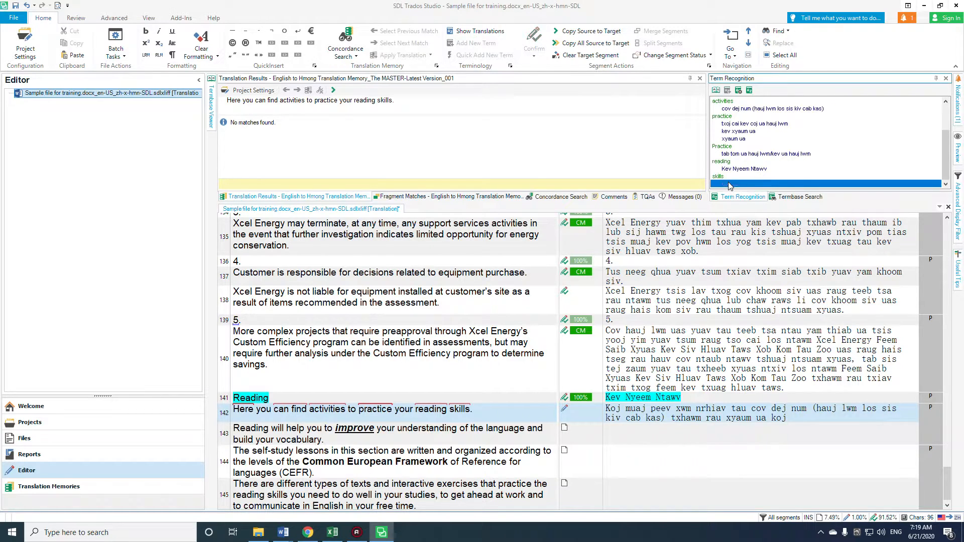
click(727, 91)
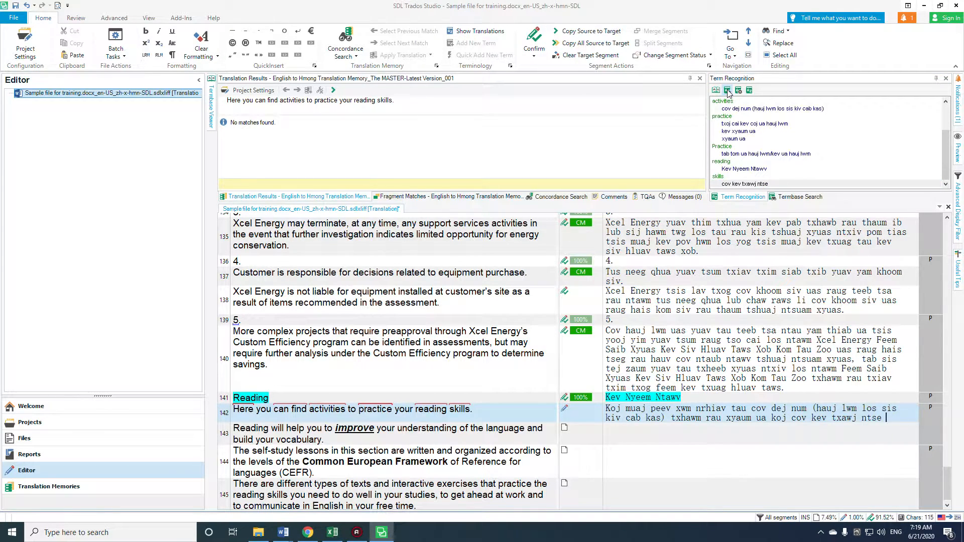
Step: Complete segment 142's translation with "txog fab kev nyeem ntawv tau nyob rau ntawm no." and confirm the segment
text(txog fab)
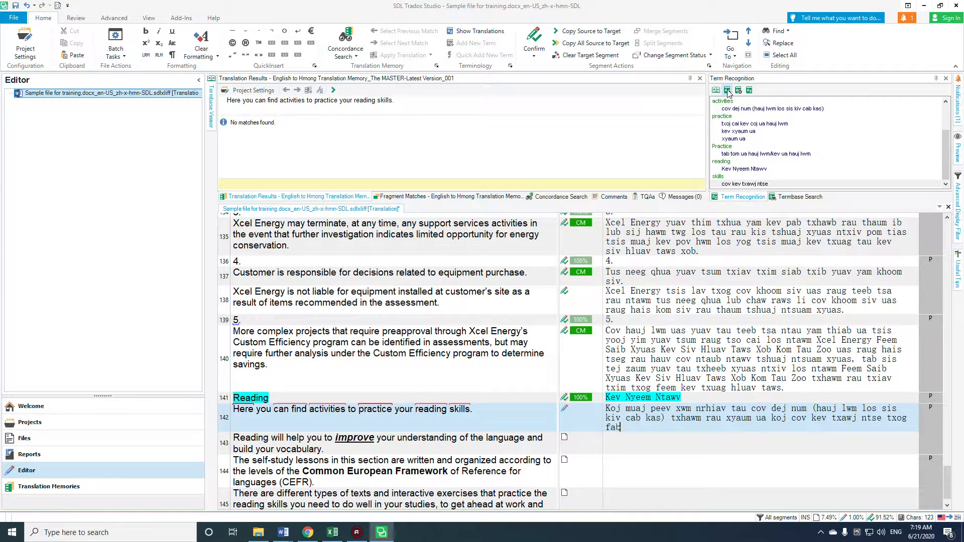
text( kev n)
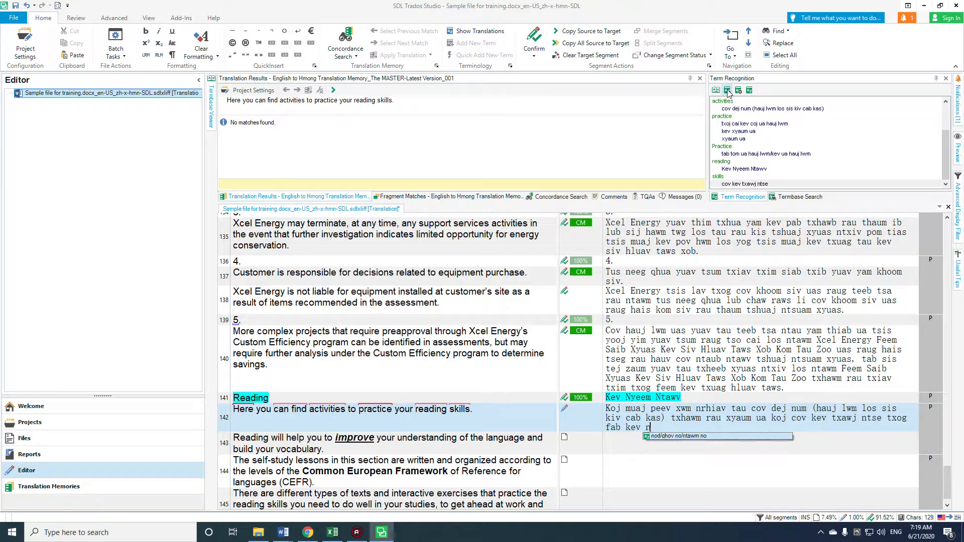
text(yeem ntawv)
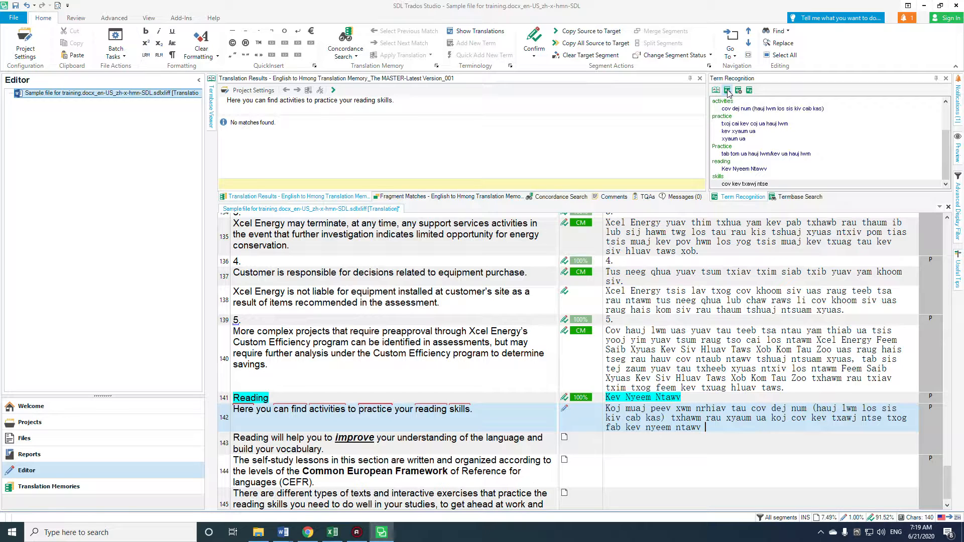
text(tau nyob rau ntawm no)
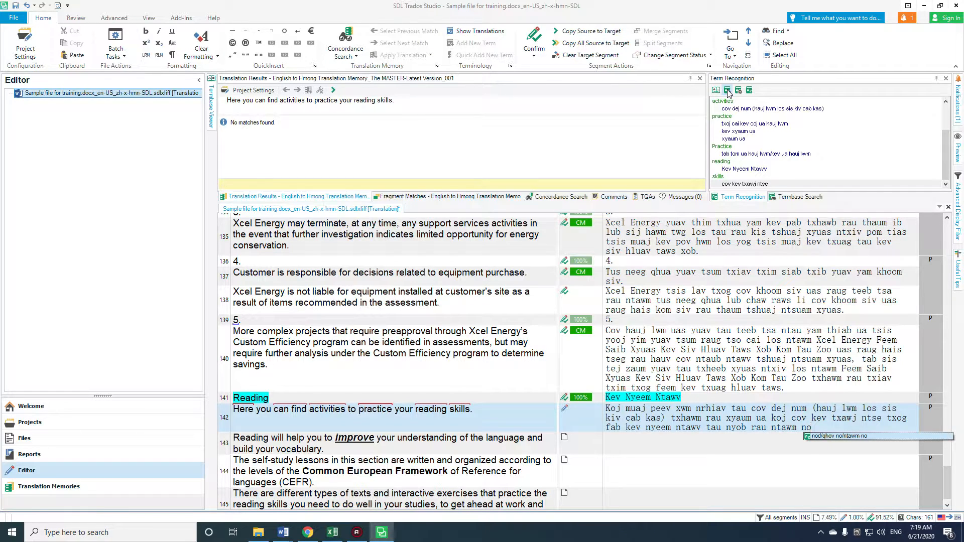
text(.)
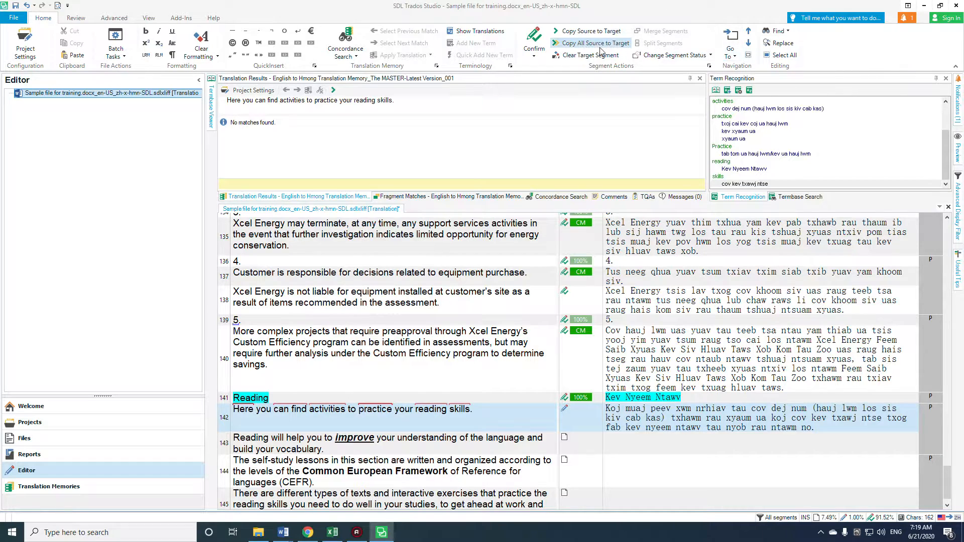
click(536, 40)
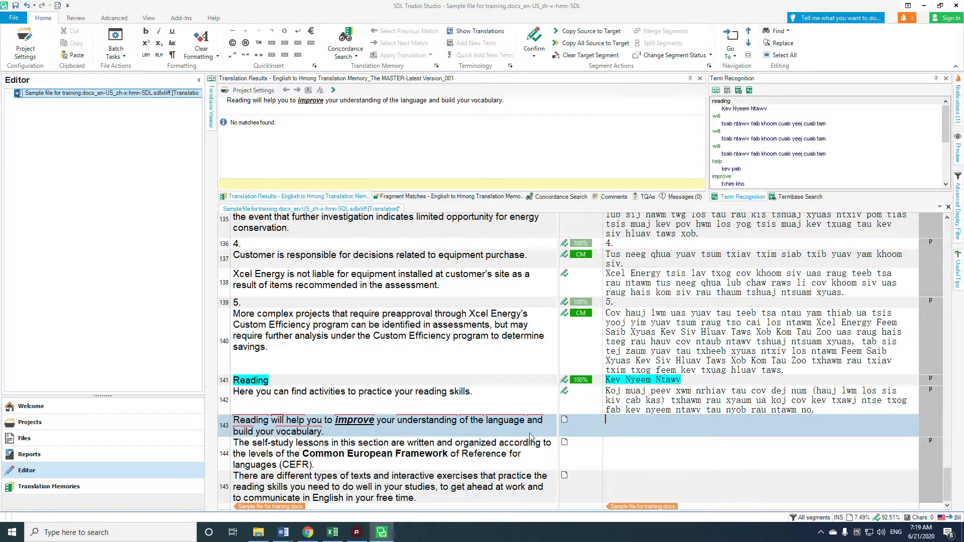
Step: Copy the source text into segment 143 and replace "Reading will help you to" with "Kev nyeem ntawv yuav pab tau koj"
text(Kev)
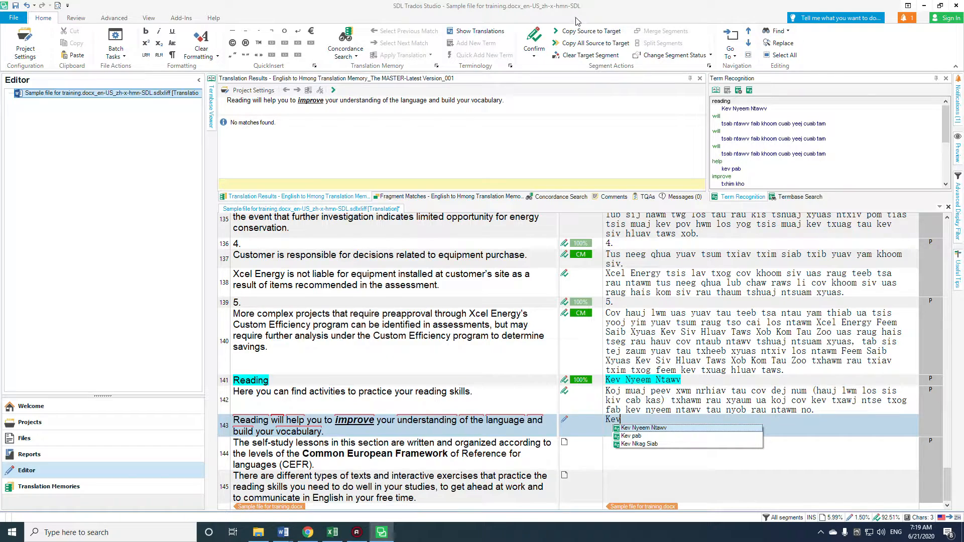
click(565, 32)
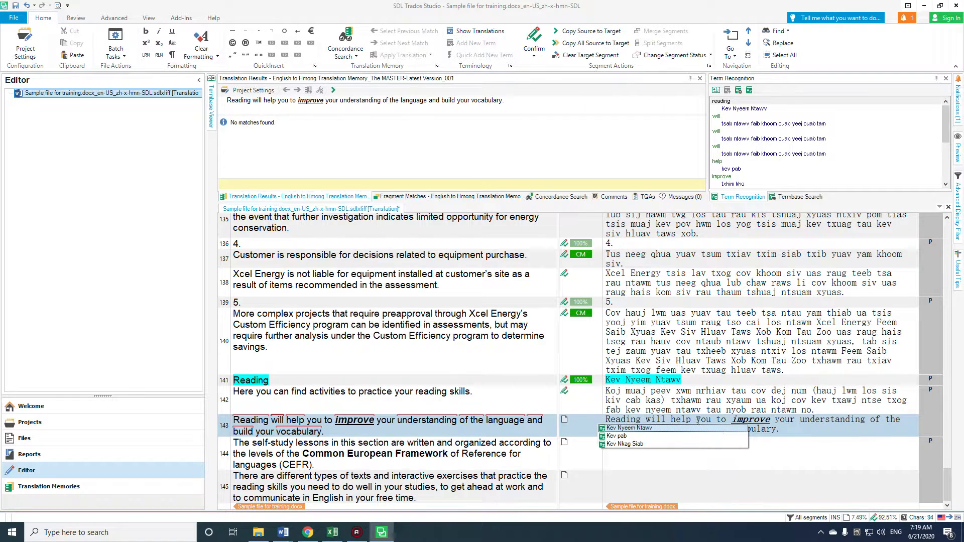
drag(727, 420, 606, 421)
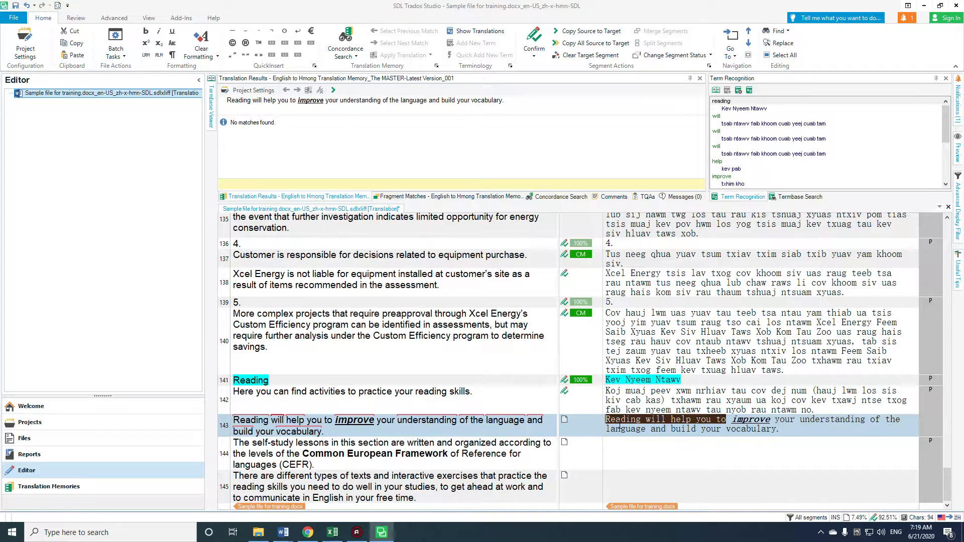
text(Kev nye)
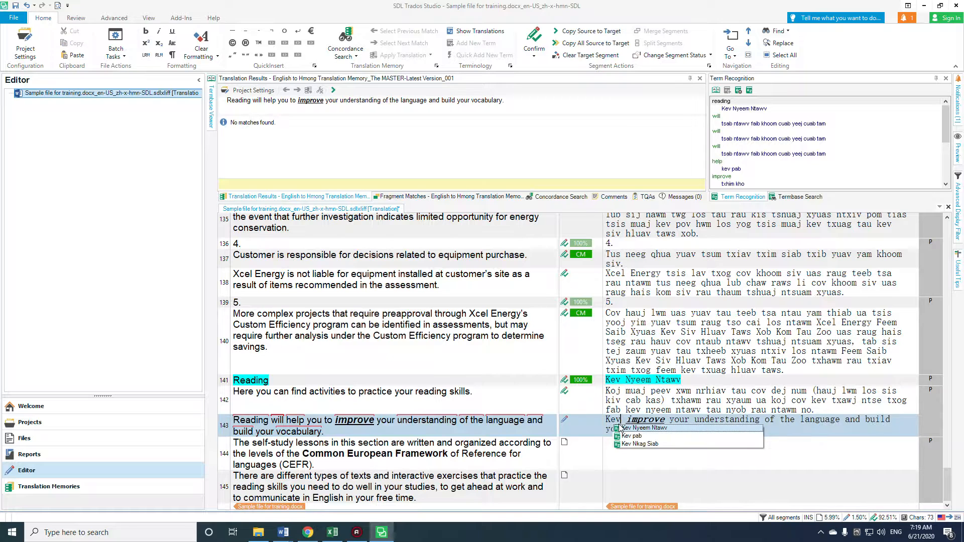
text(em ntawv)
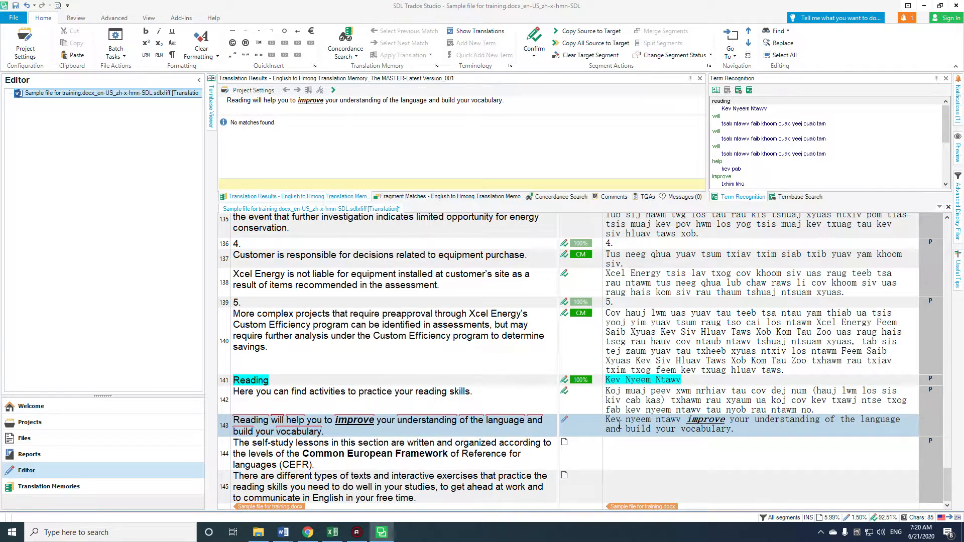
text( yuav poa)
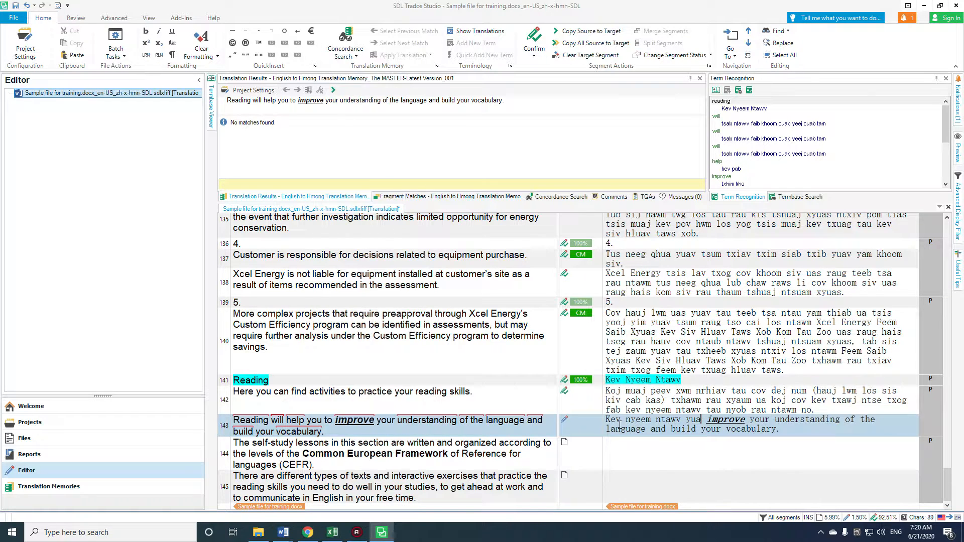
key(BackSpace)
key(BackSpace)
text(ab )
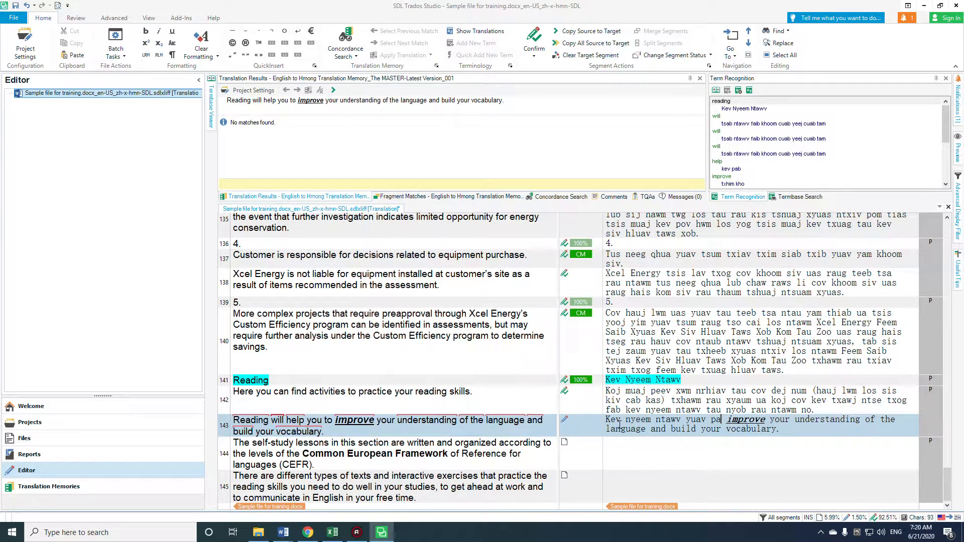
text(tau)
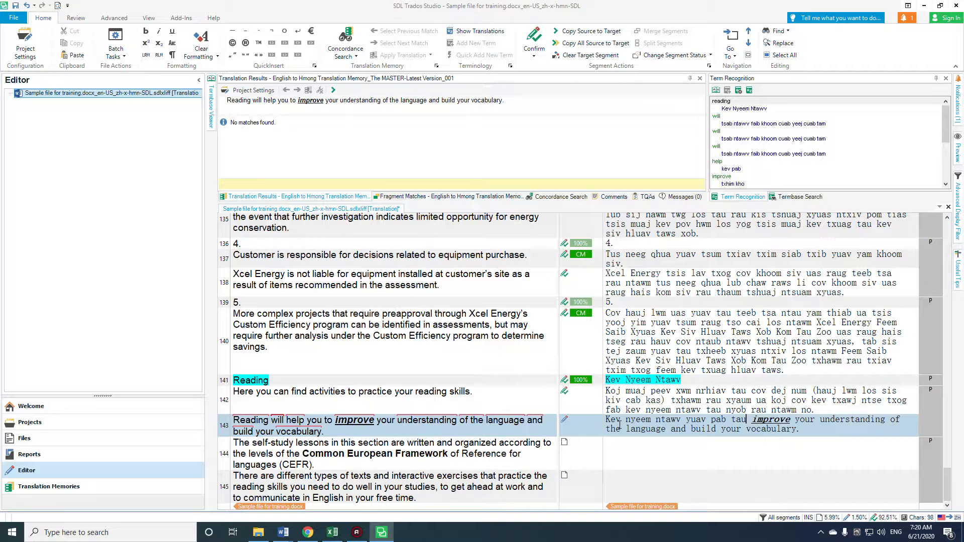
text( koj)
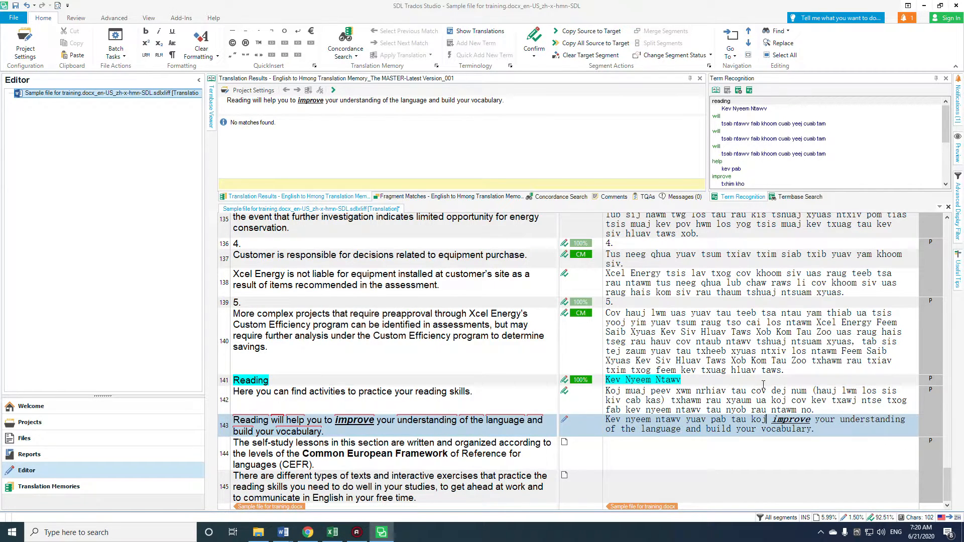
Step: Replace the formatted word "improve" in segment 143's translation with "txhim kho", keeping its bold, italic and underline formatting
click(808, 421)
key(BackSpace)
key(BackSpace)
key(BackSpace)
key(BackSpace)
key(BackSpace)
key(BackSpace)
key(BackSpace)
text(it)
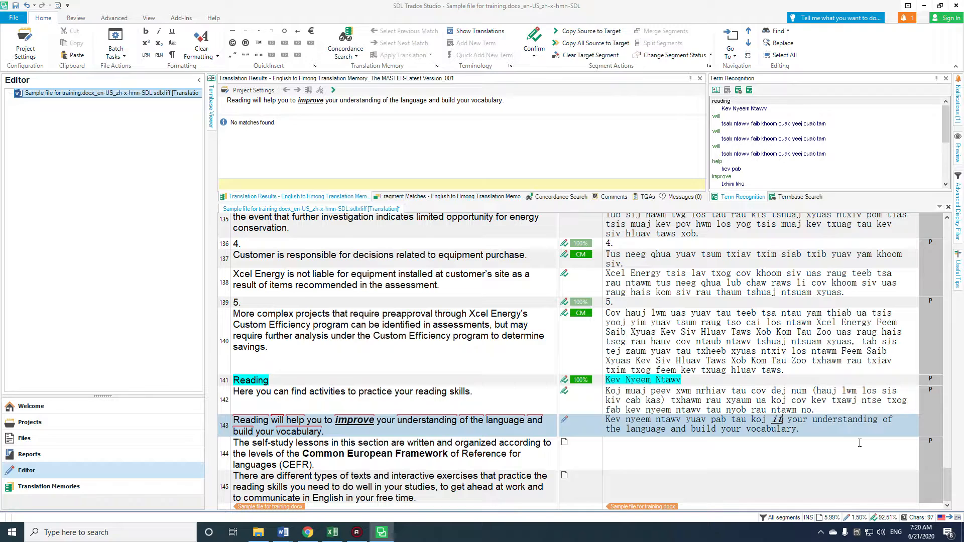
key(BackSpace)
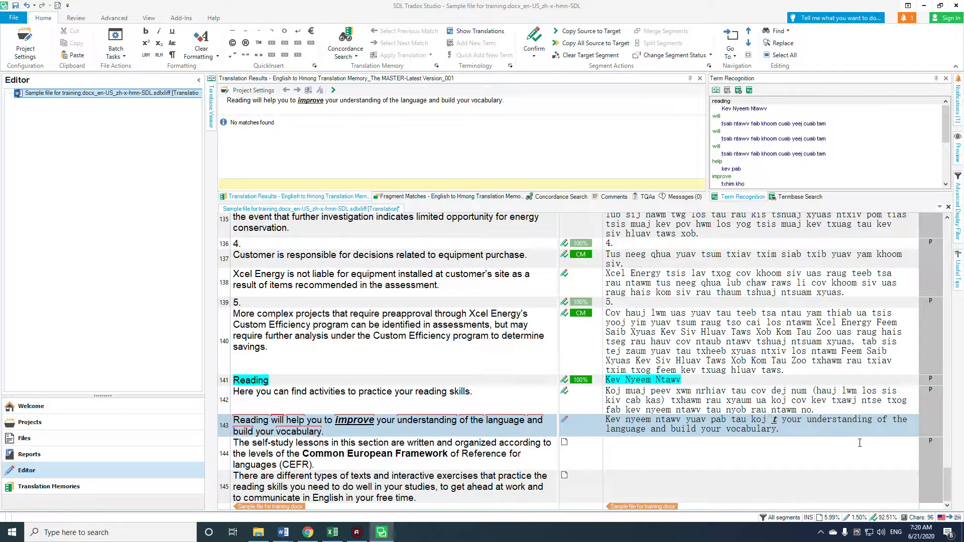
text(xhim kho)
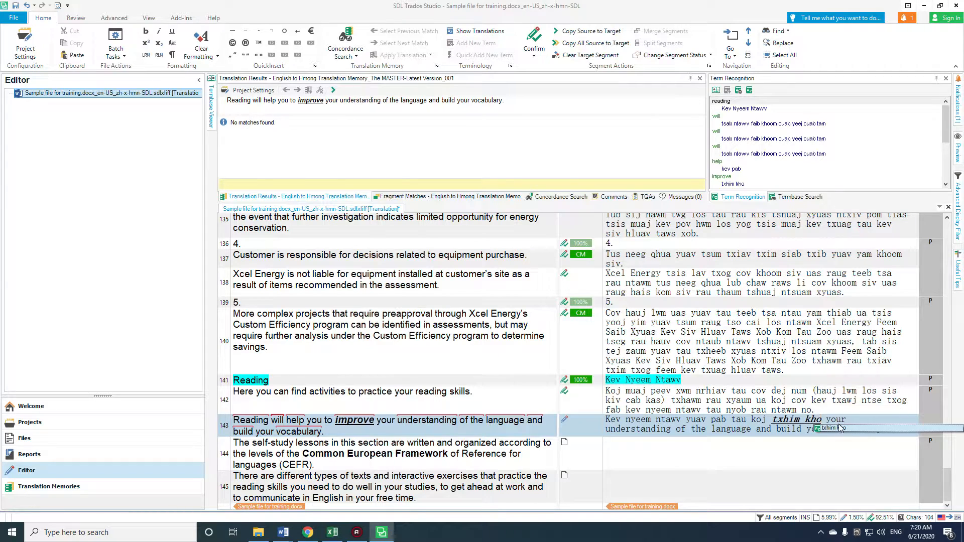
Step: Replace the remaining English words before the period in segment 143's translation with "koj li kev nkag siab txog"
key(ctrl+Right)
key(ctrl+Right)
key(ctrl+Right)
key(ctrl+Right)
key(ctrl+Right)
drag(882, 430, 833, 420)
key(BackSpace)
key(BackSpace)
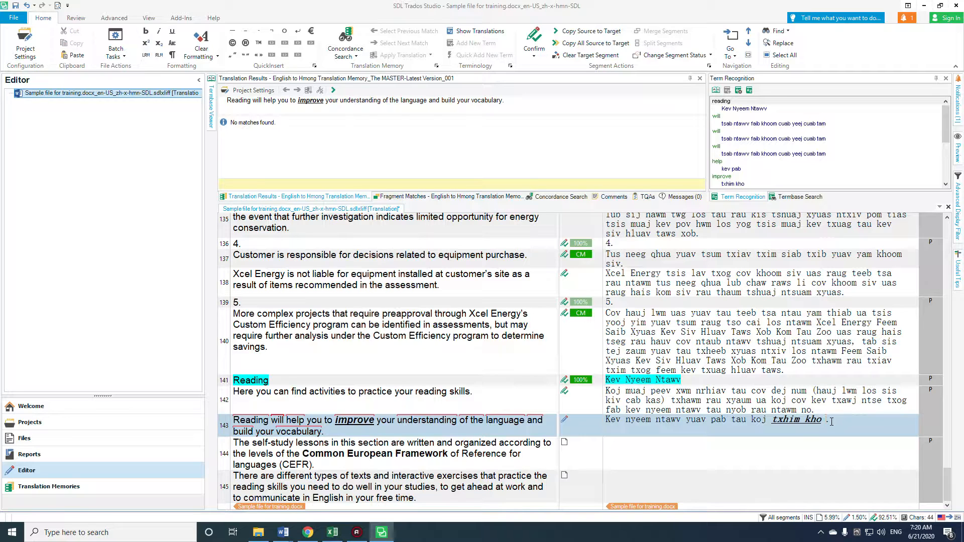
text(k)
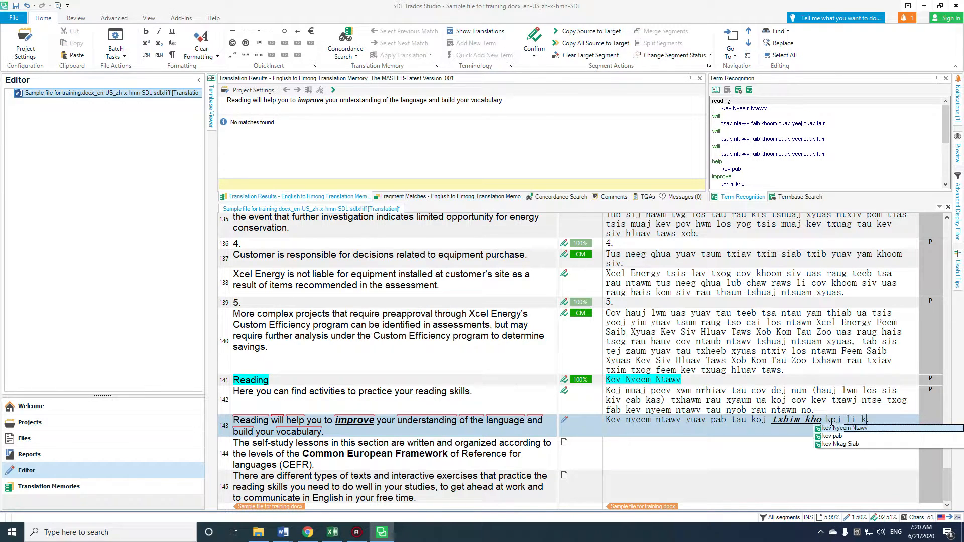
text(oj li kev nkag siab txog)
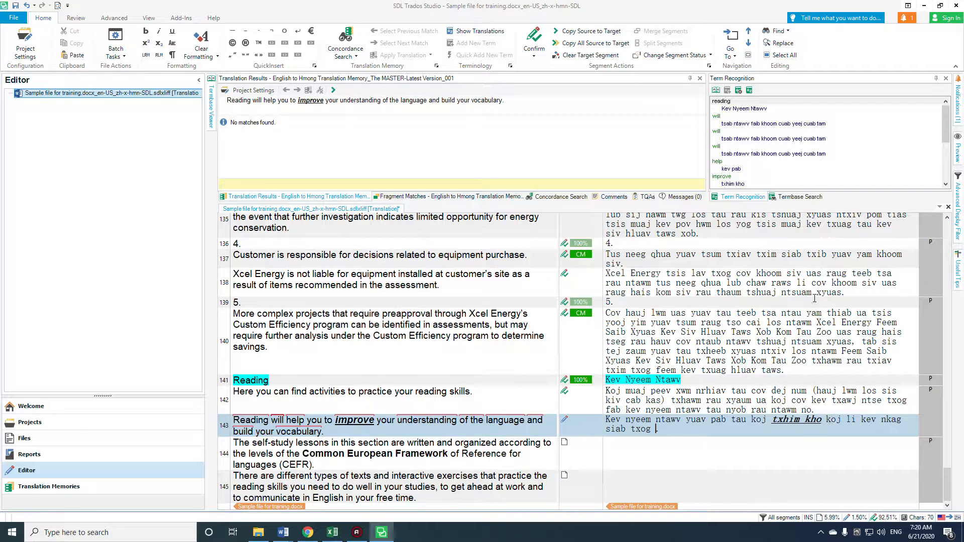
Step: Check the recognized terms for language and build, and continue segment 143's translation with "hom lus ntawd thiab pab tsim ua kom koj"
scroll(773, 180, down, 2)
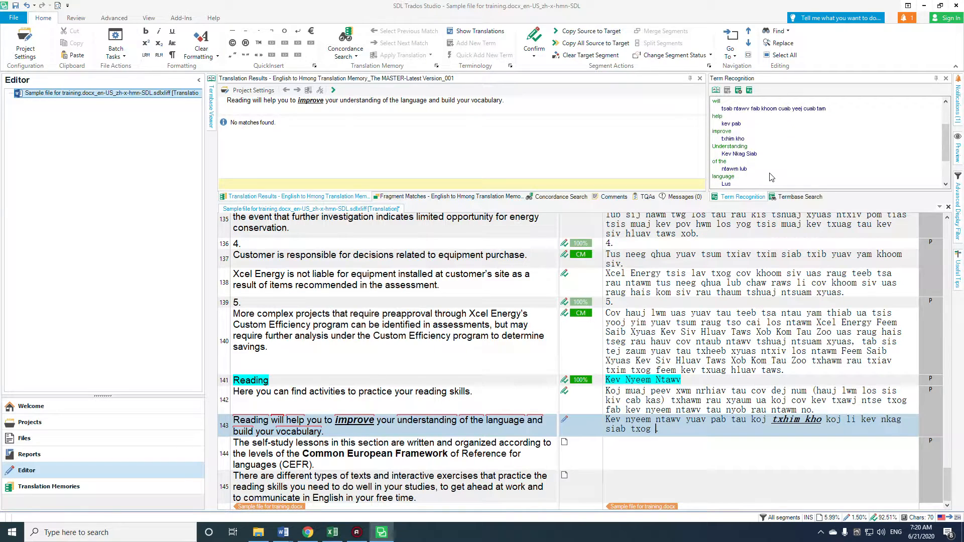
scroll(773, 178, down, 2)
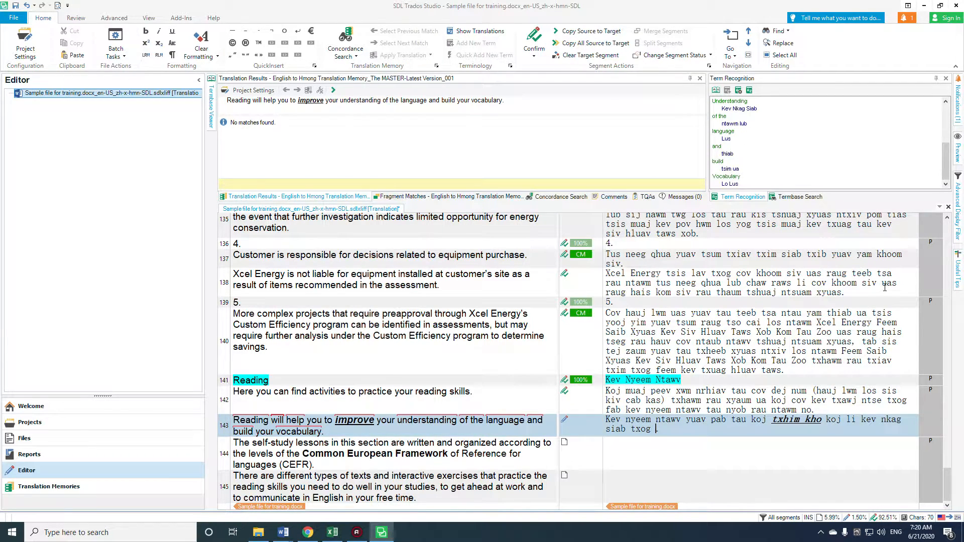
text(hom)
key(BackSpace)
key(BackSpace)
text(om lus)
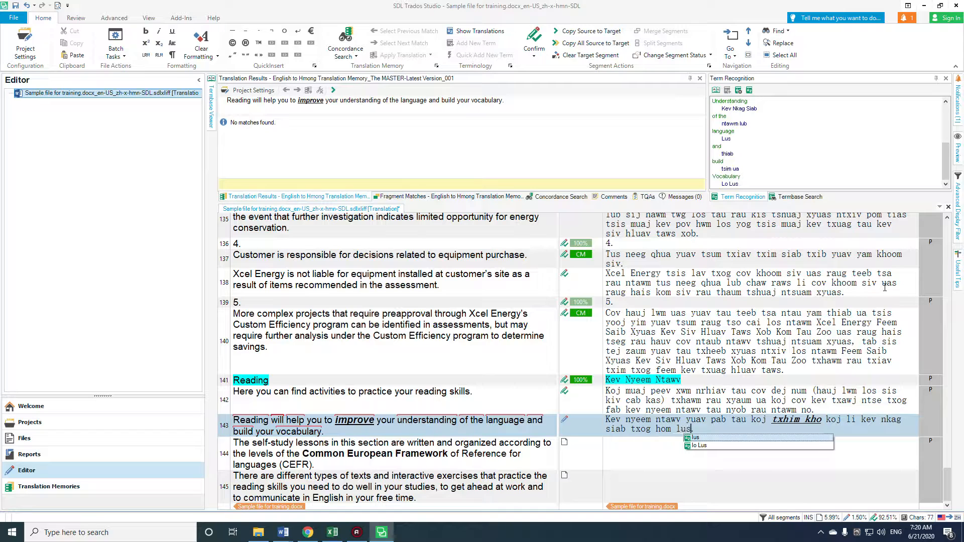
text( ntawd t)
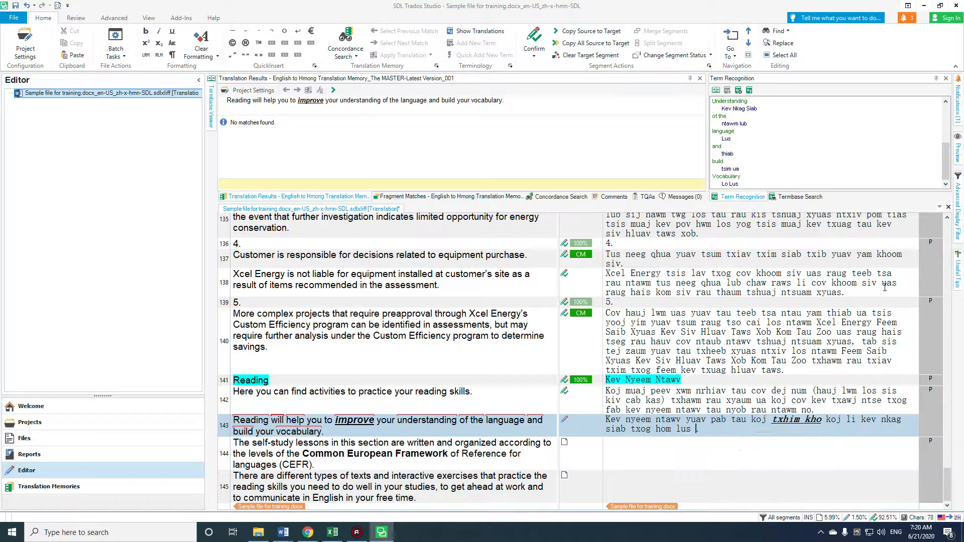
text(hiab pab tsim )
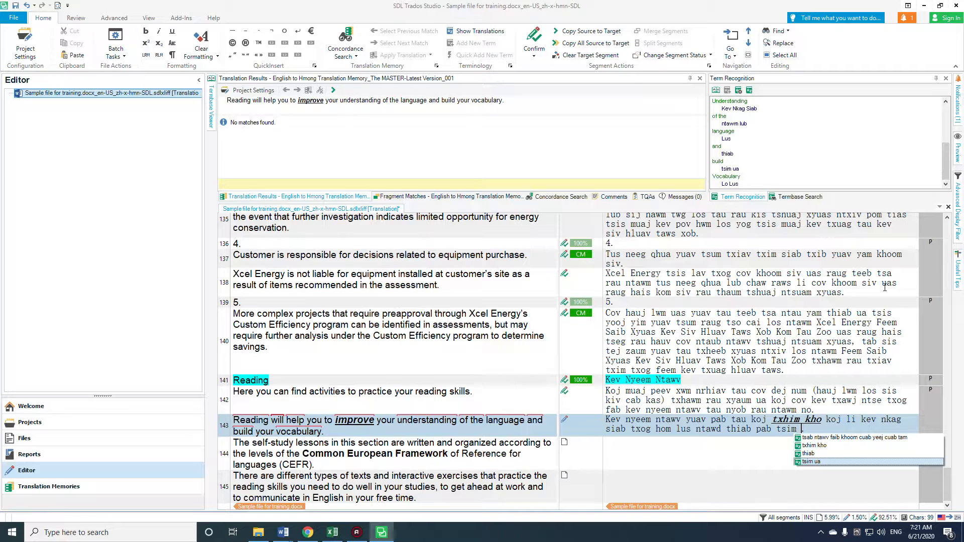
text(ua kom koj )
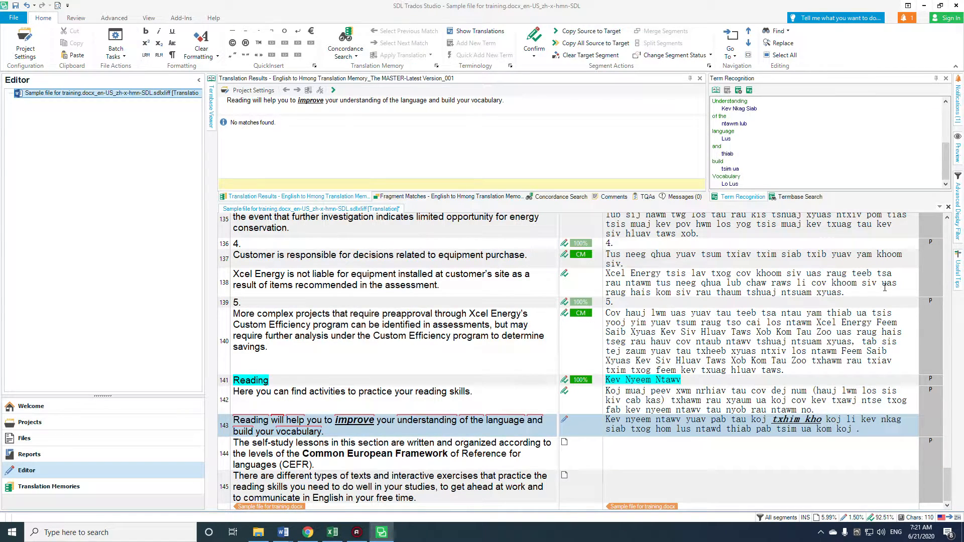
Step: Complete segment 143's translation with "paub txog lo lus ntawd zoo." and confirm the segment
text(paub)
text(txog lo l)
text(us ntawd )
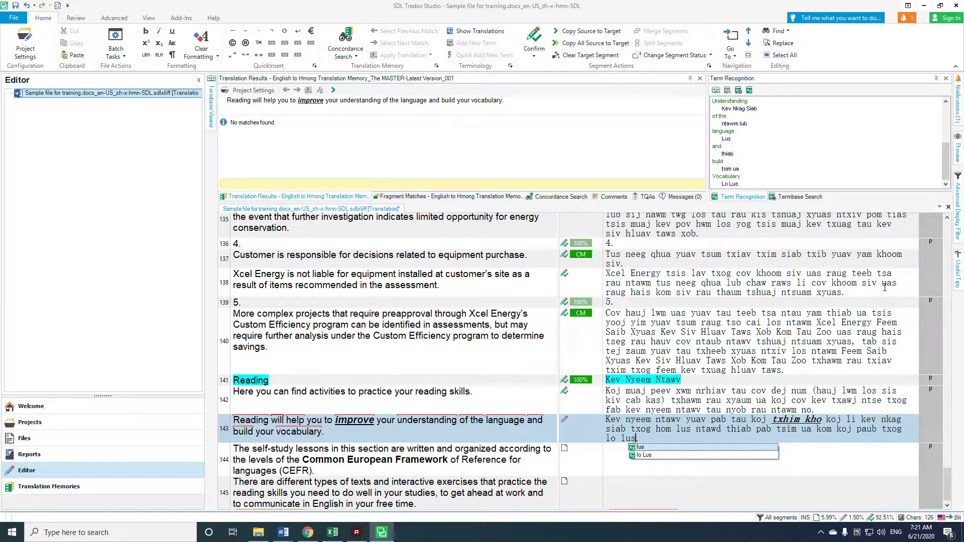
text(zoo)
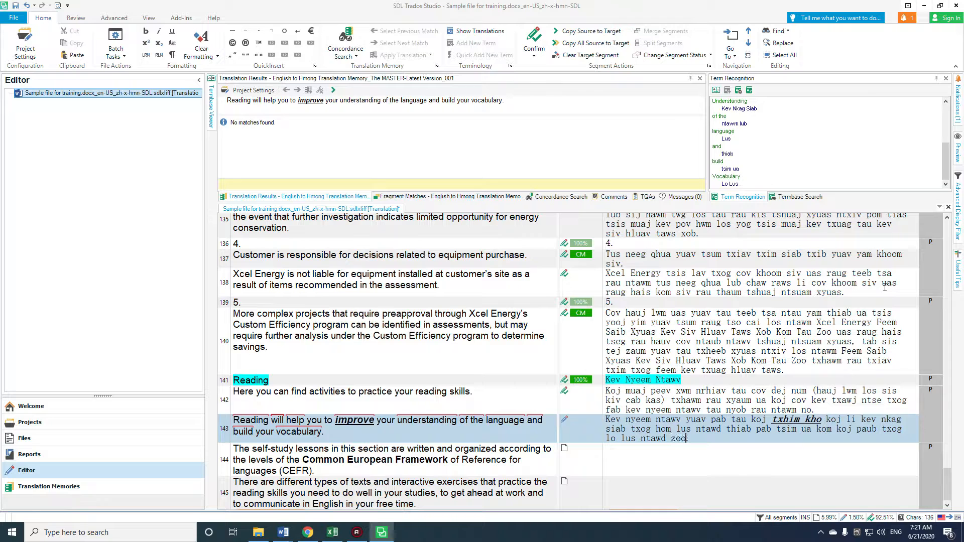
text(.)
click(536, 35)
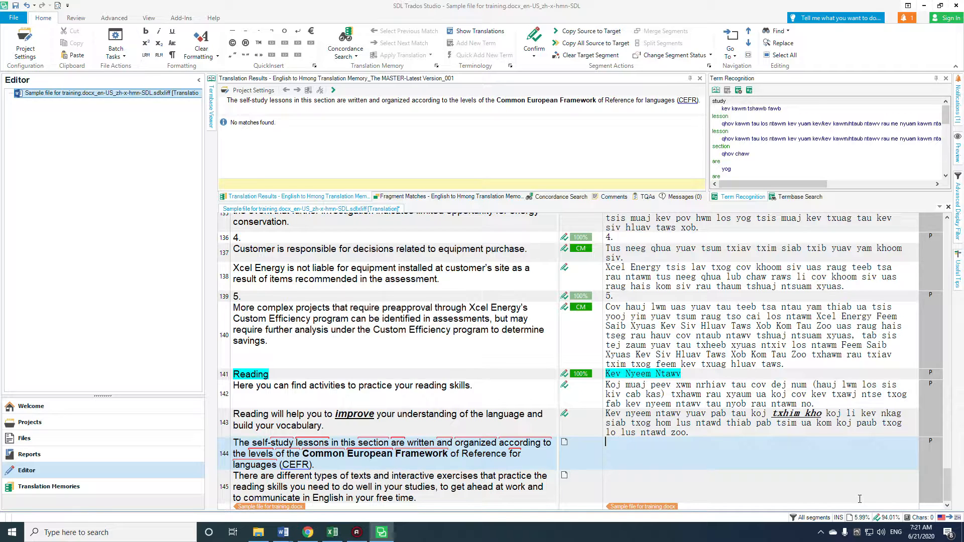
Step: Begin the translation of segment 144 with "Cov kev kawm uas yus kawm yus"
text(Cov )
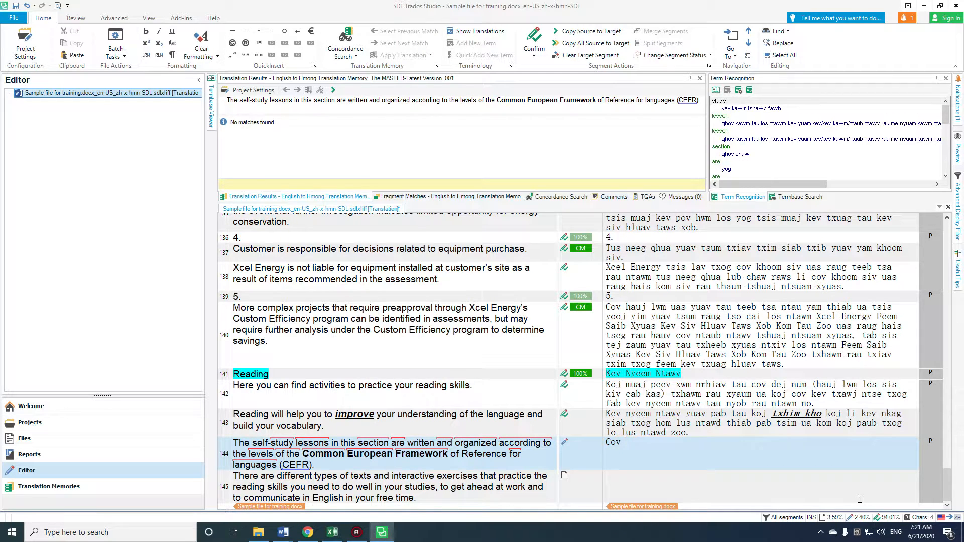
text(kev )
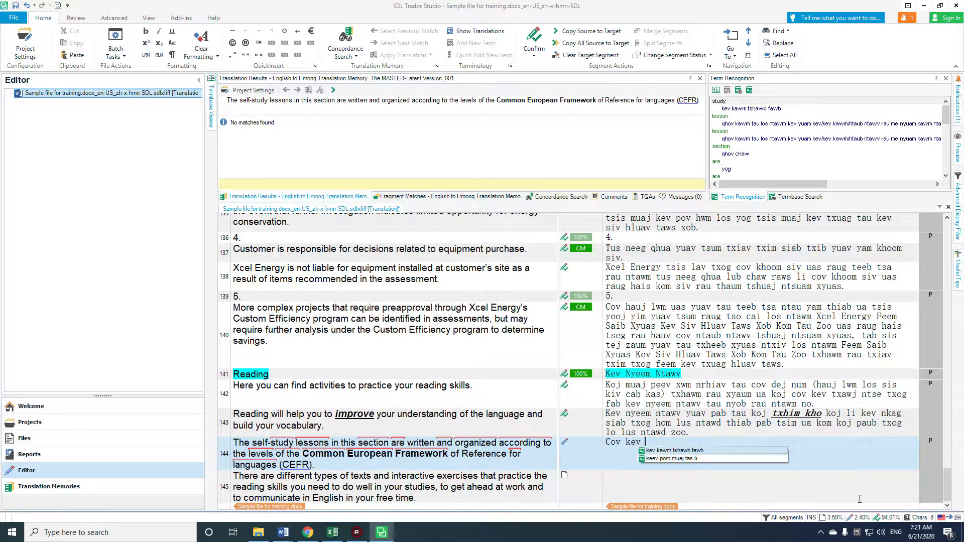
text(kawm )
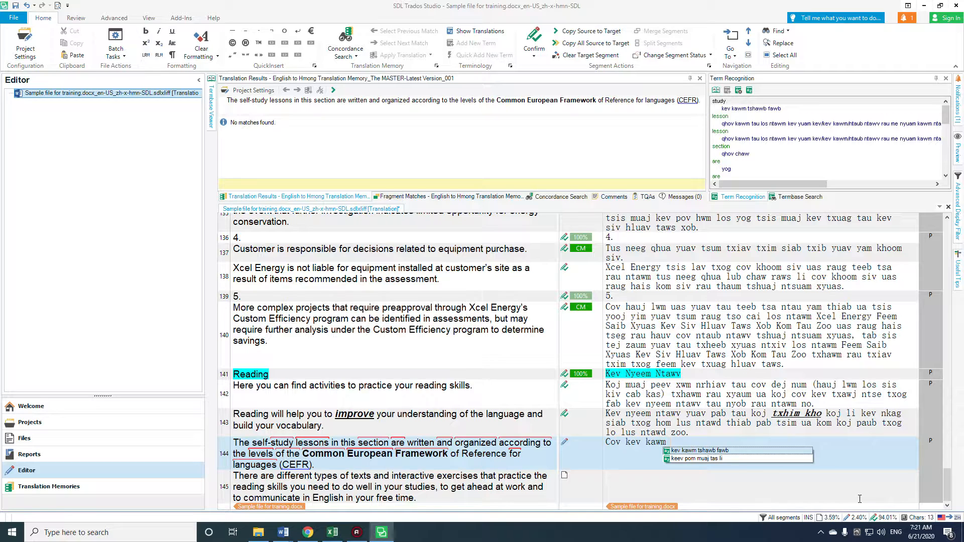
text(uas)
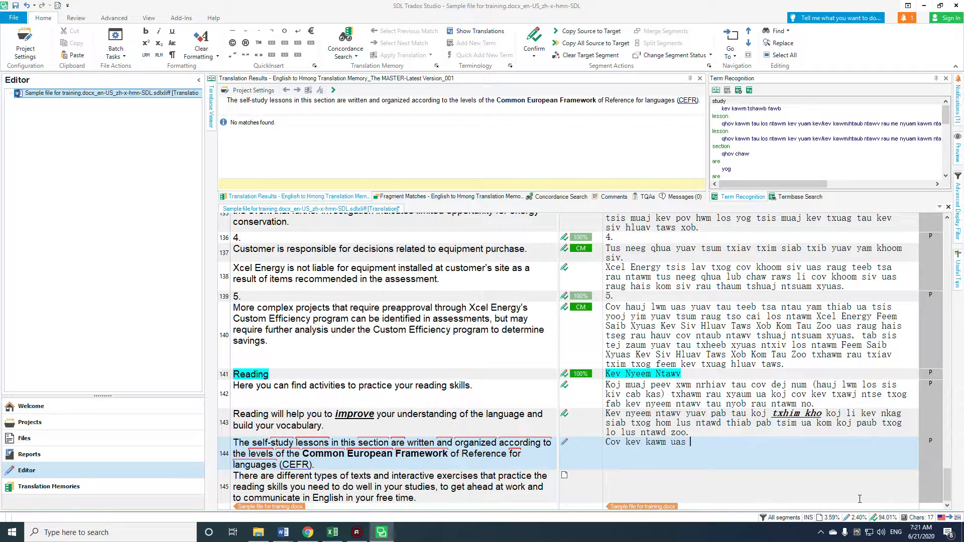
text( yus kawm yus tus)
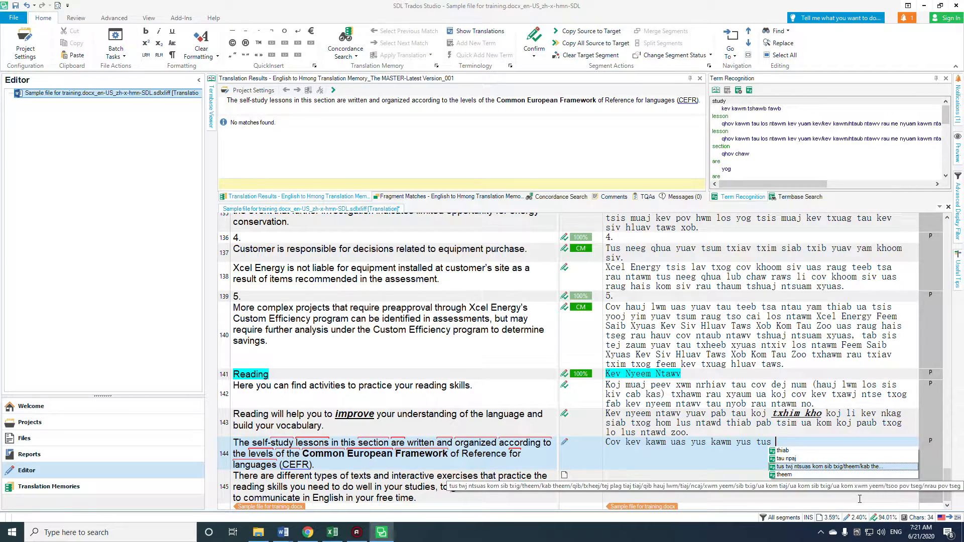
key(BackSpace)
key(BackSpace)
key(BackSpace)
key(BackSpace)
key(BackSpace)
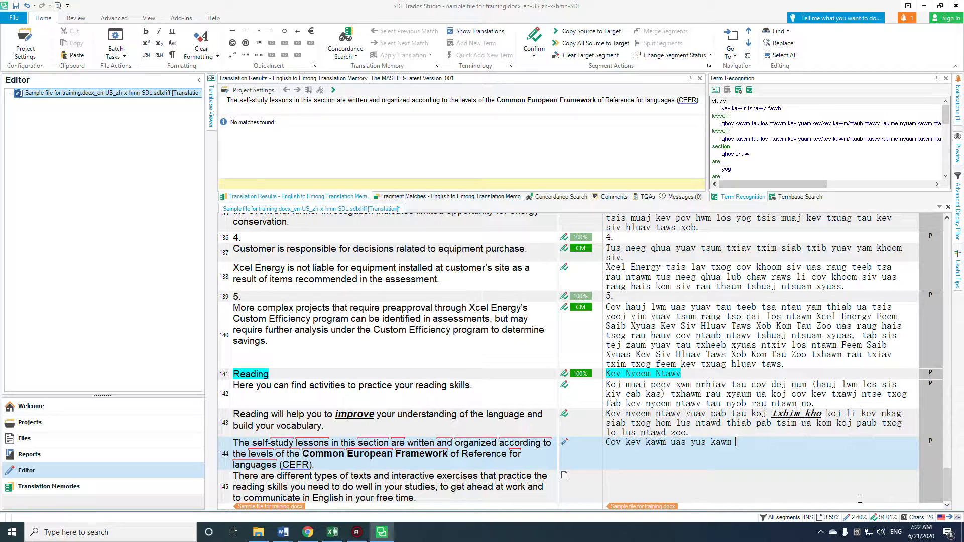
text(yus)
Step: Continue segment 144's translation with "uas nyob rau hauv chav"
text(uas nyob rau hauv qhov)
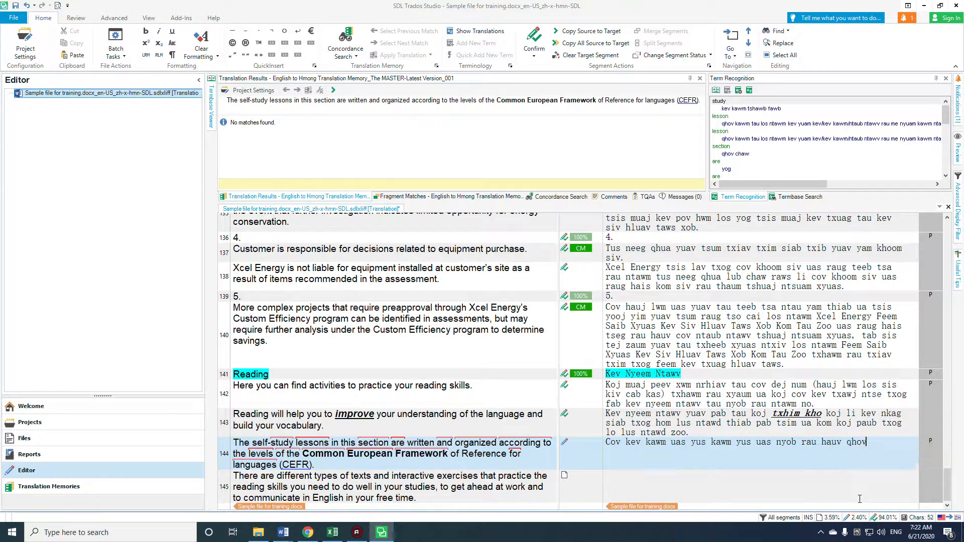
key(BackSpace)
key(BackSpace)
key(BackSpace)
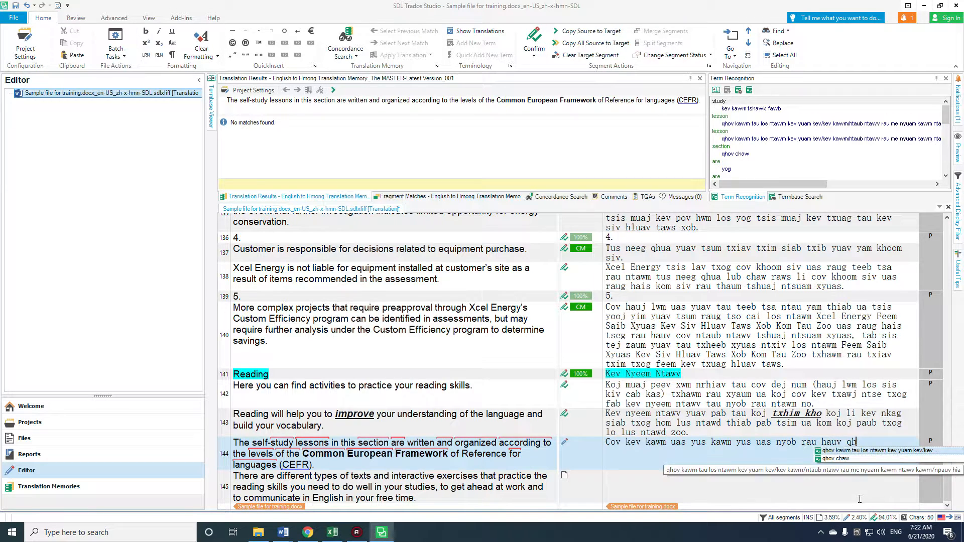
text(chav )
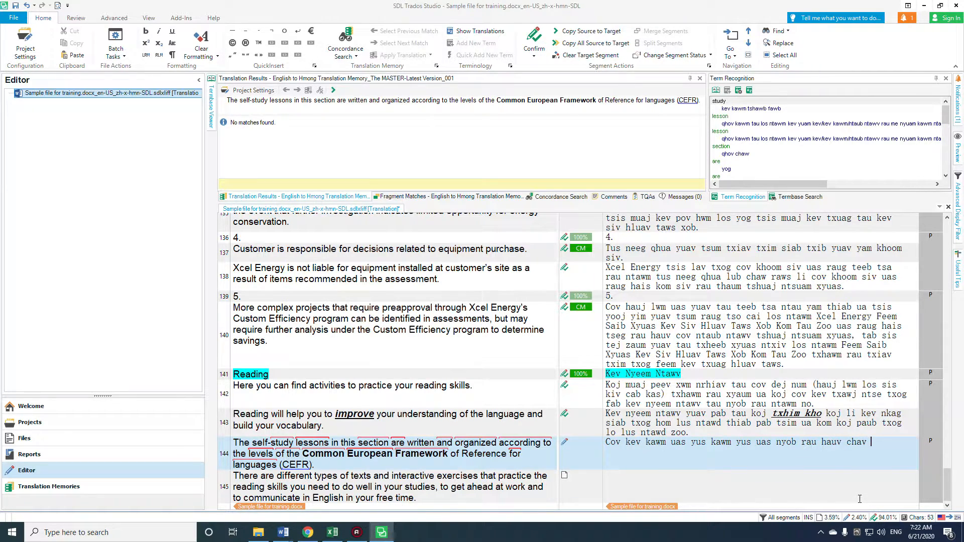
Step: Replace "chav" at the end of segment 144's translation with "tshooj no yog sau"
text(no yo)
key(BackSpace)
key(BackSpace)
key(BackSpace)
key(BackSpace)
key(BackSpace)
key(BackSpace)
key(BackSpace)
key(BackSpace)
key(BackSpace)
key(BackSpace)
key(BackSpace)
text(tshooj no yog sau)
Step: Continue segment 144's translation with "tawm thiab muab teeb tsim mus raws li"
text(tawm thi)
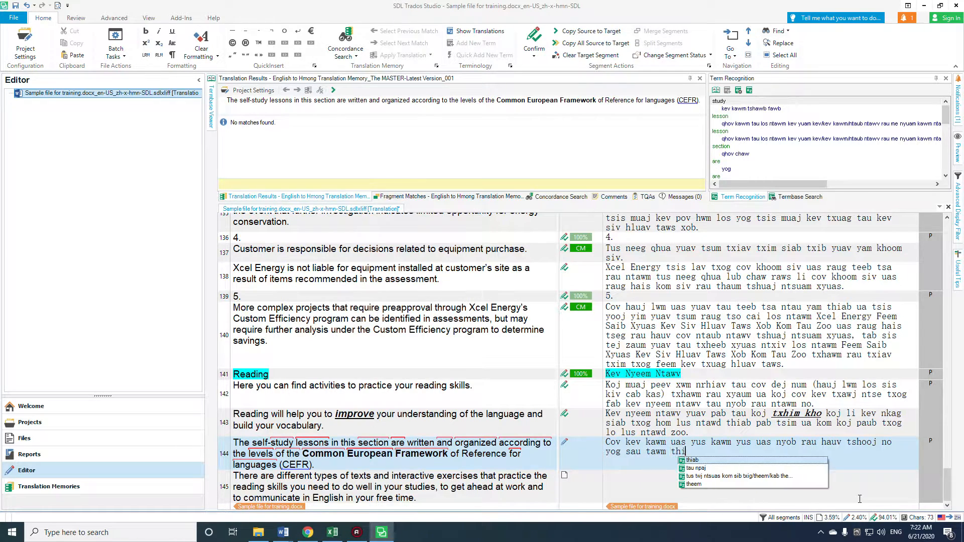
text(ab muab teeb tsim)
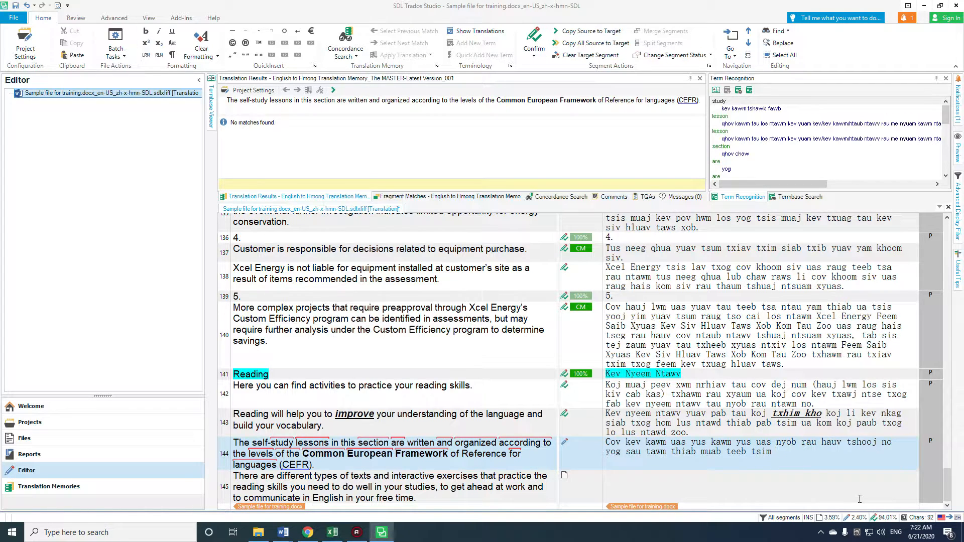
text(mus rawsz)
key(BackSpace)
key(BackSpace)
text(s li )
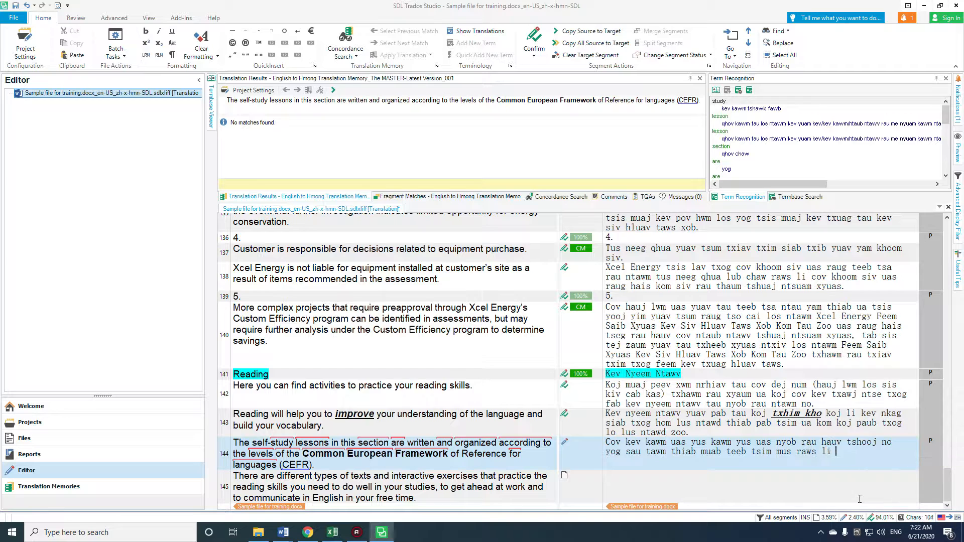
Step: Extend segment 144's translation with "cov theem kev kawm ntawm" for the levels the lessons follow
text(cov th)
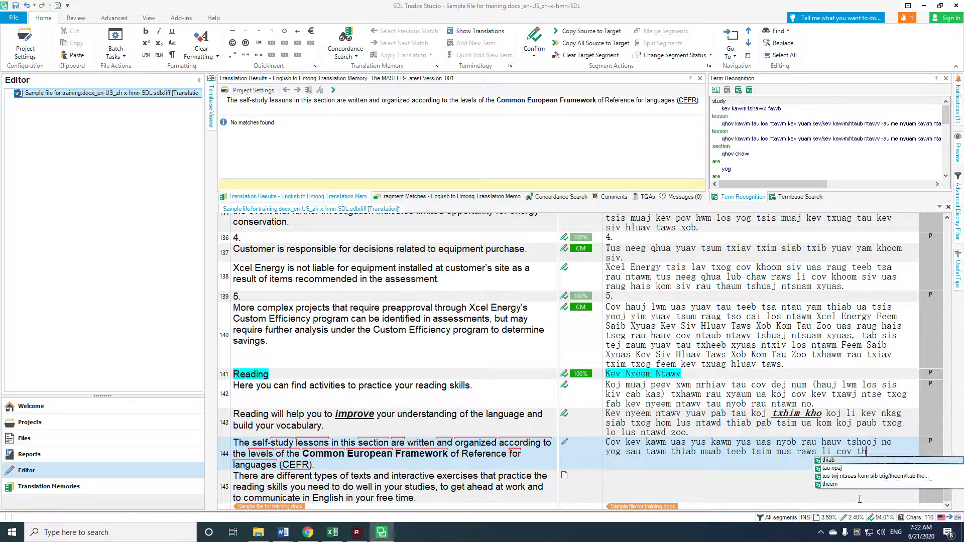
text(eem kev)
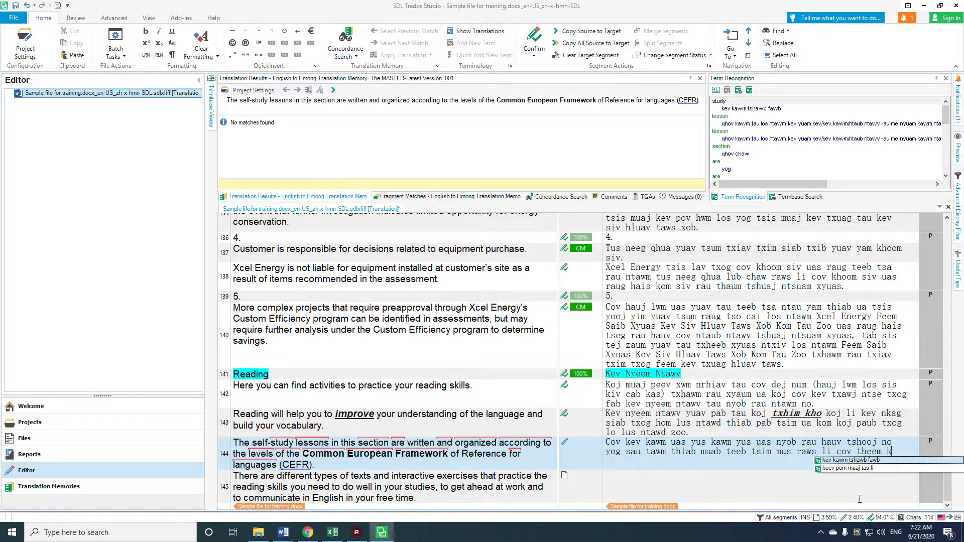
key(BackSpace)
text(v kawm uas)
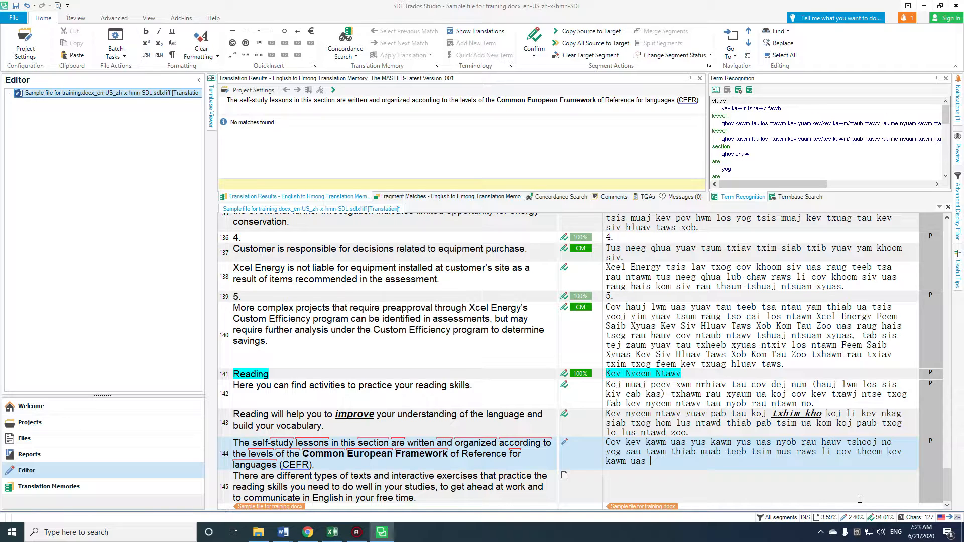
key(BackSpace)
key(BackSpace)
key(BackSpace)
text(ntawm)
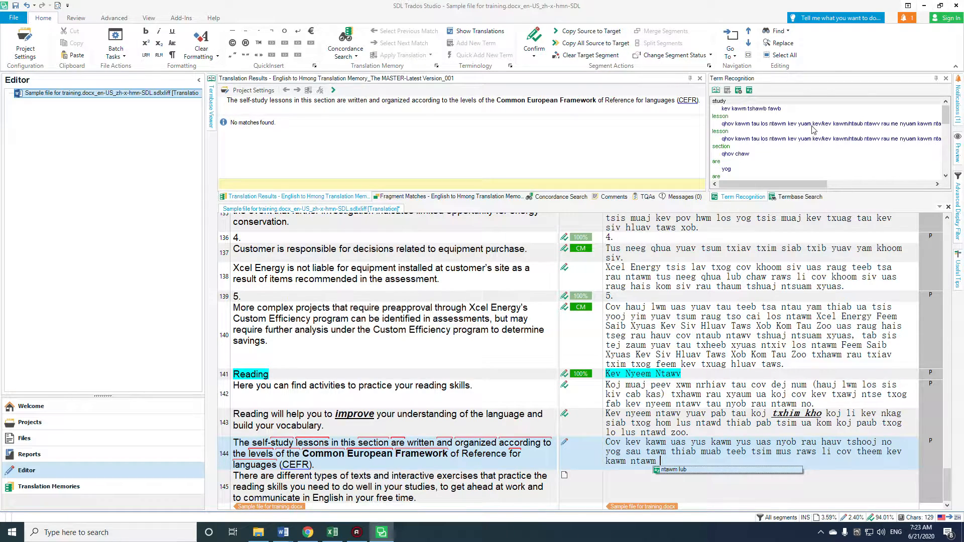
Step: Check the recognized terms for common, Europe and Framework in segment 144
scroll(803, 139, down, 5)
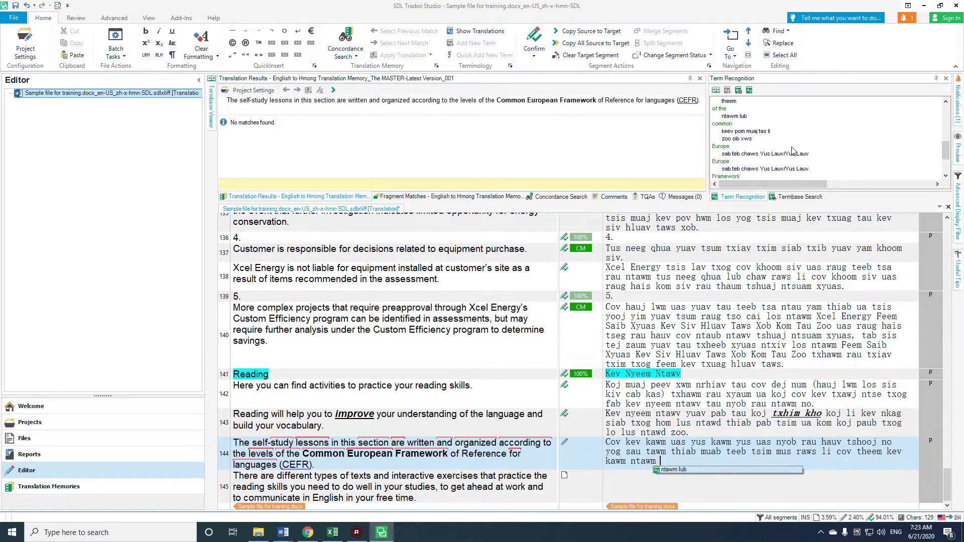
scroll(729, 166, down, 2)
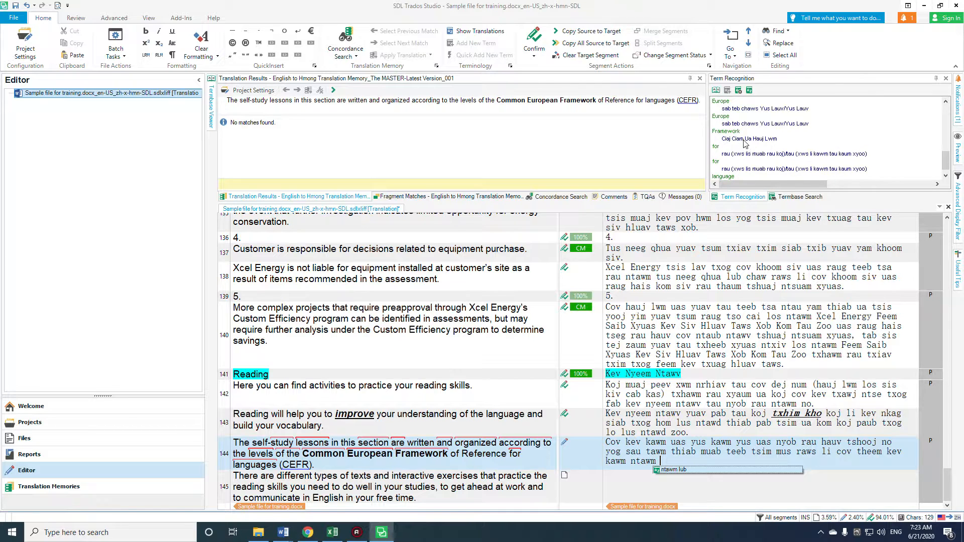
Step: Continue the Hmong translation of segment 144 after "kawm ntawm" with "Tus Ciaj Ciam Qhia Txog Theem Kev Kawm"
scroll(739, 176, down, 1)
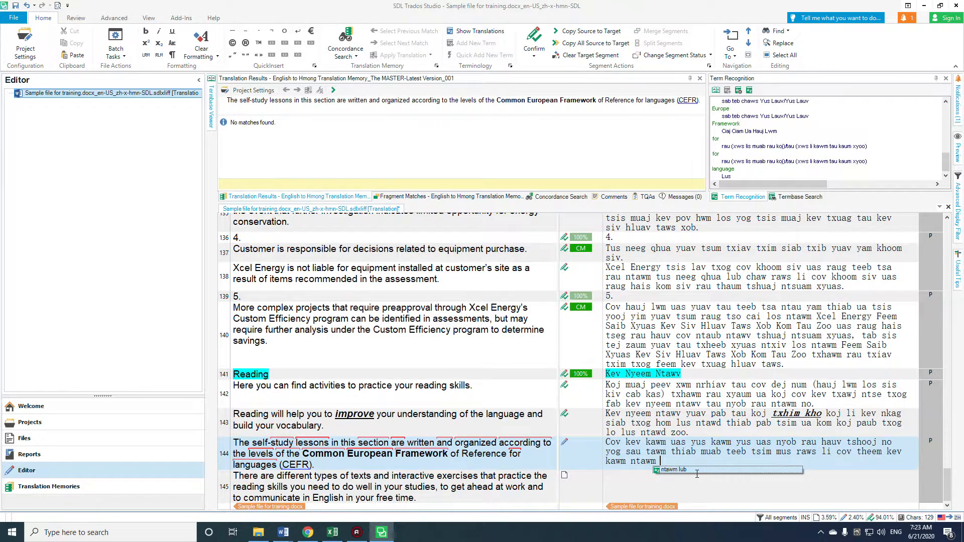
text(Tus Ciaj)
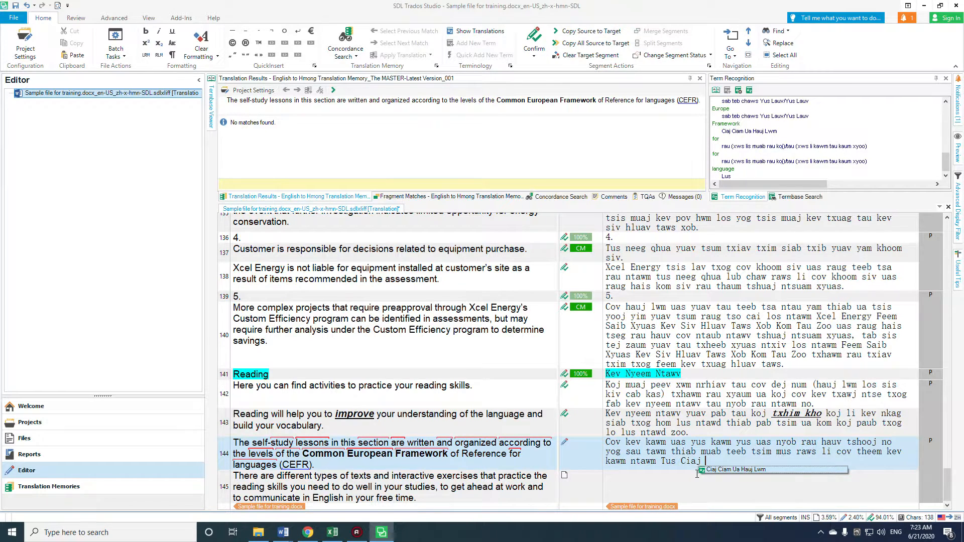
text( Ciam)
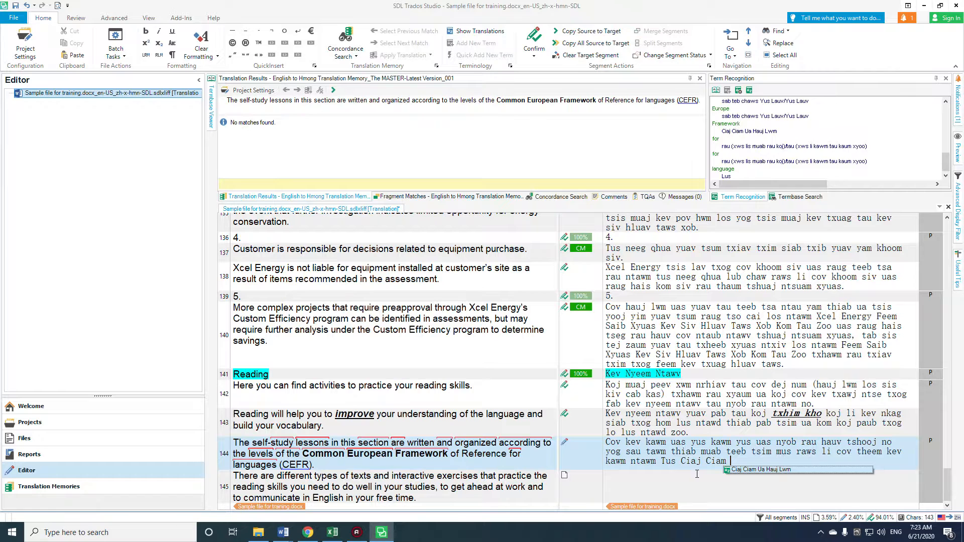
text(Qhia)
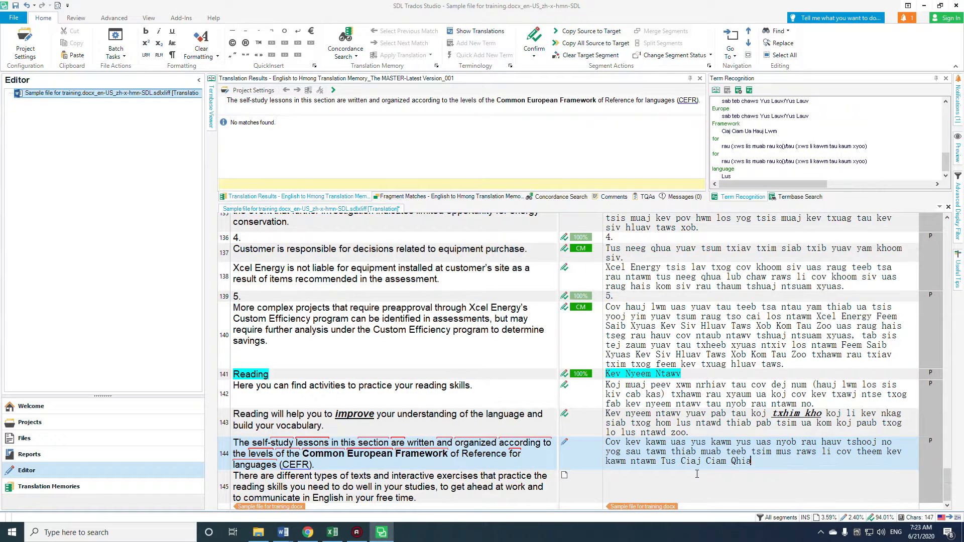
text( Txog Thee)
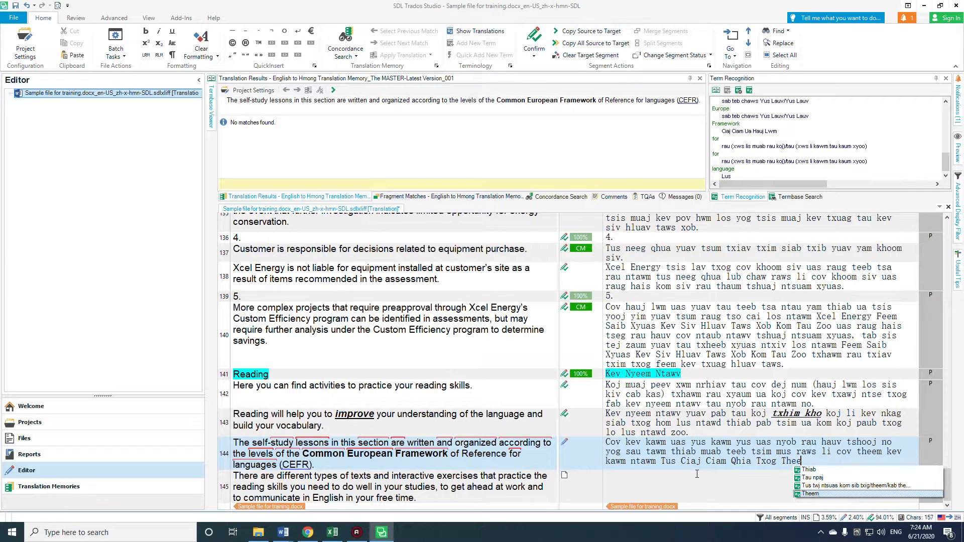
text(m Kev Kawm )
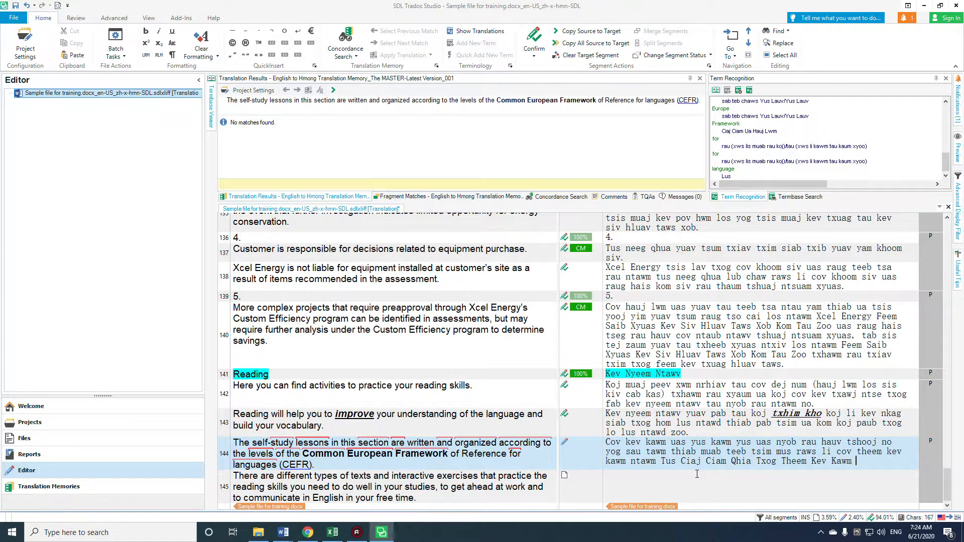
Step: Extend the segment 144 translation with "Nyob Rau Sab Teb Chaws Yus Lauv", capitalizing each word
text(Nyob Rau)
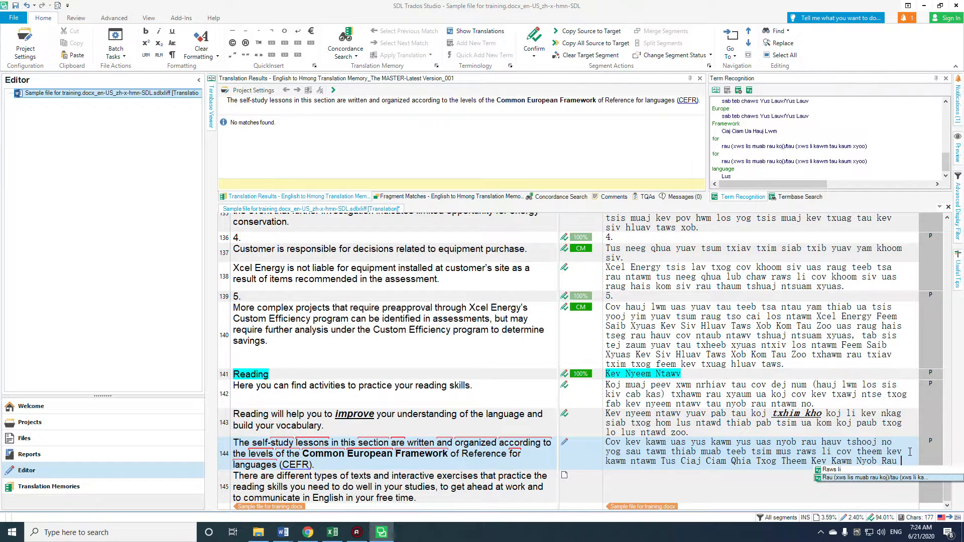
text(Sab )
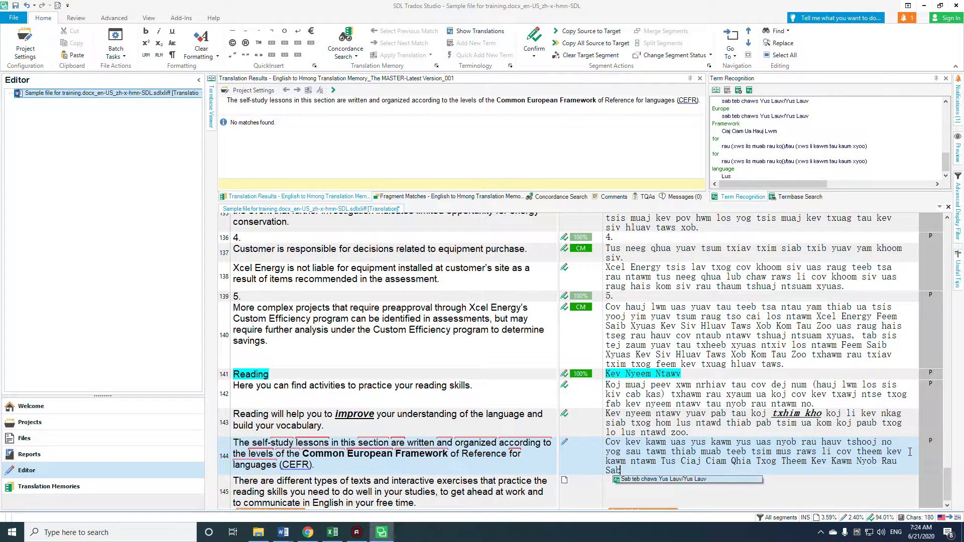
text(Teb Ch)
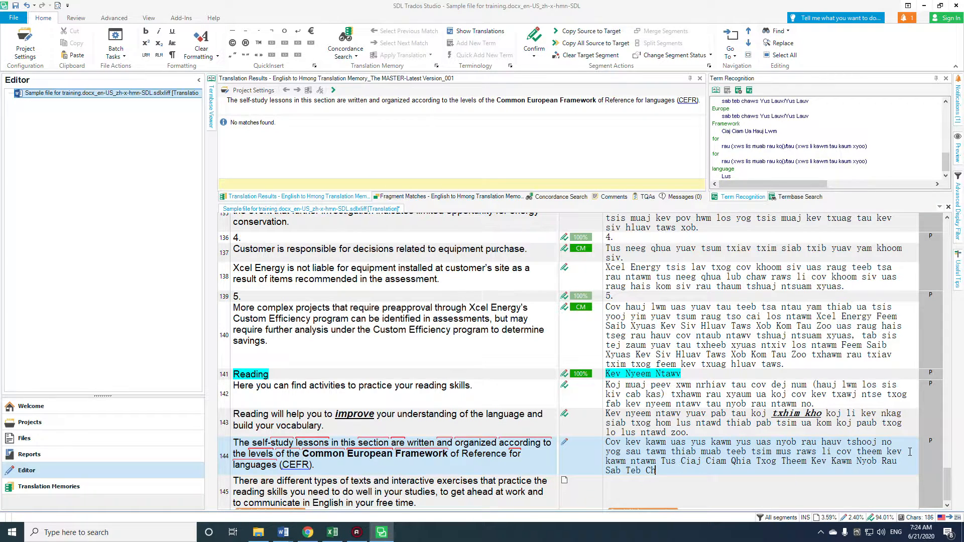
text(aws Yus lauv)
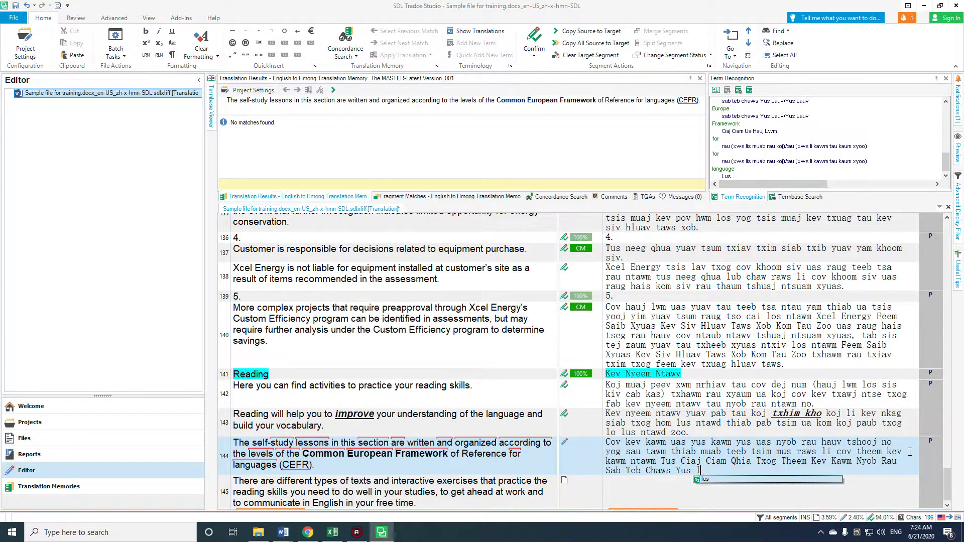
key(BackSpace)
key(BackSpace)
key(BackSpace)
key(BackSpace)
text(Lauv)
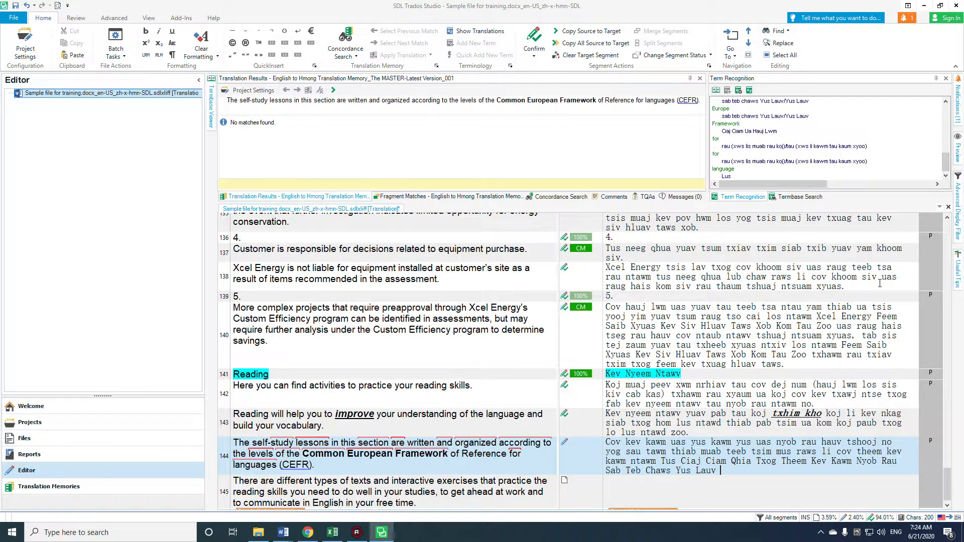
Step: Insert "Thuaj Pais" before "Nyob Rau" in the segment 144 translation
scroll(787, 152, up, 2)
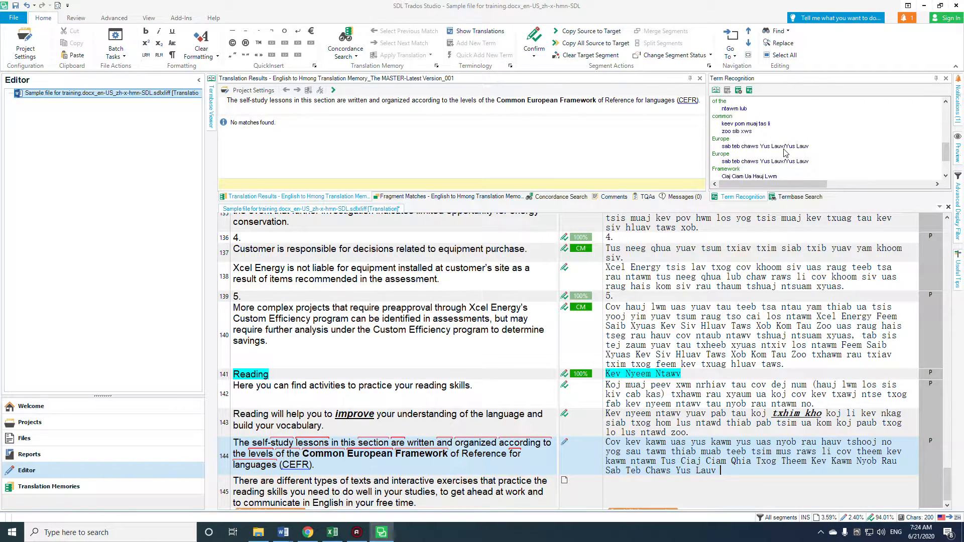
scroll(786, 152, down, 2)
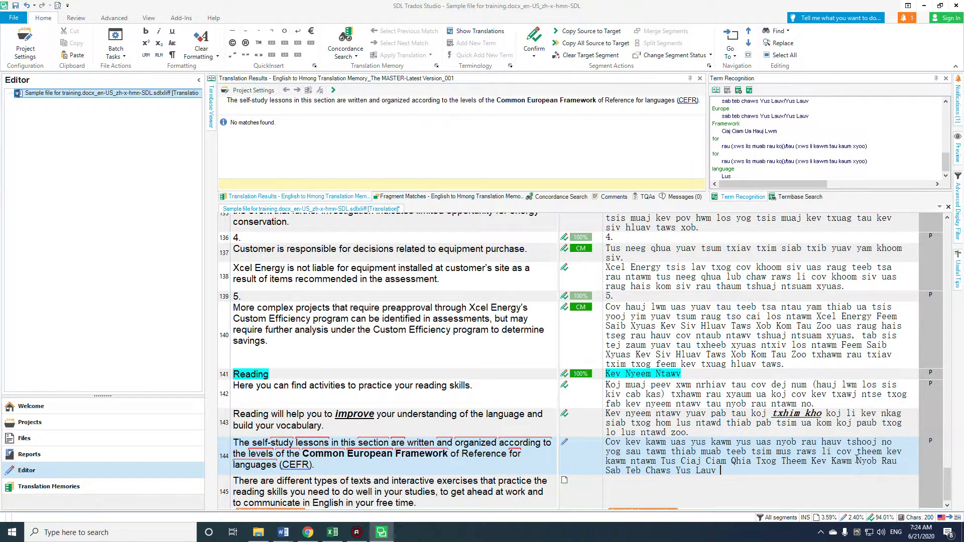
text(Thuaj P)
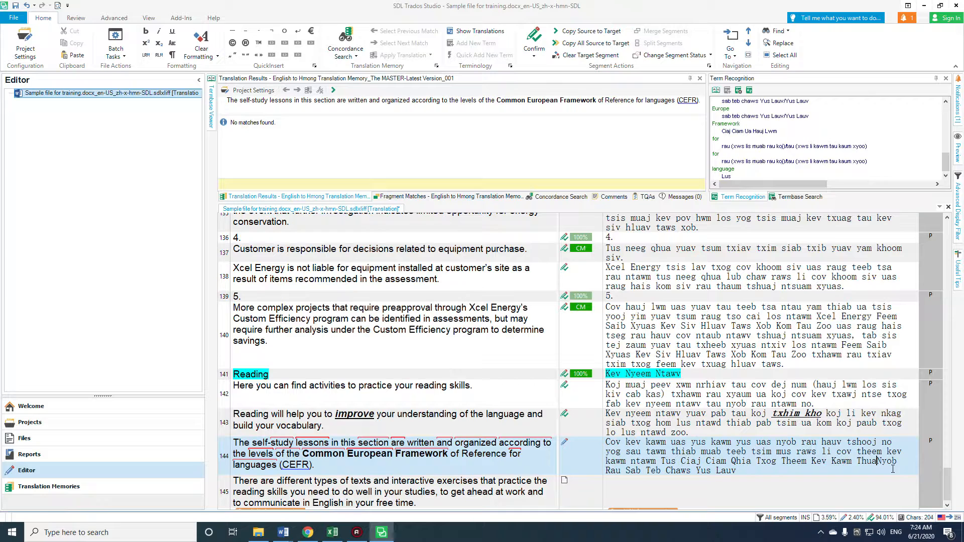
text(ais)
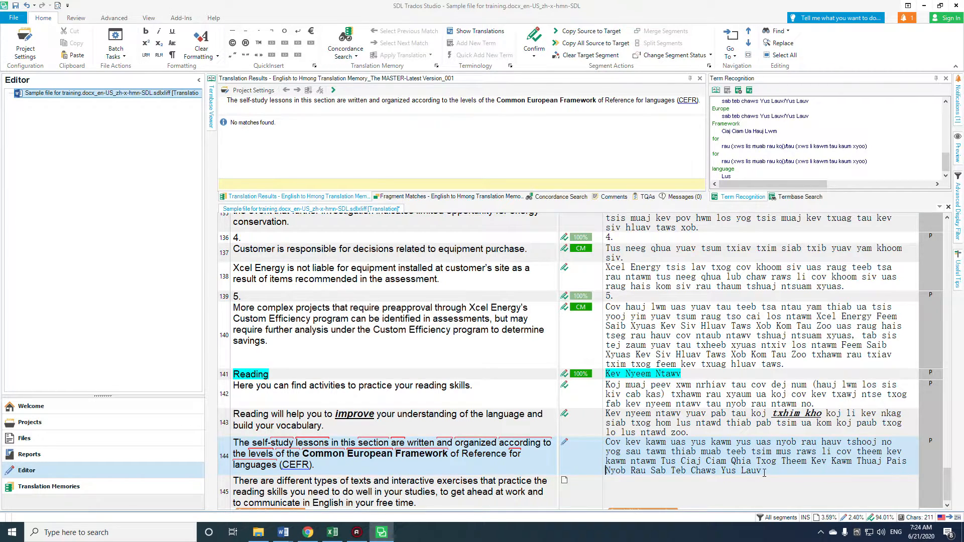
Step: Make the phrase from "Tus Ciaj Ciam" to "Yus Lauv" bold in the segment 144 target
drag(763, 473, 661, 461)
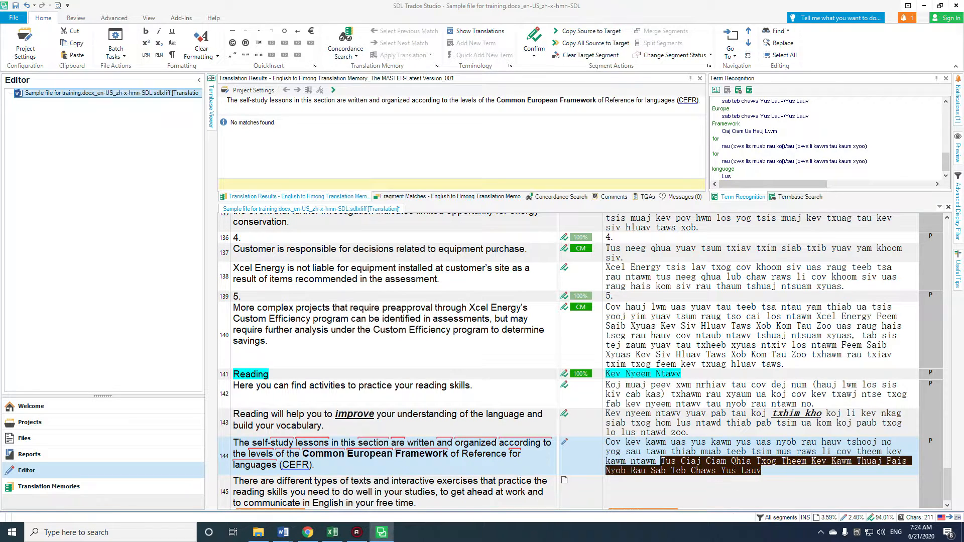
click(146, 31)
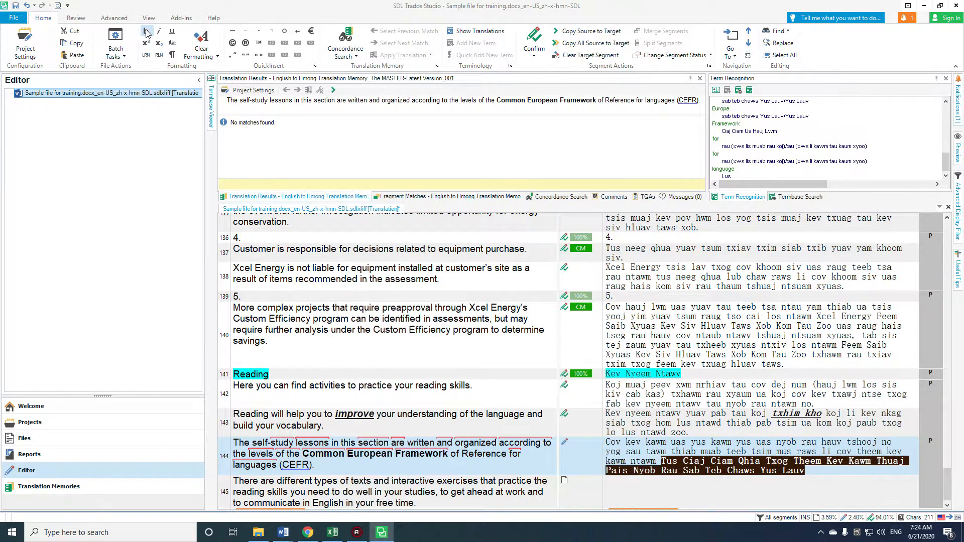
click(643, 447)
click(811, 472)
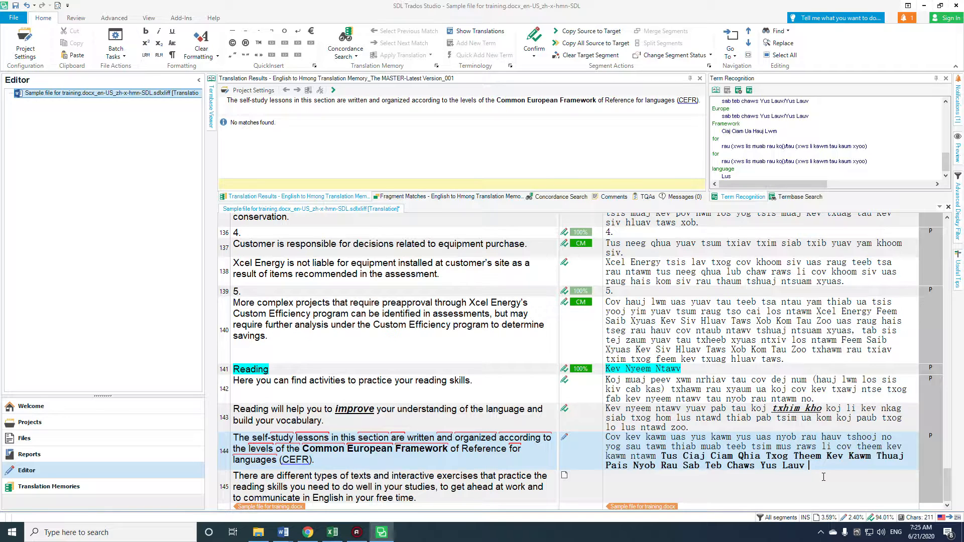
Step: Add "uas hais txog ntawm" in regular weight after the bold phrase in segment 144
text(H)
key(BackSpace)
text(uas hau)
key(BackSpace)
text(is txog ntawm)
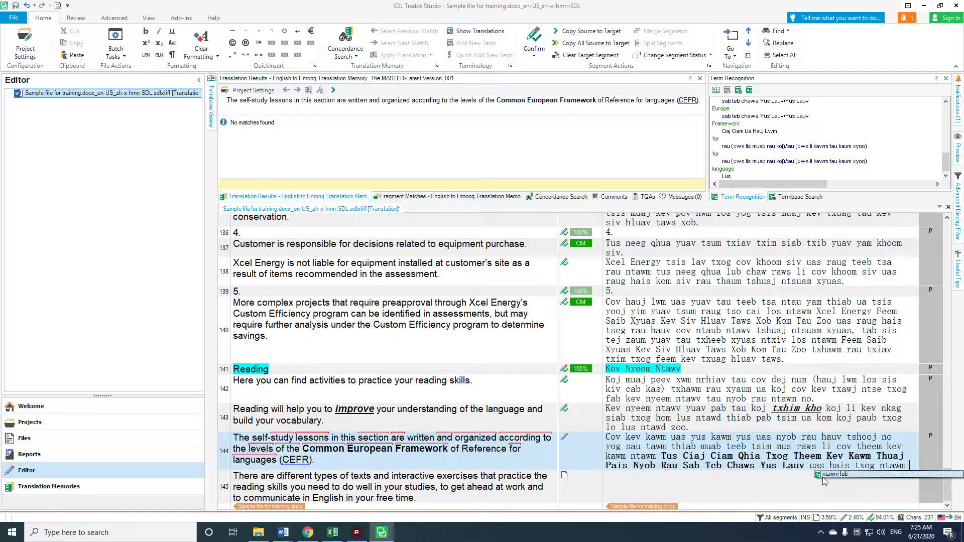
Step: Replace "hais txog ntawm" with "yog" at the end of the segment 144 translation
key(BackSpace)
key(BackSpace)
key(BackSpace)
key(BackSpace)
key(BackSpace)
key(BackSpace)
key(BackSpace)
key(BackSpace)
key(BackSpace)
key(BackSpace)
key(BackSpace)
key(BackSpace)
key(BackSpace)
key(BackSpace)
key(BackSpace)
key(BackSpace)
text(yog)
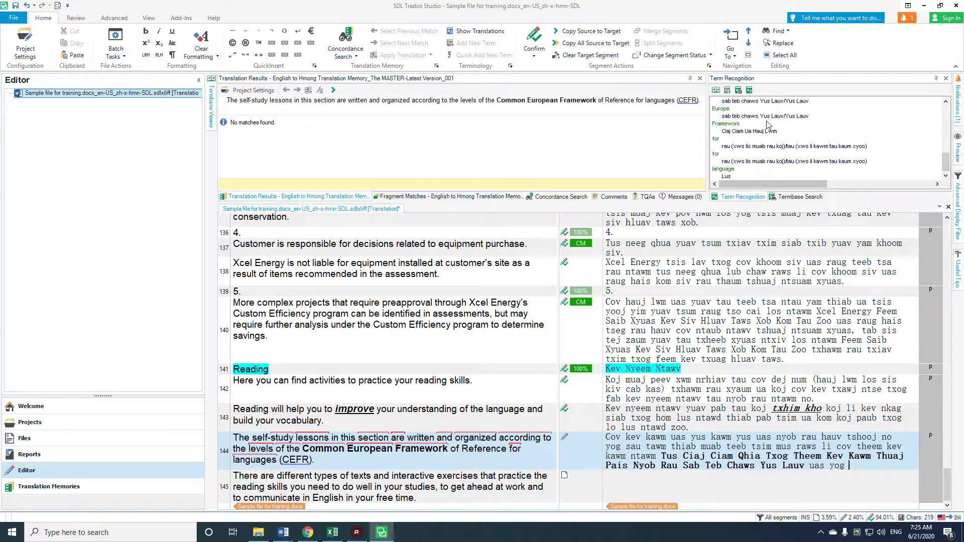
Step: Replace "yog" with "Hais Txog rau cov hom lus" in segment 144 and open a parenthesis for the English term
scroll(771, 138, up, 3)
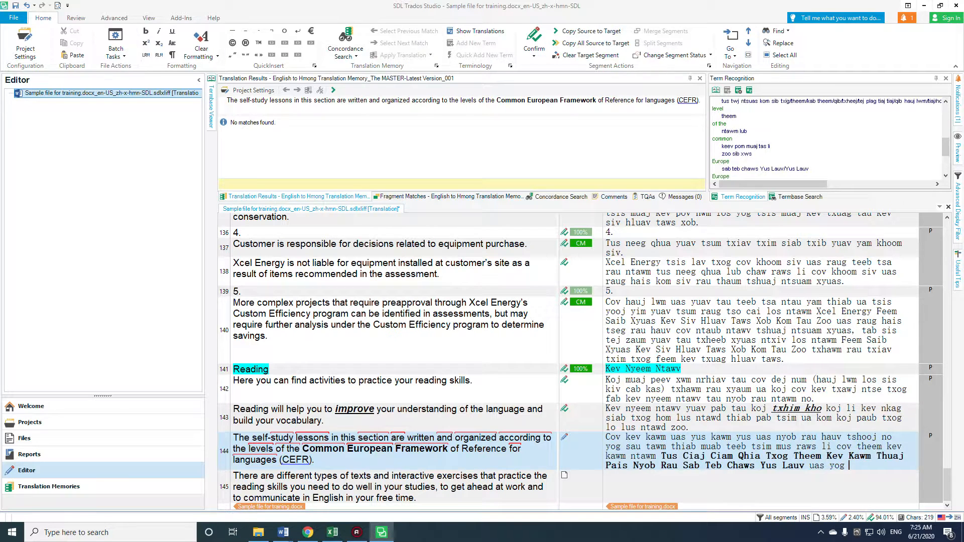
key(alt+Tab)
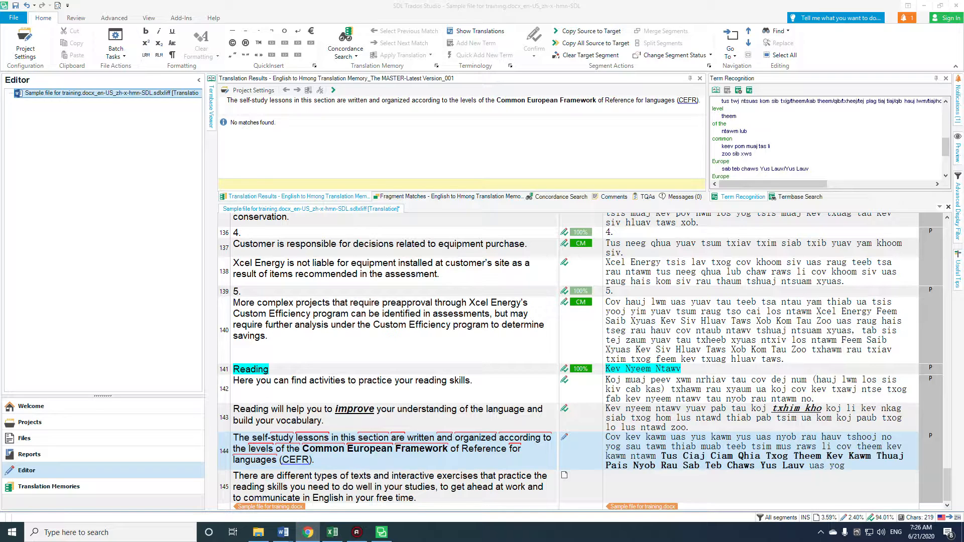
click(856, 470)
key(BackSpace)
key(BackSpace)
key(BackSpace)
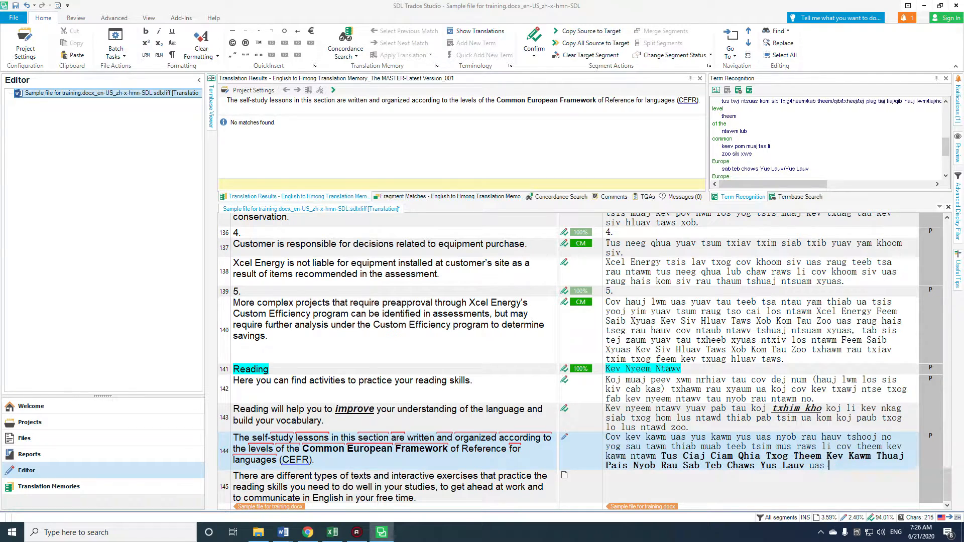
text(Hais Txog)
text(rau )
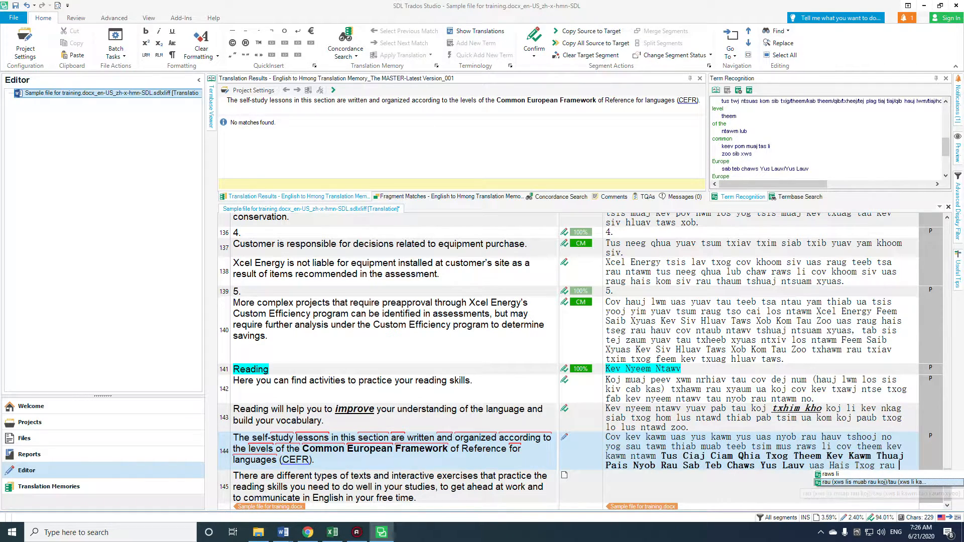
text(cov hom)
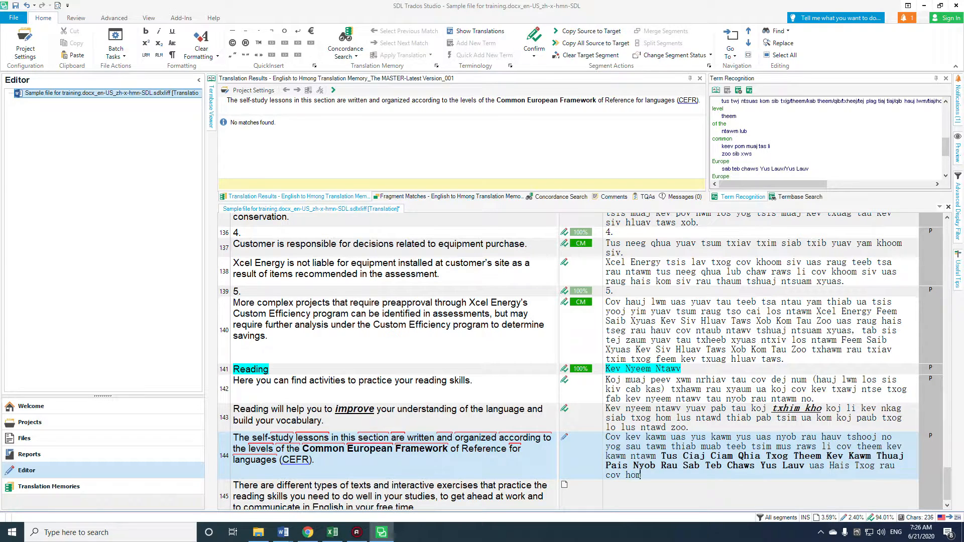
text( lus (C)
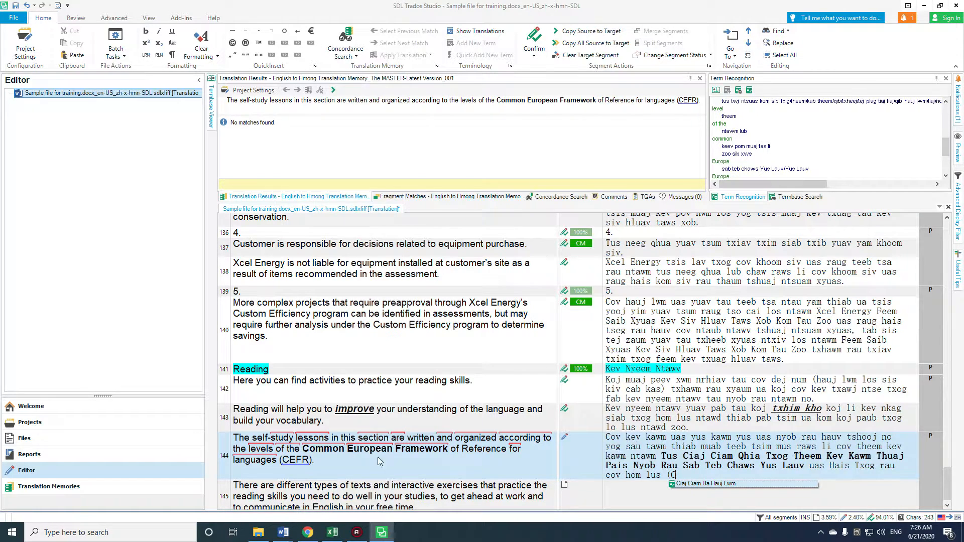
Step: Copy "Common European Framework of Reference for languages" from the segment 144 source into the target after the opening parenthesis
drag(305, 454, 279, 468)
key(ctrl+c)
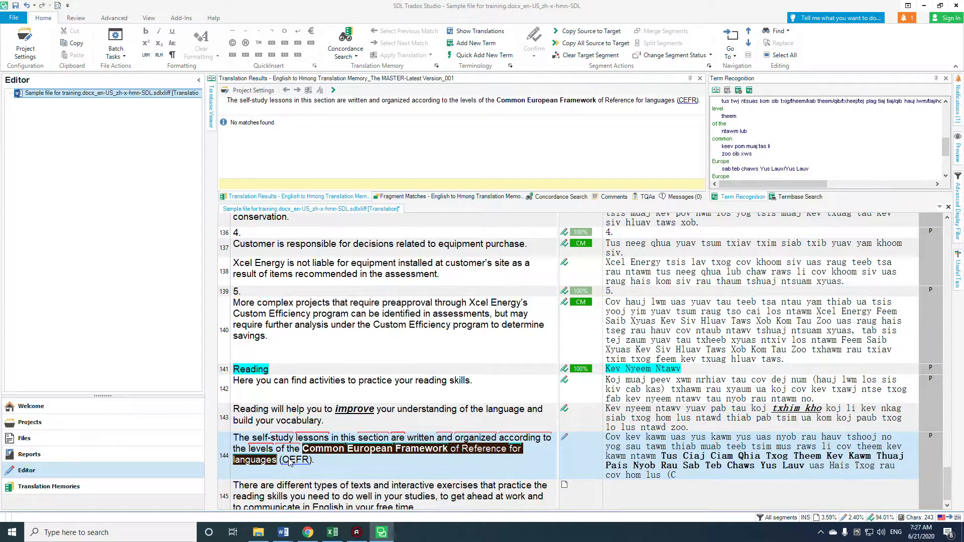
click(673, 476)
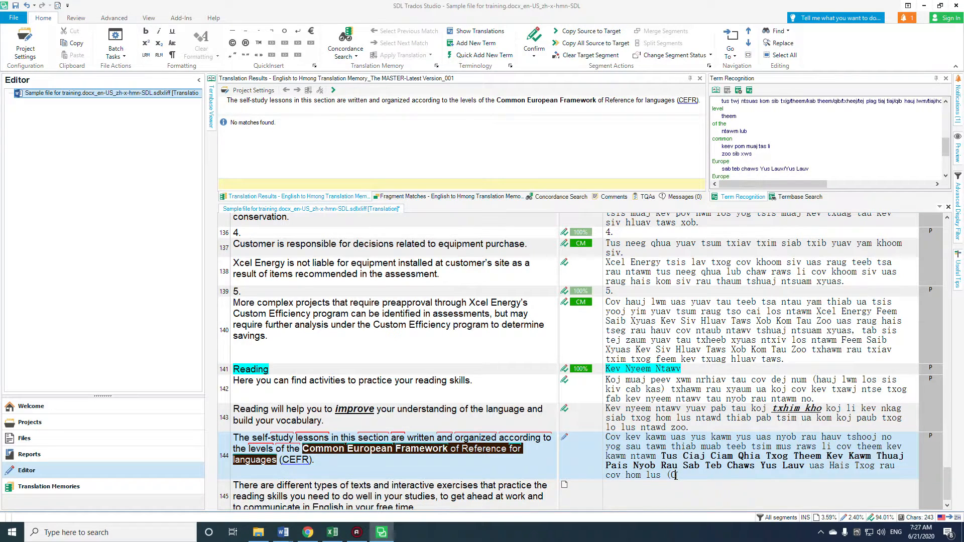
key(ctrl+v)
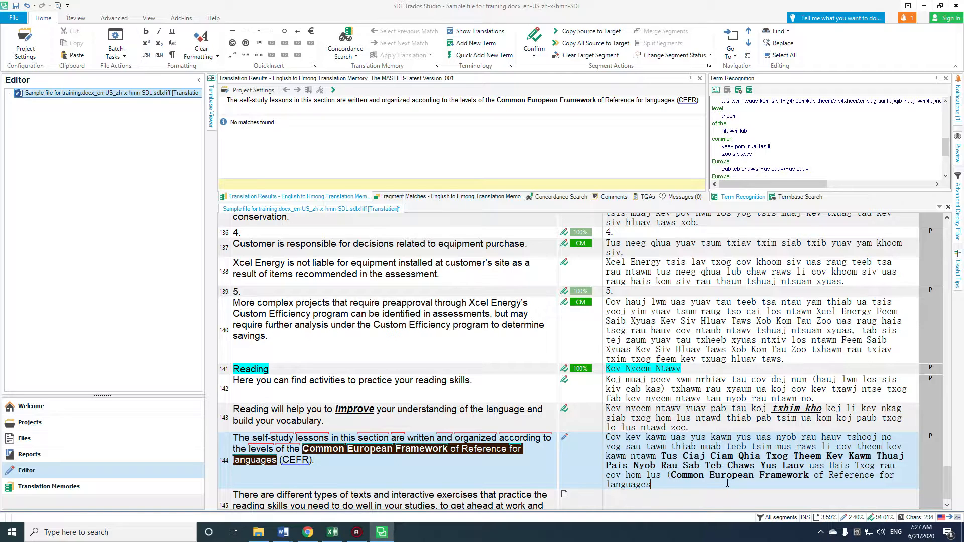
Step: Add the abbreviation ", CEFF)" after "languages" to close the parenthesis in the segment 144 target
text(, cef)
key(BackSpace)
key(BackSpace)
key(BackSpace)
text(C)
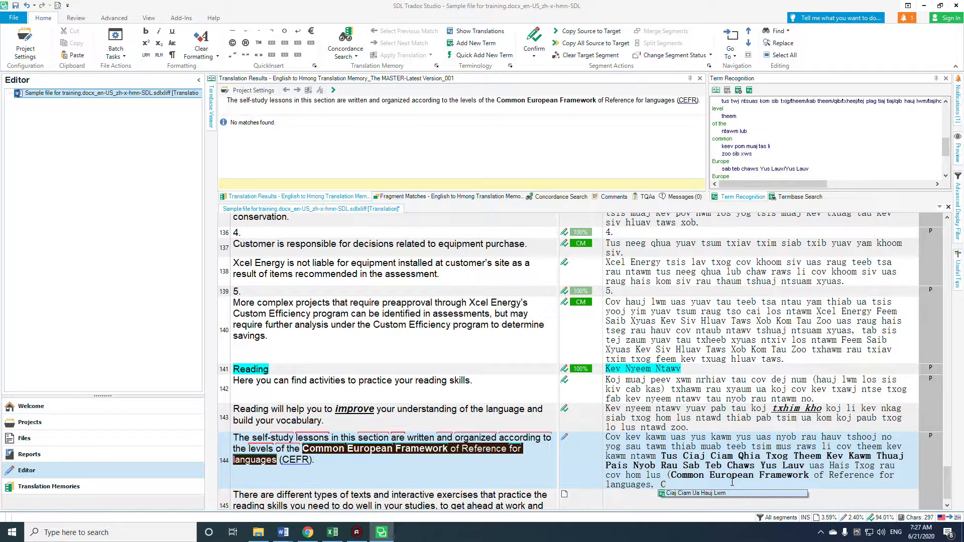
text(EF)
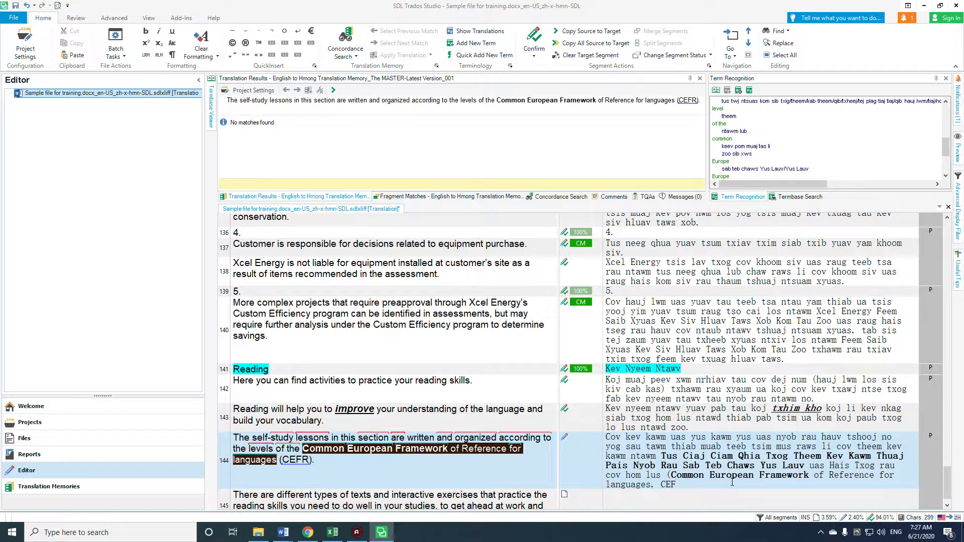
text(R)
text())
Step: Make the rest of the segment 144 target bold, from "uas Hais Txog" through the closing parenthesis
click(427, 475)
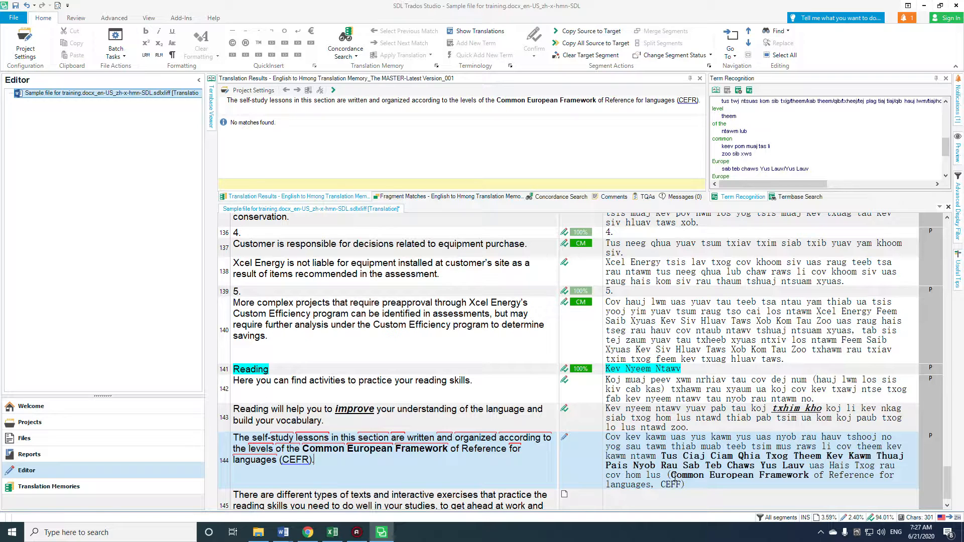
drag(686, 485, 808, 466)
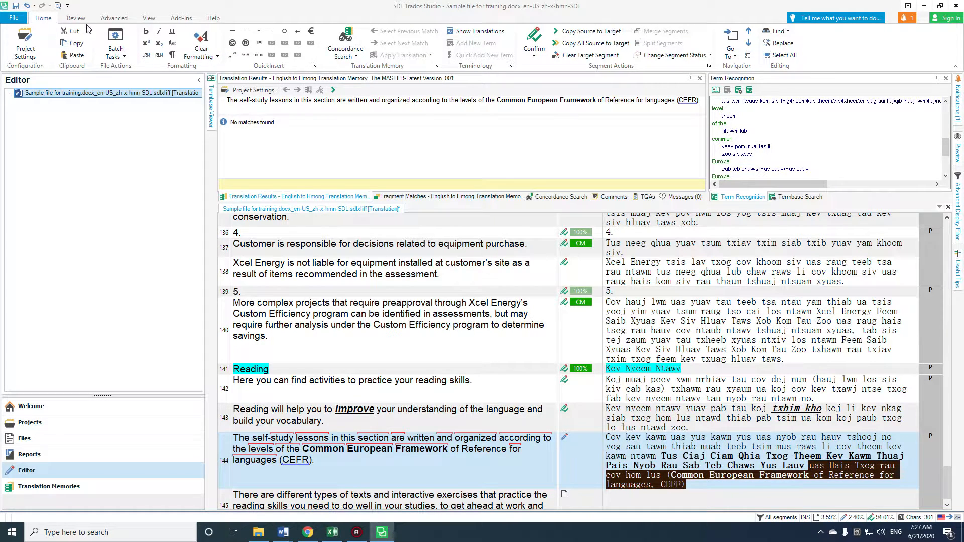
click(146, 32)
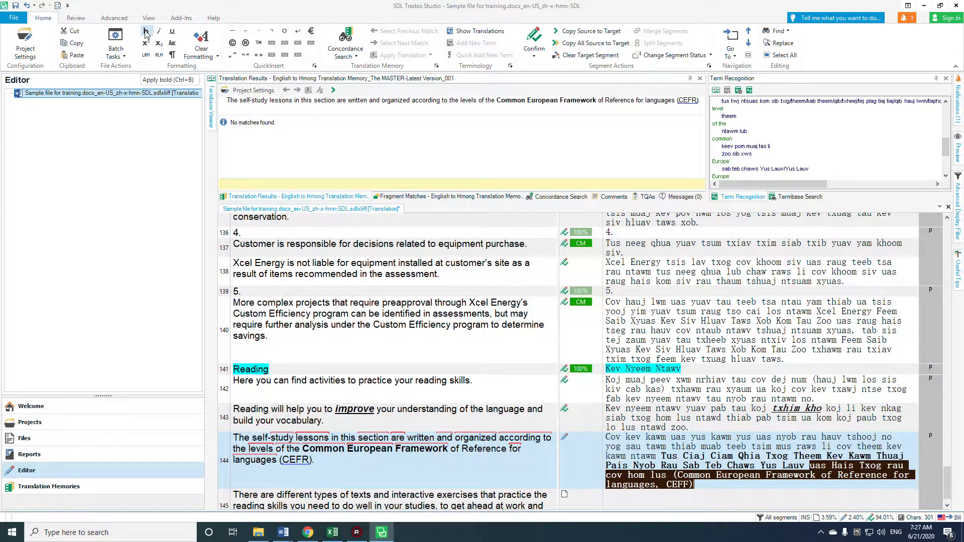
click(702, 484)
drag(703, 484, 810, 465)
click(675, 466)
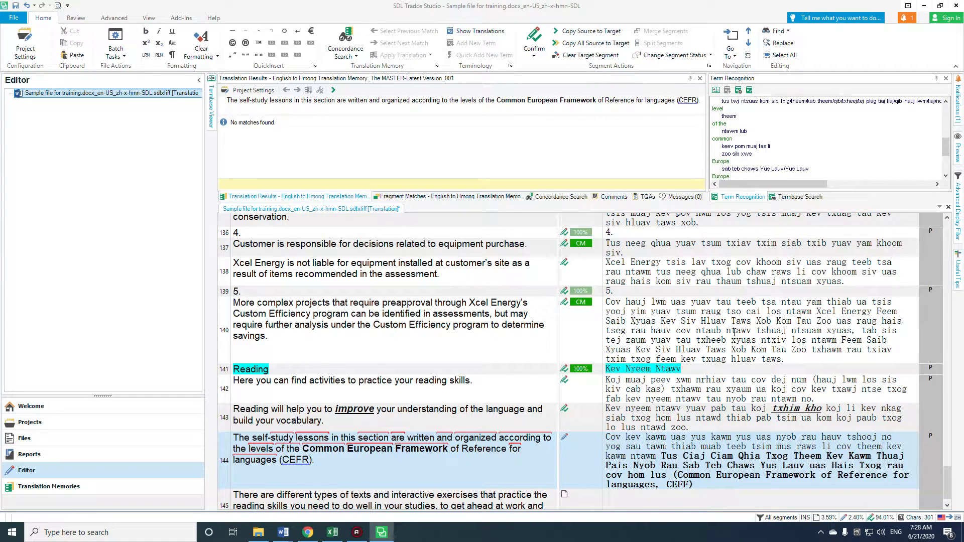
Step: Copy the entire Hmong translation from the segment 144 target
scroll(735, 332, down, 1)
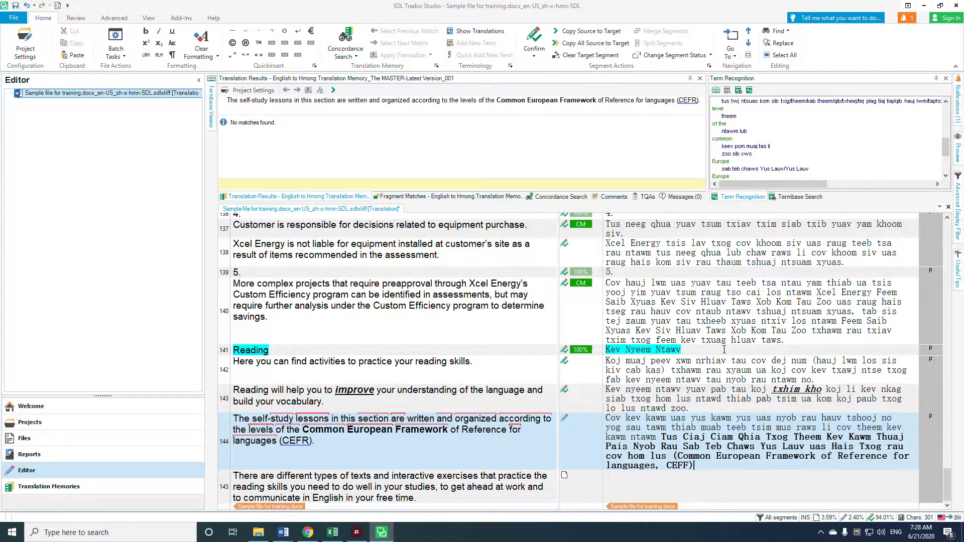
click(741, 475)
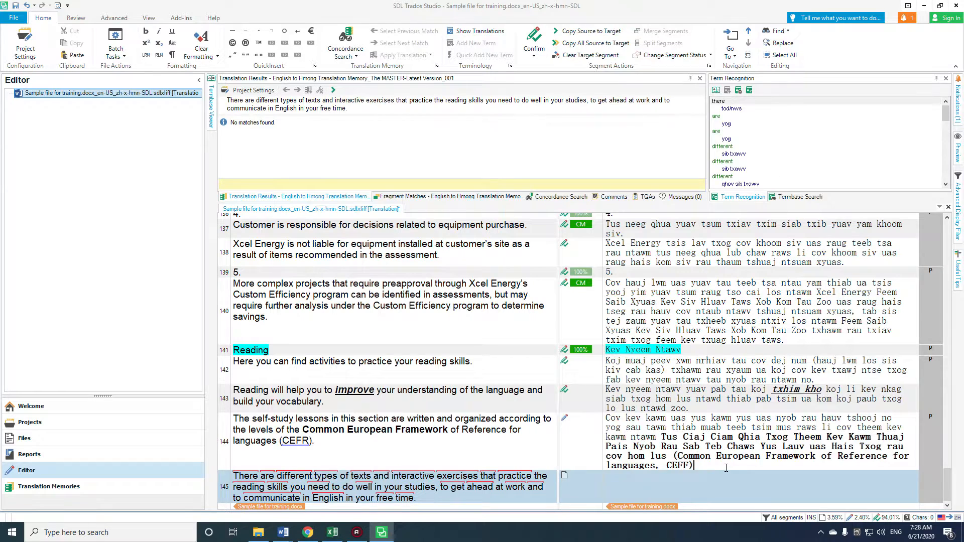
click(726, 468)
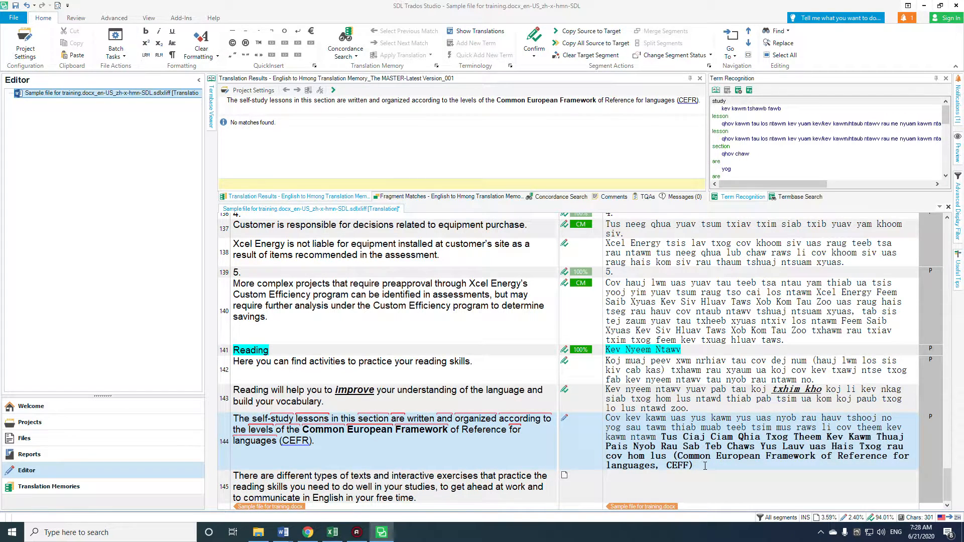
drag(704, 467, 610, 427)
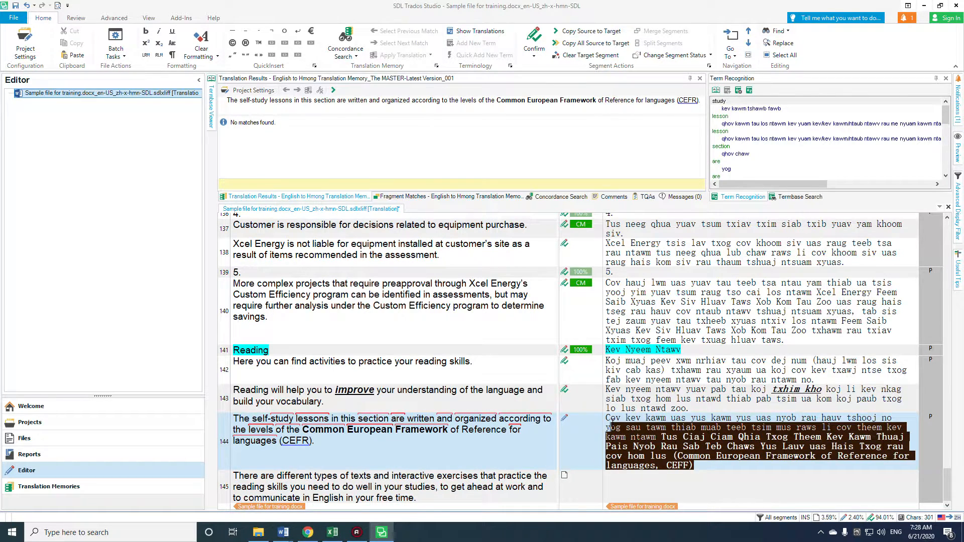
click(638, 436)
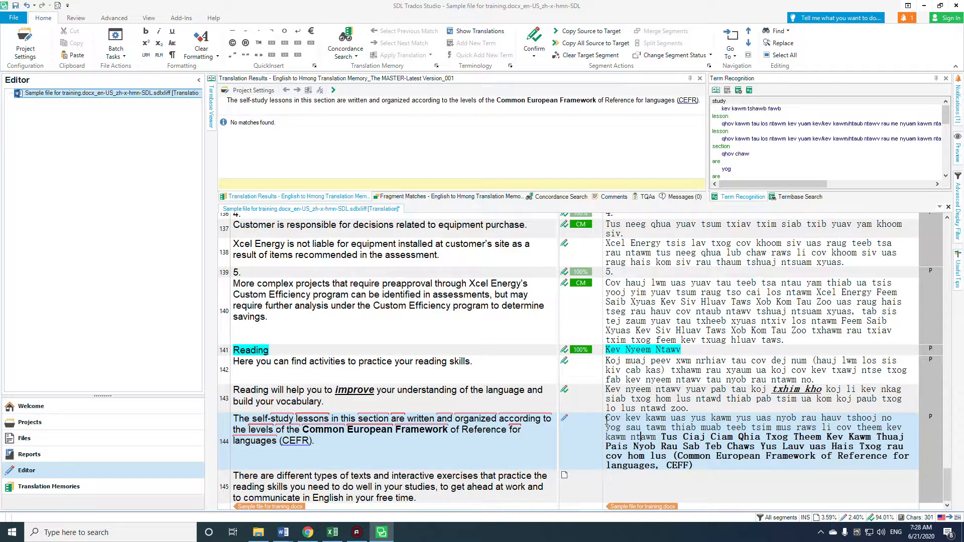
drag(607, 419, 699, 463)
key(ctrl+c)
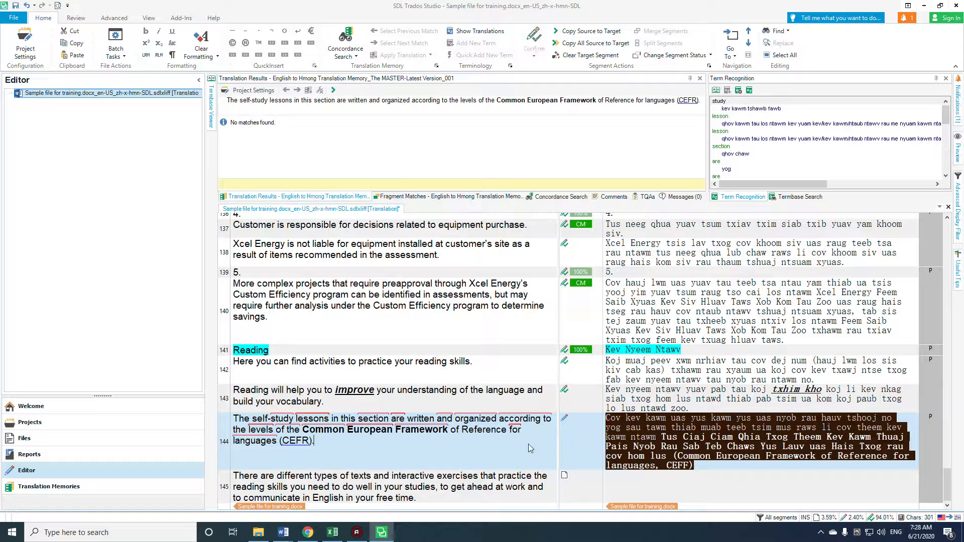
Step: Copy the source into the segment 144 target and replace "The self-study lessons" through "levels of the" with the copied Hmong translation
click(704, 466)
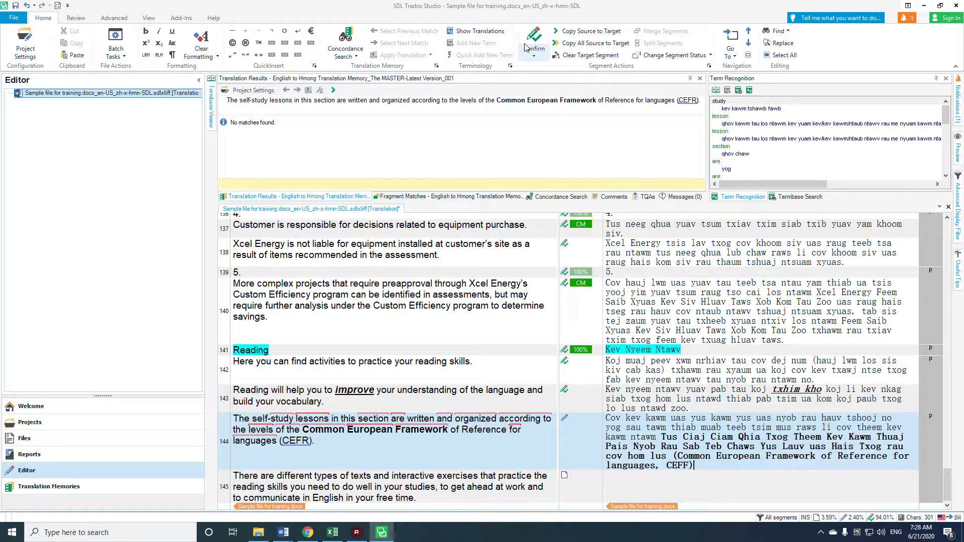
click(590, 31)
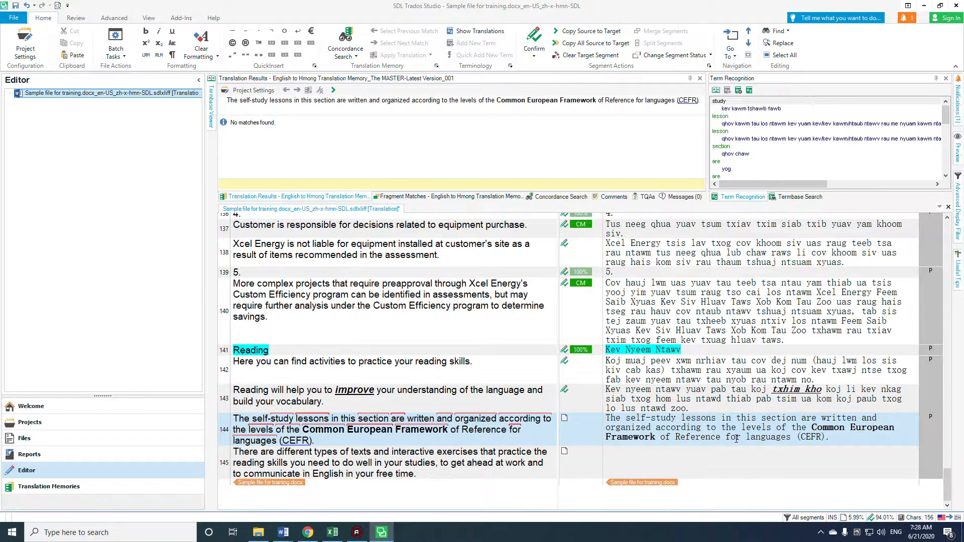
drag(609, 421, 807, 428)
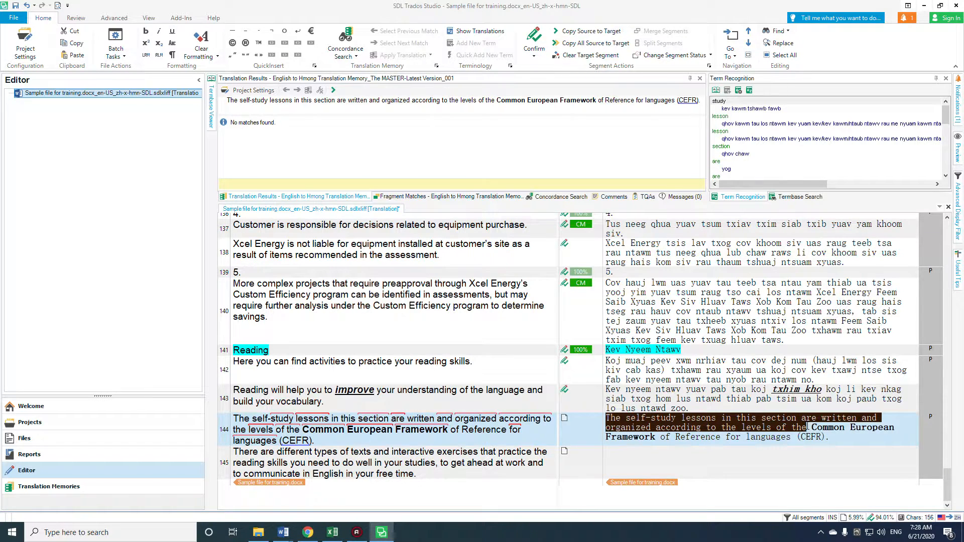
key(ctrl+v)
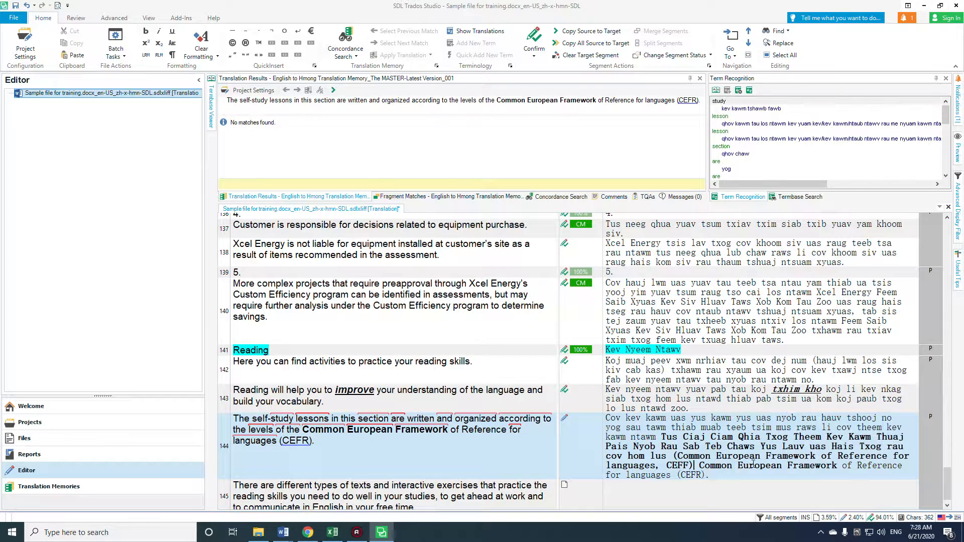
Step: Replace the non-bold "of Reference for languages (CEFR)" in the segment 144 target with "uas Hais Txog rau cov"
click(838, 466)
drag(705, 477, 847, 466)
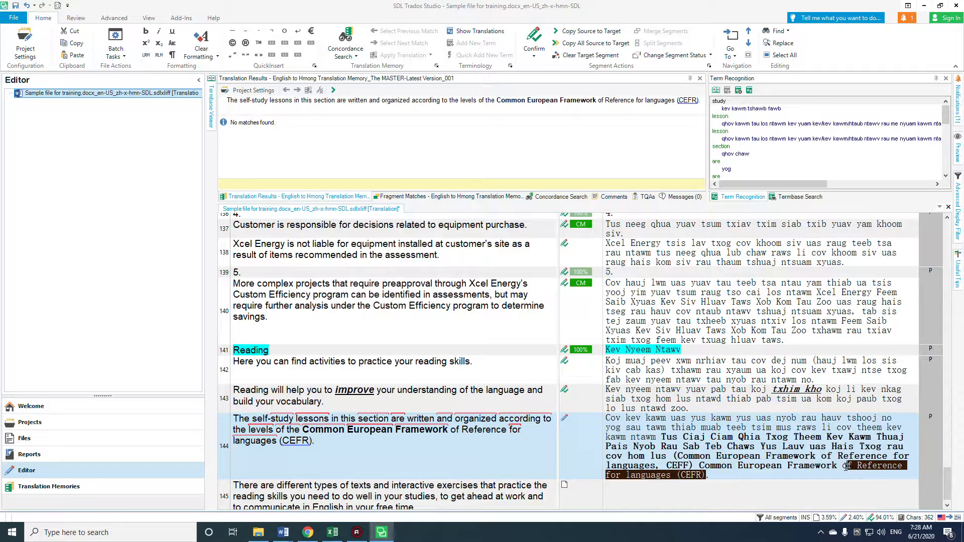
key(Delete)
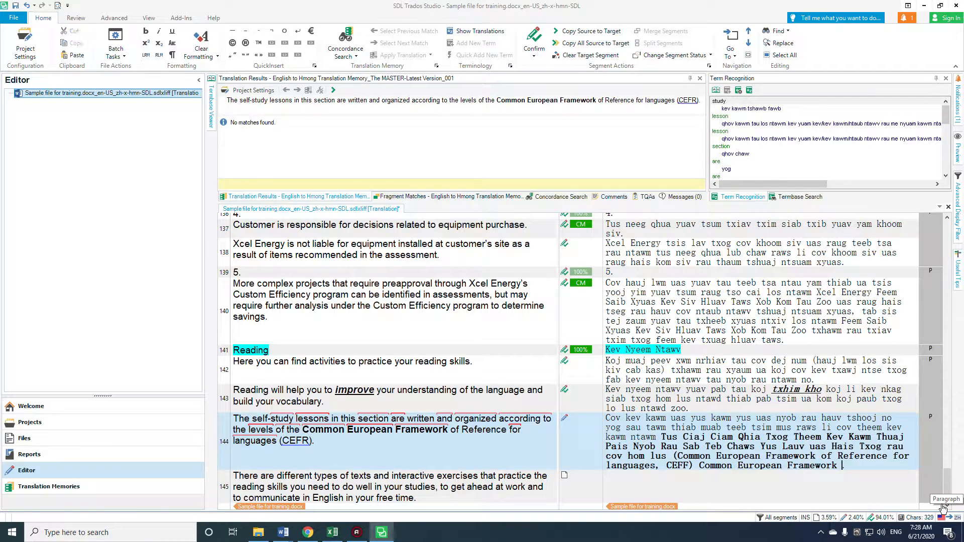
text(UAS)
key(BackSpace)
key(BackSpace)
key(BackSpace)
text(uas)
text(Hais Txo)
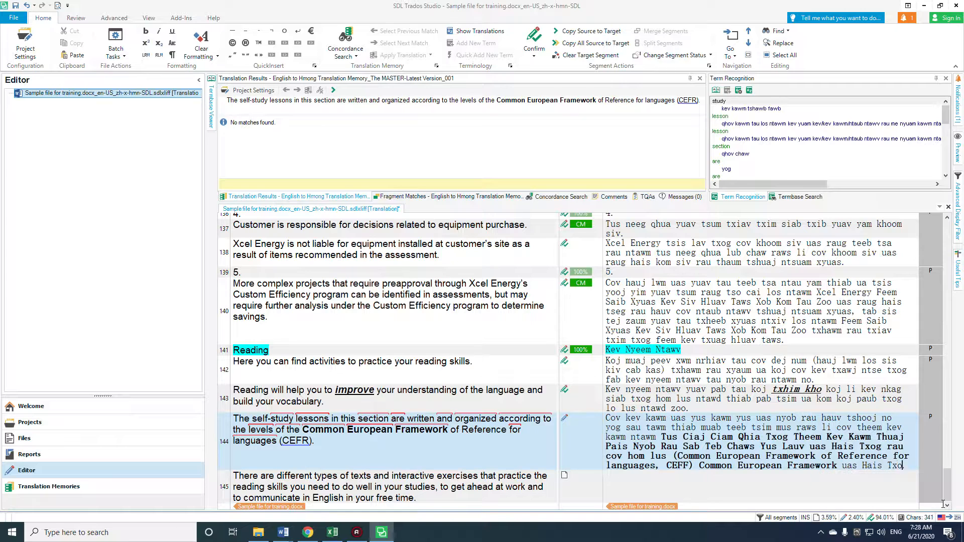
text(g rau )
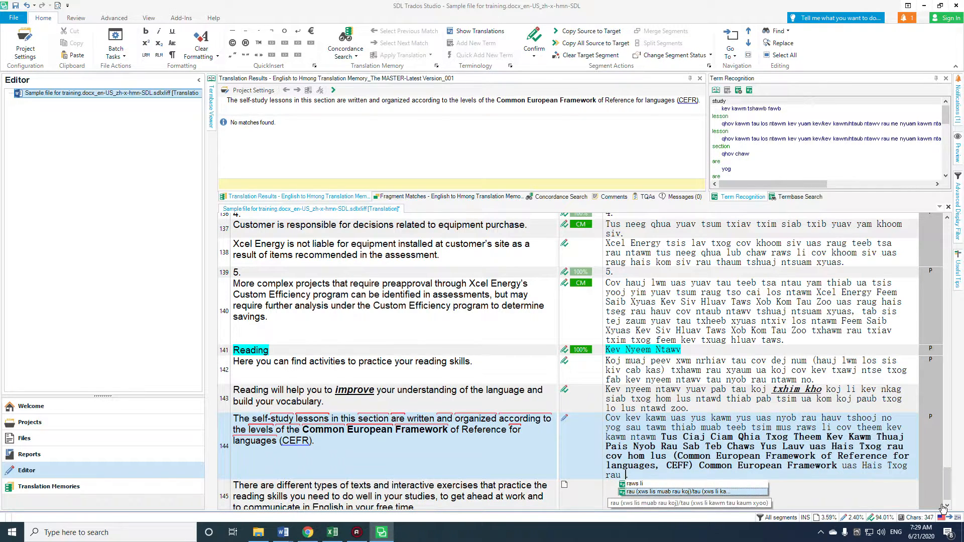
text(cov)
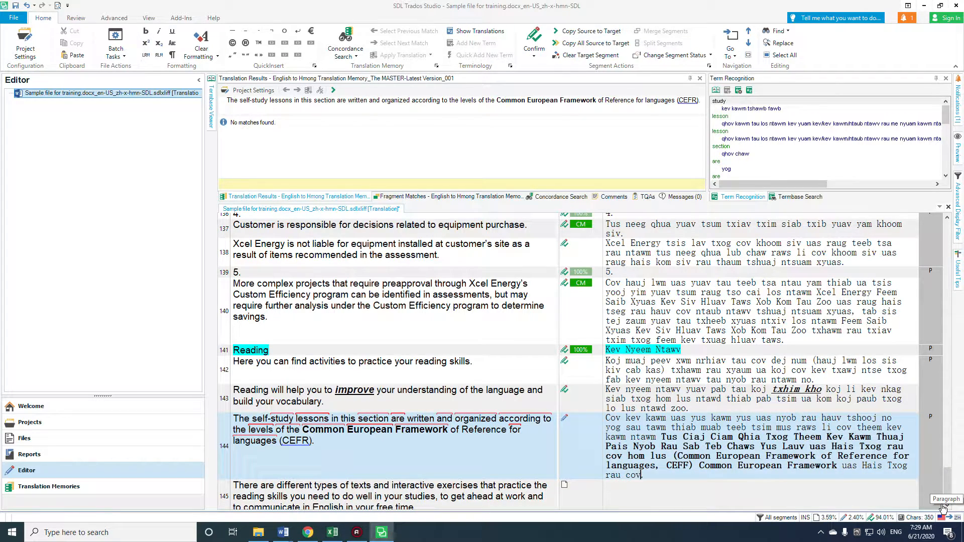
Step: Complete the non-bold ending of segment 144 with "hom lus (Common European Framework of Reference for languages, CEFR)."
text( hom lus (Common Europe)
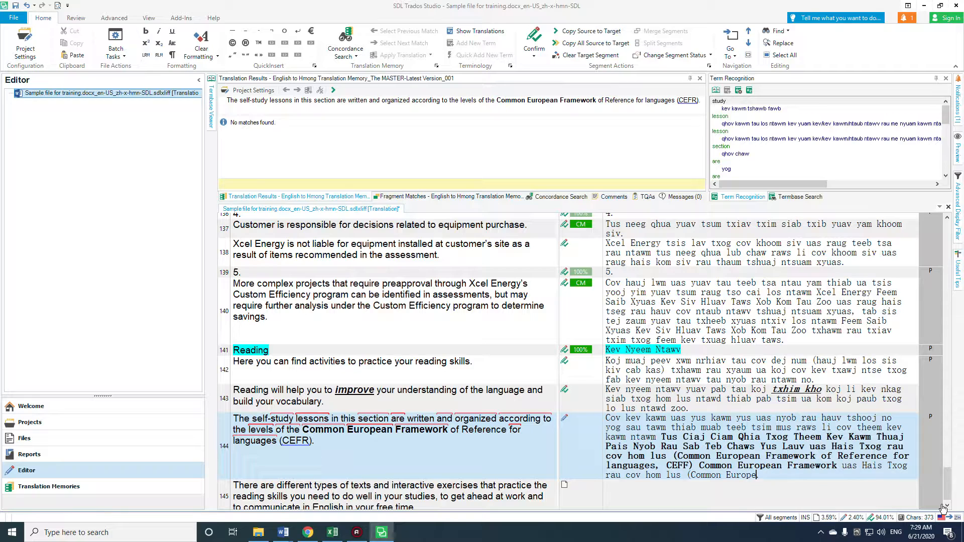
text(an Framework of Refere)
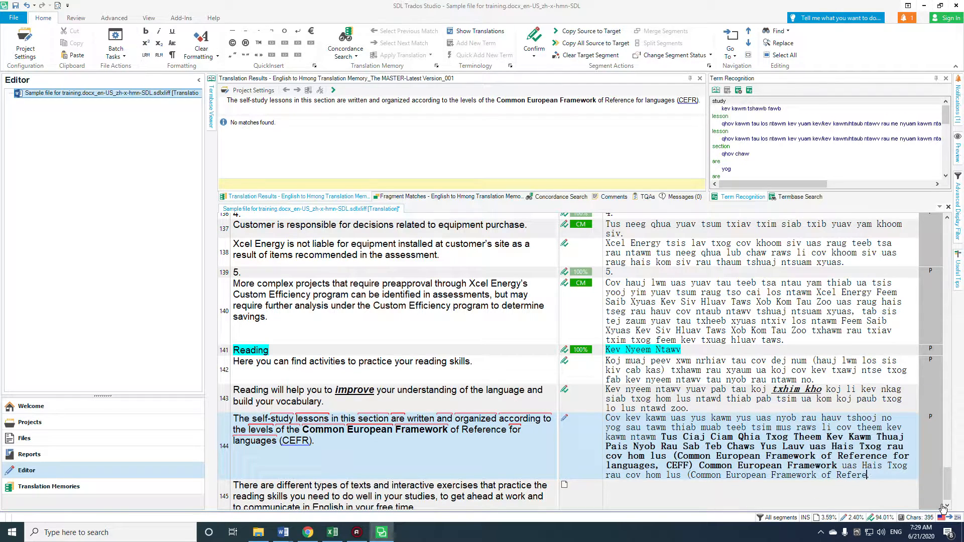
text(nce for)
key(BackSpace)
key(BackSpace)
text(or )
text(lang)
text(uage)
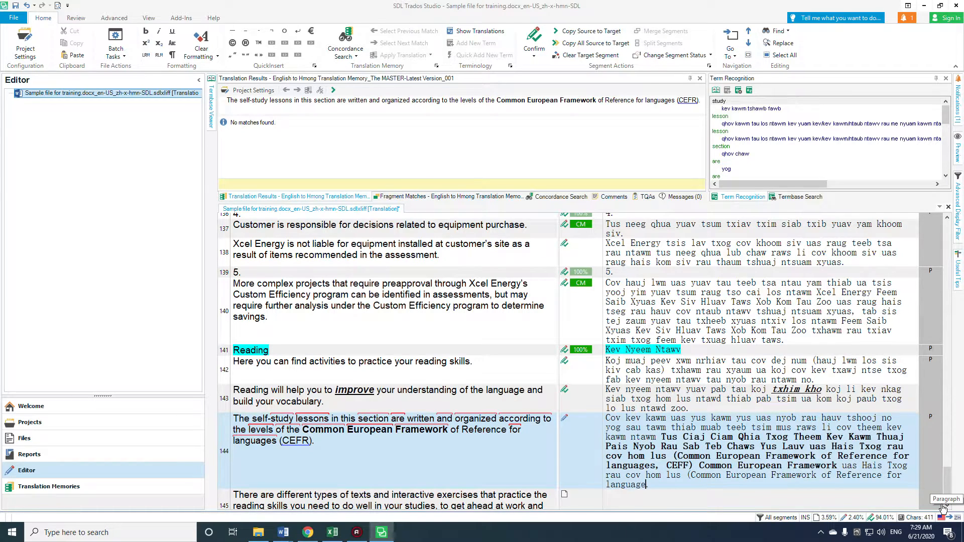
text(s, CE)
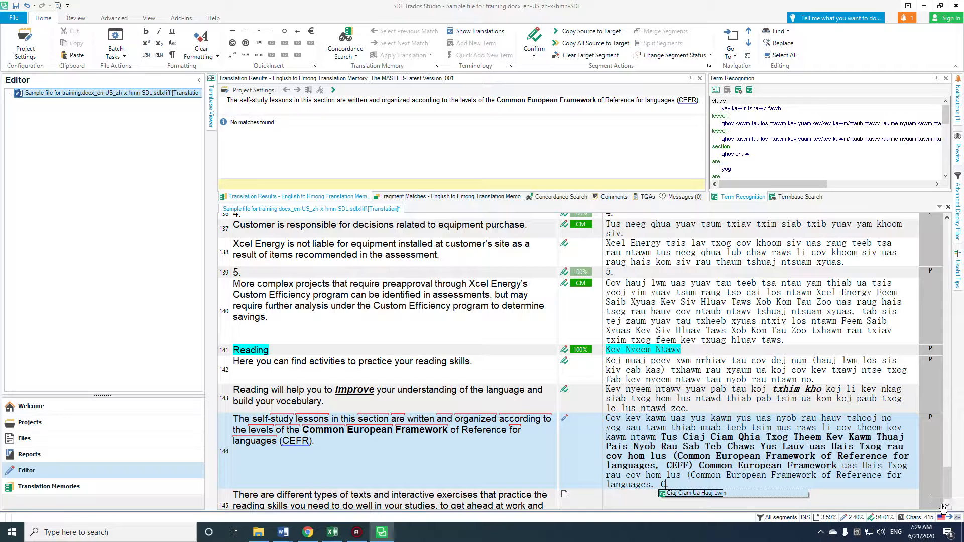
text(FF.)
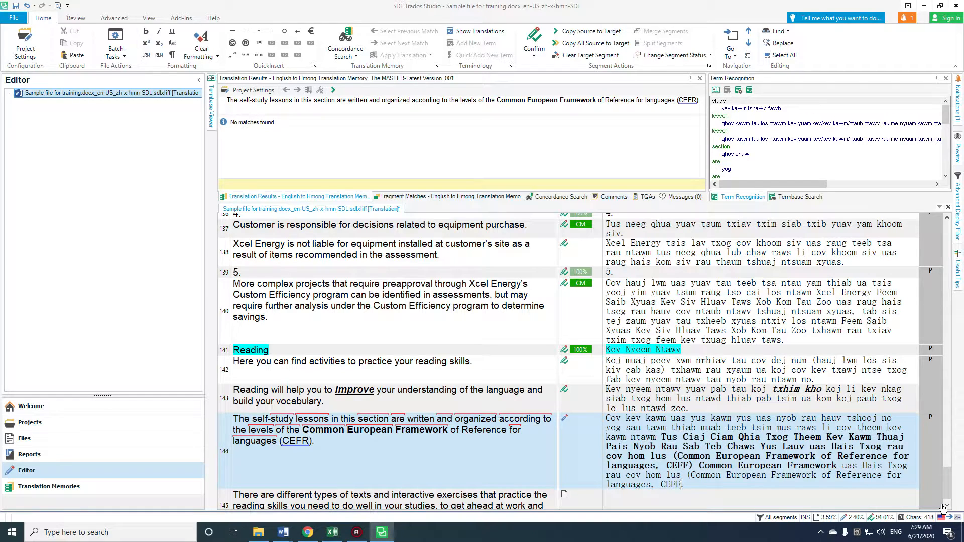
key(BackSpace)
text(R).)
Step: Delete the duplicate bold text between "Yus Lauv" and the non-bold "uas Hais Txog" in the target, and confirm segment 144
drag(838, 466, 810, 448)
key(Delete)
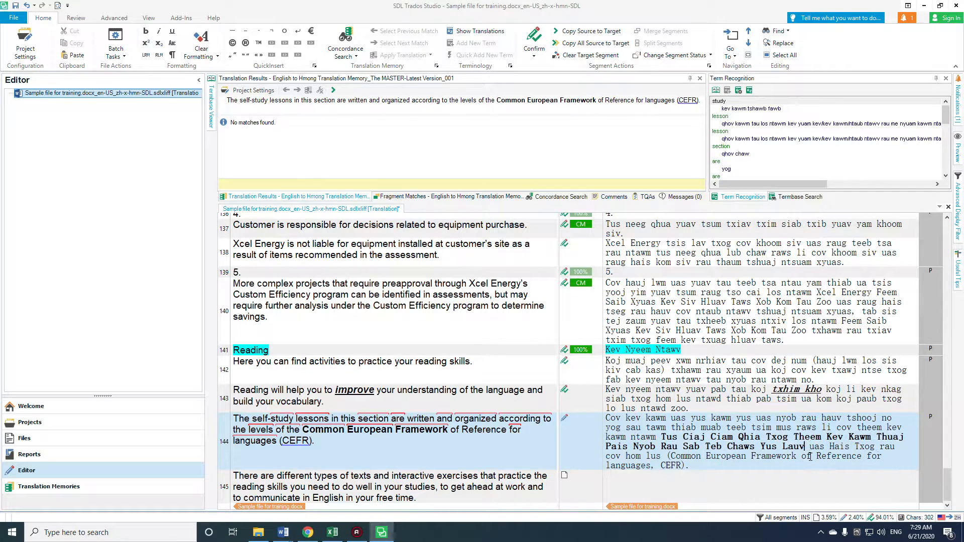
click(697, 467)
click(723, 446)
key(BackSpace)
click(535, 37)
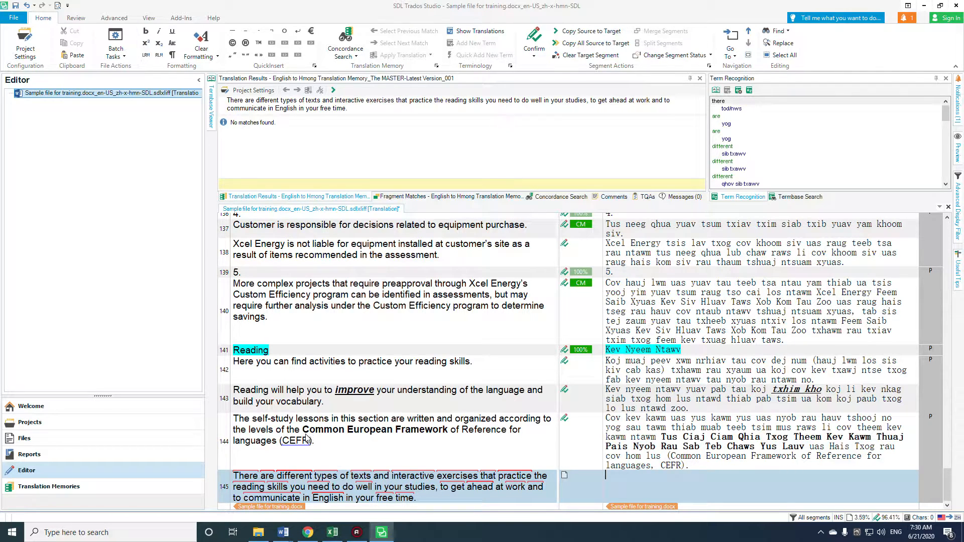
mouse_move(303, 431)
mouse_down()
mouse_move(367, 442)
mouse_move(447, 435)
mouse_move(311, 446)
mouse_up()
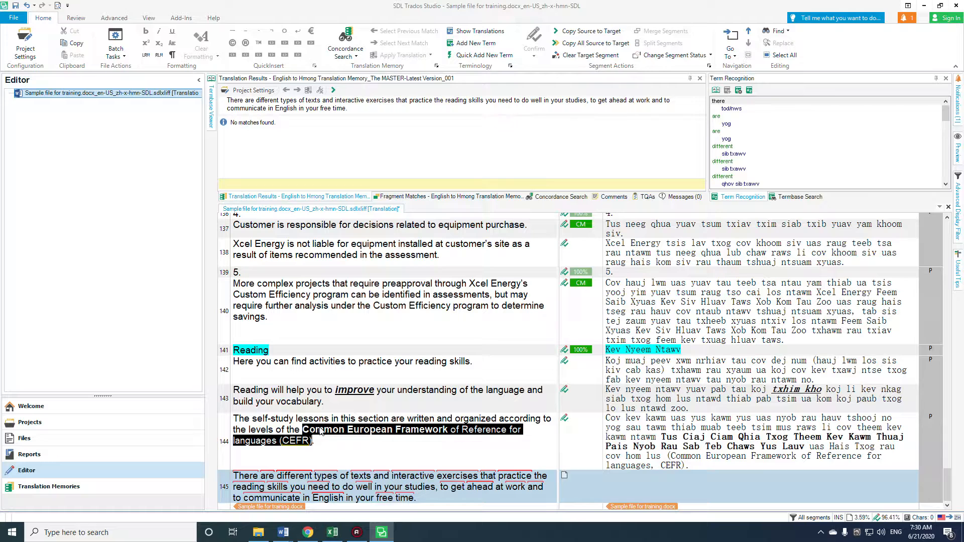
click(371, 448)
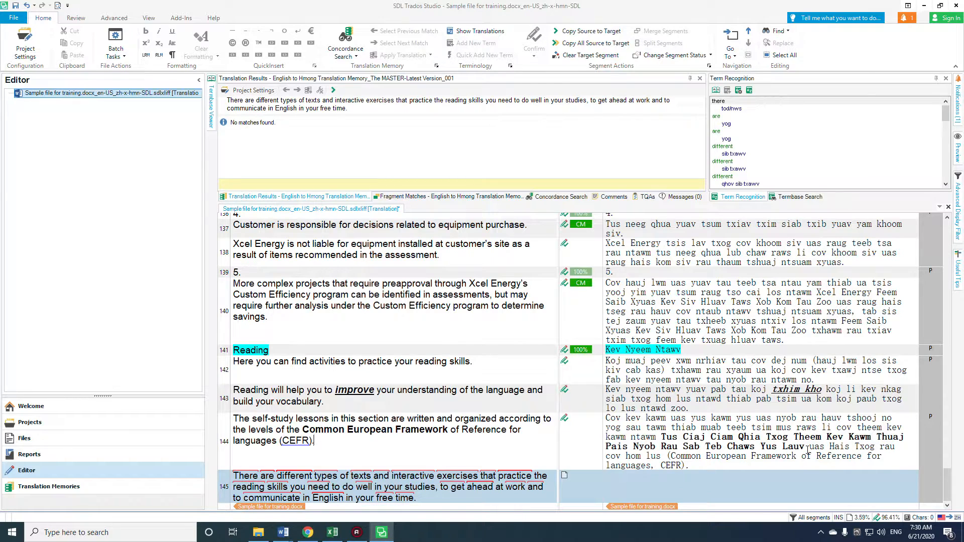
click(671, 456)
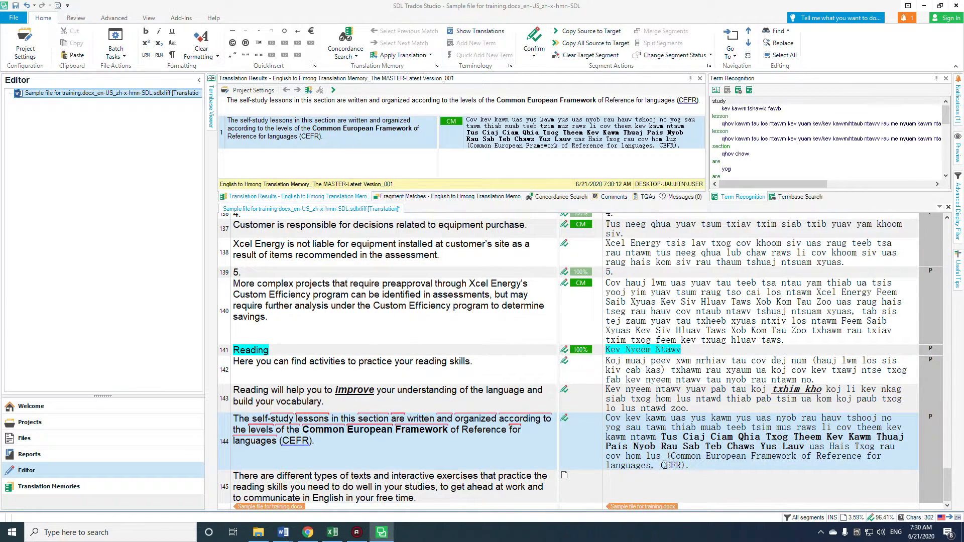
Step: Begin the segment 145 target translation with "Muaj ntau hom"
click(649, 480)
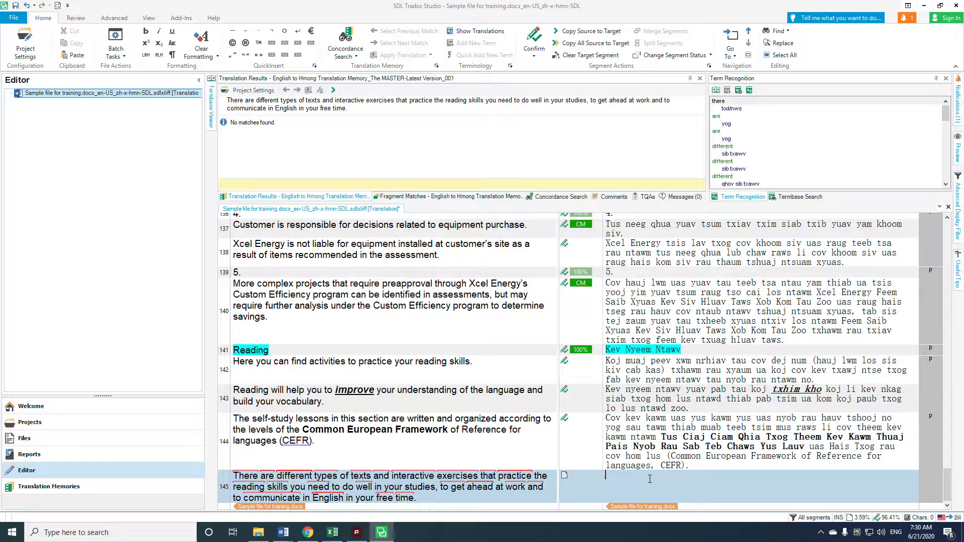
text(mUAJ)
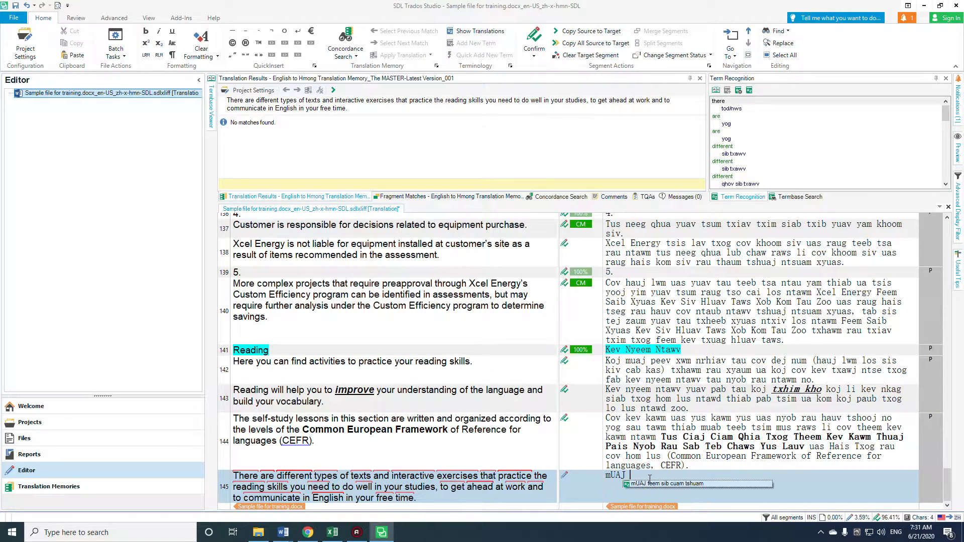
key(BackSpace)
key(BackSpace)
text(Muaj)
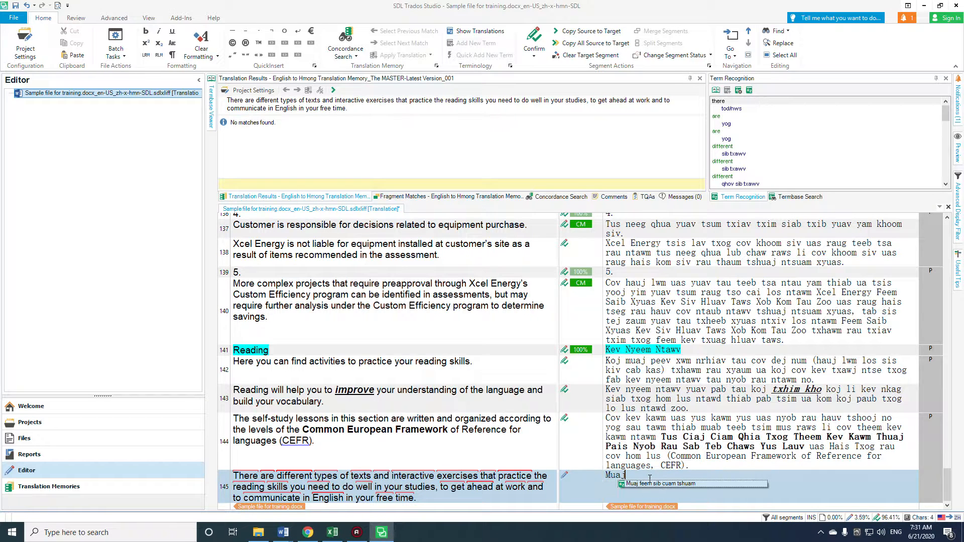
text( ntau )
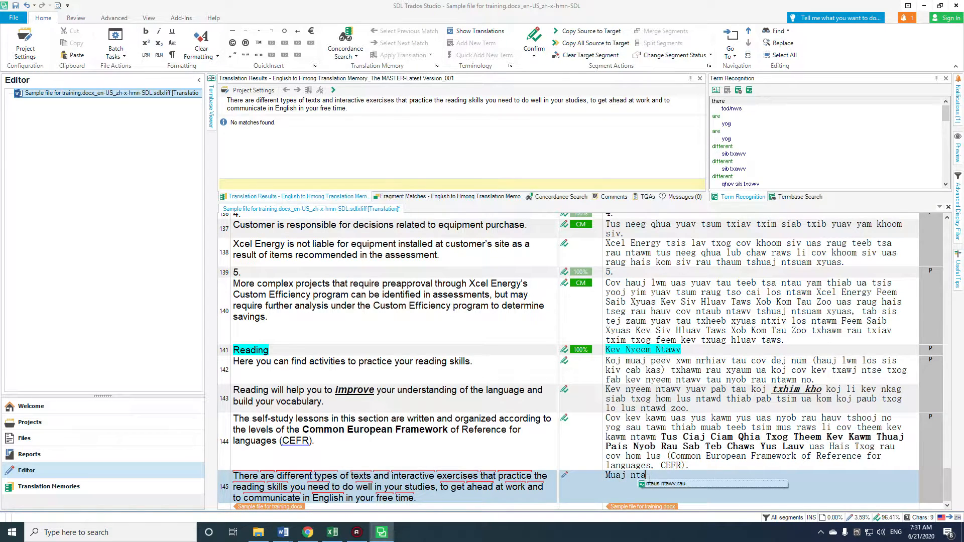
text(c)
key(BackSpace)
text(hom)
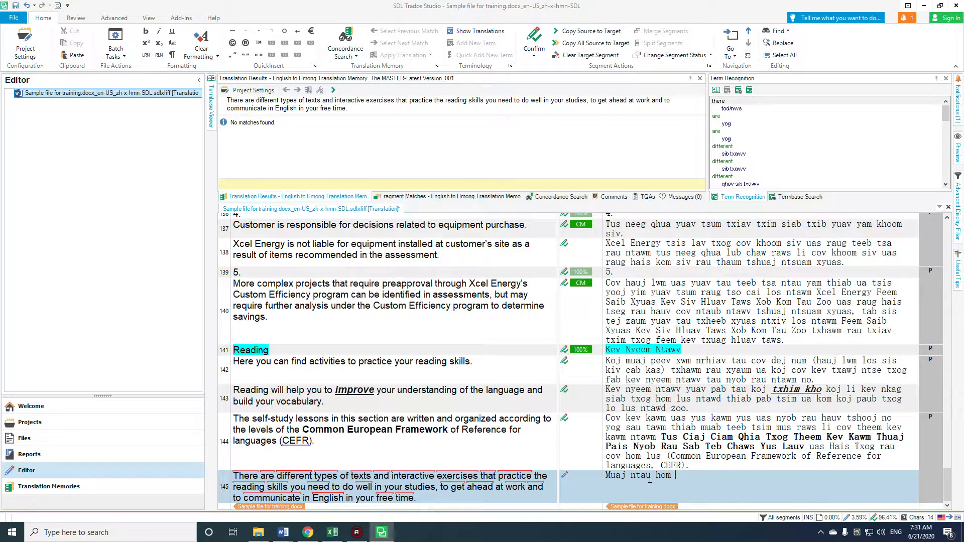
Step: Continue the segment 145 target translation with "ntawm cov ntawv thiab"
key(BackSpace)
text(ntawm cov)
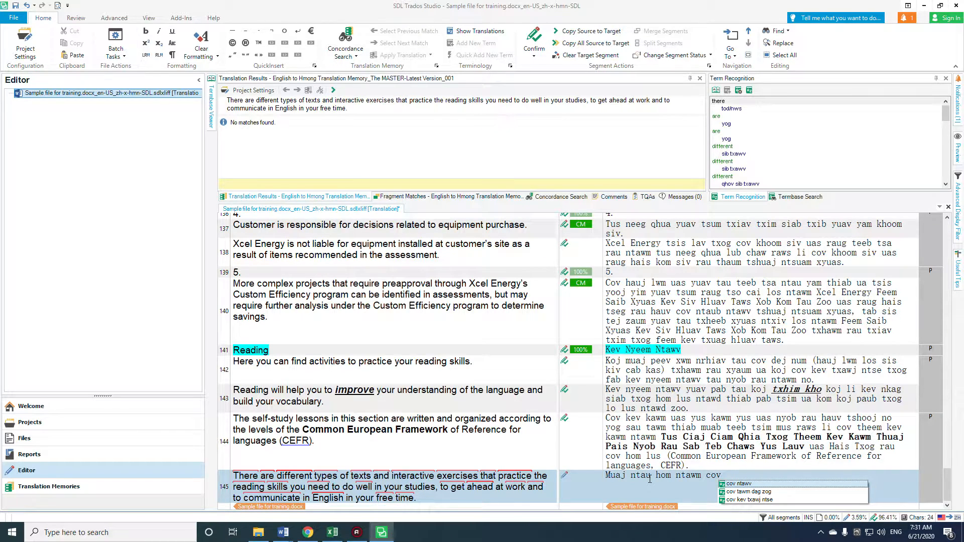
text( ntaw)
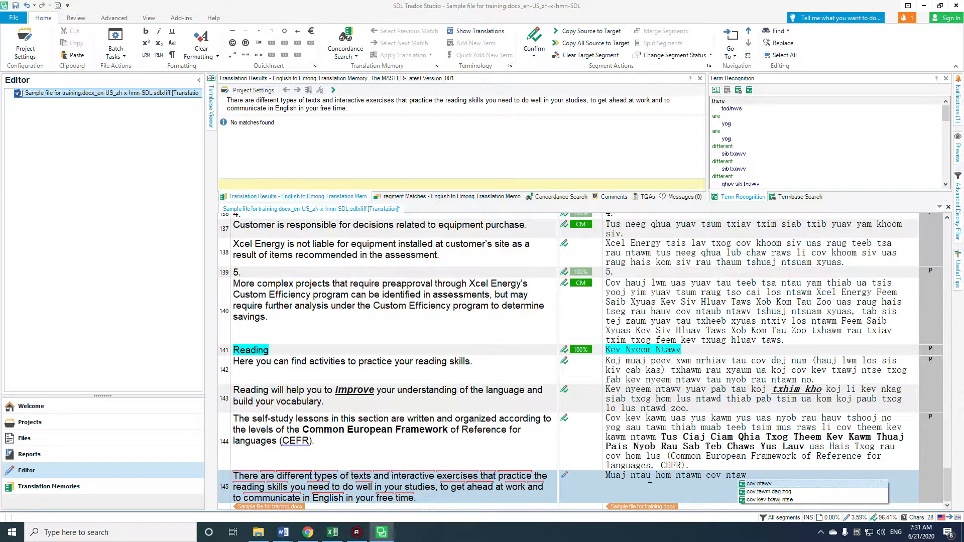
text(v thiab)
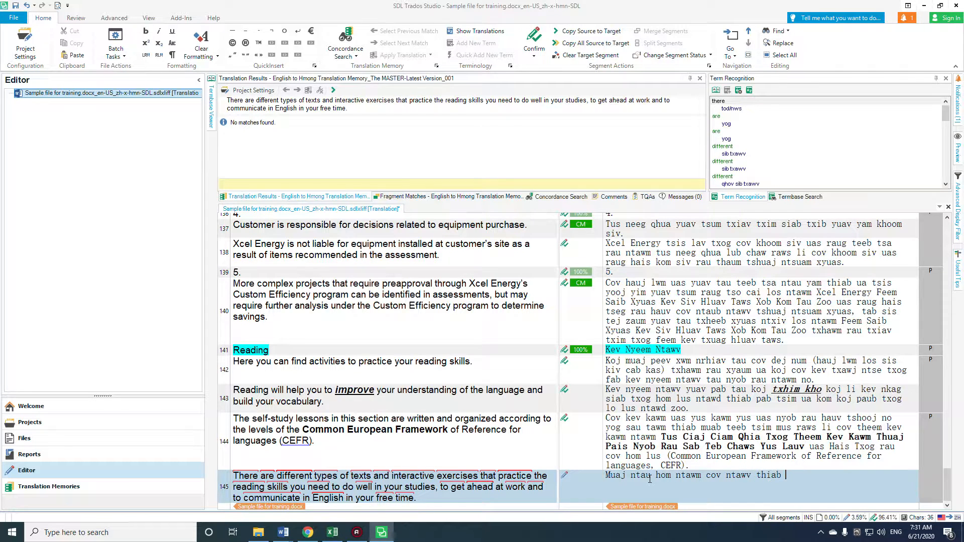
key(BackSpace)
key(BackSpace)
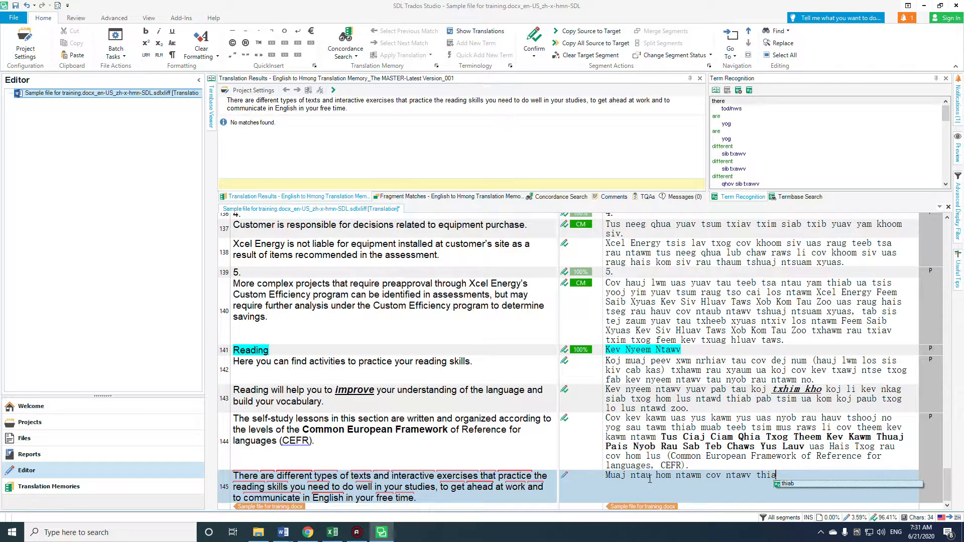
Step: Add "cov ntaub ntawv rau xyaum kawm" to the segment 145 target as the wording for the exercises
text(b cov )
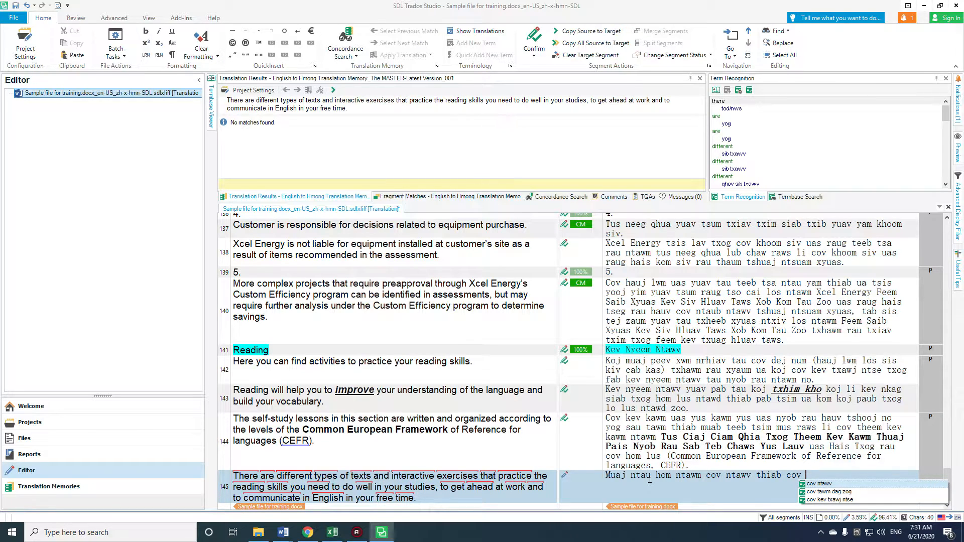
text(nta)
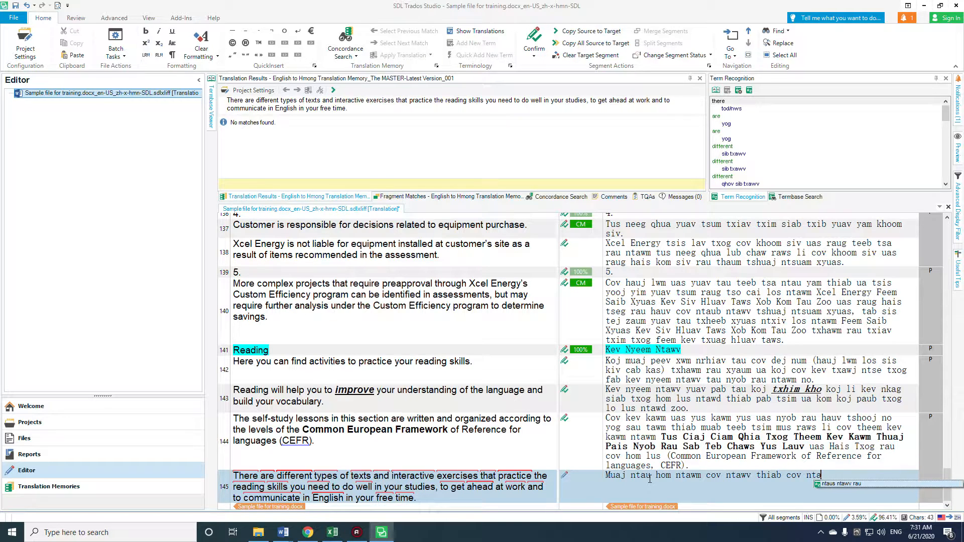
text(ub ntawd)
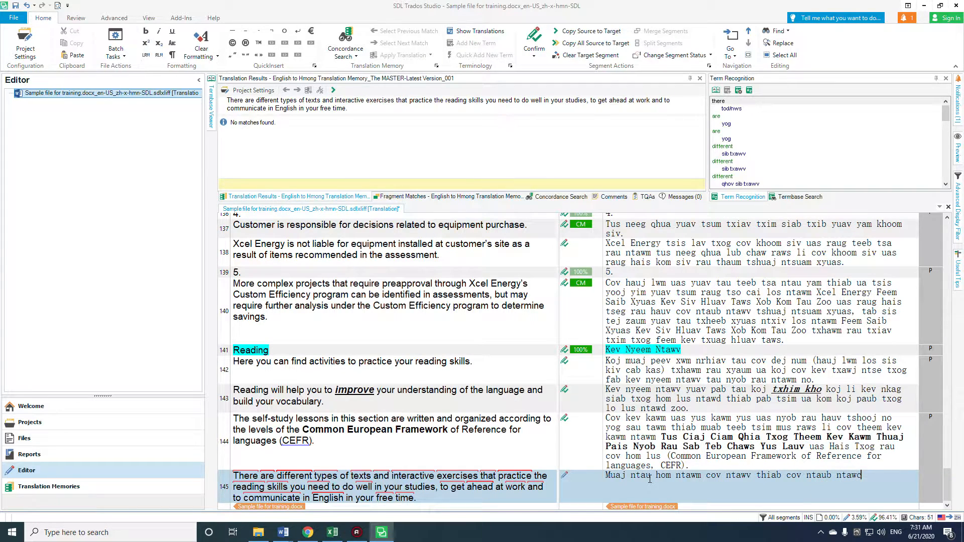
key(BackSpace)
text(v rau xy)
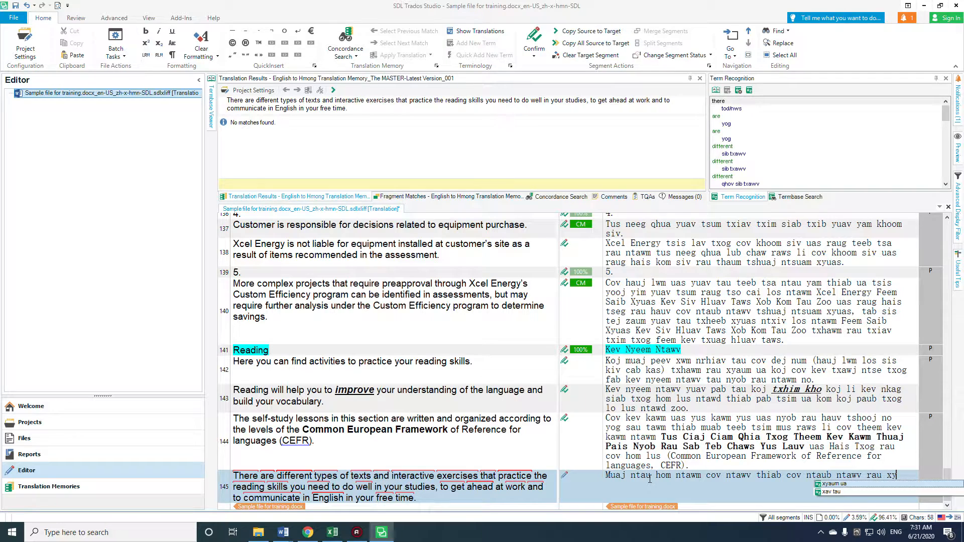
text(aum kawm)
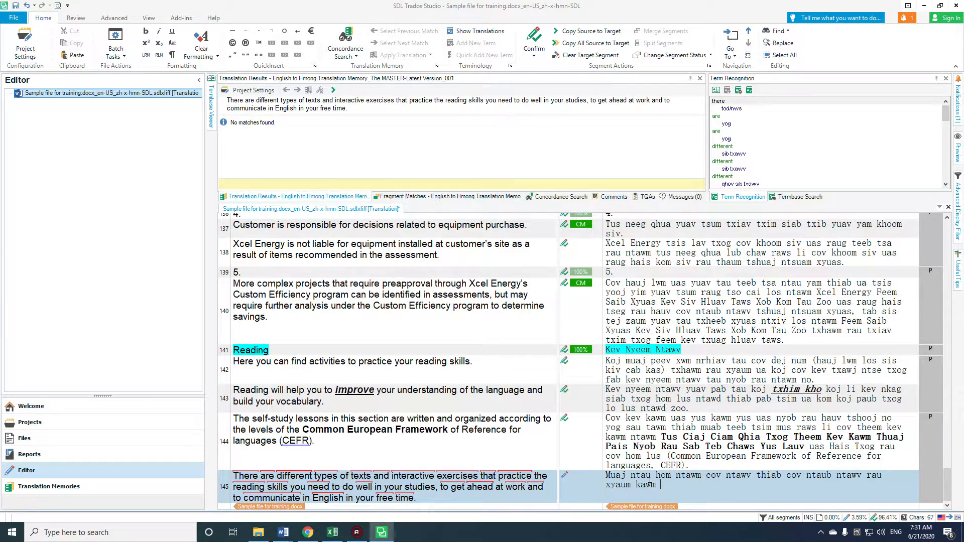
Step: Check the recognized terms for "interactive" and "exercised", and extend the segment 145 target with "sib tham uas sib txawv"
scroll(746, 138, down, 2)
scroll(753, 157, down, 2)
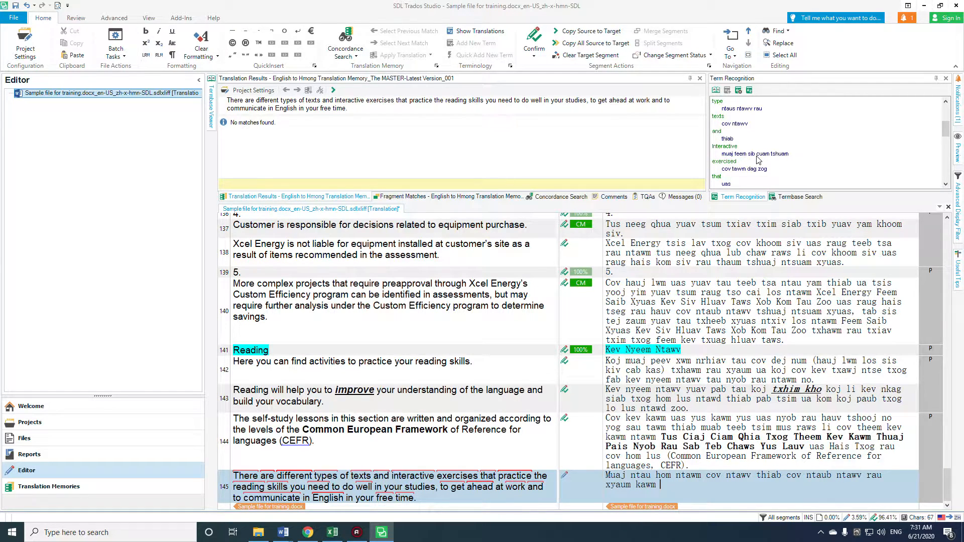
scroll(854, 176, down, 1)
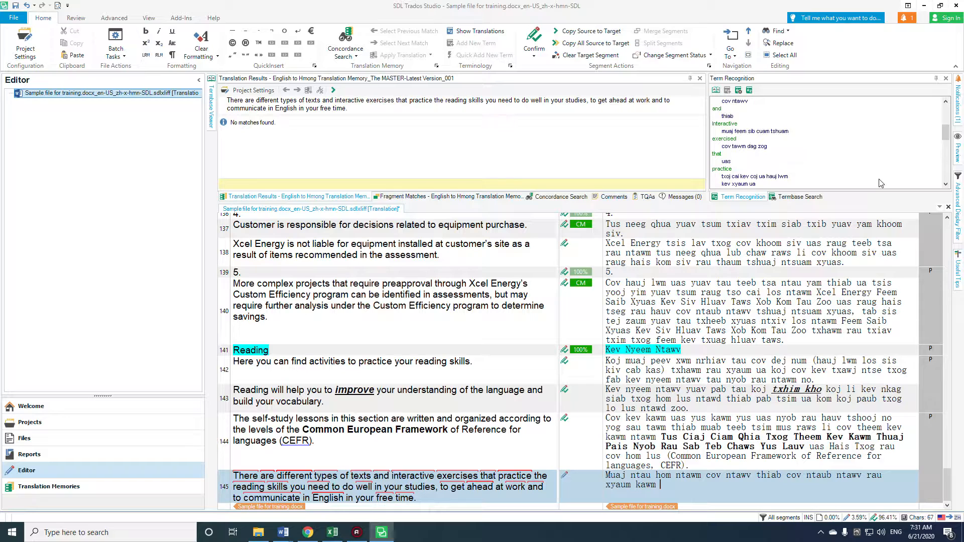
text(sib tham )
text(ua)
text(s )
text(zoo)
key(BackSpace)
key(BackSpace)
key(BackSpace)
key(BackSpace)
text(si)
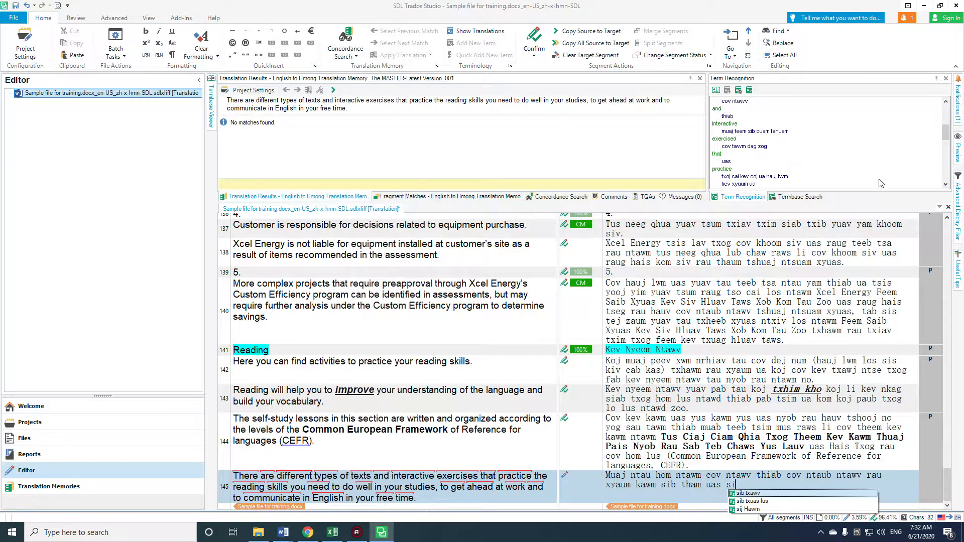
text(b txawv)
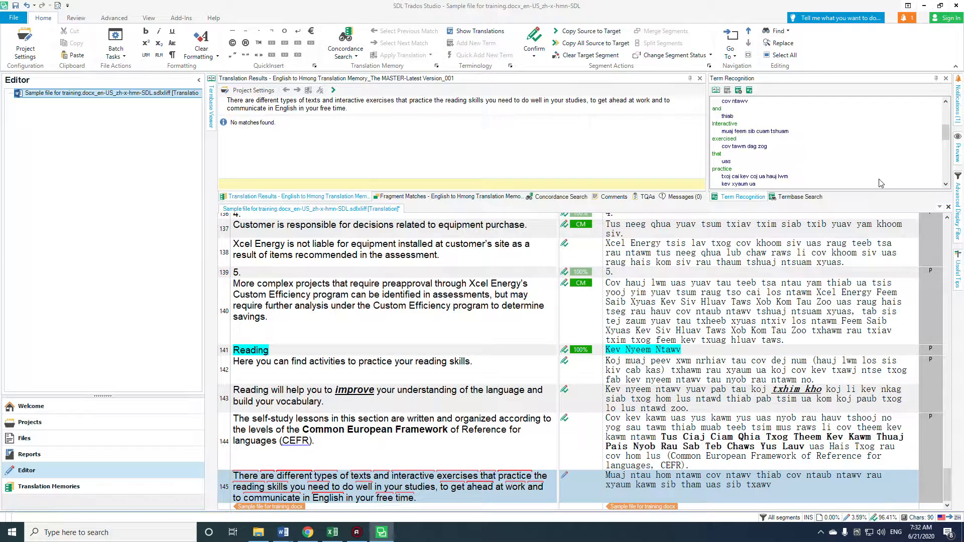
Step: Translate the reading-skills practice clause in segment 145 as "uas pab koj xyau ua cov kev txawj ntse txog fab kev nyeem ntawv"
text( uas )
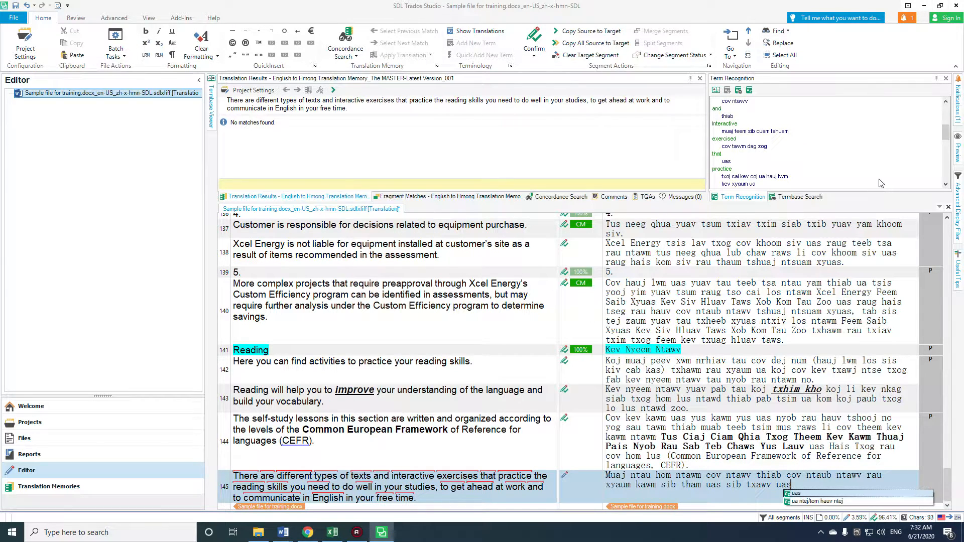
text(pab)
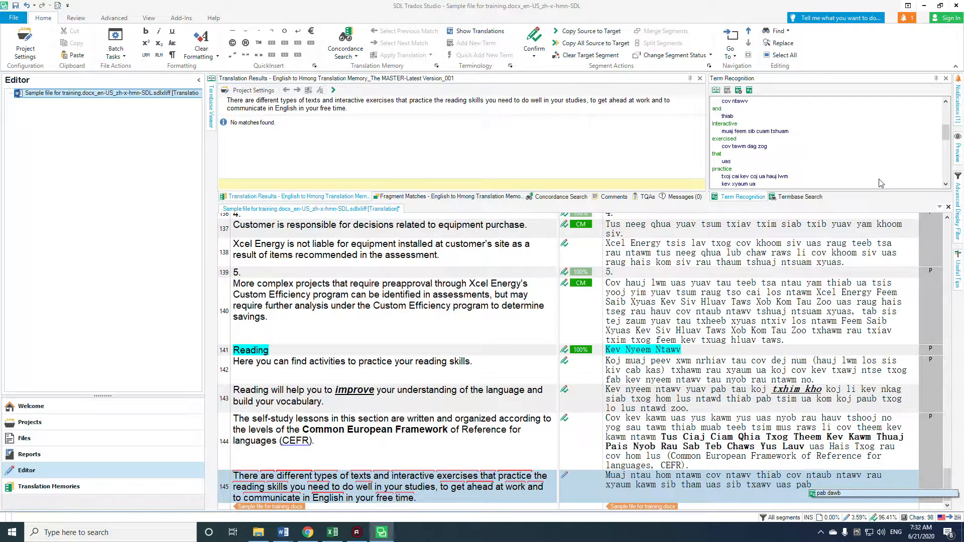
text( koj xyau ua)
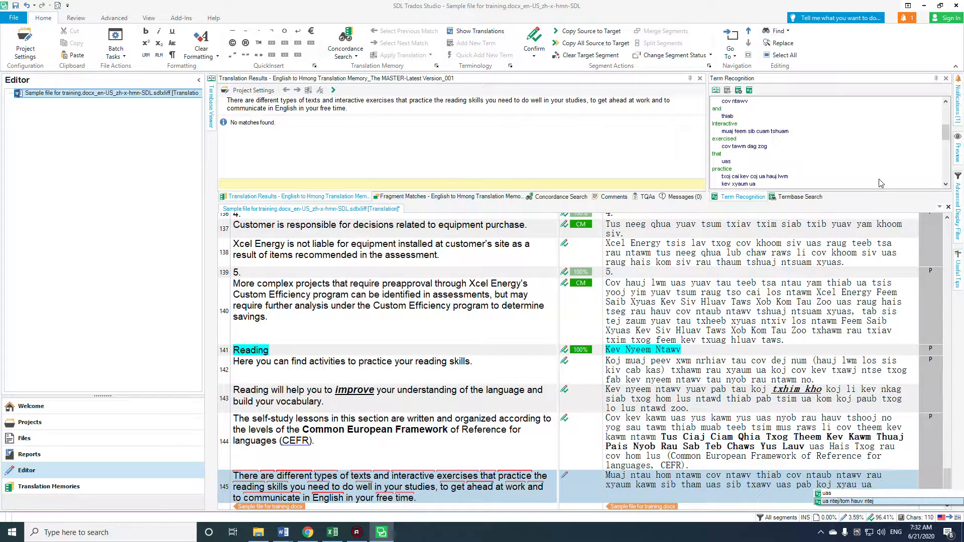
text( cov kev)
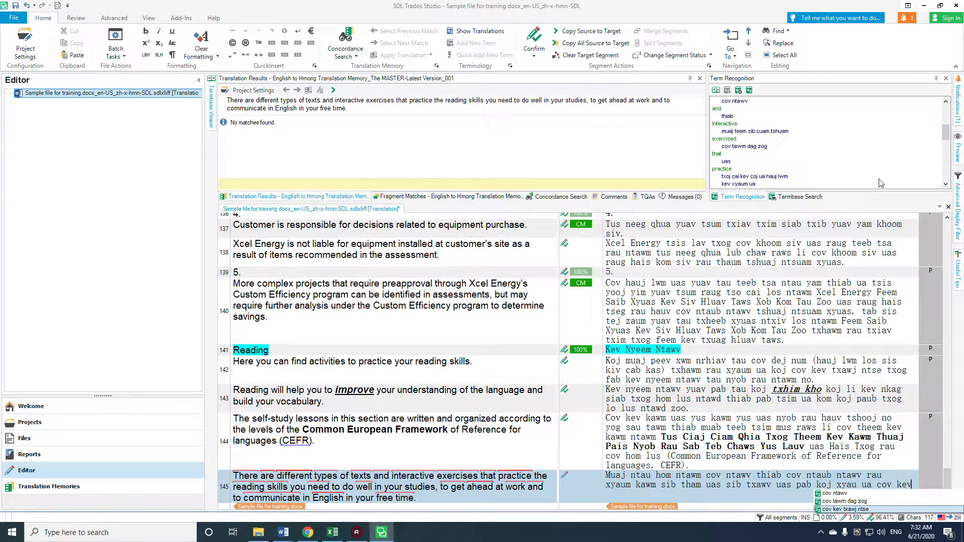
text( txawj nt)
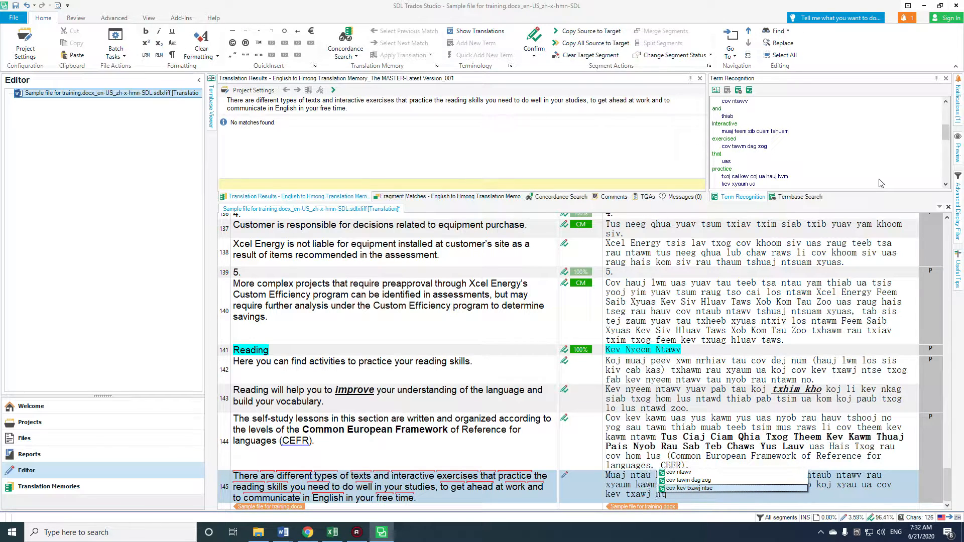
text(se )
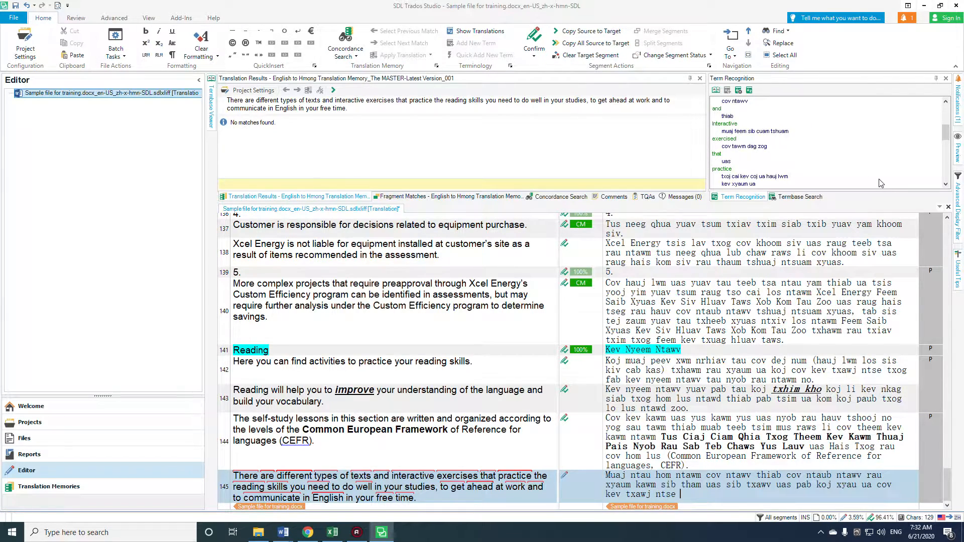
text(txog fab k)
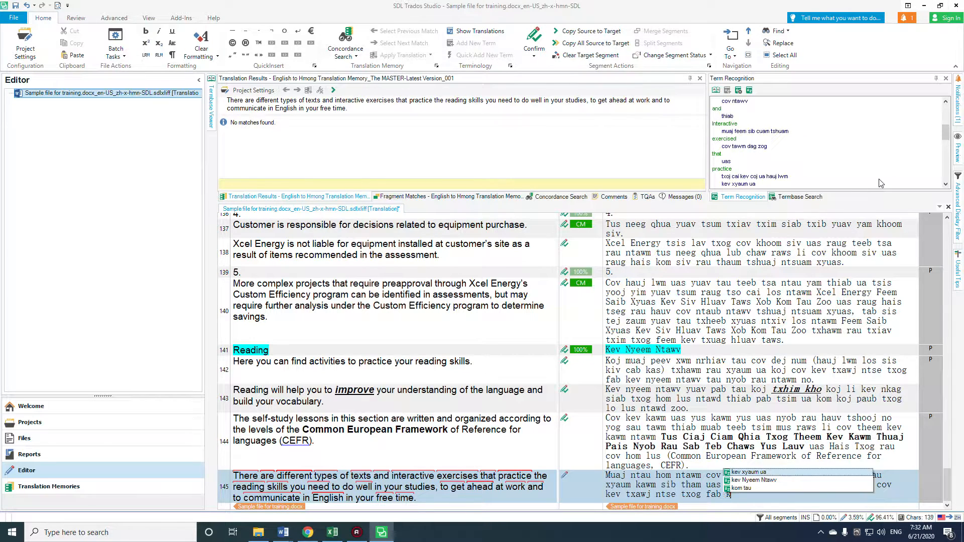
text(ev nyee)
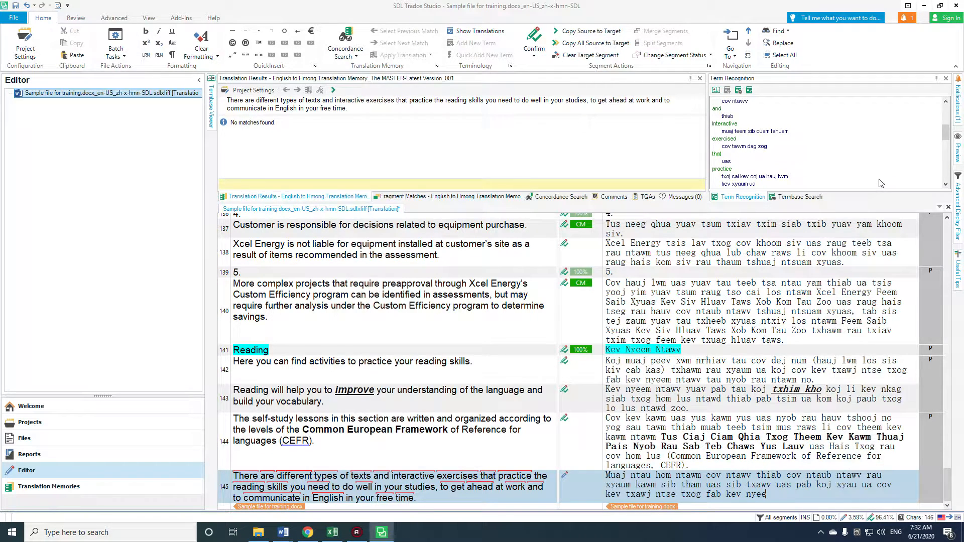
text(m ntawv)
Step: Extend the segment 145 target with "raws li koj xav tau es kom koj thiaj li nyeem tau zoo"
text( uas koj)
key(BackSpace)
key(BackSpace)
key(BackSpace)
key(BackSpace)
key(BackSpace)
key(BackSpace)
key(BackSpace)
key(BackSpace)
key(BackSpace)
text(raws li koj xav tau)
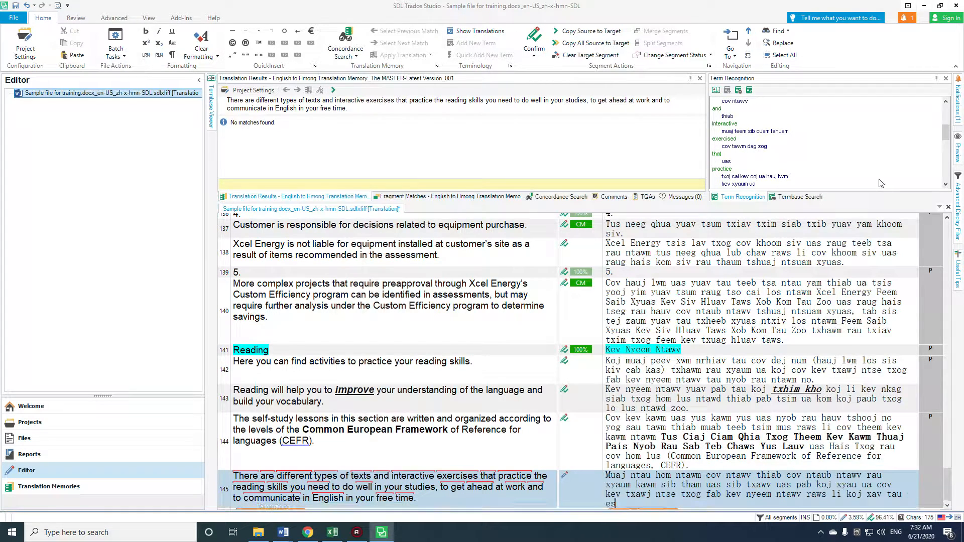
text( es kom koj thiaj li nyeem tau zo)
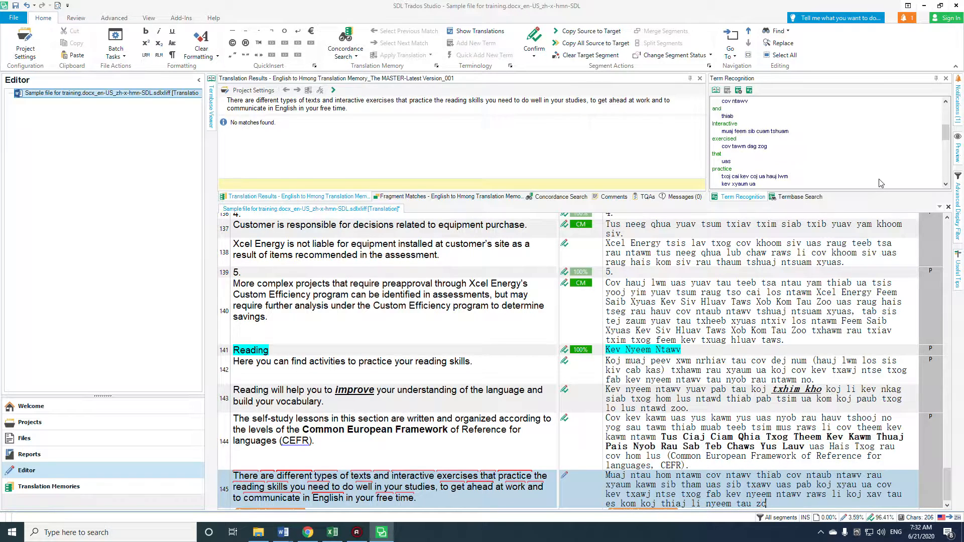
Step: Translate "in your studies," in the segment 145 target as "nyob rau hauv koj cov kev kawm,"
text(o nyob rau hauv cov)
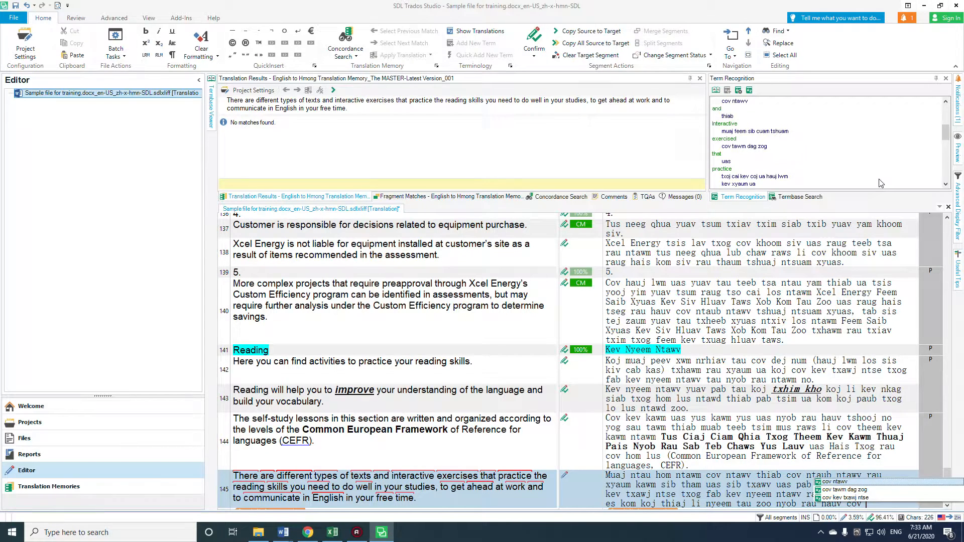
key(BackSpace)
key(BackSpace)
key(BackSpace)
key(BackSpace)
key(BackSpace)
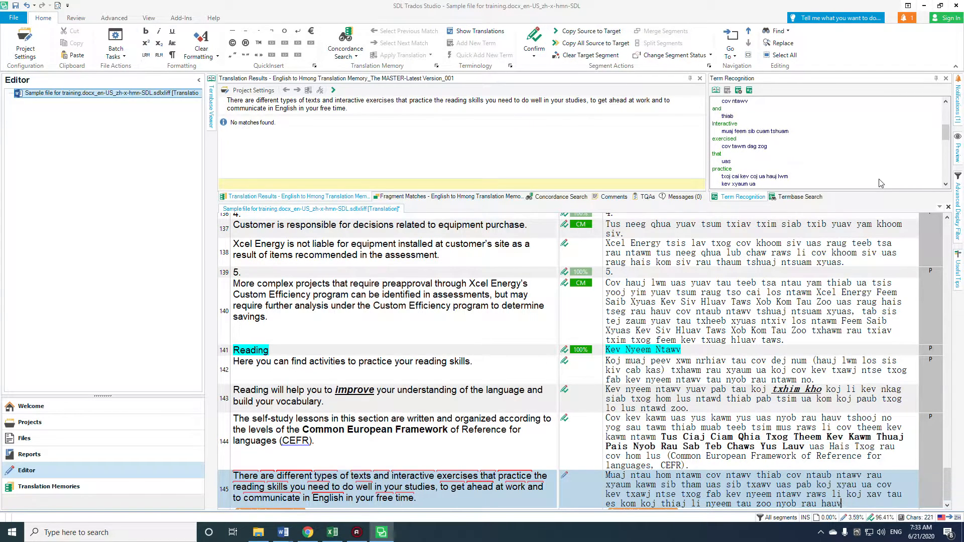
text(koj cov kev)
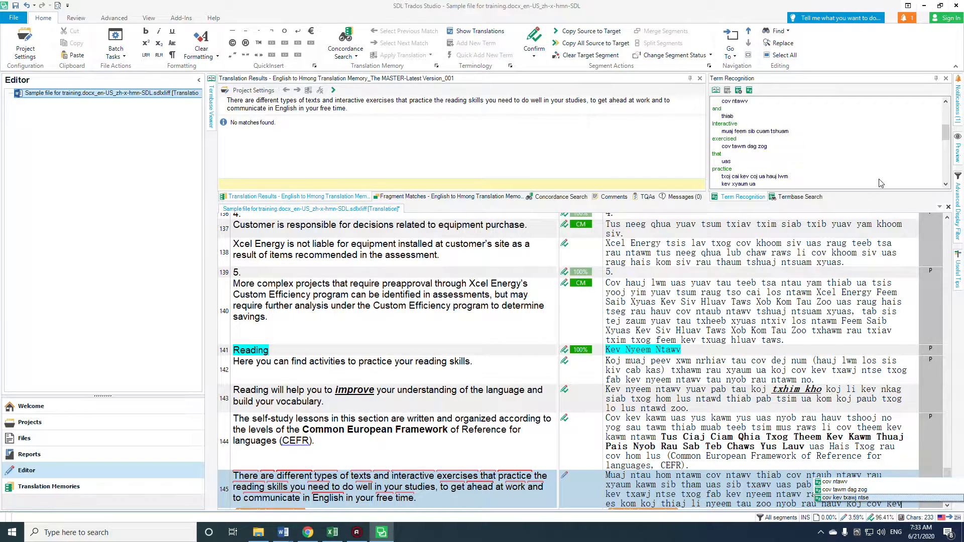
text( kawm,)
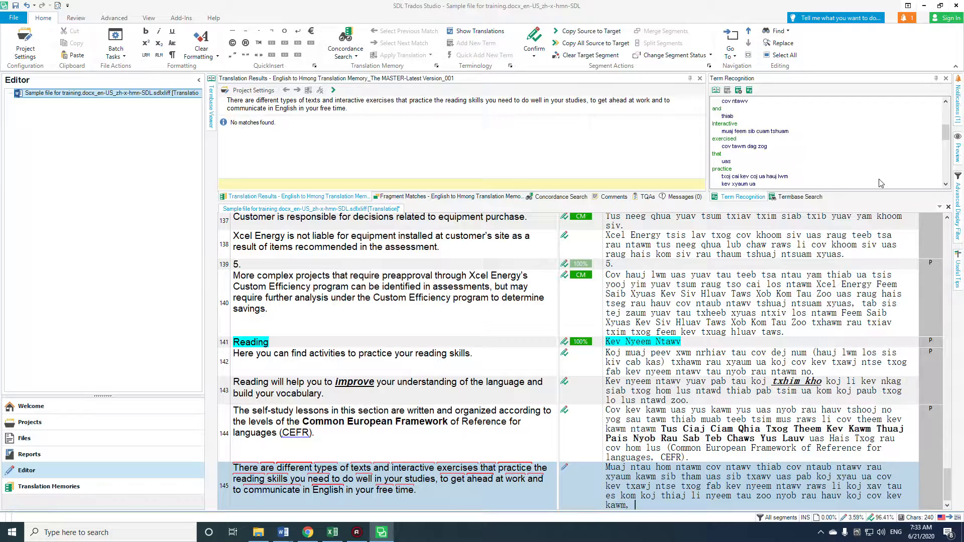
Step: Translate "to get ahead at work" in the segment 145 target as "thiaj li siv ua hauj lwm tau"
text(thiaj li)
text(siv ua)
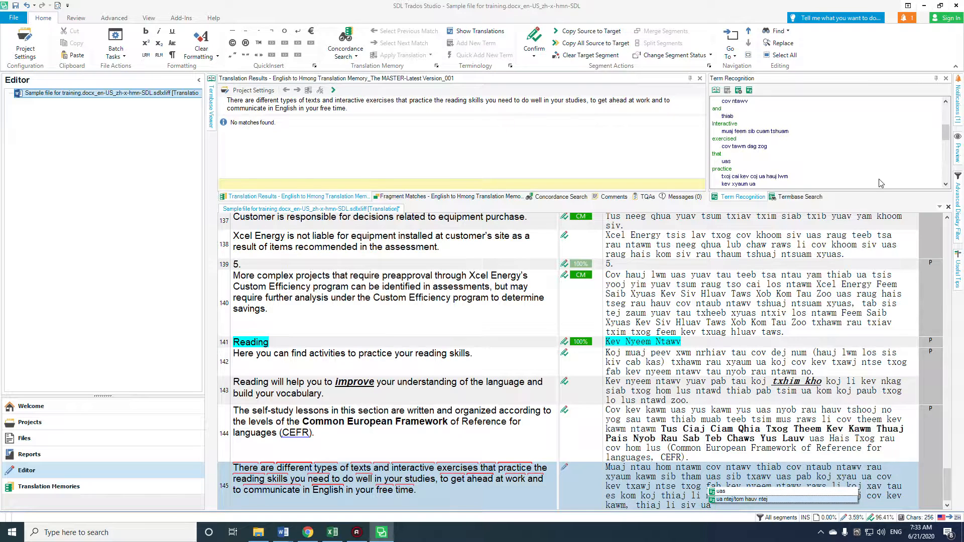
text( hauj kwm tau)
key(BackSpace)
key(BackSpace)
key(BackSpace)
key(BackSpace)
key(BackSpace)
key(BackSpace)
key(BackSpace)
key(BackSpace)
key(BackSpace)
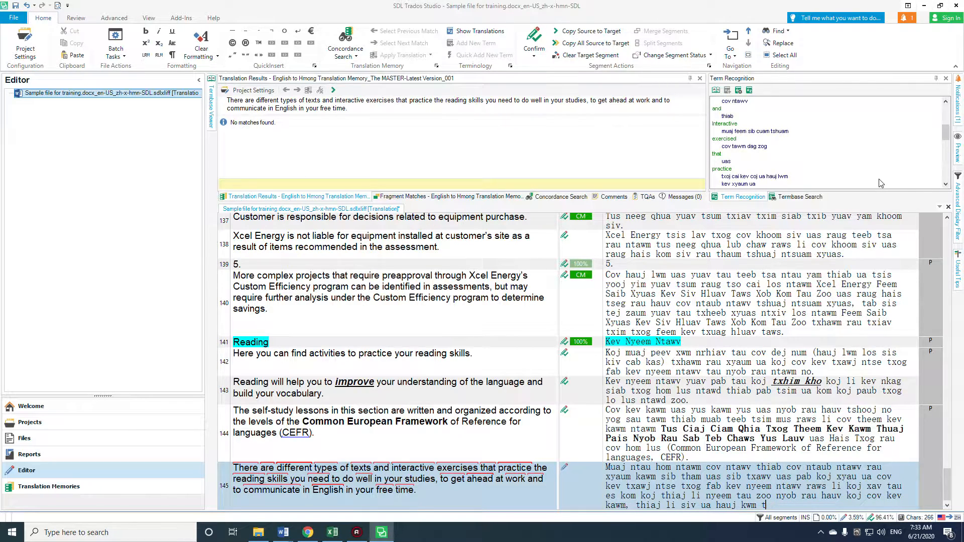
text(j)
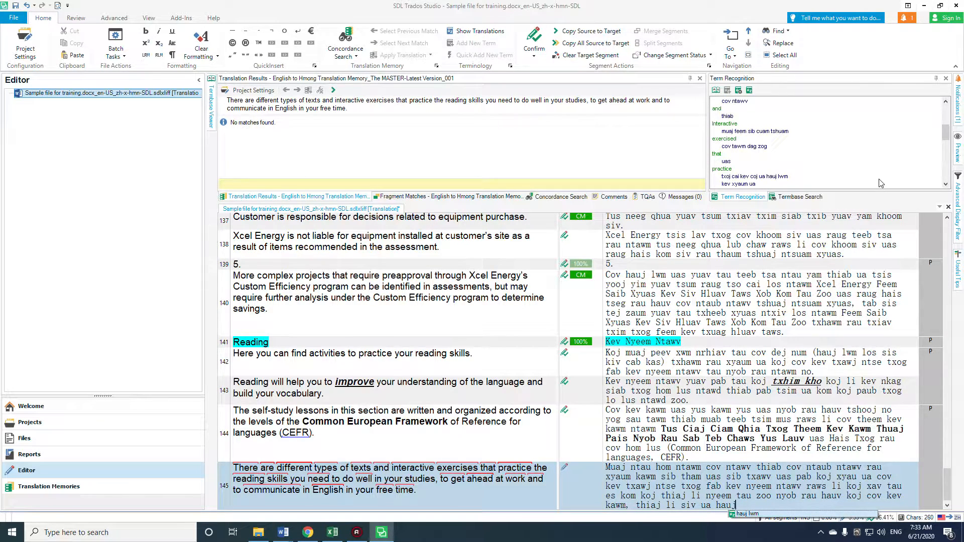
text( lwm tau thian)
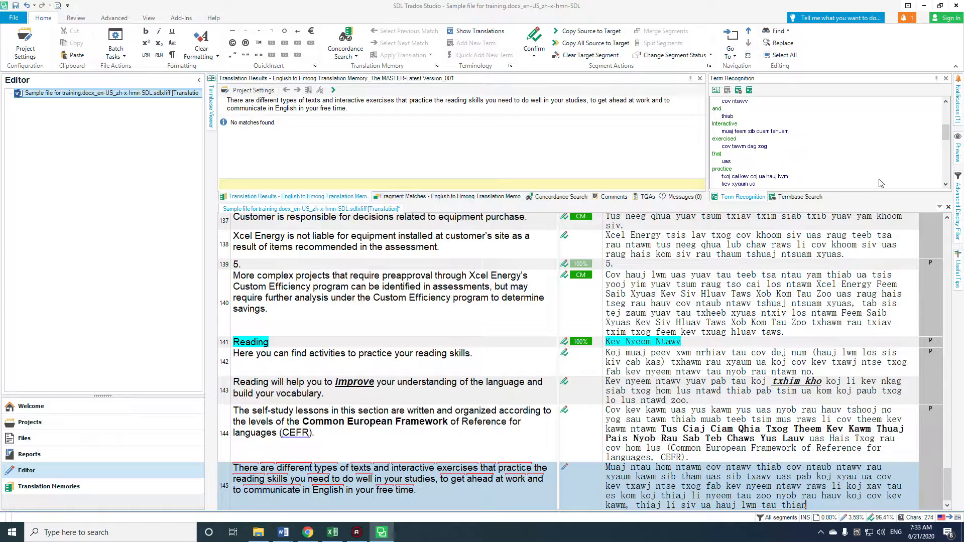
Step: Translate "and to communicate in English" in the segment 145 target as "thiab thiaj li sib txuas lus tau ua Lus As Kiv"
key(BackSpace)
text(b thiaj li sib)
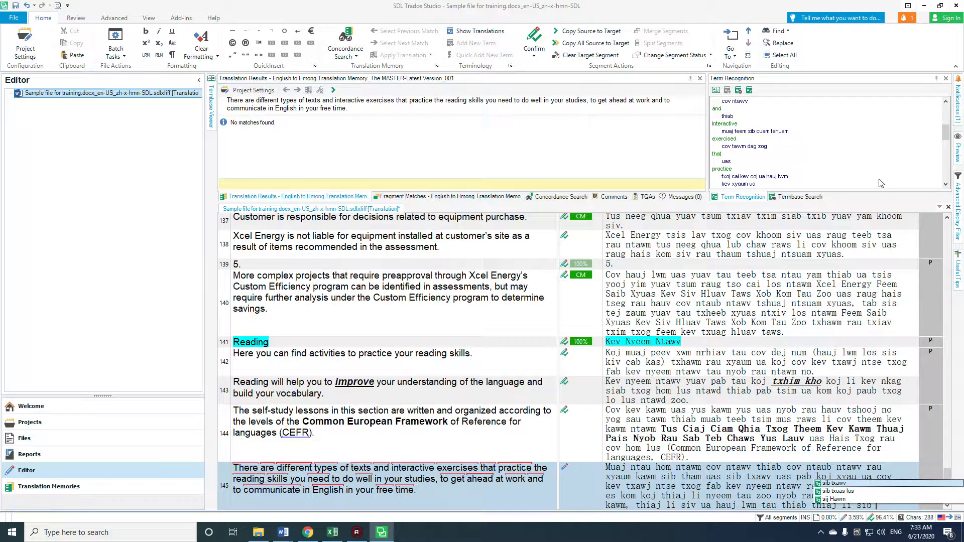
text( txuas lus ta)
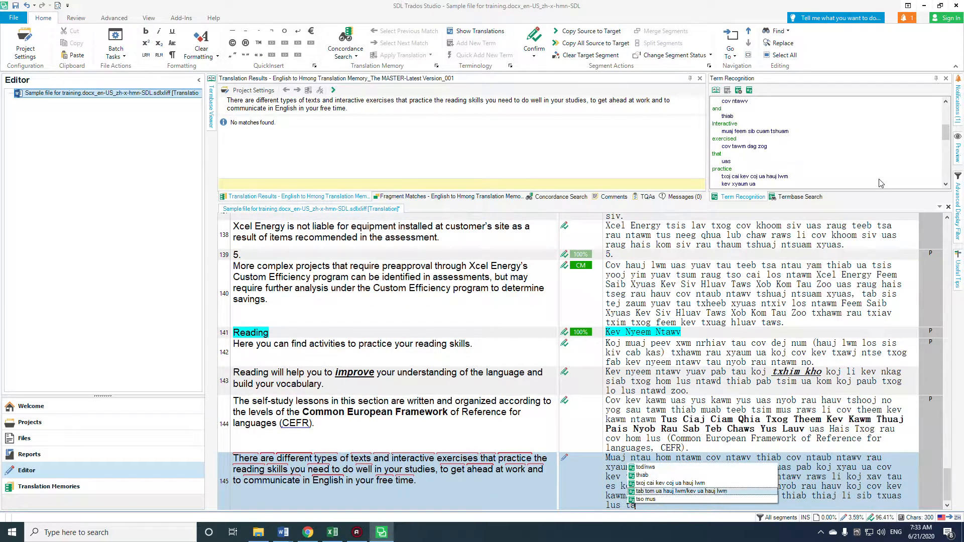
text(u u)
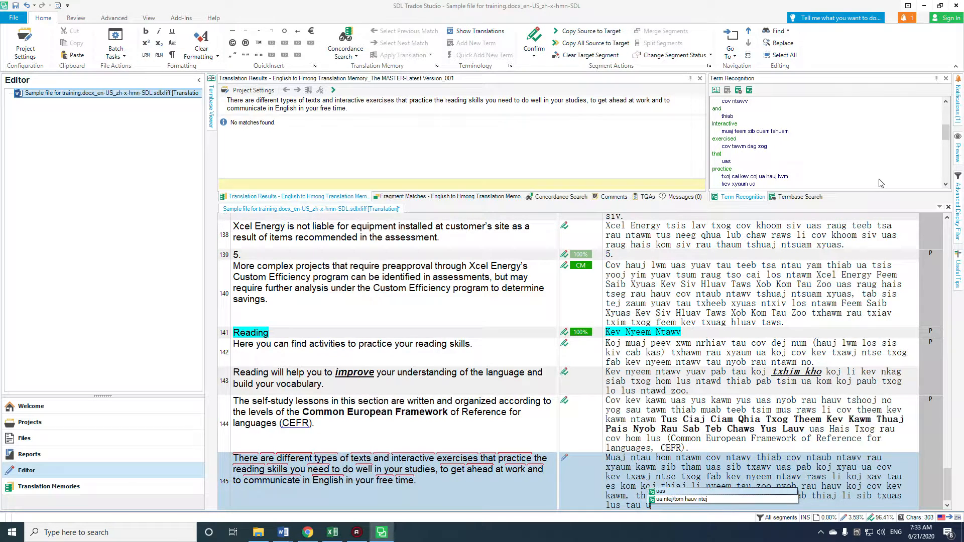
text(a Lus )
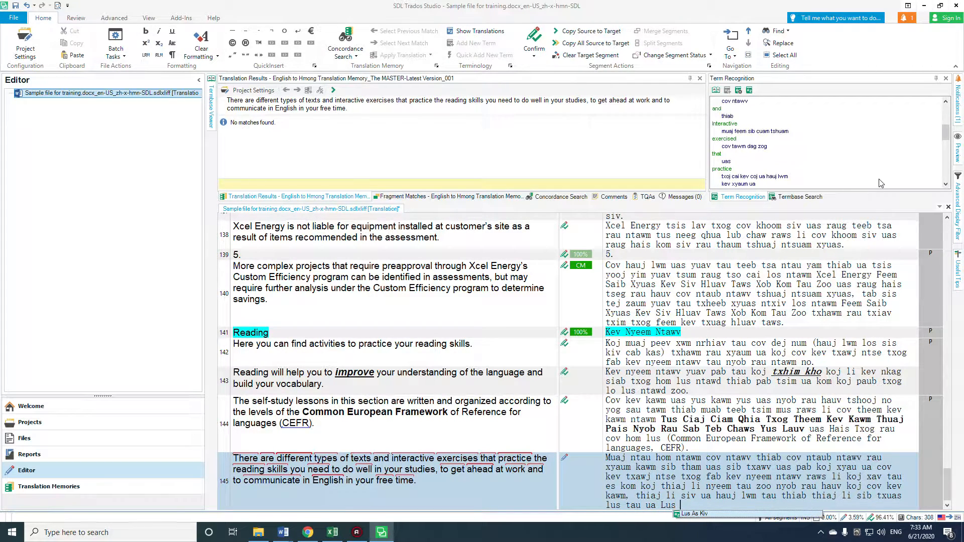
text(As Kiv )
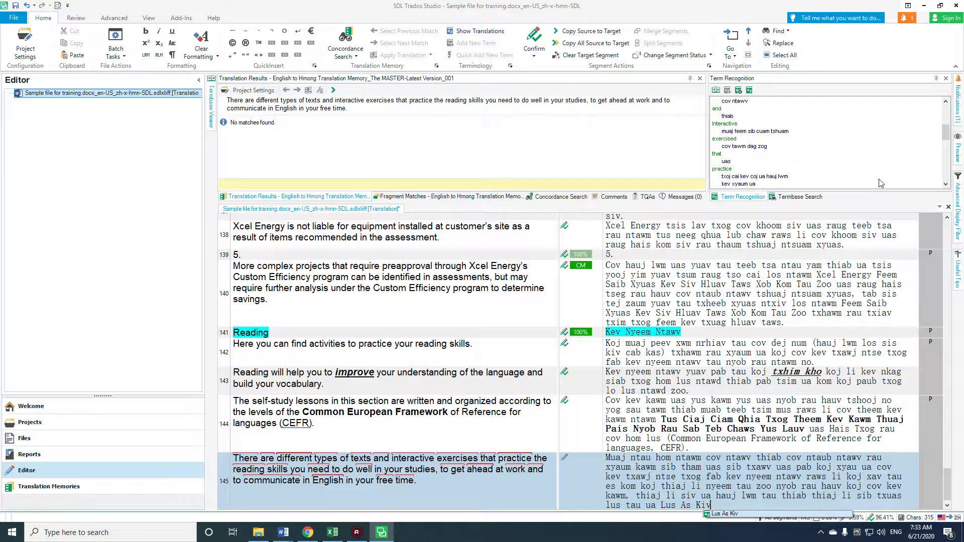
Step: Finish the segment 145 target with "nyob rau hauv koj lub sij hawm uas tsis muaj dab tsi ua." for "in your free time."
text( nyob rau hauv koj )
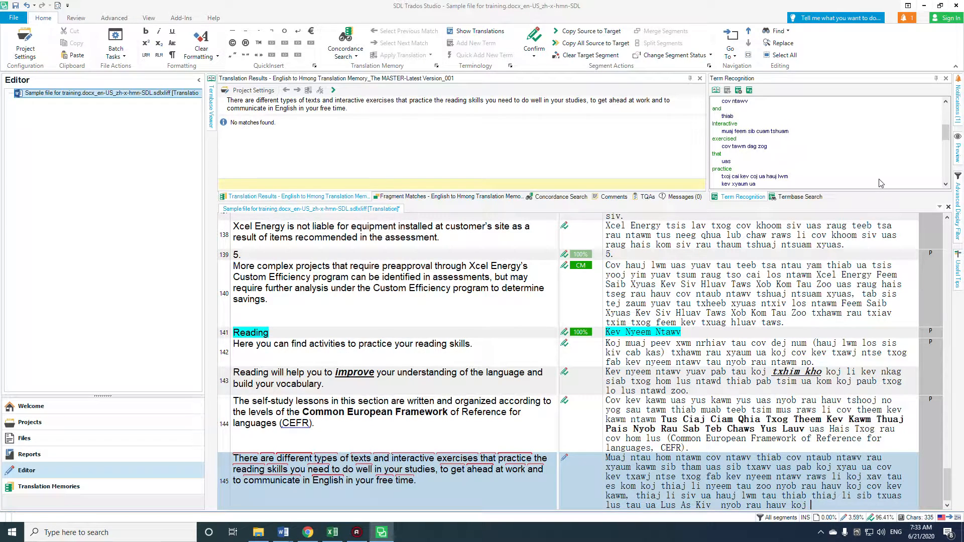
text(lub sij)
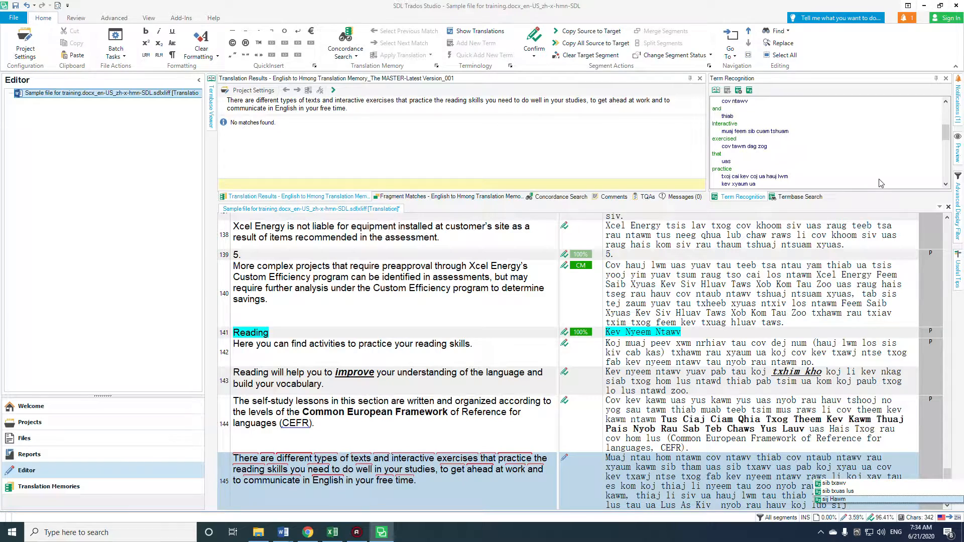
text( hawm)
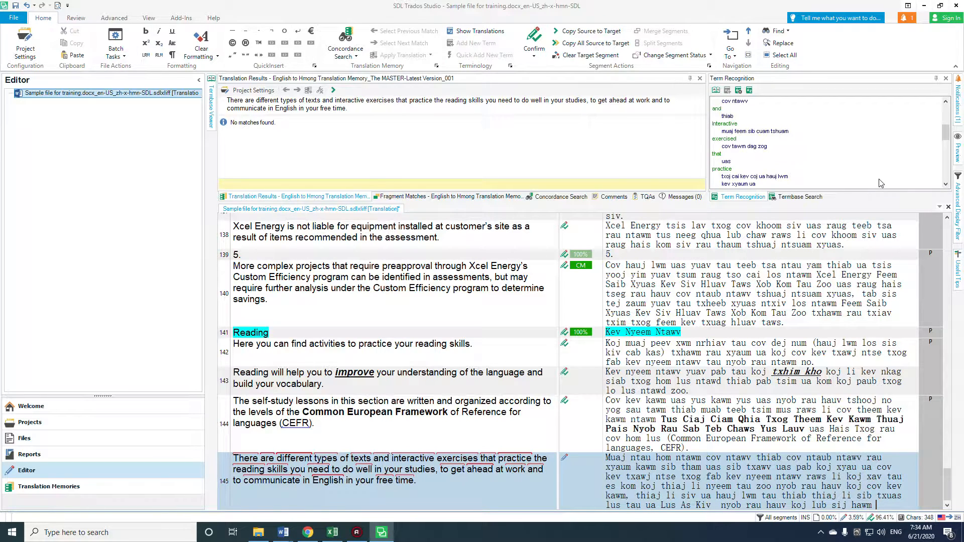
text( uas tsis)
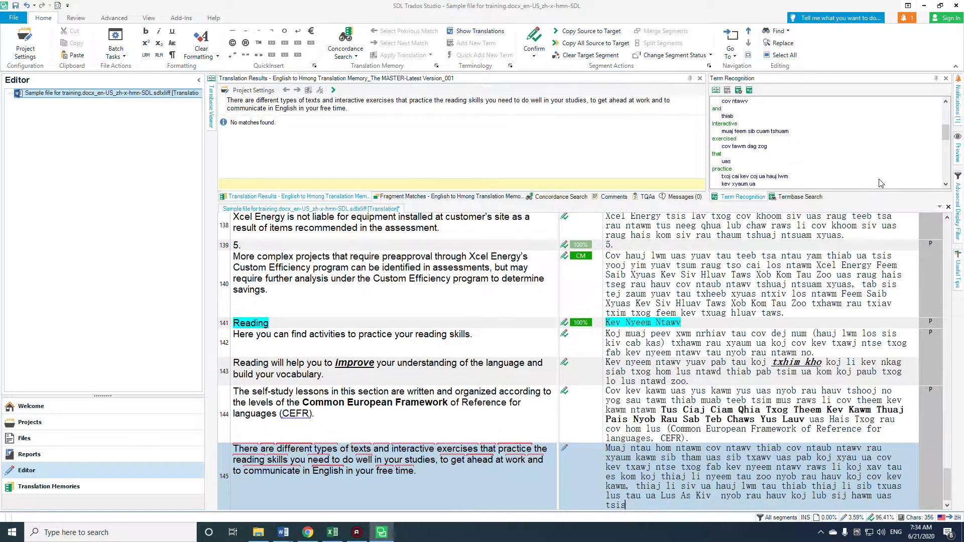
text( muaj )
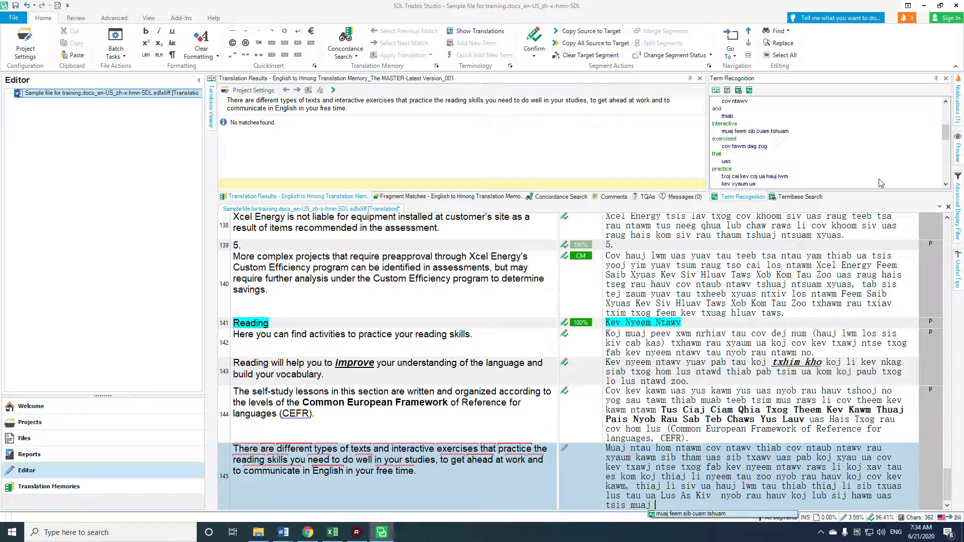
text(dab tsi)
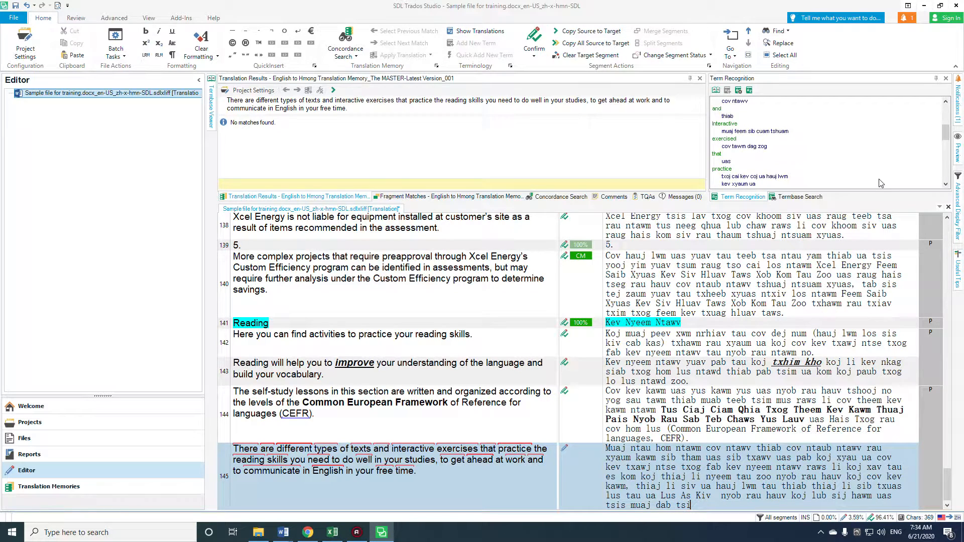
text( ua.)
Step: Remove the extra space after "Lus As Kiv" in the segment 145 target and confirm the segment
scroll(879, 183, down, 1)
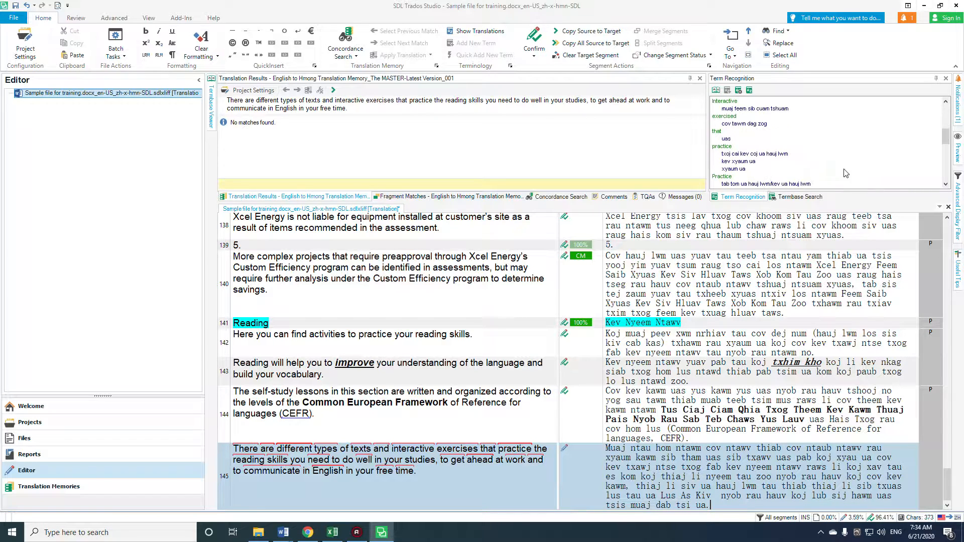
scroll(753, 462, down, 1)
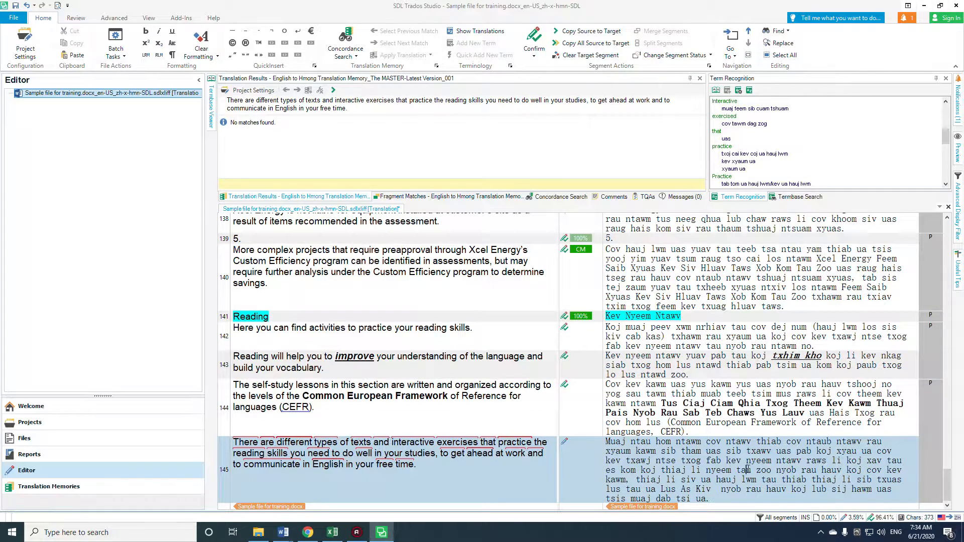
click(862, 470)
click(712, 500)
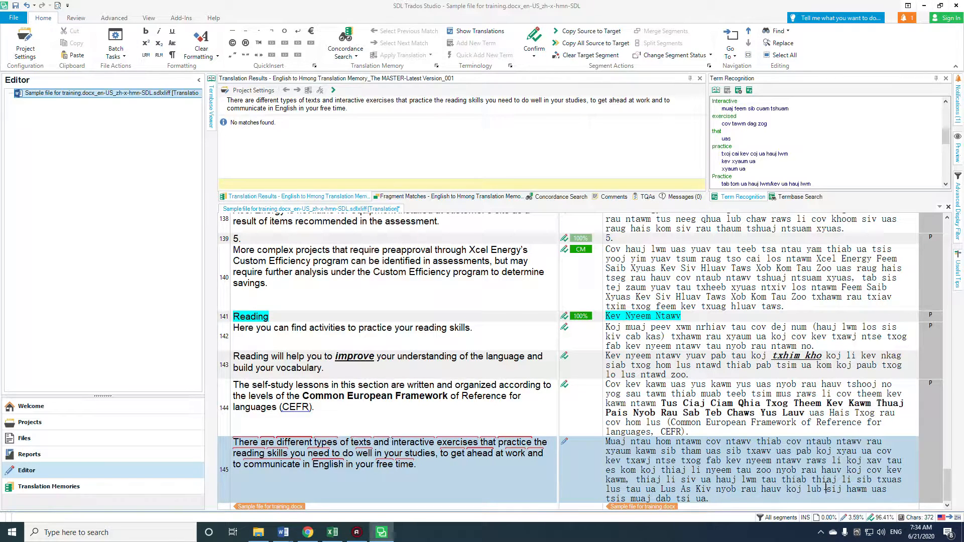
click(634, 480)
key(BackSpace)
click(534, 42)
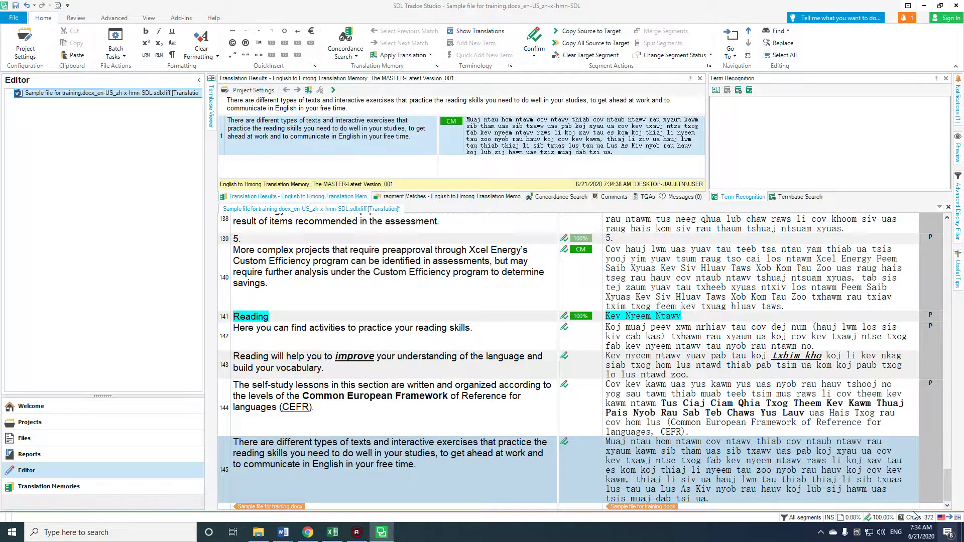
Step: Look over the last translated segments and save the bilingual document
scroll(748, 395, up, 3)
scroll(749, 395, up, 5)
scroll(749, 398, down, 6)
scroll(749, 401, down, 1)
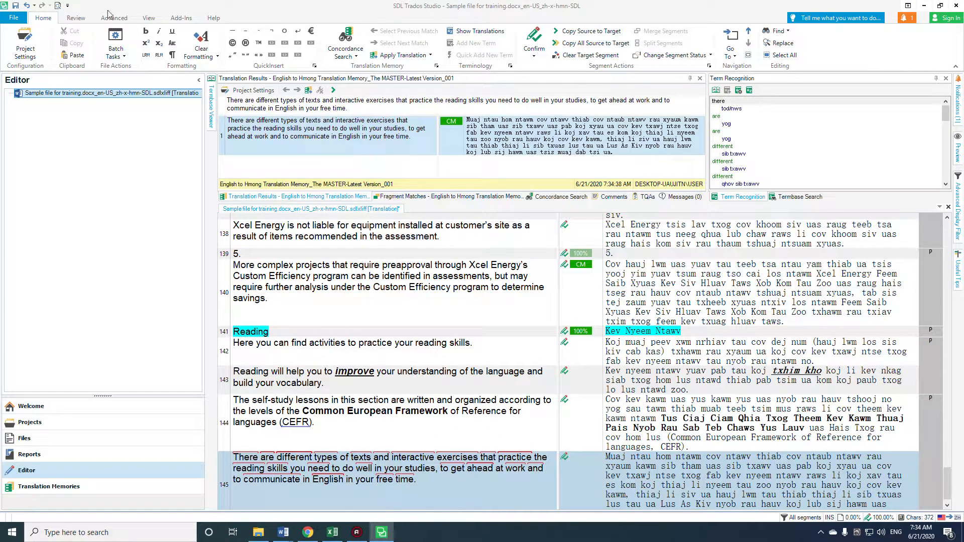
click(15, 6)
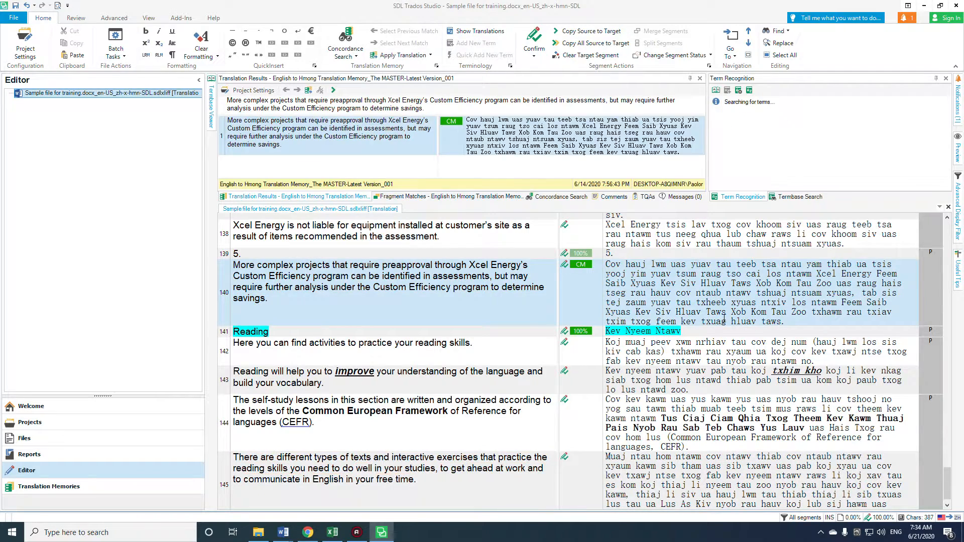
Step: Open the file commands, and switch to File Explorer at the Session 3 training folder
scroll(702, 305, down, 1)
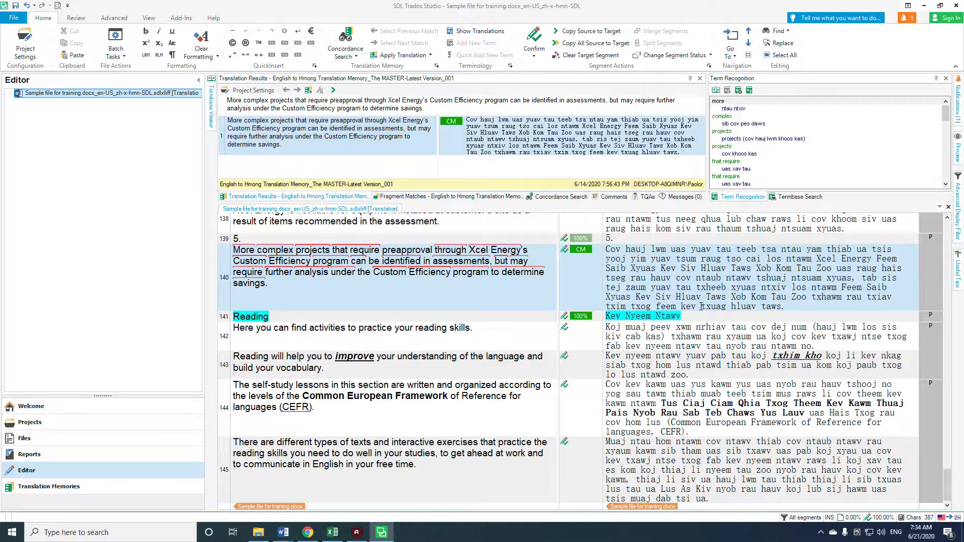
scroll(701, 307, up, 2)
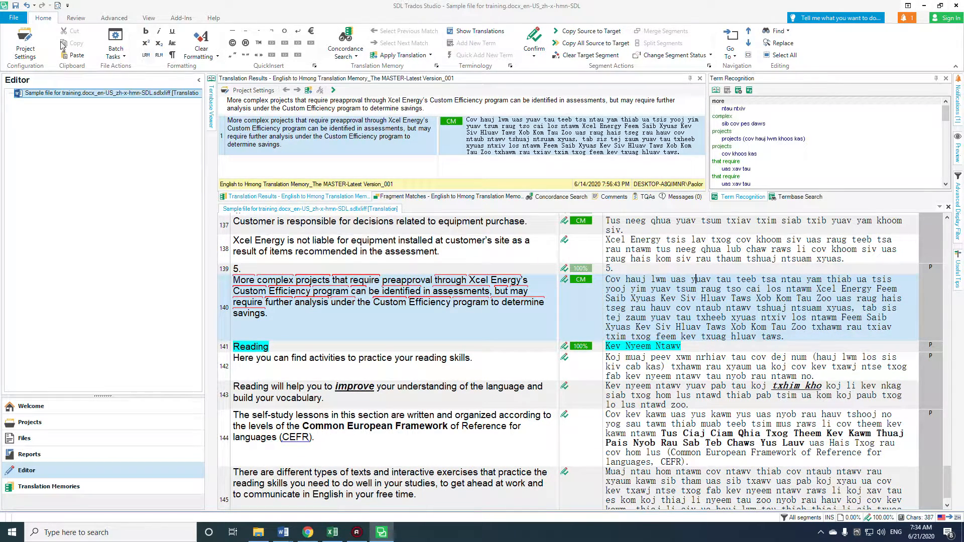
click(13, 18)
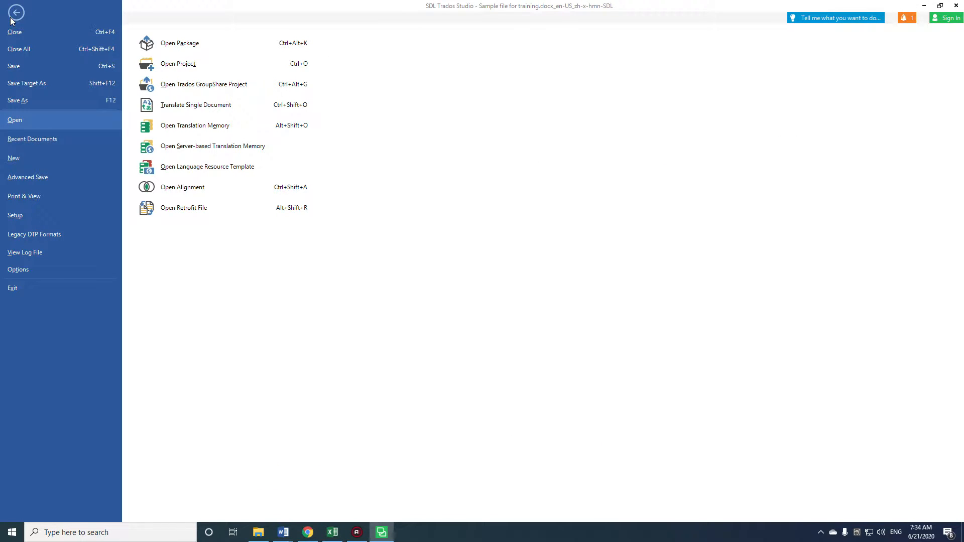
click(258, 532)
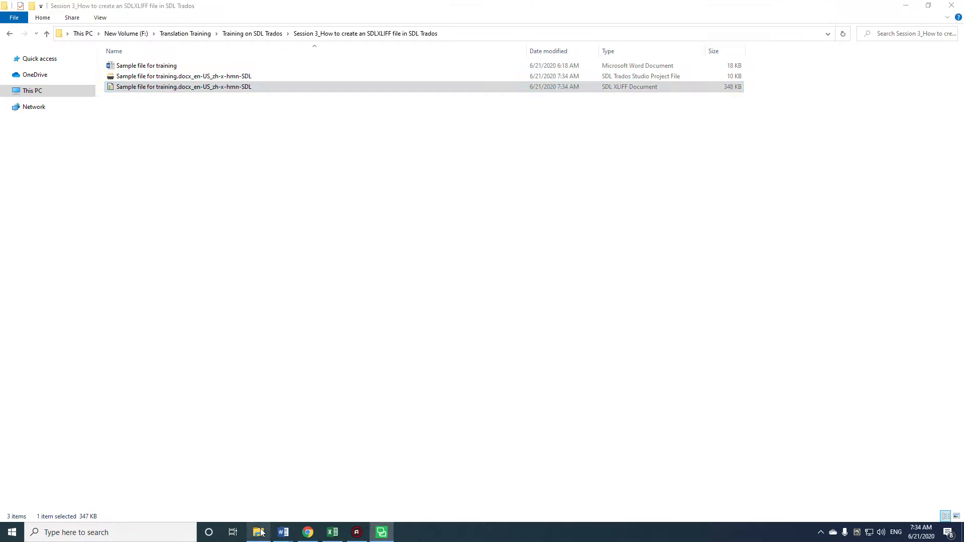
right_click(210, 204)
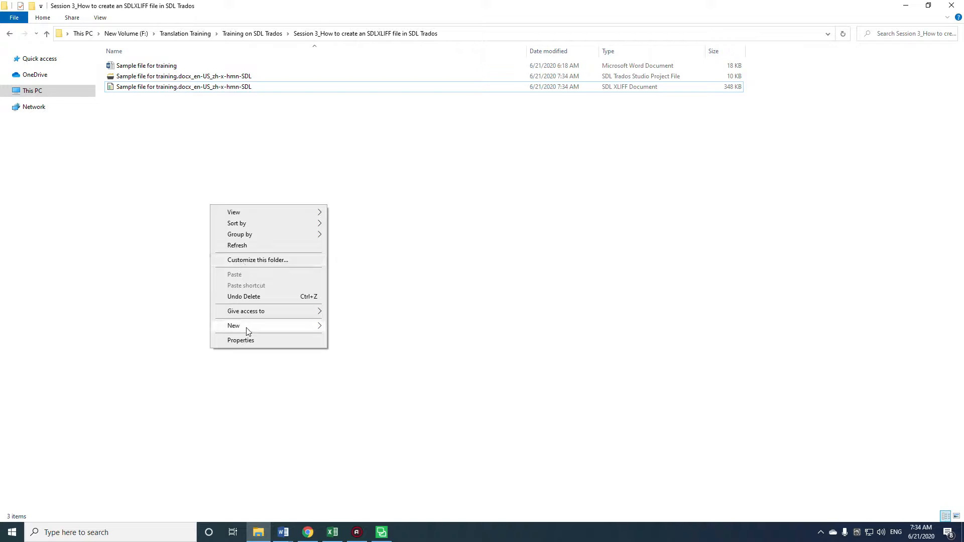
mouse_move(243, 330)
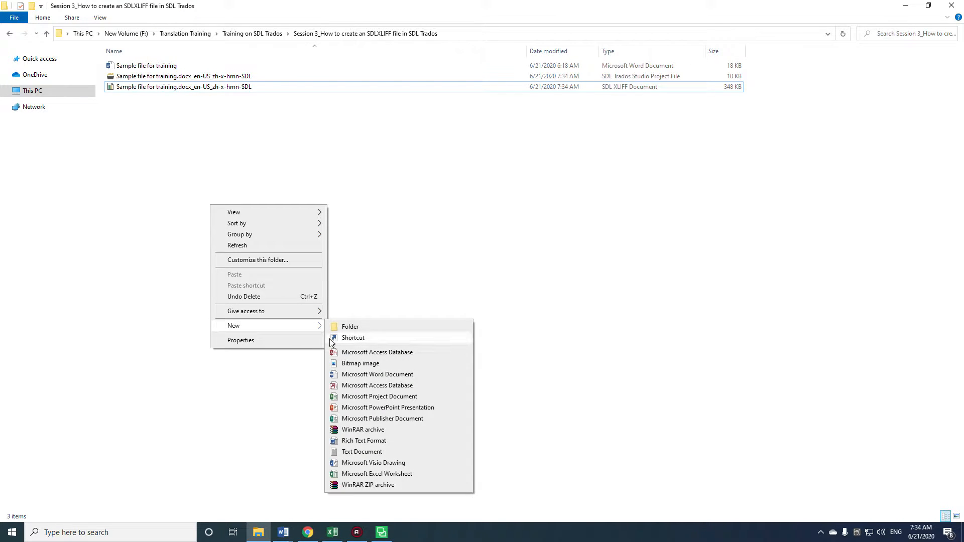
click(204, 184)
Step: Rename the source Word document "Sample file for training" as "Sample file for training_English"
right_click(149, 71)
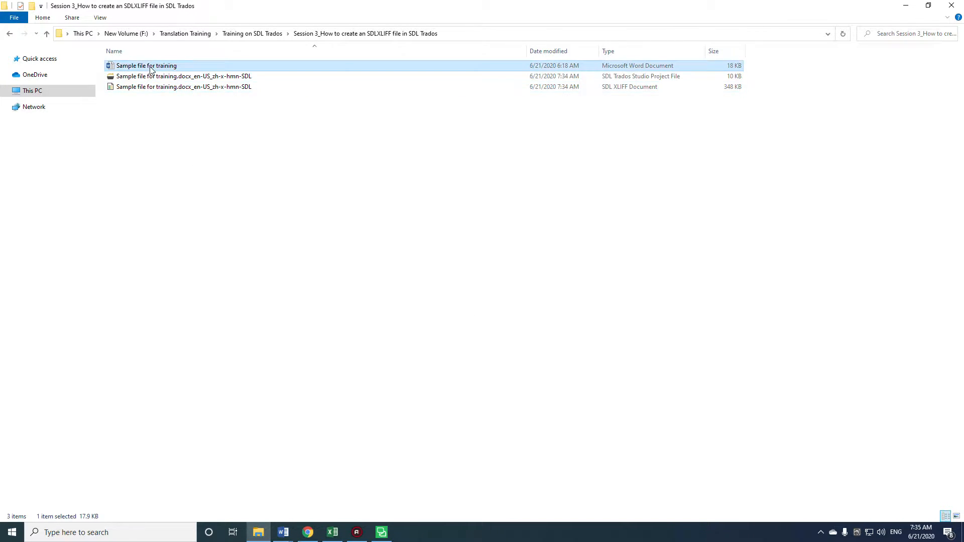
click(191, 450)
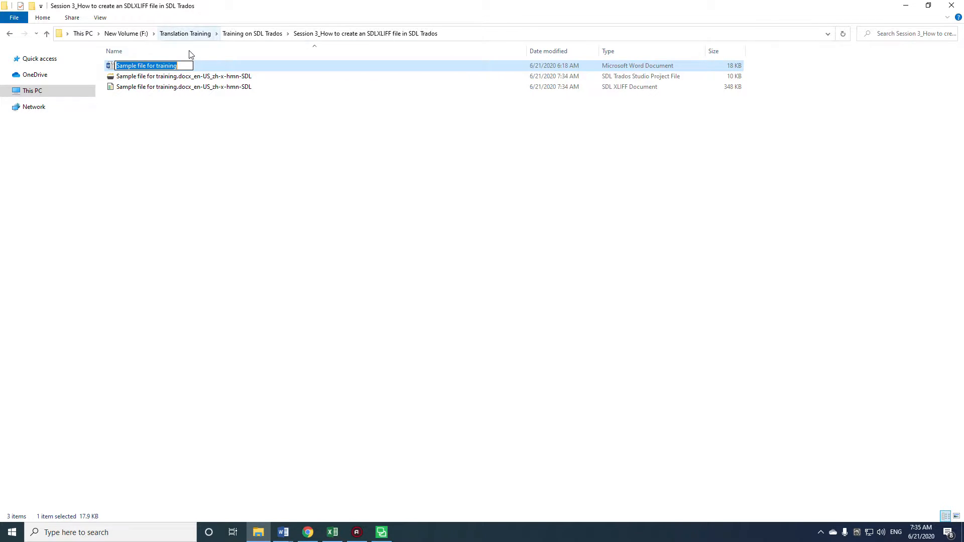
click(181, 67)
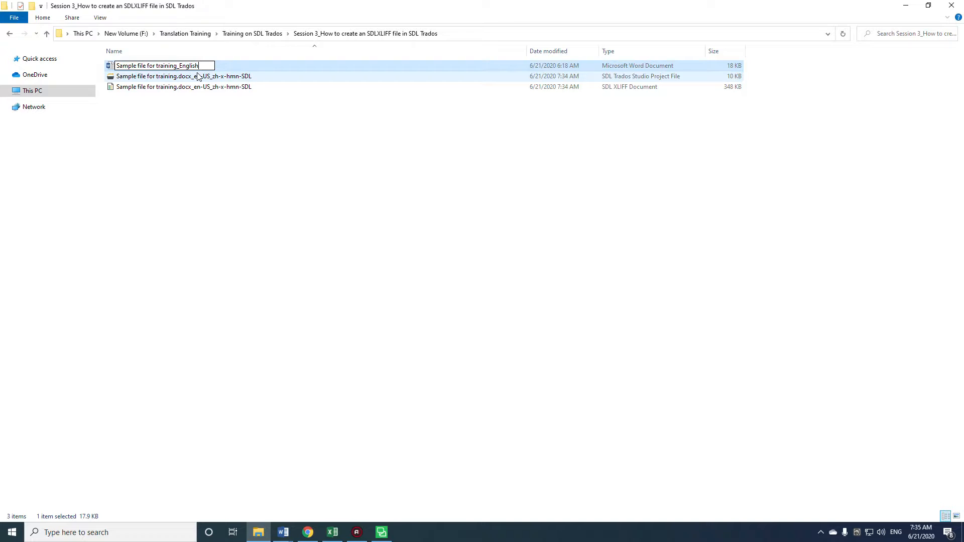
text(_English)
key(Return)
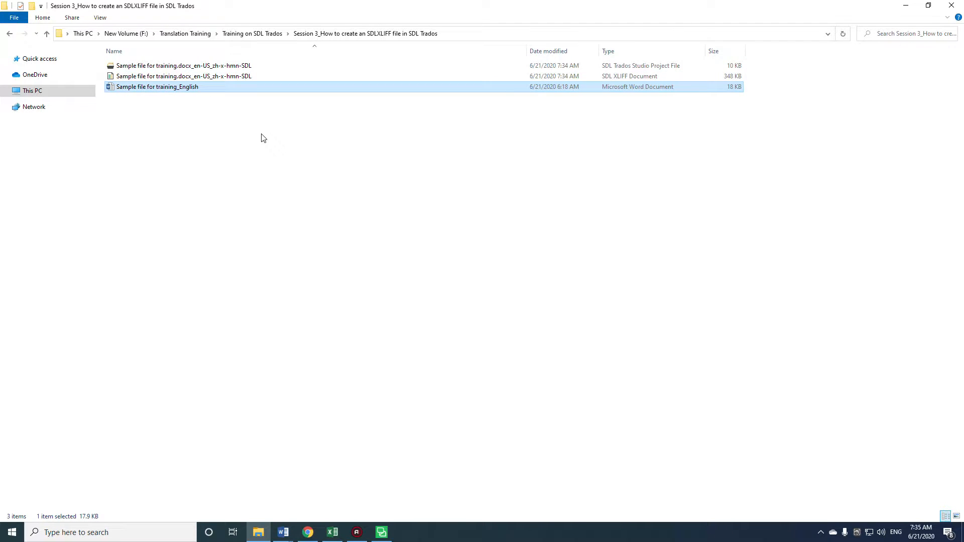
click(280, 173)
Step: Switch to SDL Trados Studio, save the target as the Word document "Sample file for training" in the Session 3 folder, and close the program
click(388, 532)
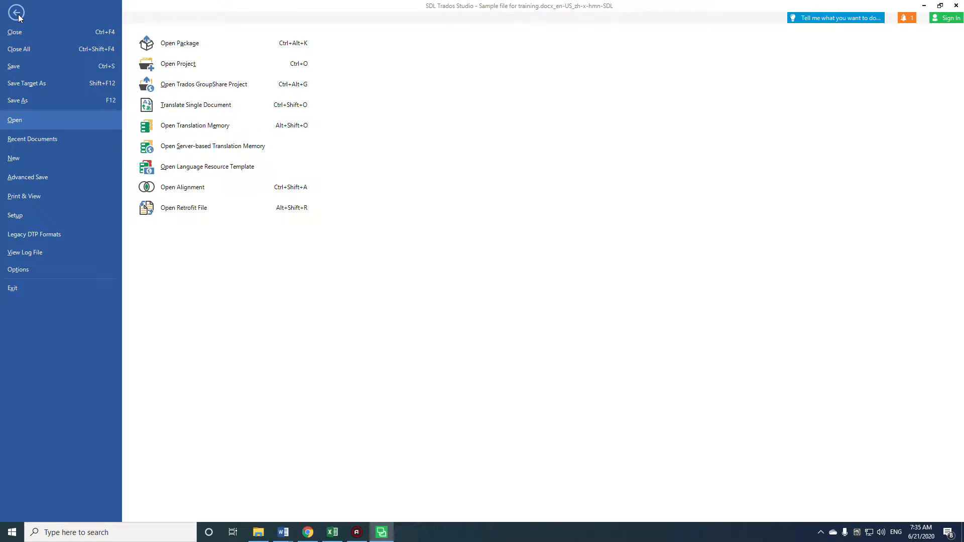
click(37, 85)
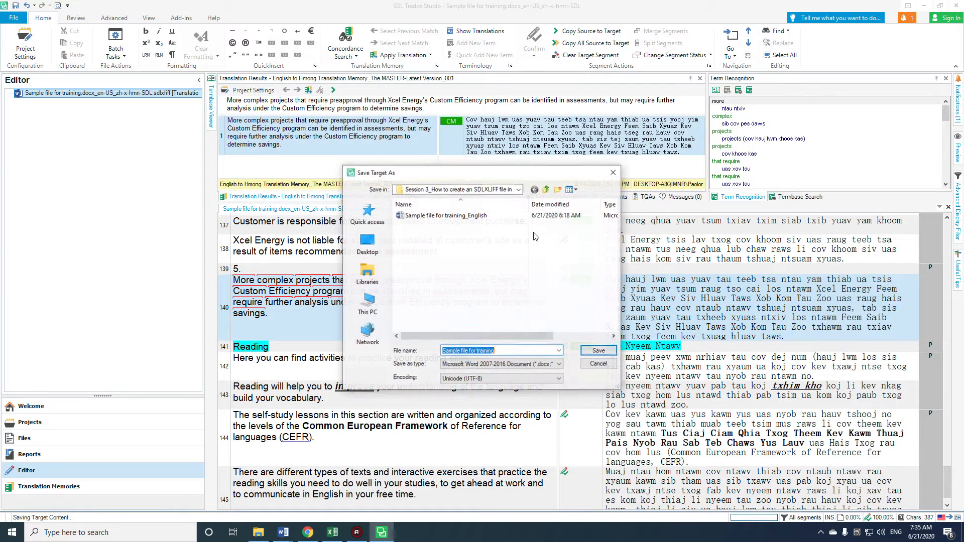
click(590, 354)
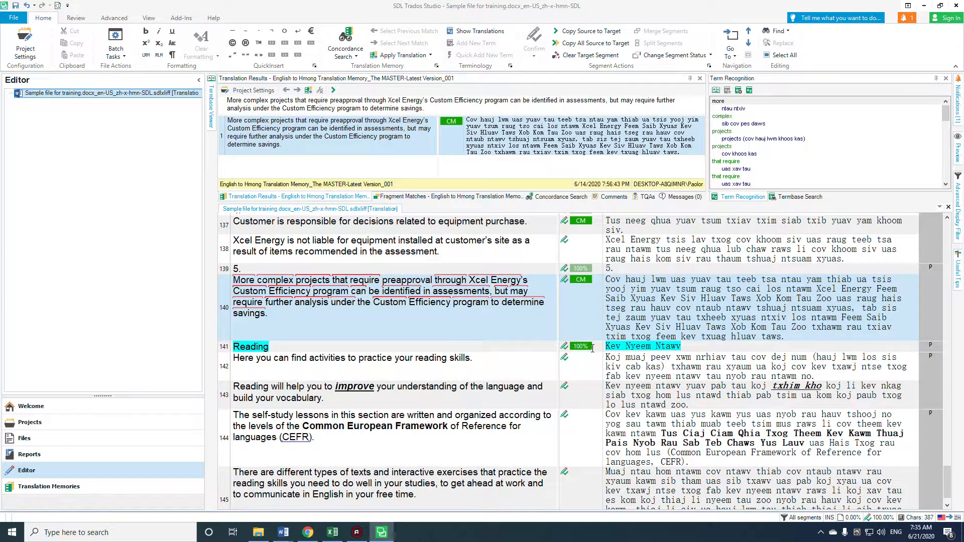
click(930, 8)
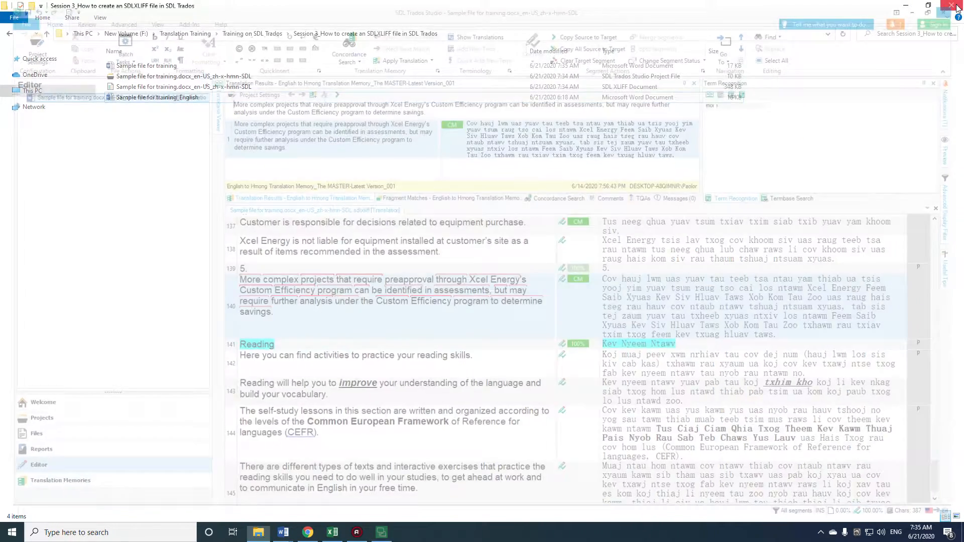
Step: Rename the translated Word document "Sample file for training" as "Sample file for training_Hmong"
click(129, 101)
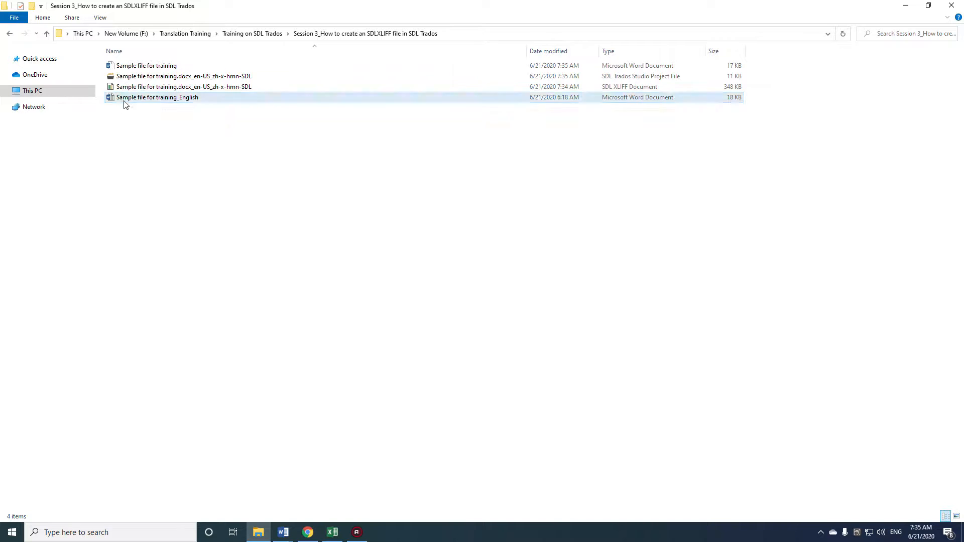
right_click(135, 98)
click(148, 70)
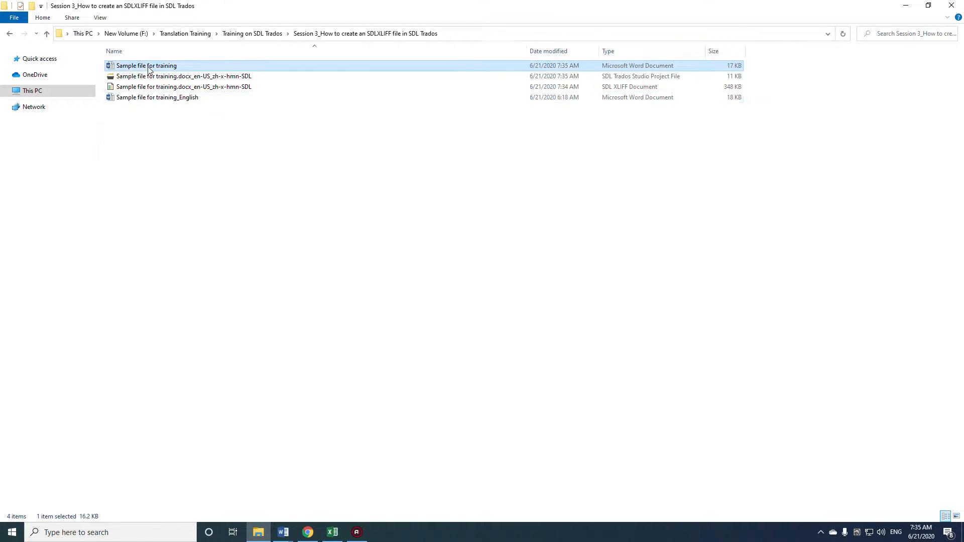
right_click(150, 69)
click(185, 450)
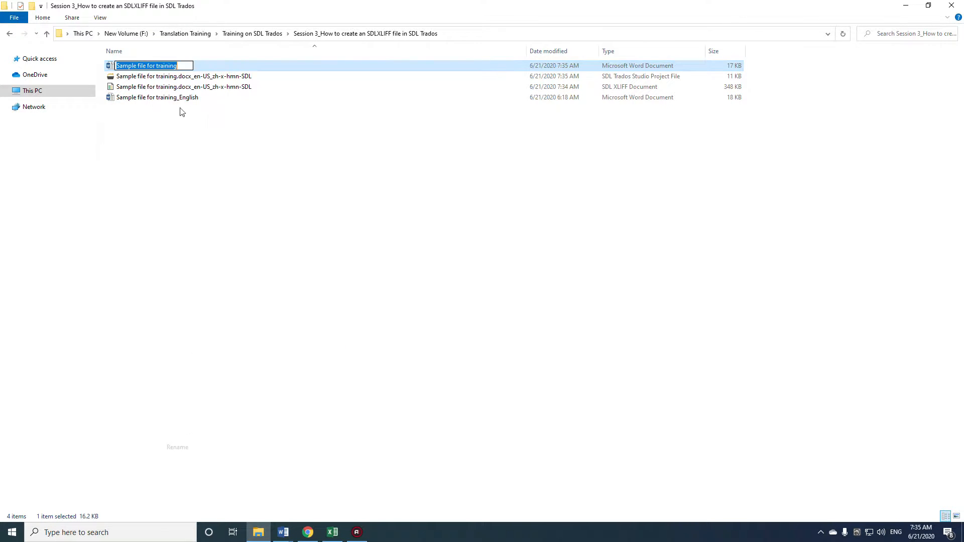
click(188, 66)
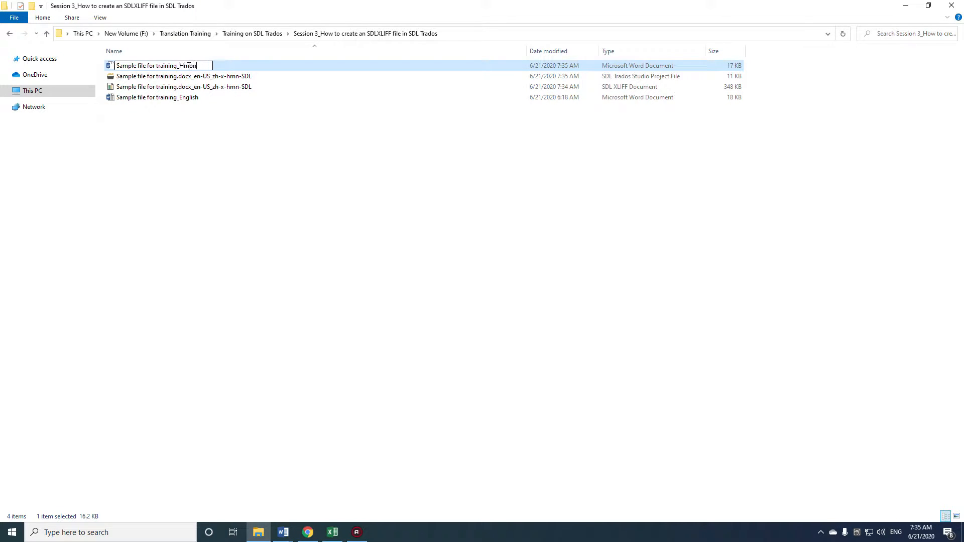
key(Return)
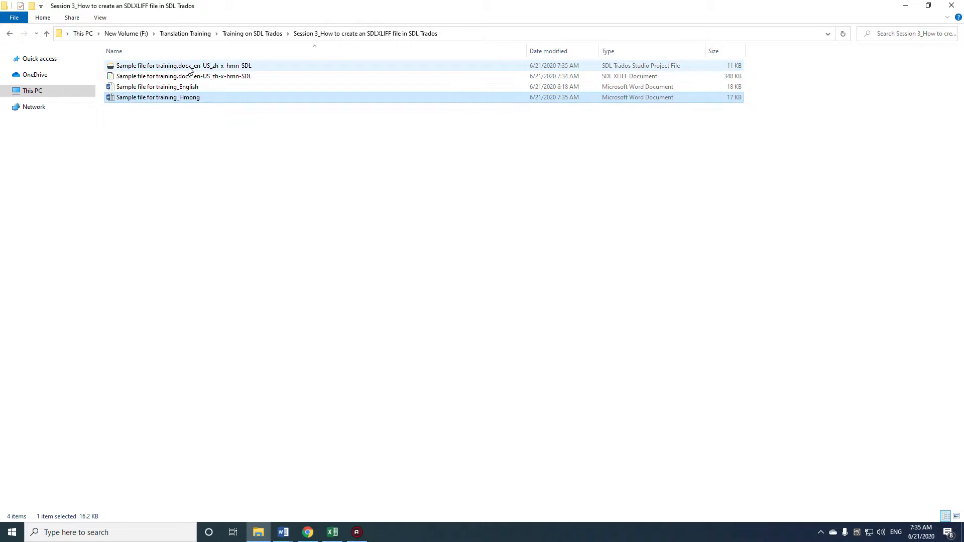
click(196, 167)
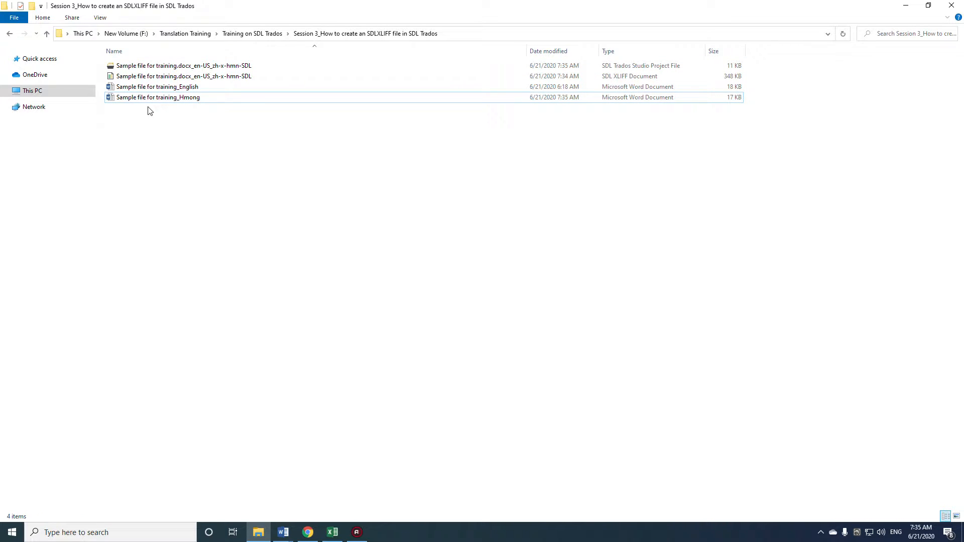
Step: Open "Sample file for training_Hmong" in Word and resize its window to fill the right half of the screen
click(138, 98)
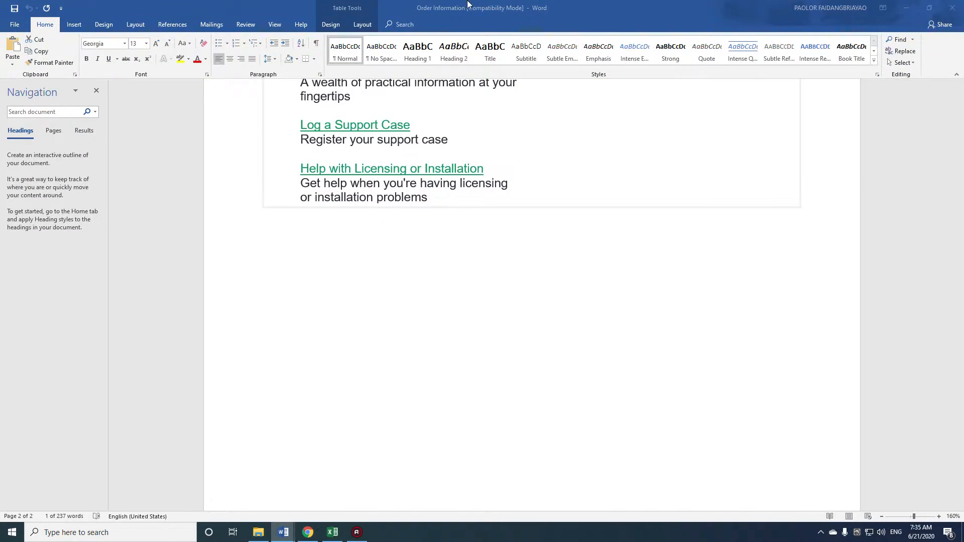
click(926, 11)
drag(203, 23, 734, 14)
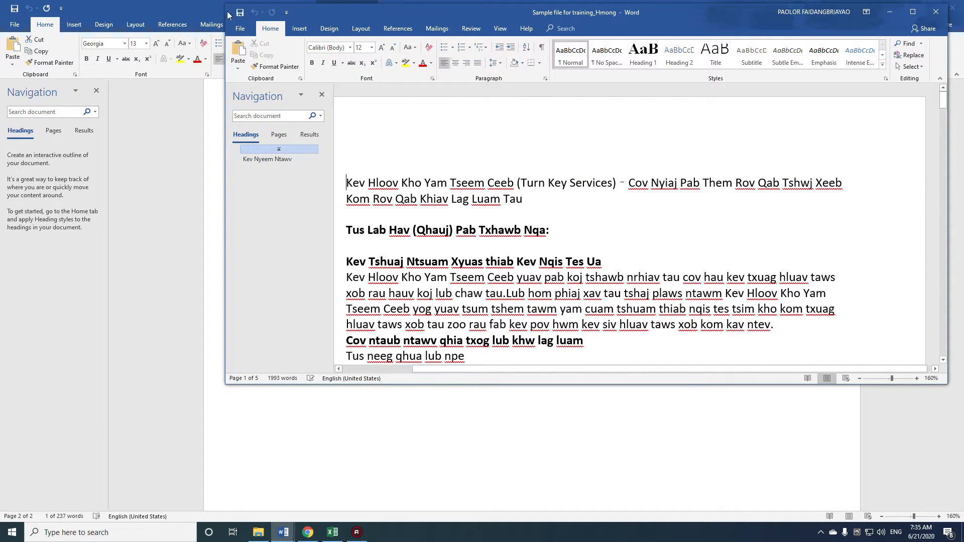
drag(224, 4, 453, 2)
drag(590, 385, 588, 506)
Step: Open "Sample file for training_English" from the training folder and place its window, at nearly full screen height, on the left side of the screen
click(289, 407)
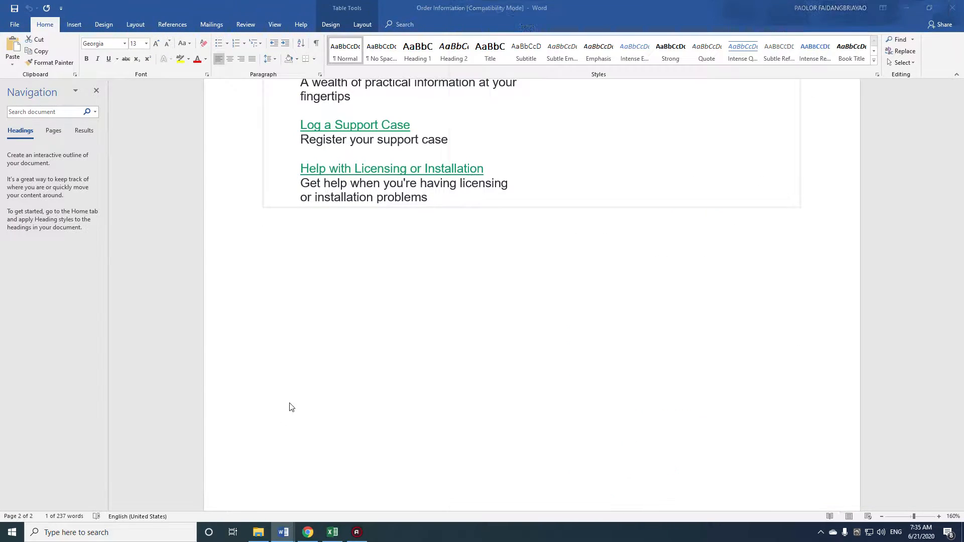
click(258, 532)
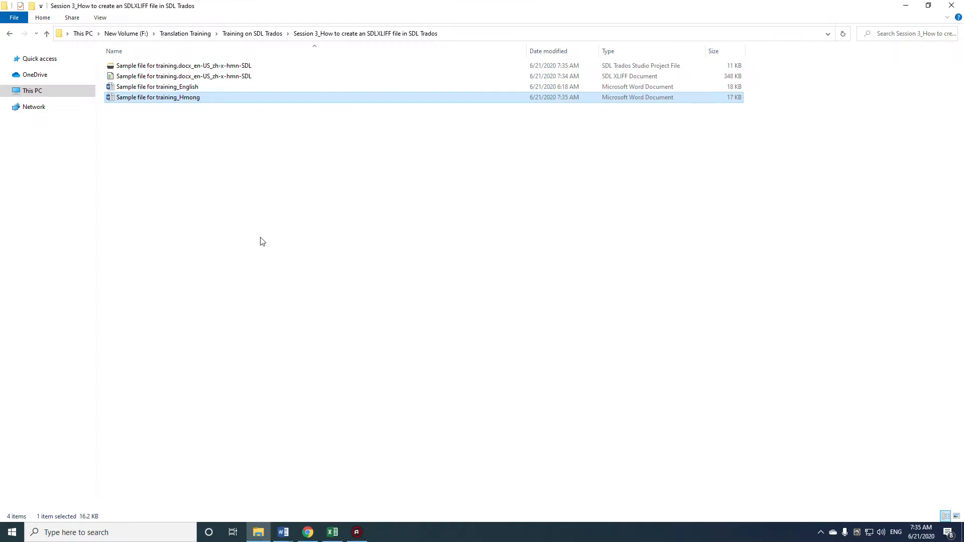
click(159, 89)
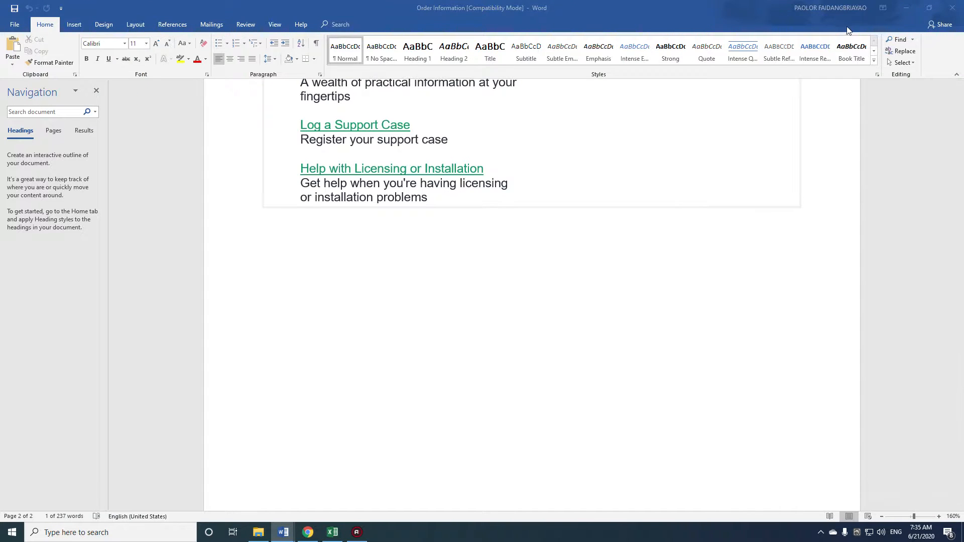
click(929, 13)
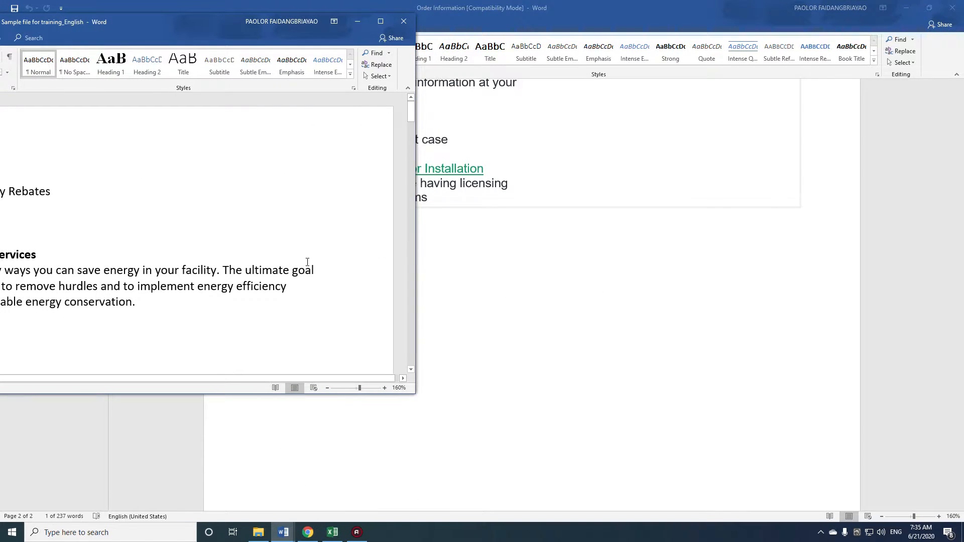
drag(256, 394, 255, 507)
Step: Bring back the Hmong document, fit its window against the English one, and close its navigation pane
mouse_move(281, 531)
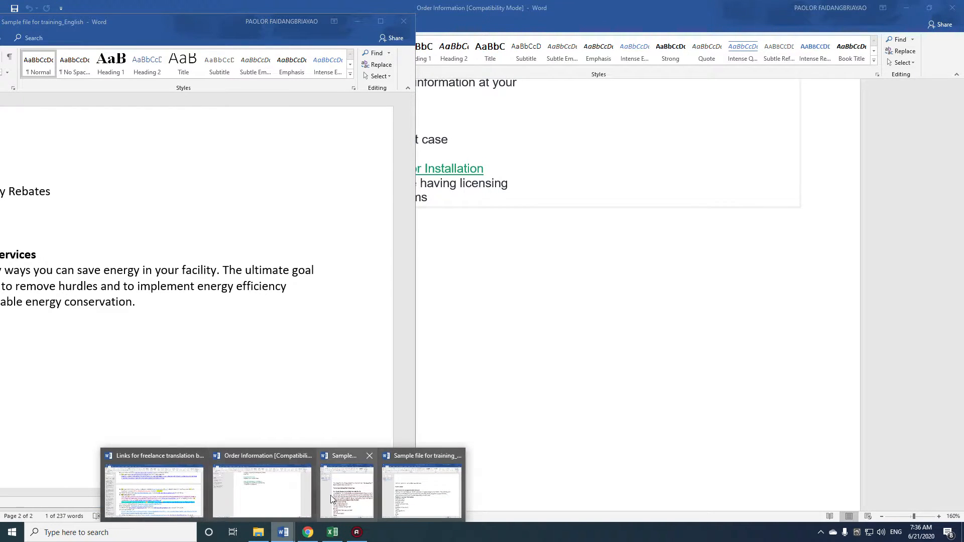
click(363, 472)
drag(451, 250, 417, 250)
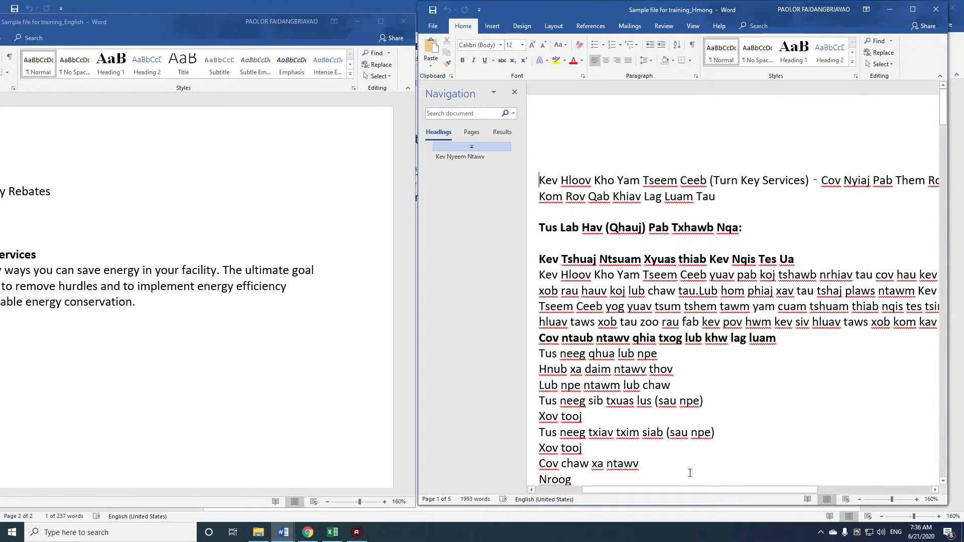
drag(679, 508, 680, 511)
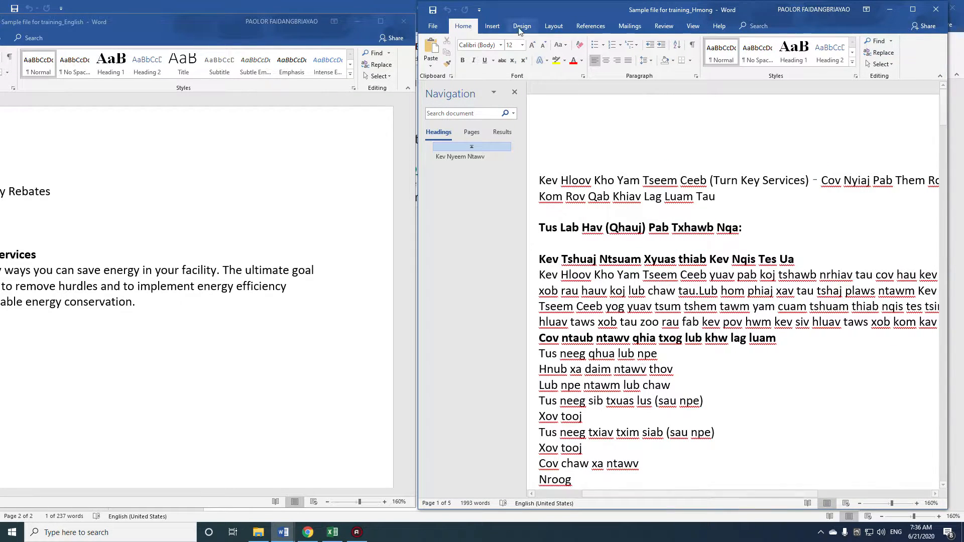
click(514, 92)
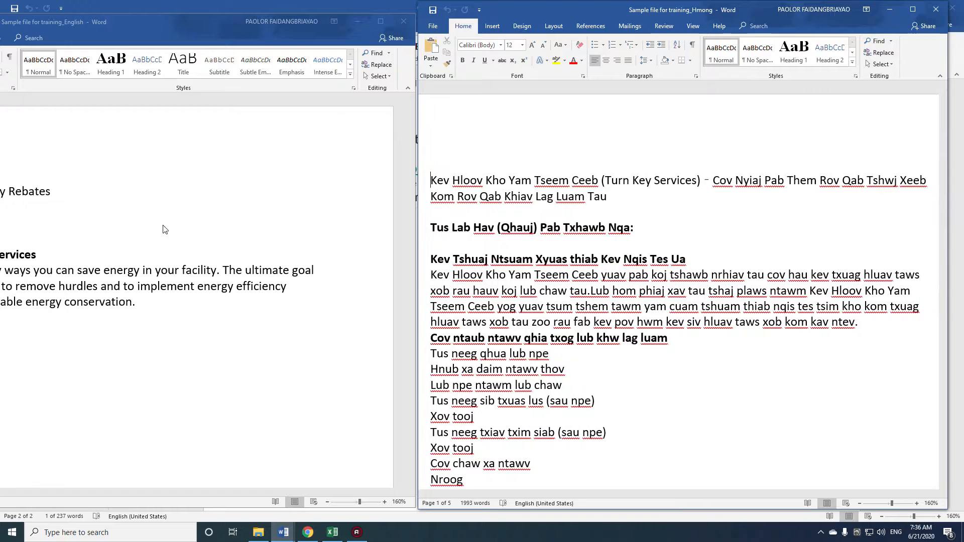
Step: Zoom the English document out to 80% and close its navigation pane, keeping the window beside the Hmong document
click(100, 168)
scroll(149, 187, down, 8)
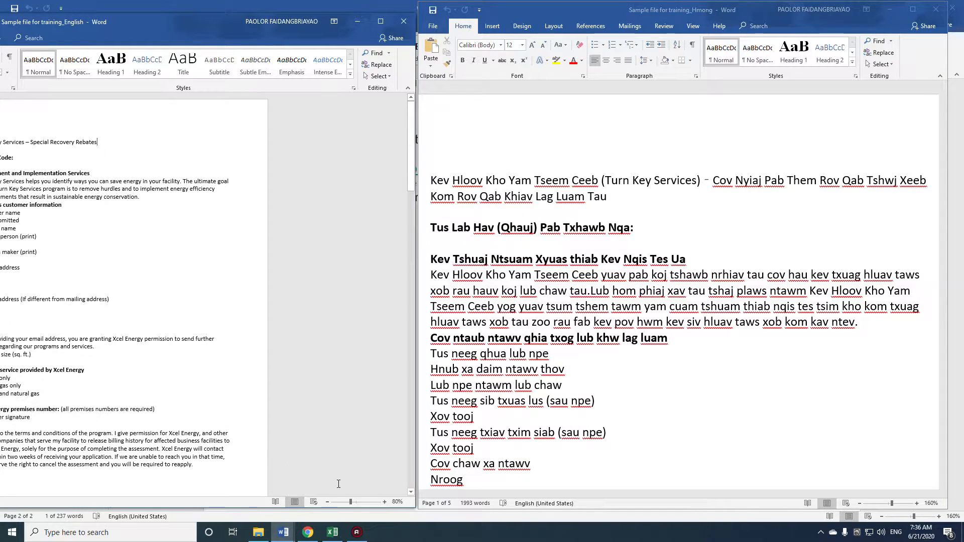
drag(409, 170, 398, 218)
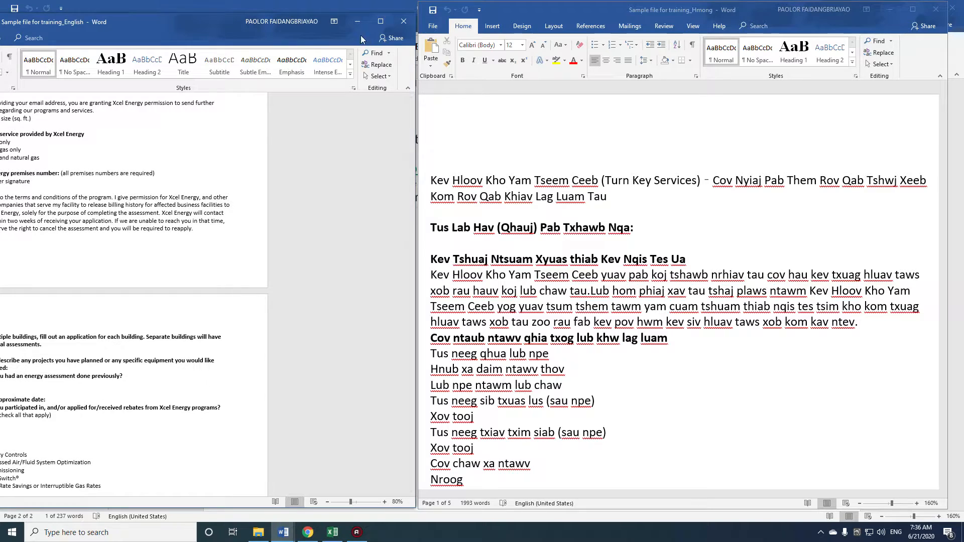
click(379, 21)
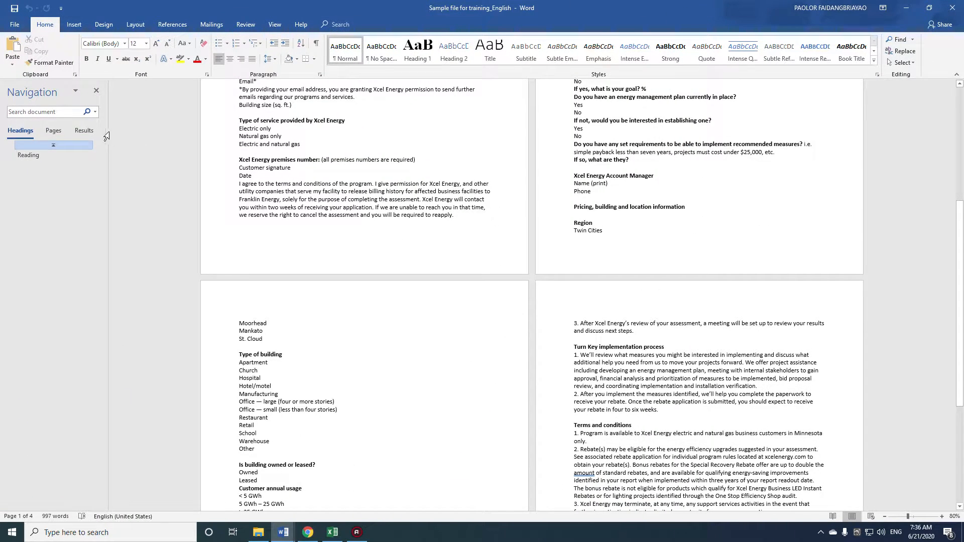
click(96, 91)
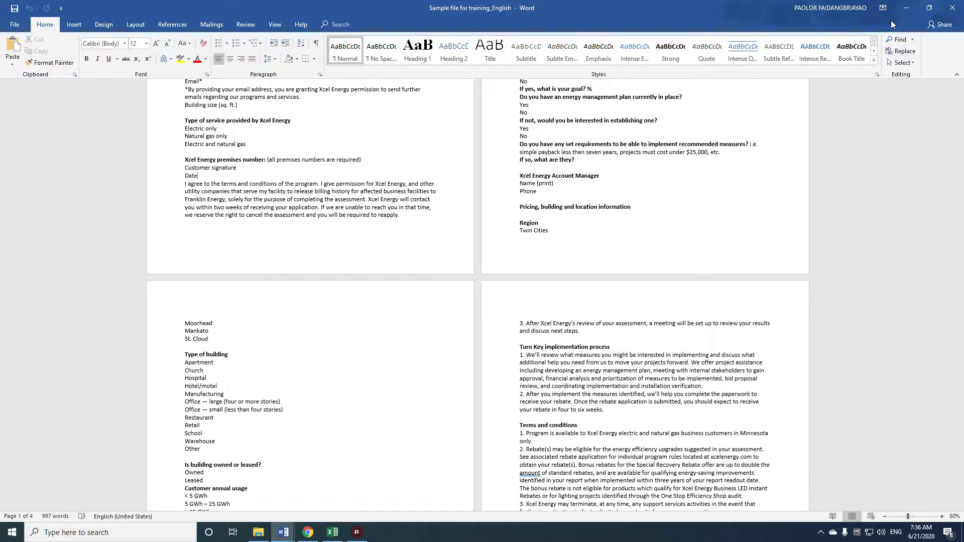
click(929, 7)
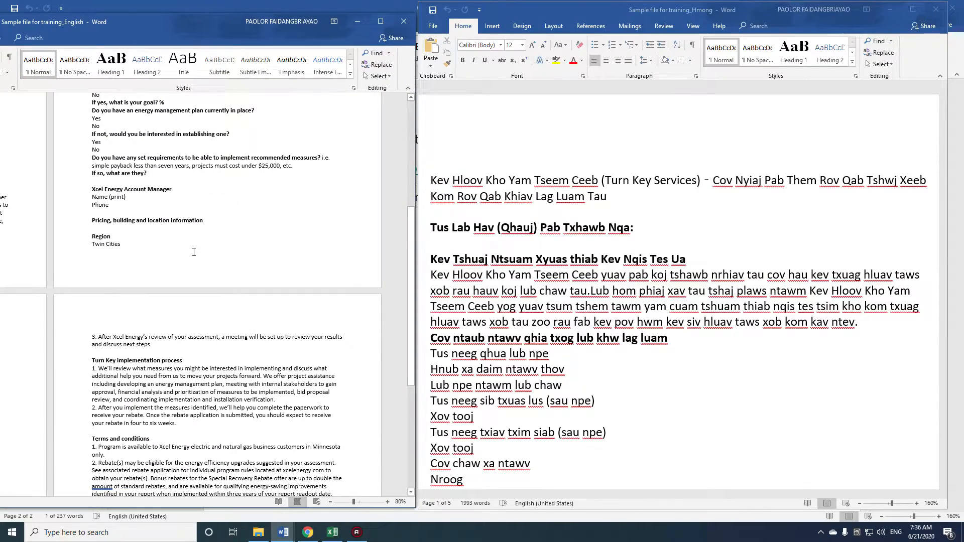
Step: Set the English document's zoom to 70% and show the page that begins with "For multiple buildings"
ctrl+scroll(195, 249, up, 2)
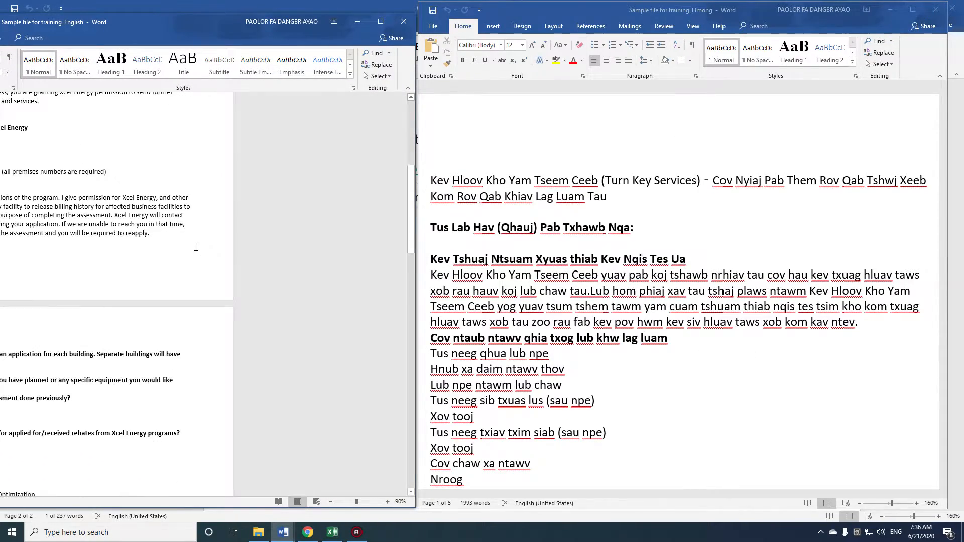
ctrl+scroll(196, 248, down, 2)
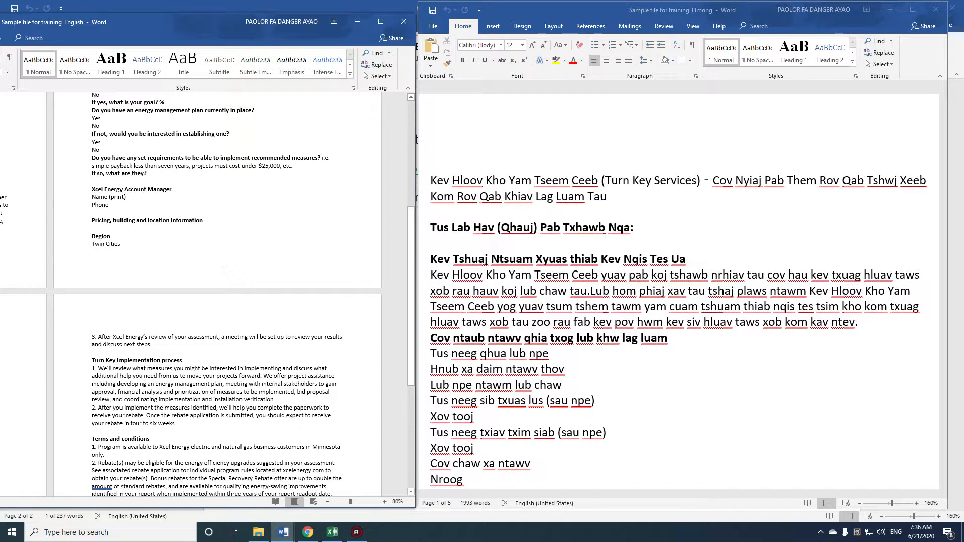
ctrl+scroll(224, 271, up, 1)
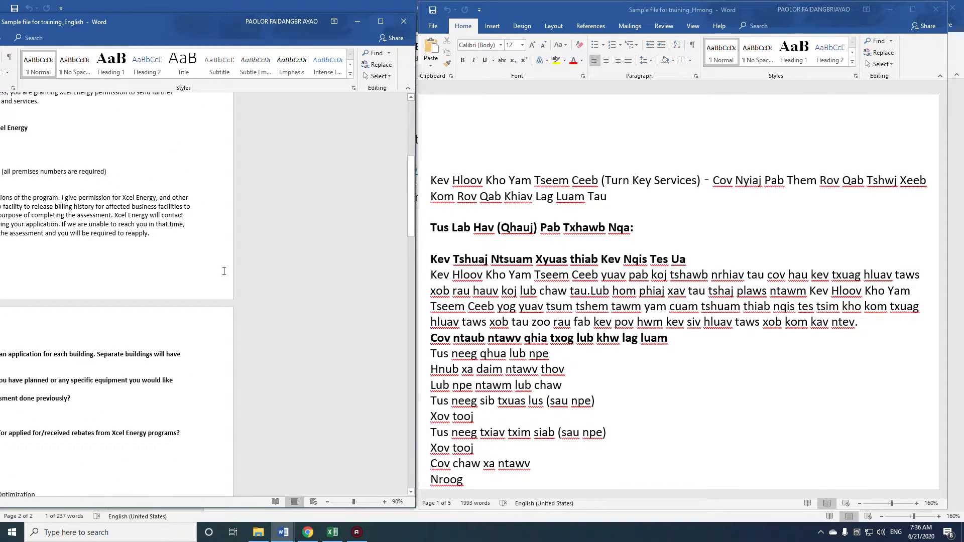
scroll(224, 272, up, 1)
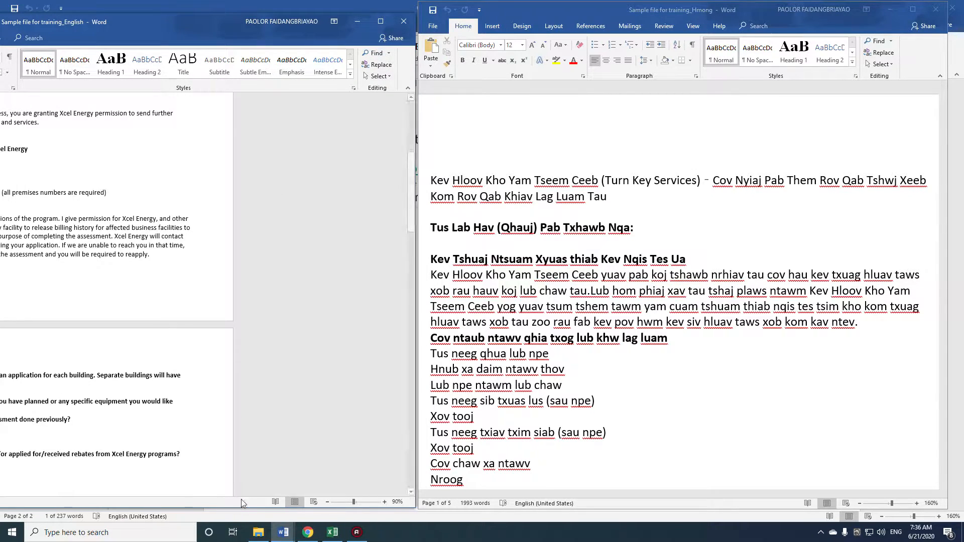
scroll(231, 415, down, 2)
scroll(231, 415, up, 3)
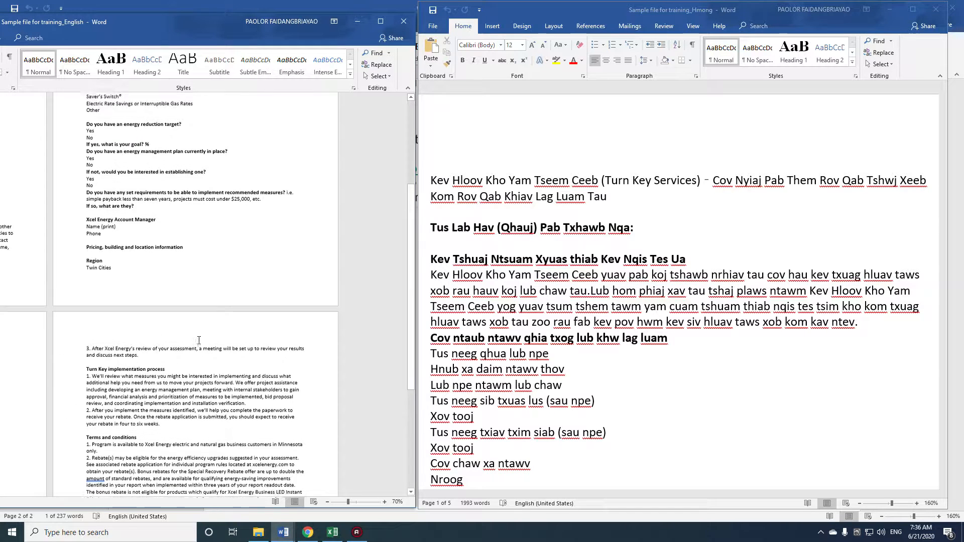
drag(408, 260, 412, 205)
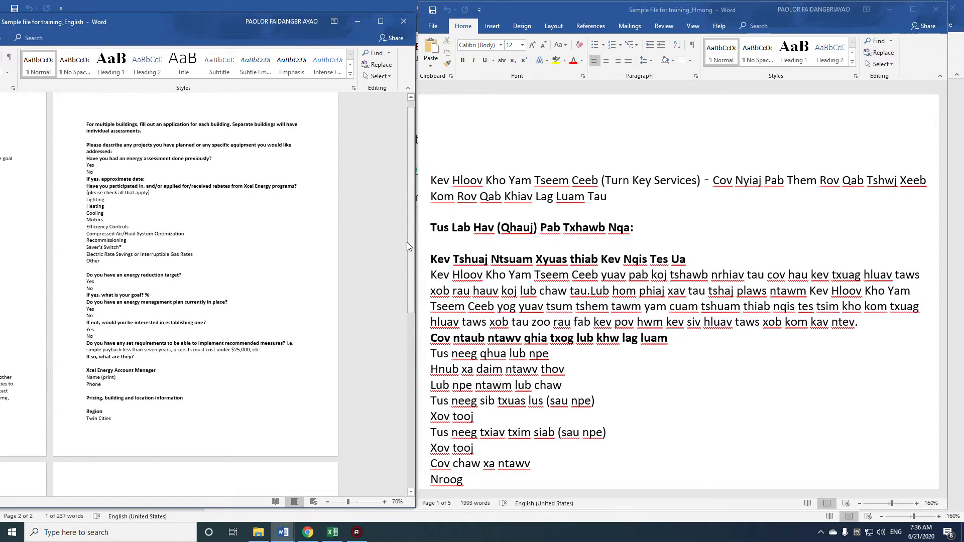
Step: Set the Hmong document's zoom to 110% so whole text lines fit in its window
click(595, 255)
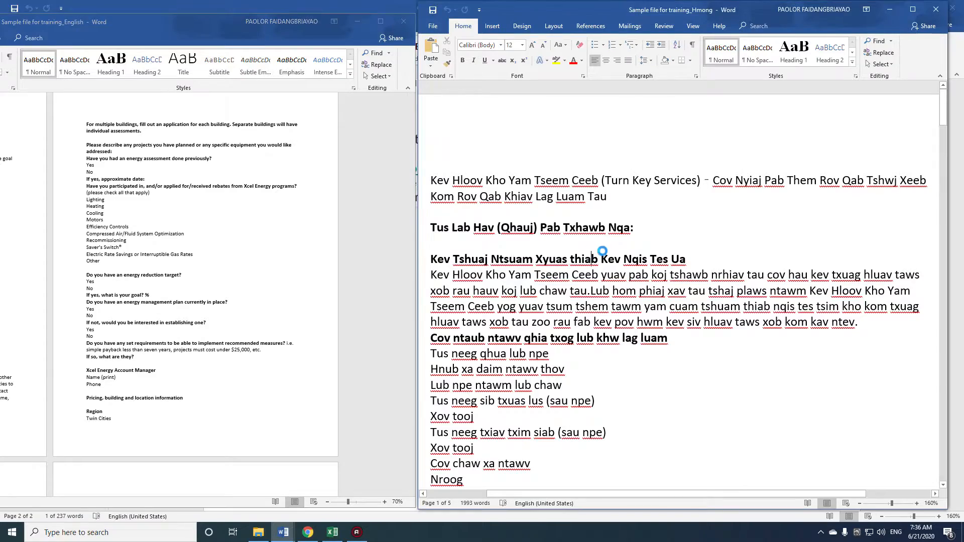
scroll(608, 257, down, 4)
scroll(614, 258, down, 1)
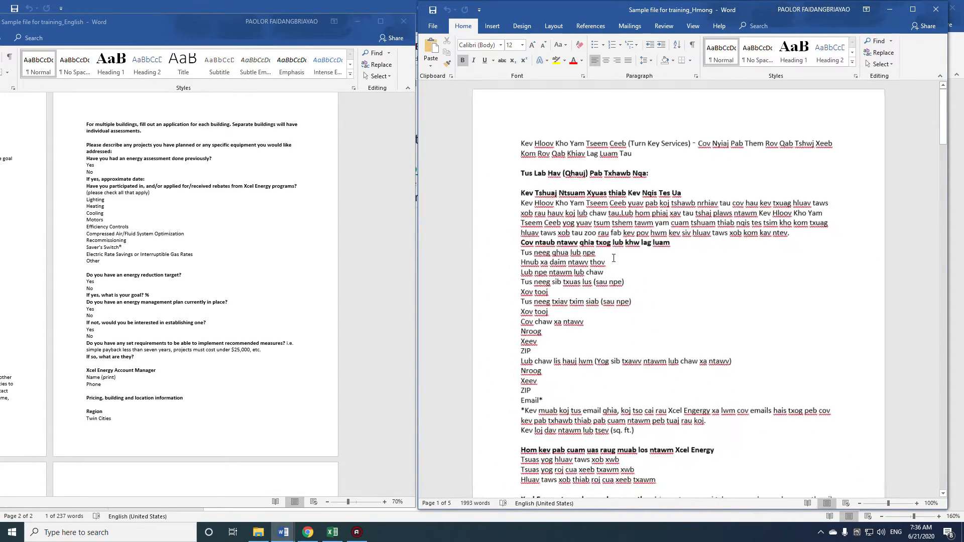
scroll(611, 256, up, 1)
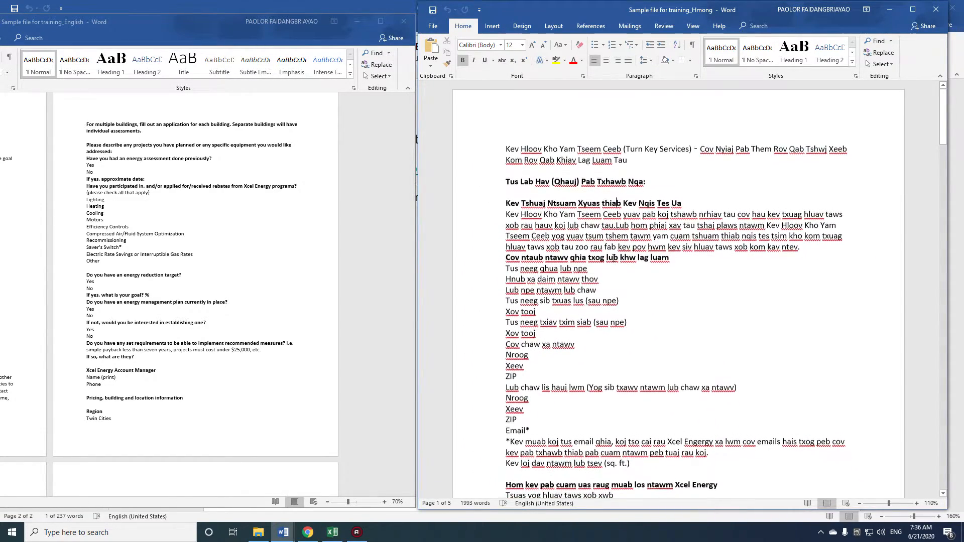
Step: Compare the Hmong text with the English, and insert the missing space between "Xcel Energy?" and "(thov kos rau txhua nqe uas phim)"
scroll(617, 252, down, 7)
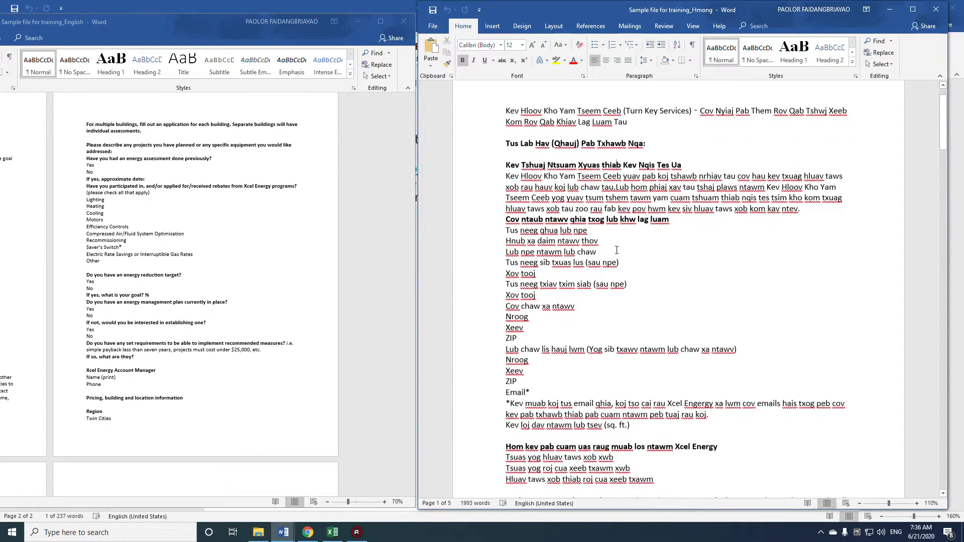
scroll(617, 253, down, 15)
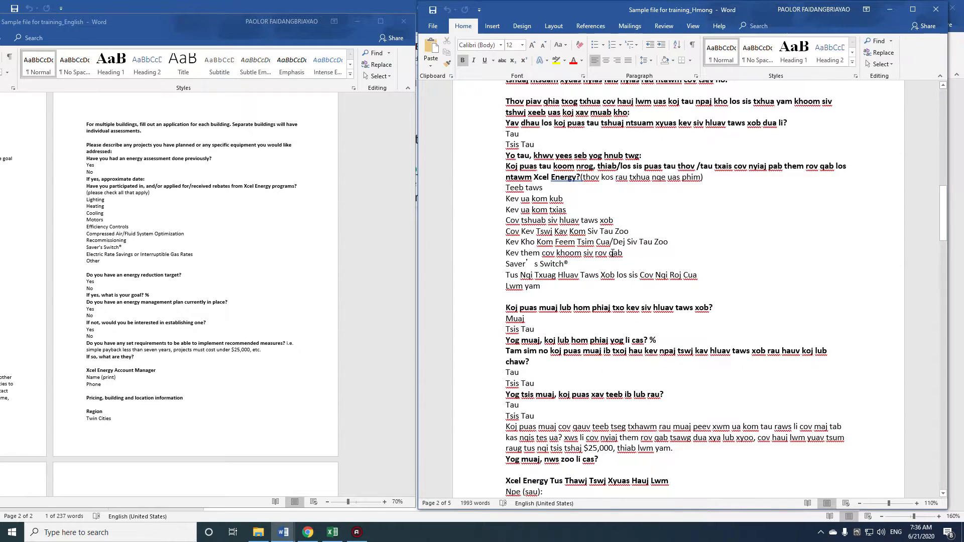
scroll(610, 246, down, 2)
scroll(595, 221, up, 2)
right_click(582, 177)
click(552, 191)
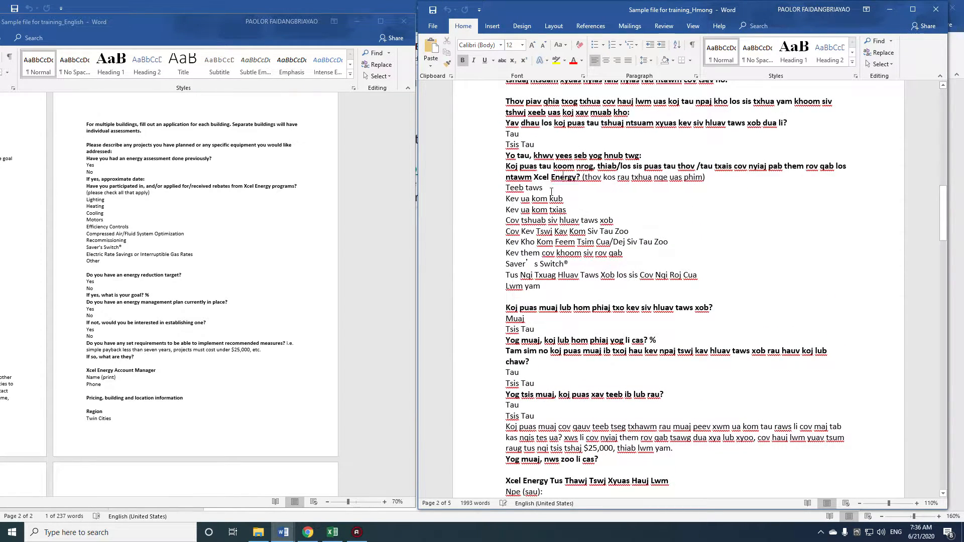
Step: Insert the missing spaces between "siv." and "Xcel Energy" and between "no." and "Kev nyeem ntawv" on the Hmong document's last page
scroll(649, 247, down, 15)
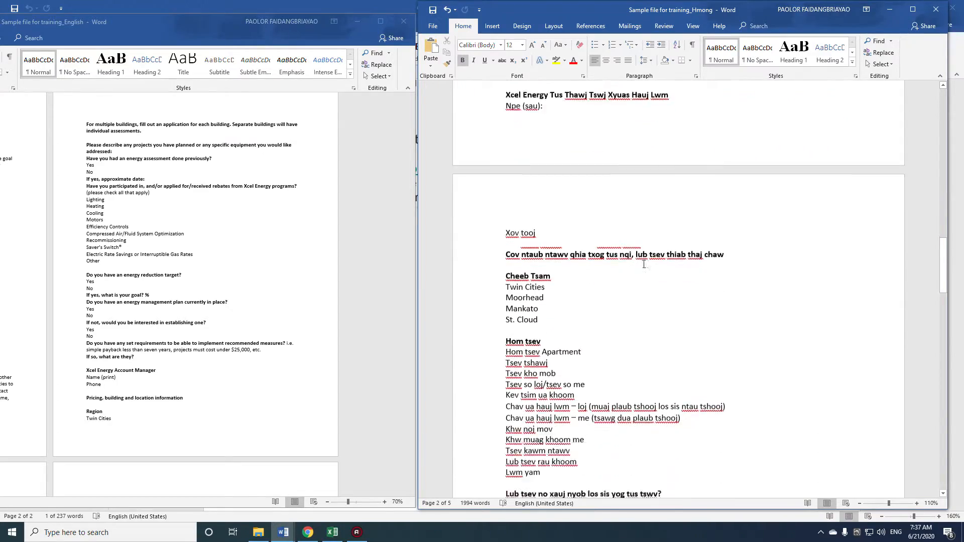
scroll(644, 262, down, 10)
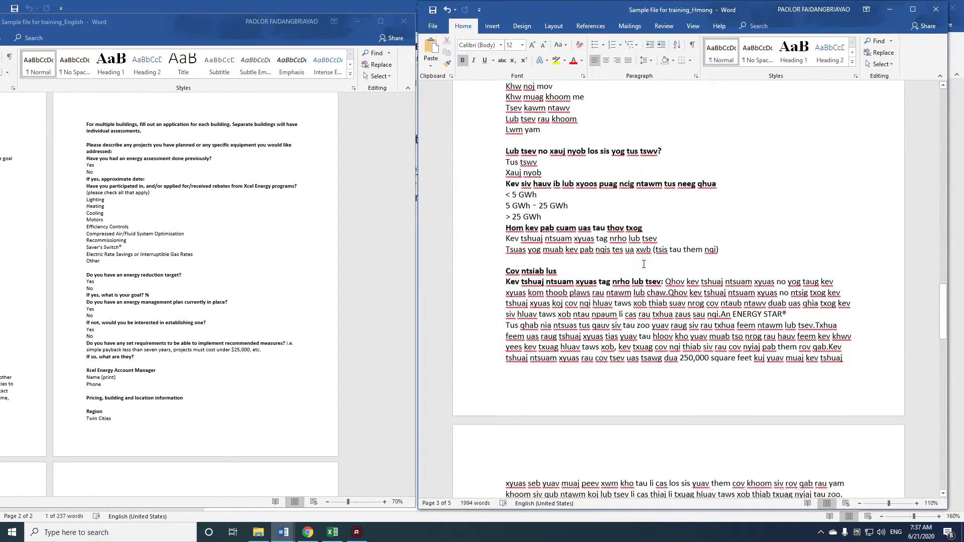
scroll(644, 265, down, 9)
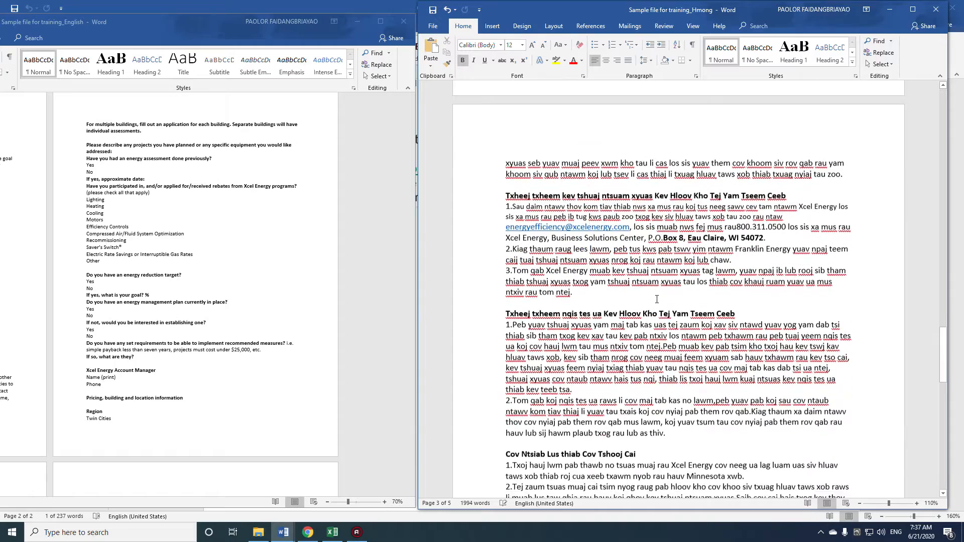
scroll(684, 327, down, 12)
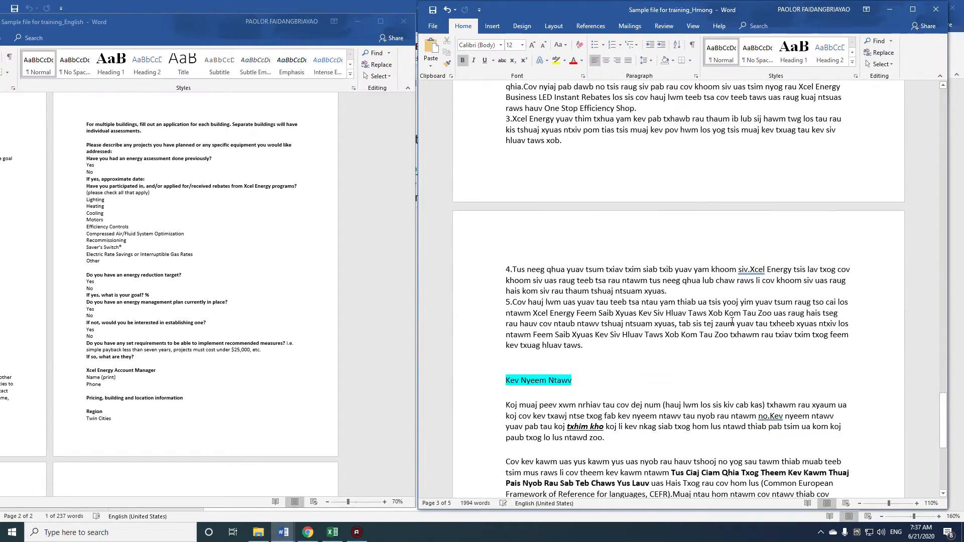
right_click(749, 272)
click(713, 283)
scroll(769, 278, down, 5)
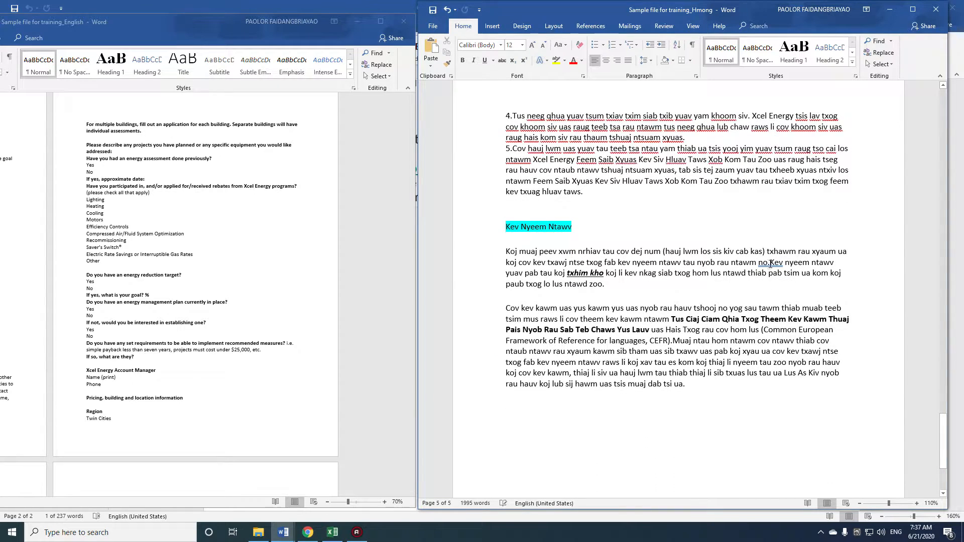
right_click(771, 263)
click(751, 276)
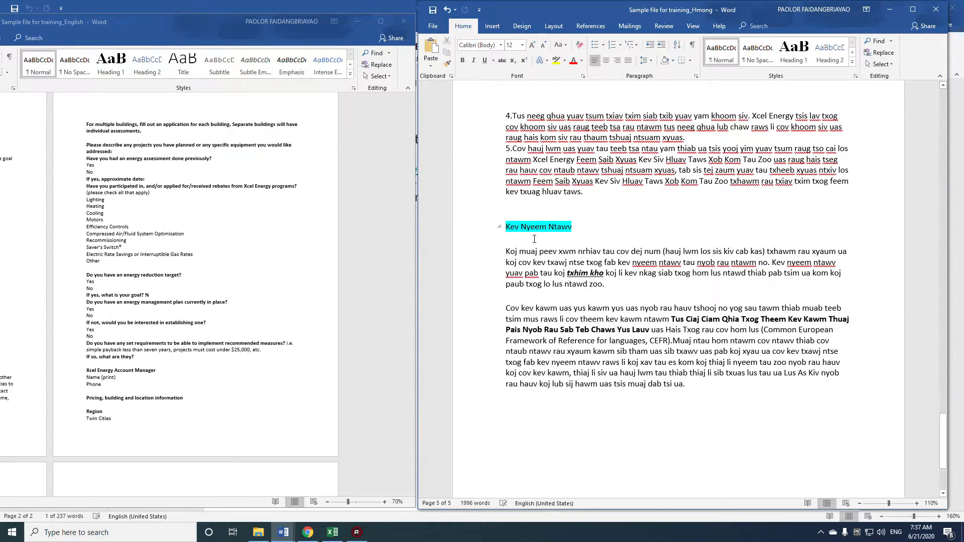
Step: Check the remaining Hmong text, maximize the document's window and zoom in to 160%
scroll(539, 239, down, 3)
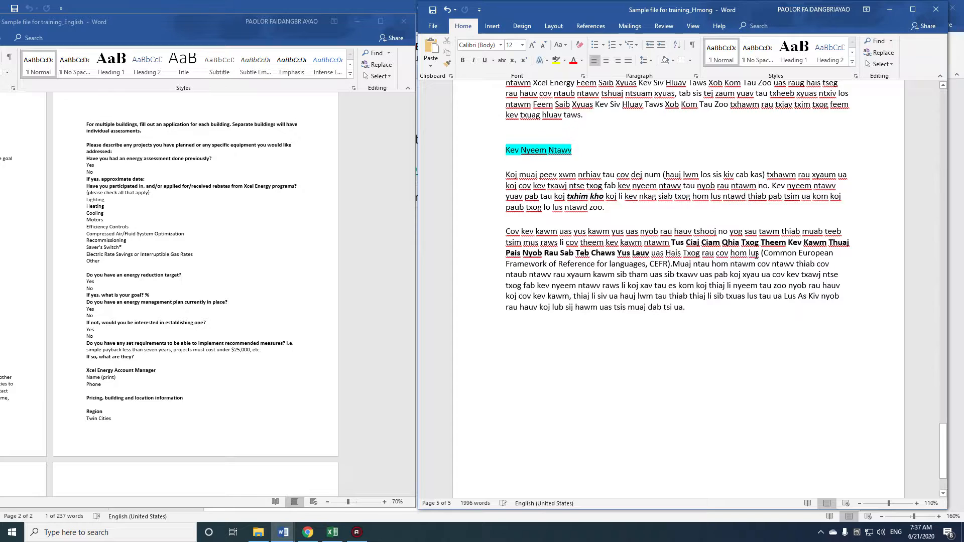
scroll(672, 279, down, 1)
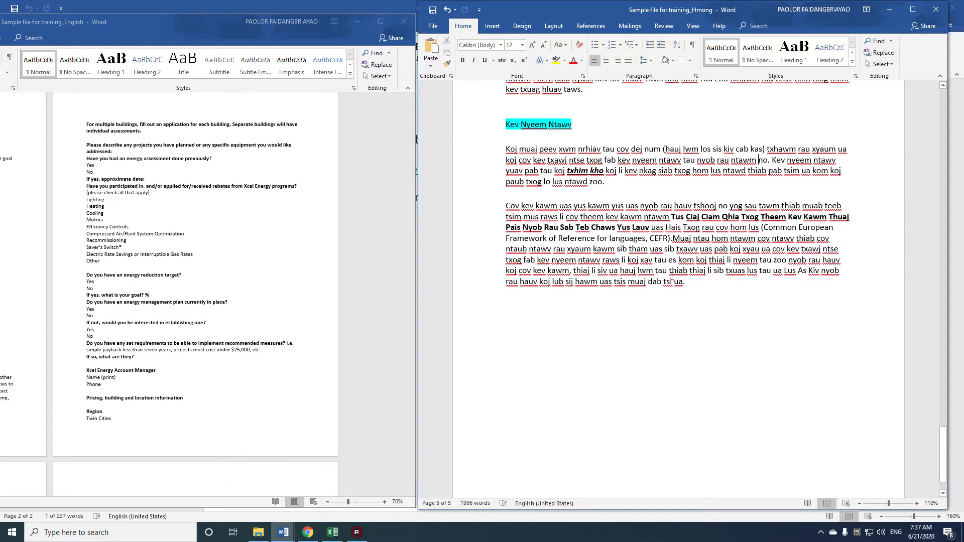
scroll(675, 327, up, 1)
scroll(675, 322, down, 3)
scroll(672, 316, up, 6)
scroll(669, 314, up, 3)
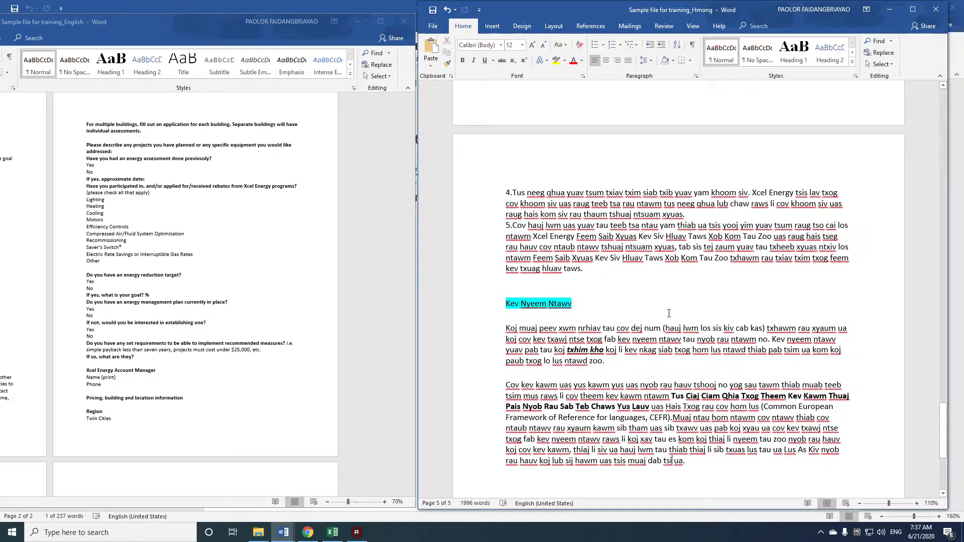
click(913, 10)
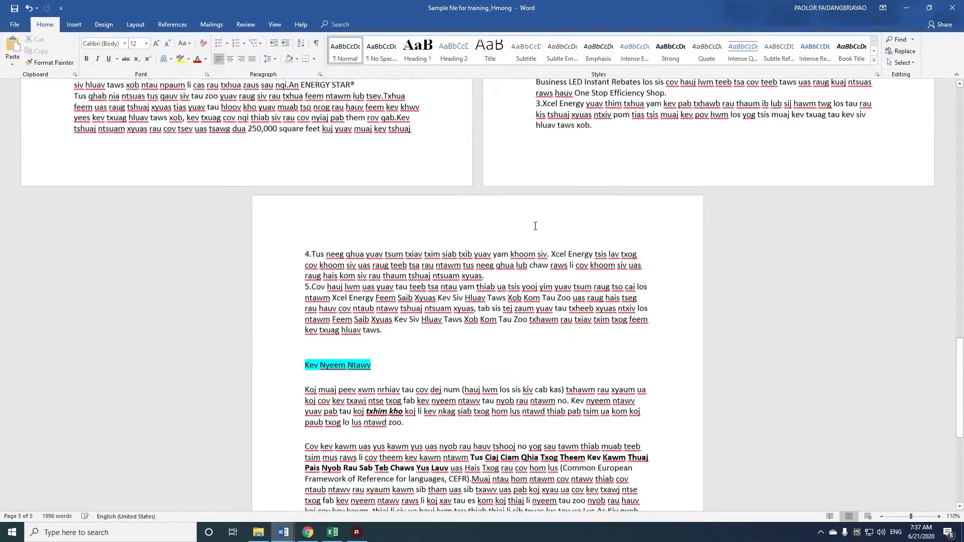
ctrl+scroll(535, 221, up, 4)
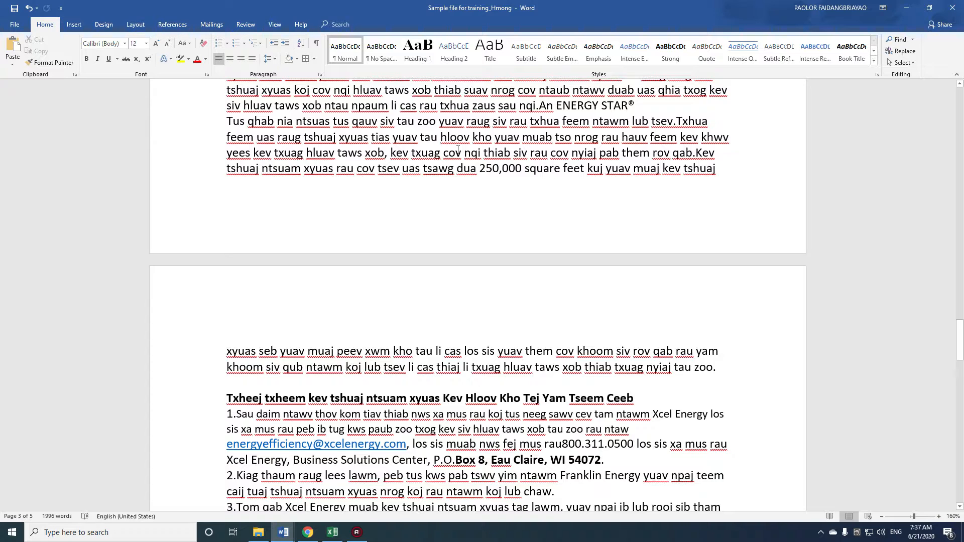
Step: Search the Hmong document for every period "." to locate sentence breaks
key(ctrl+d)
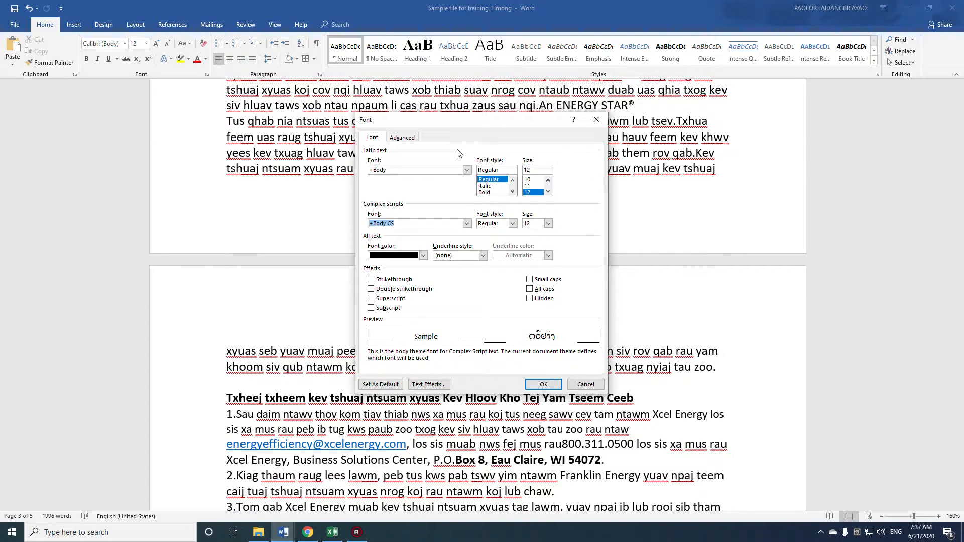
click(597, 120)
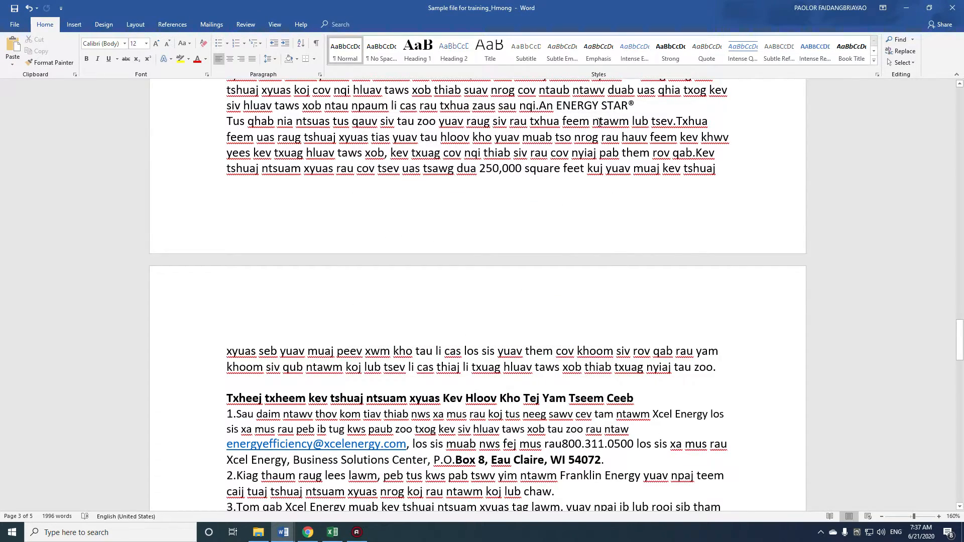
key(ctrl+f)
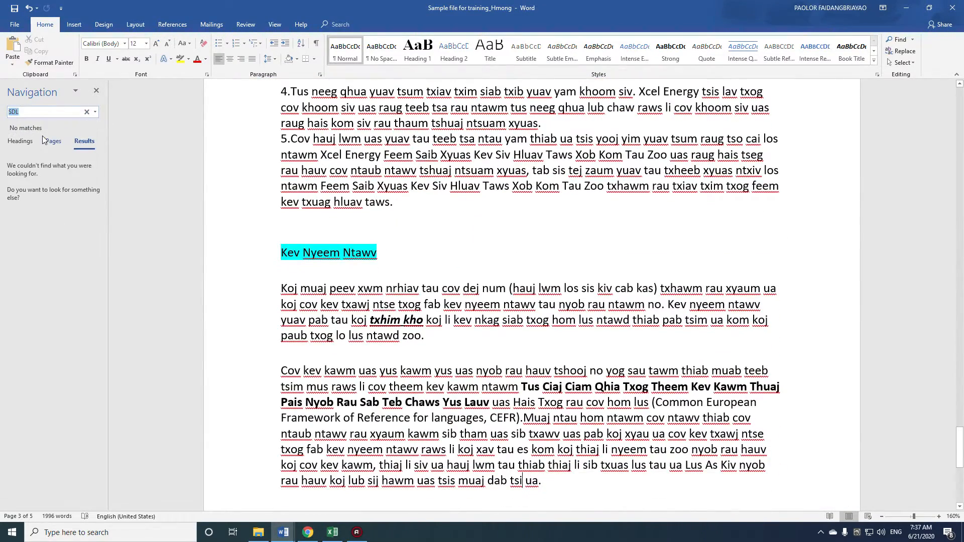
text(.)
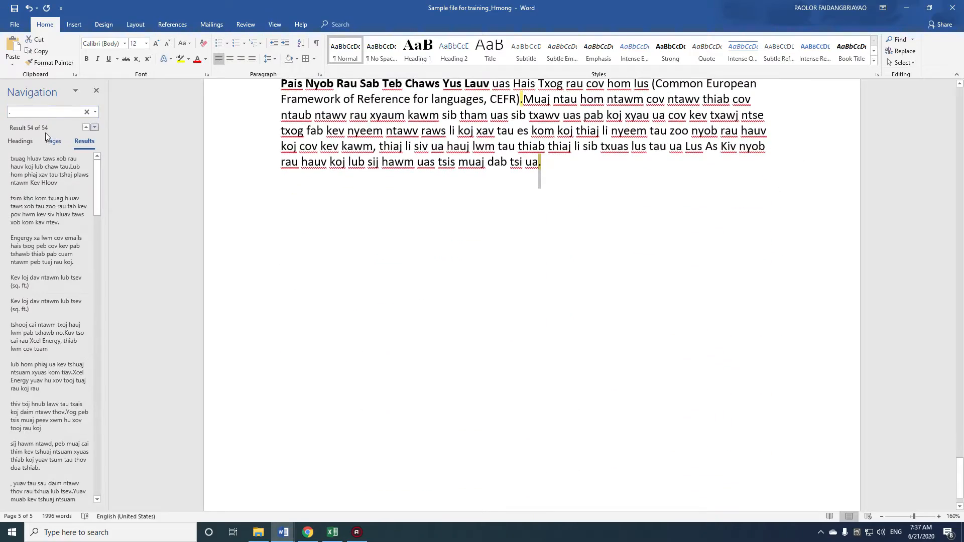
scroll(605, 261, up, 7)
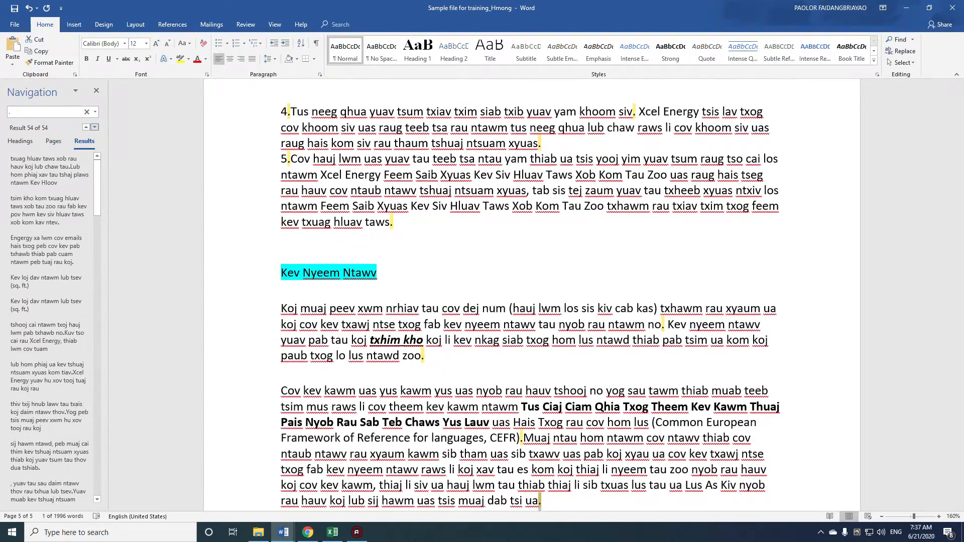
Step: Insert the missing space between "tau." and "Lub hom phiaj" in the first page's opening paragraph, keeping the period search active
drag(962, 450, 953, 106)
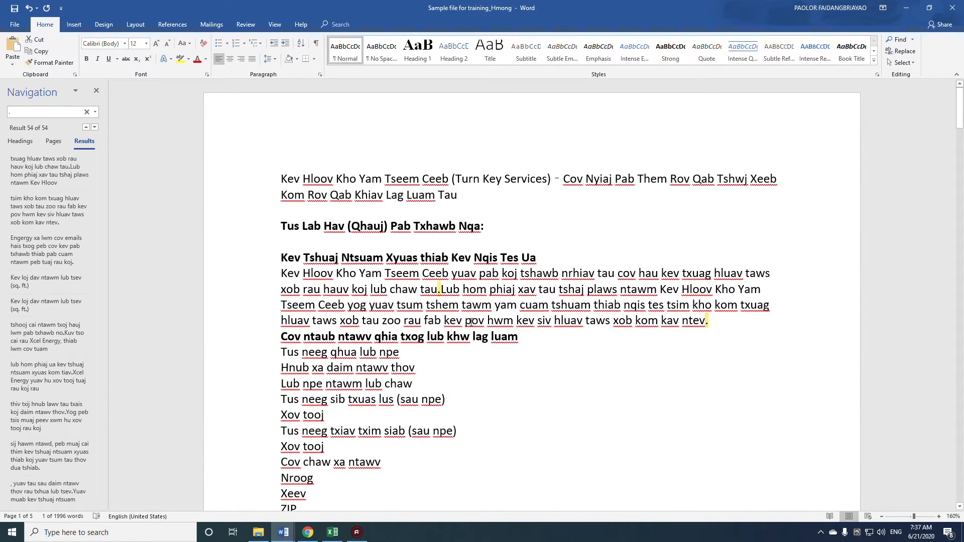
click(441, 289)
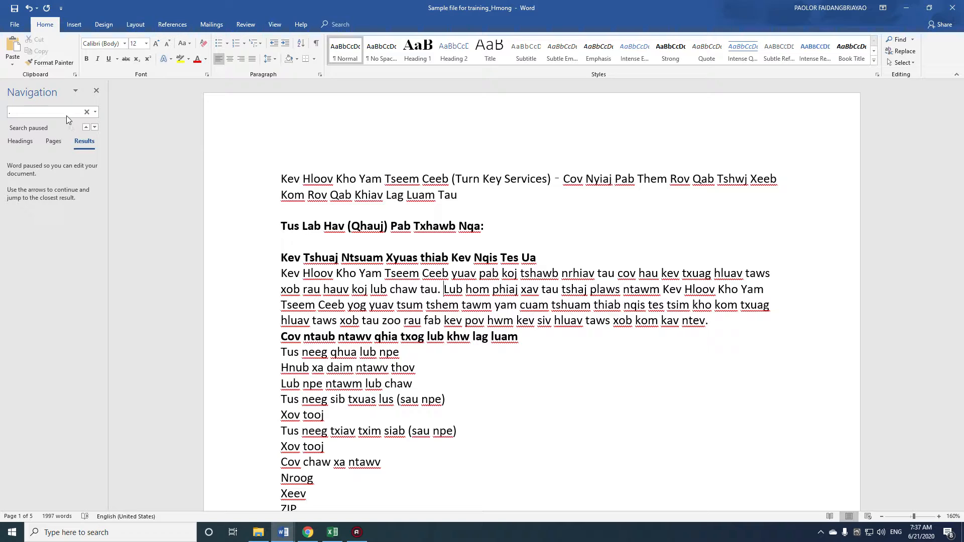
key(Return)
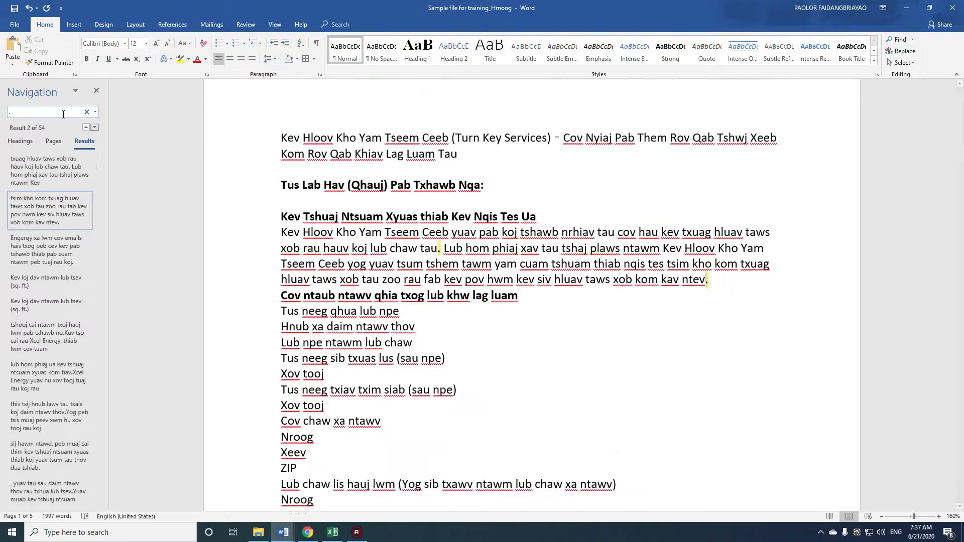
Step: Insert the missing spaces after the periods before "Xcel Energy yuav hu", "Yog peb tsis muaj" and "Yuav muab kev", and resume the period search
scroll(595, 340, down, 4)
scroll(595, 340, down, 2)
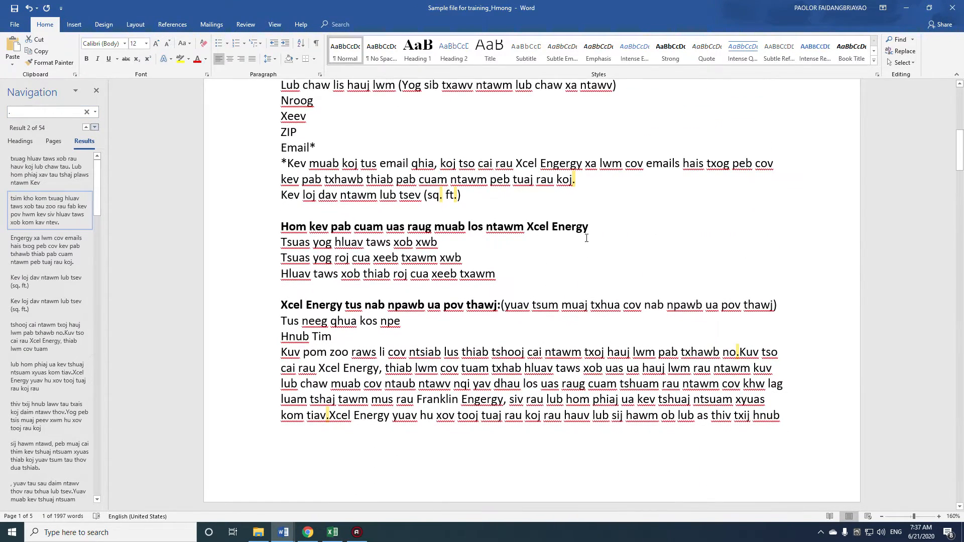
scroll(505, 248, down, 7)
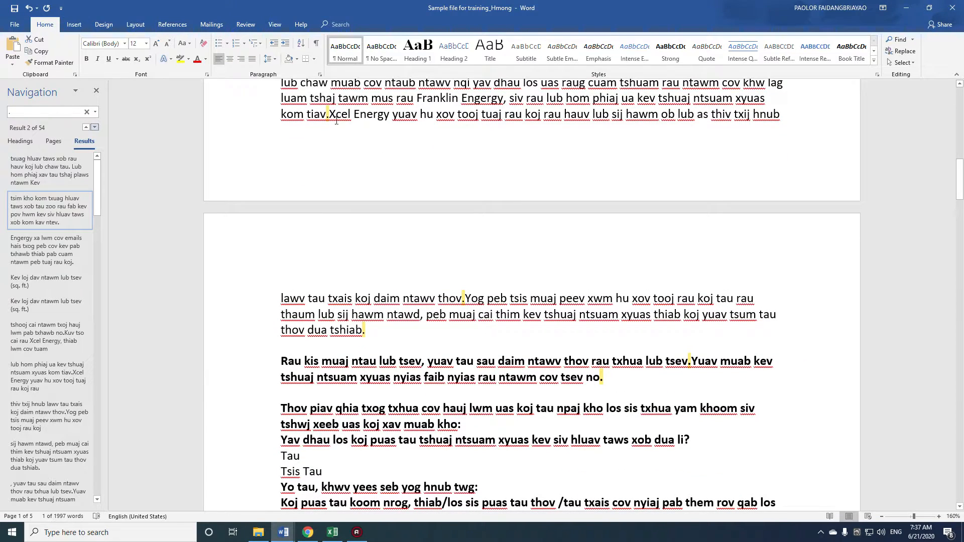
click(330, 114)
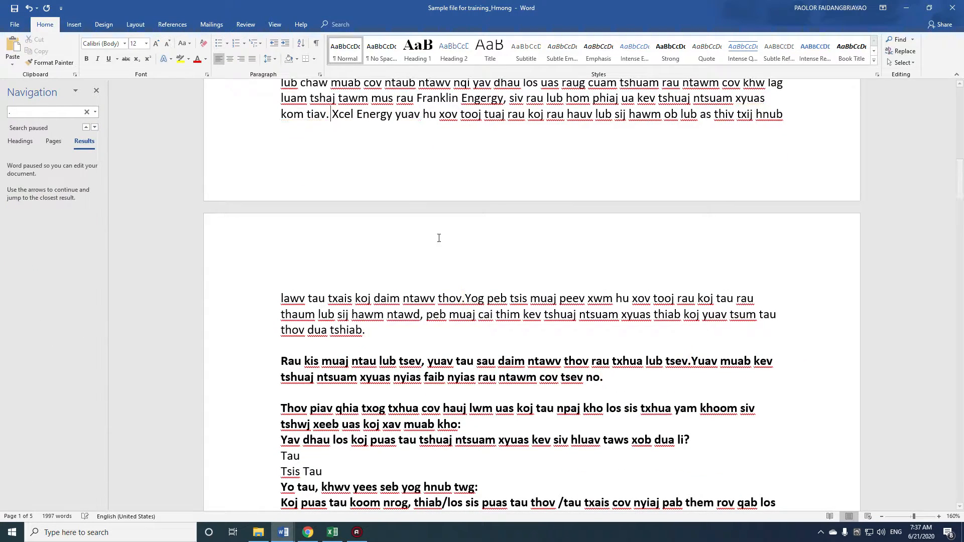
click(466, 298)
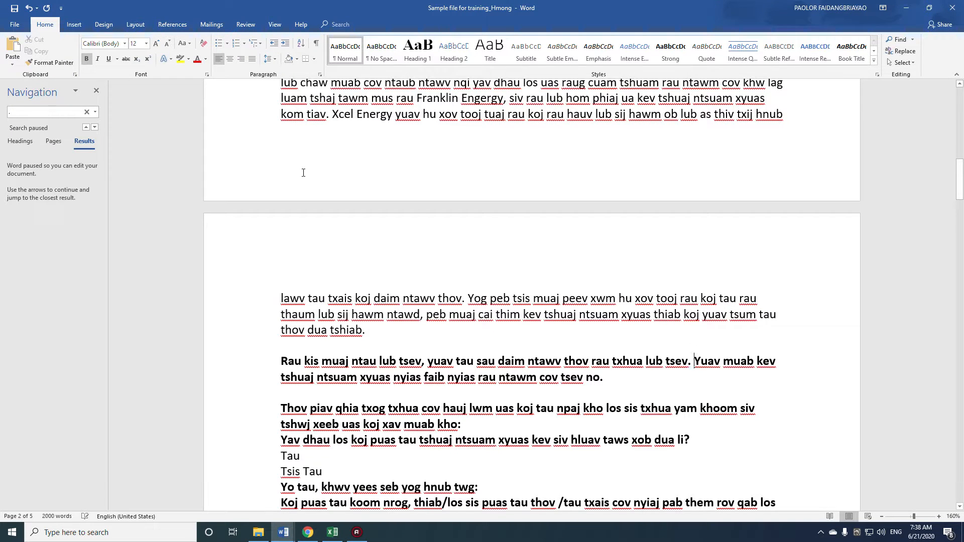
key(Return)
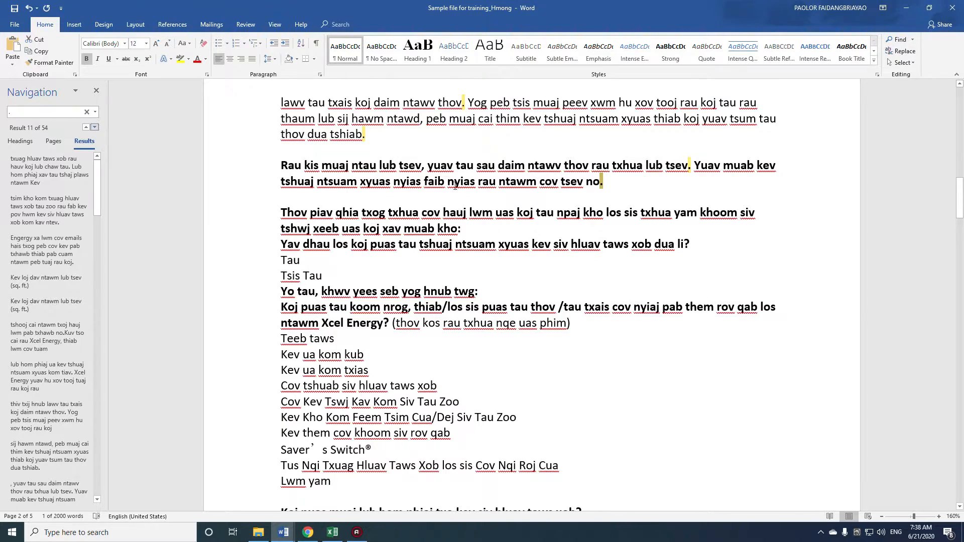
Step: In the "Cov ntsiab lus" paragraph, insert missing spaces before the sentences starting with "Qhov", "An ENERGY STAR", "Txhua" and "Kev", and resume the period search
scroll(448, 237, down, 6)
scroll(448, 237, down, 10)
scroll(515, 308, down, 8)
scroll(377, 291, down, 6)
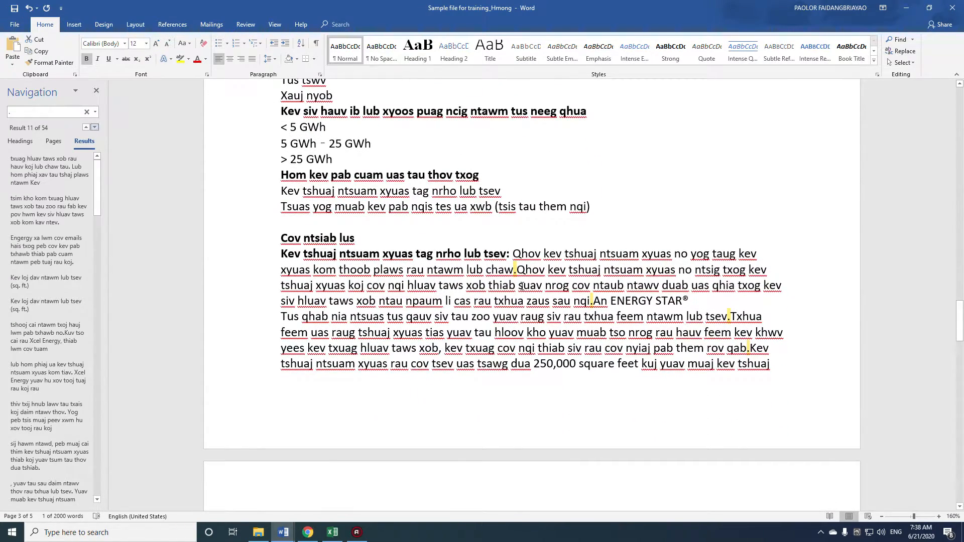
click(518, 272)
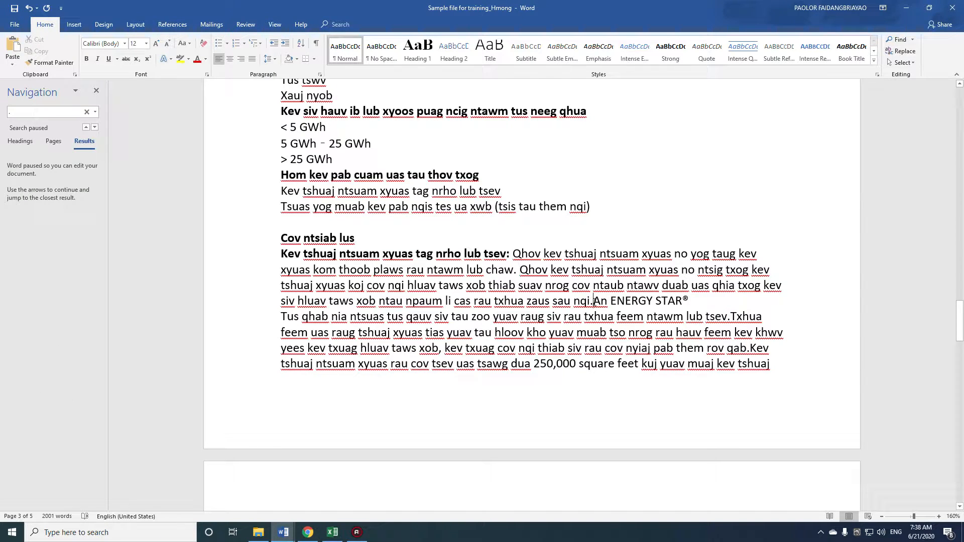
click(594, 301)
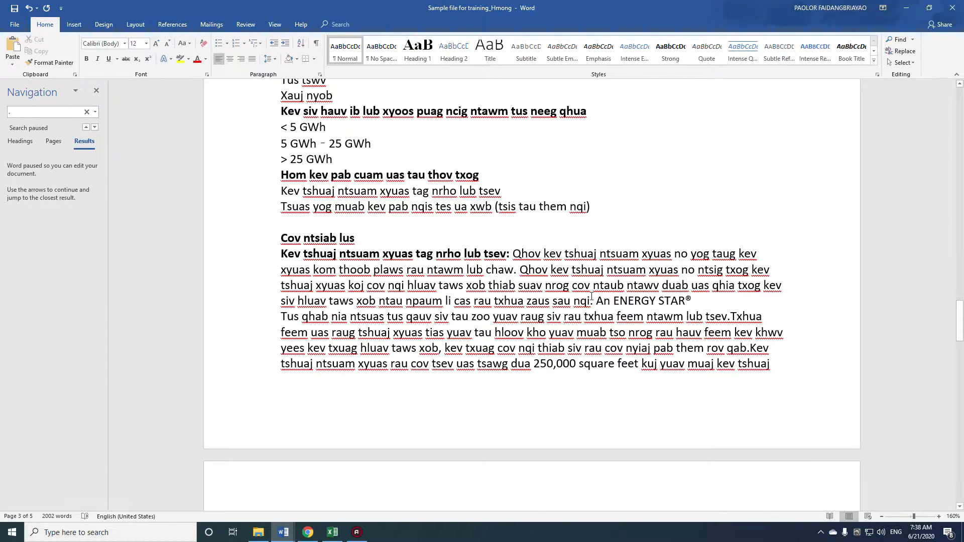
key(Return)
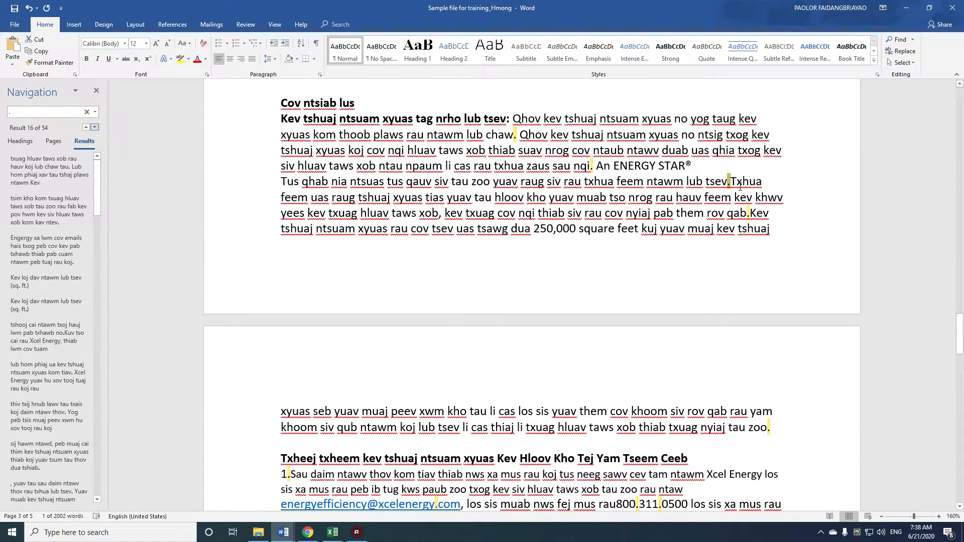
click(732, 181)
click(749, 213)
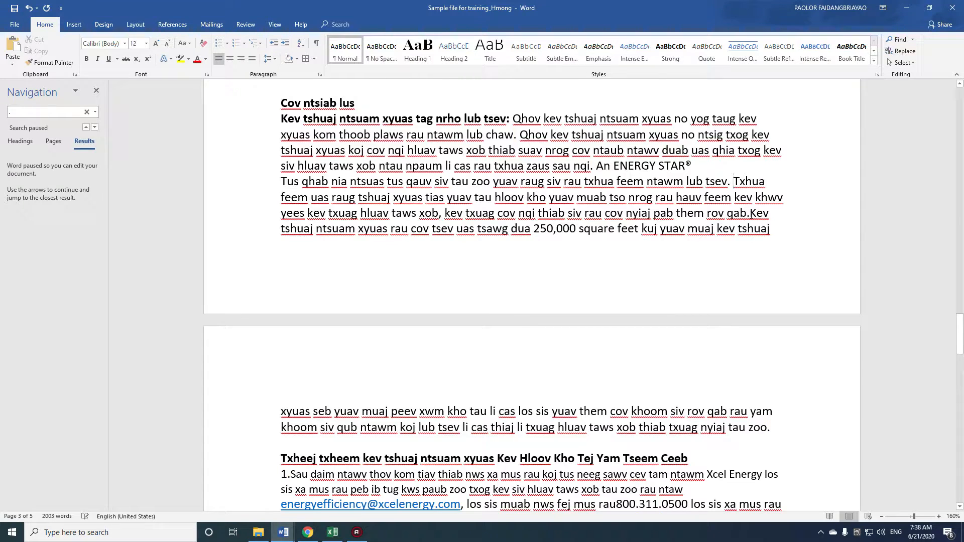
click(95, 127)
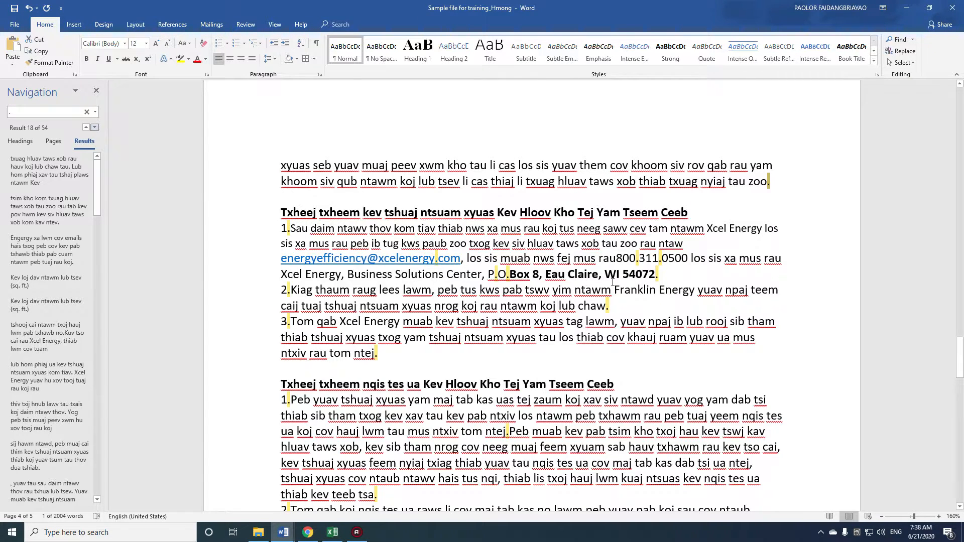
Step: Insert the missing spaces before "Peb muab kev pab" and "Kiag thaum xa daim ntawv" on page 4, and continue the period search
scroll(503, 293, down, 1)
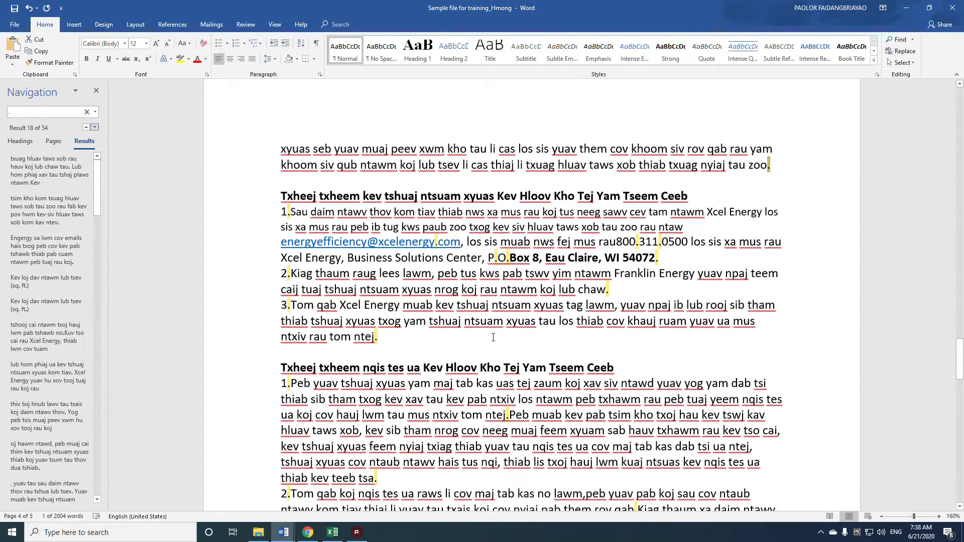
scroll(583, 301, down, 3)
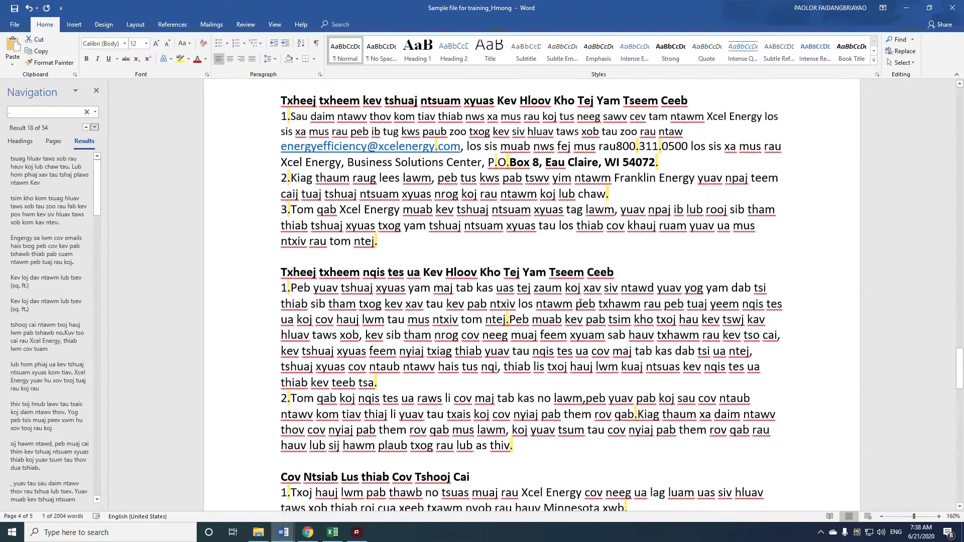
click(509, 281)
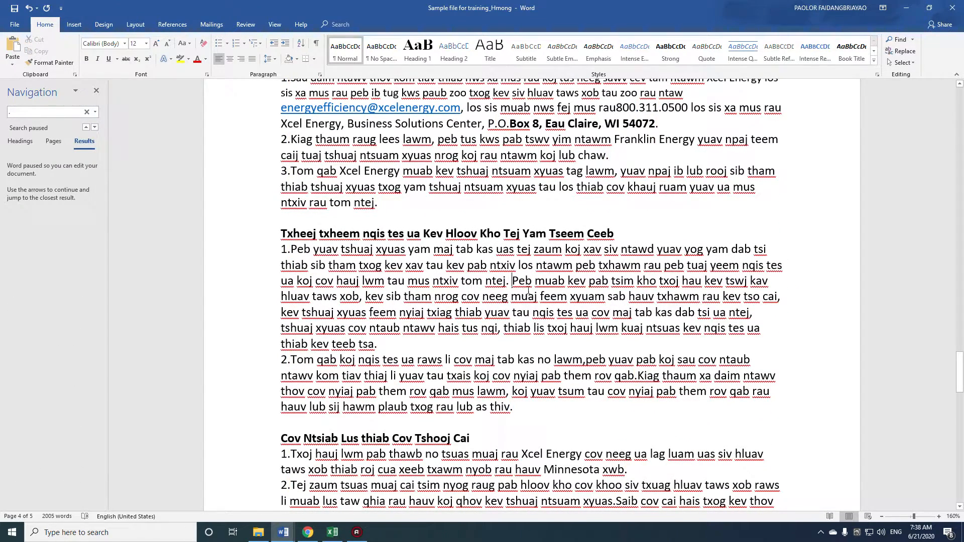
click(638, 376)
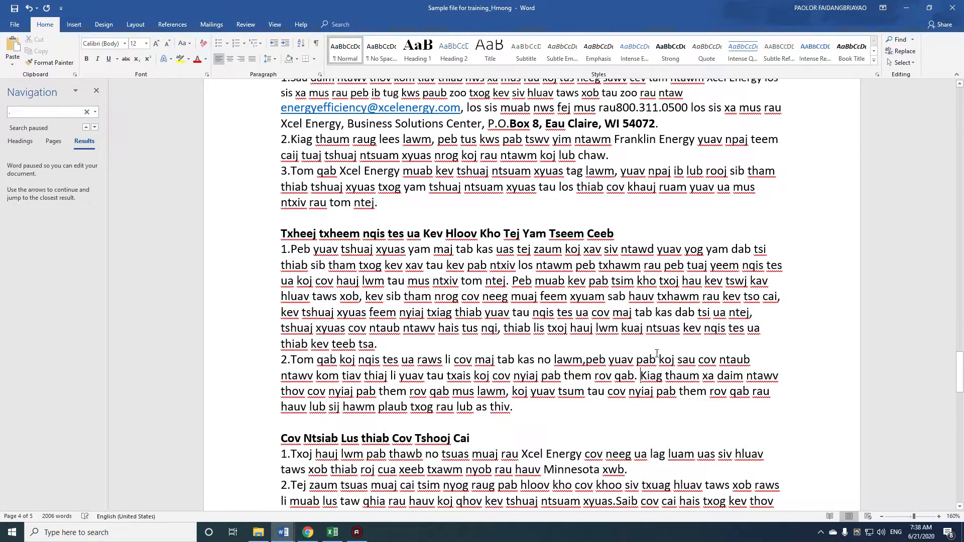
click(58, 114)
key(Return)
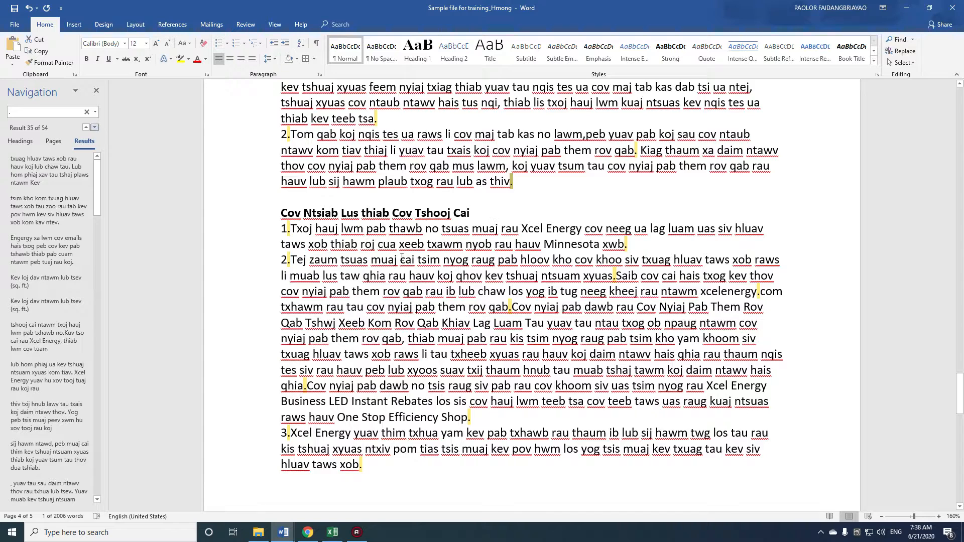
Step: In item 2 of "Cov Ntsiab Lus thiab Cov Tshooj Cai", insert missing spaces before "Saib" and both "Cov nyiaj pab dawb" sentences, resuming the period search
click(630, 276)
click(512, 312)
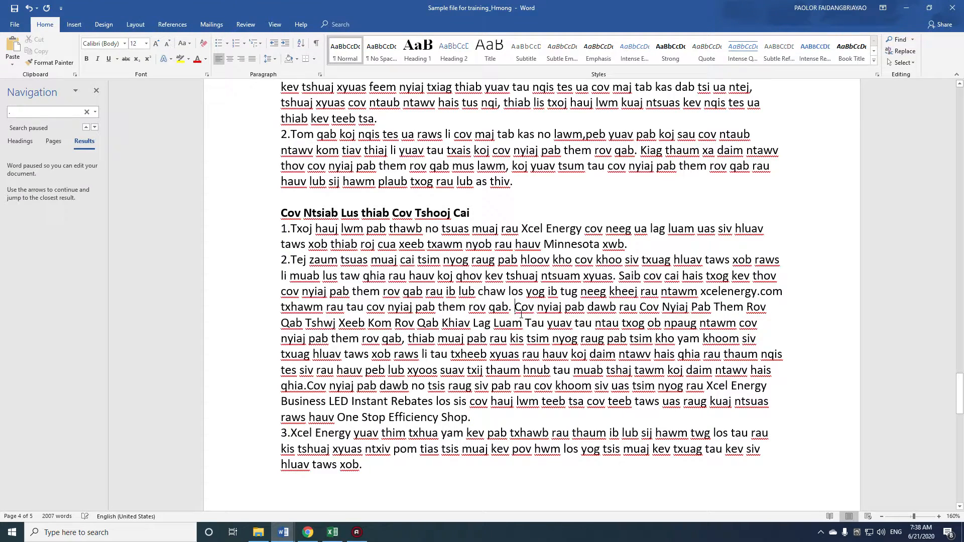
click(59, 112)
key(Return)
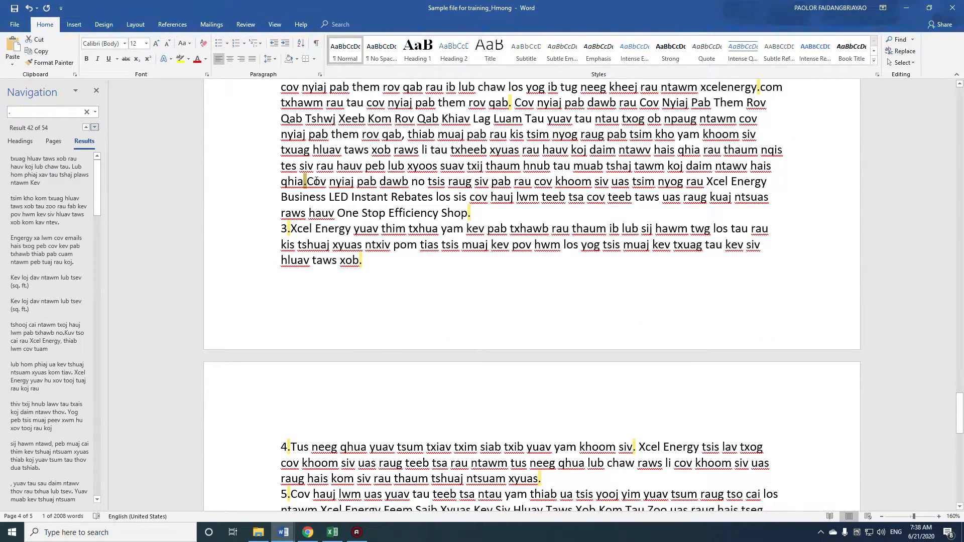
click(308, 181)
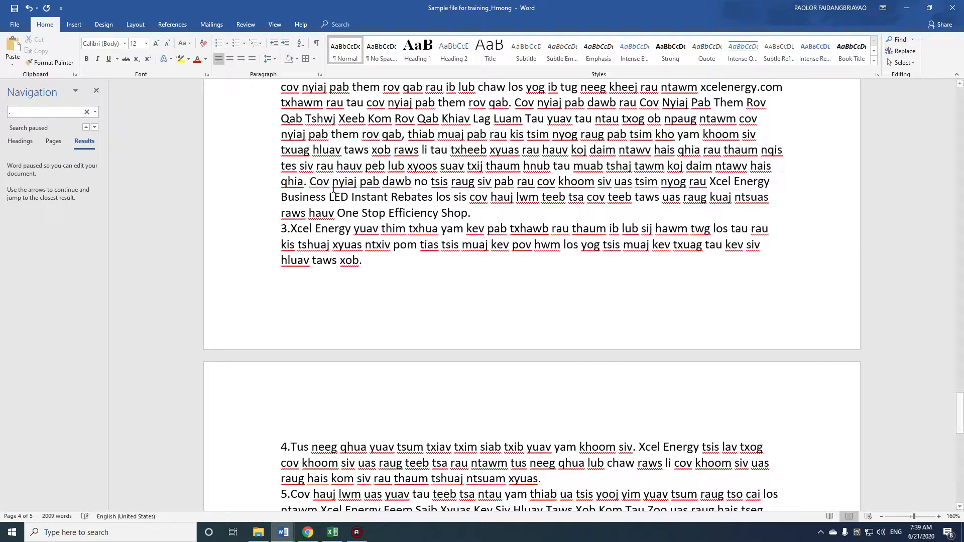
click(57, 114)
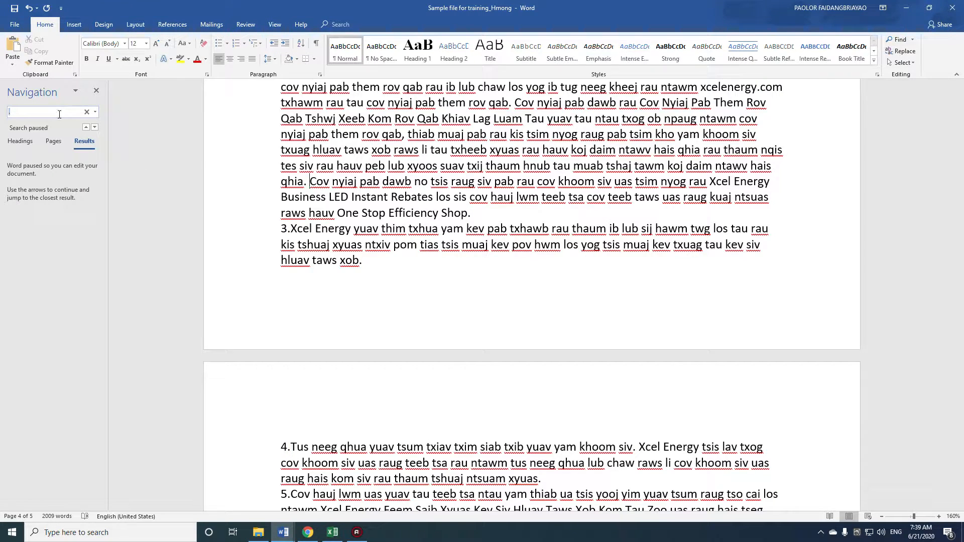
key(Return)
Step: Insert the missing space before "Muaj ntau hom" in the last paragraph on page 5 and save the document
scroll(516, 281, down, 3)
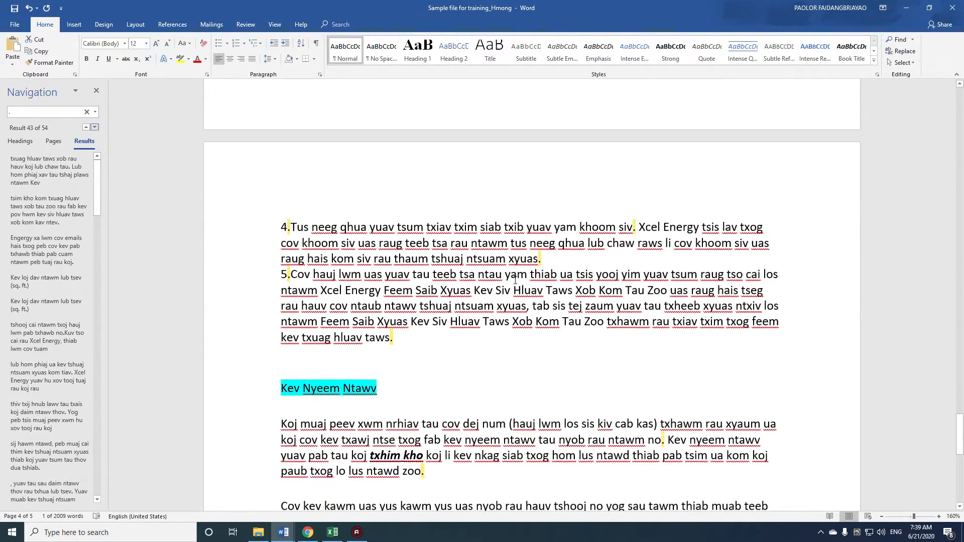
scroll(644, 229, down, 5)
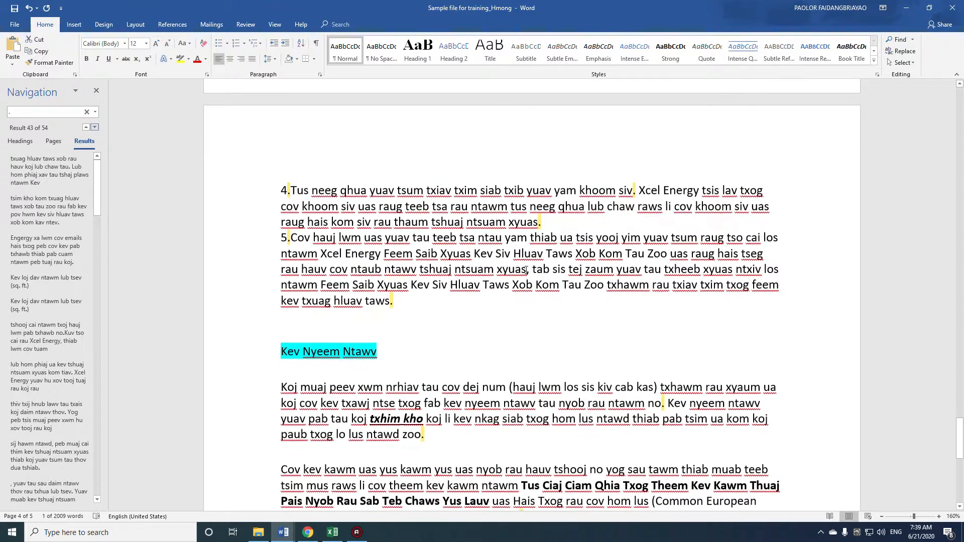
scroll(483, 281, down, 1)
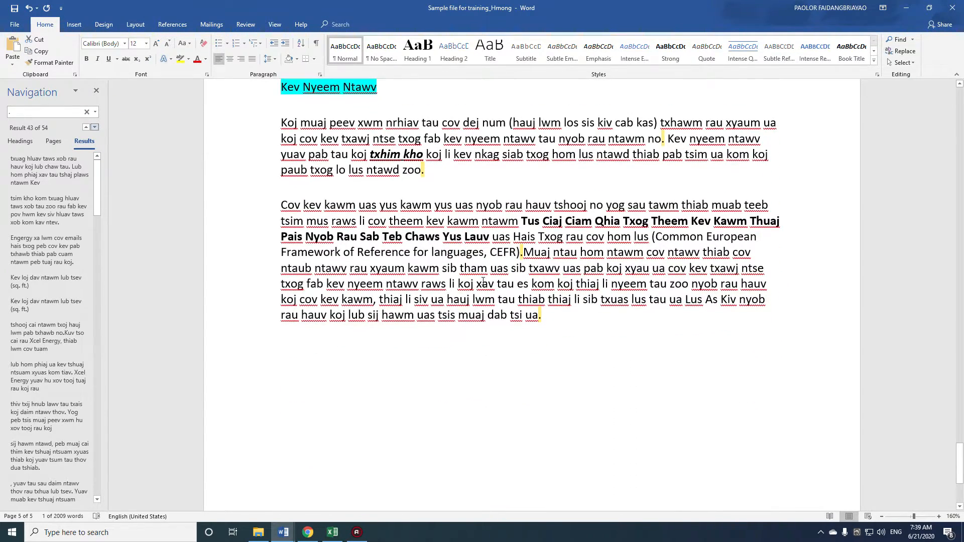
click(524, 252)
scroll(650, 244, down, 3)
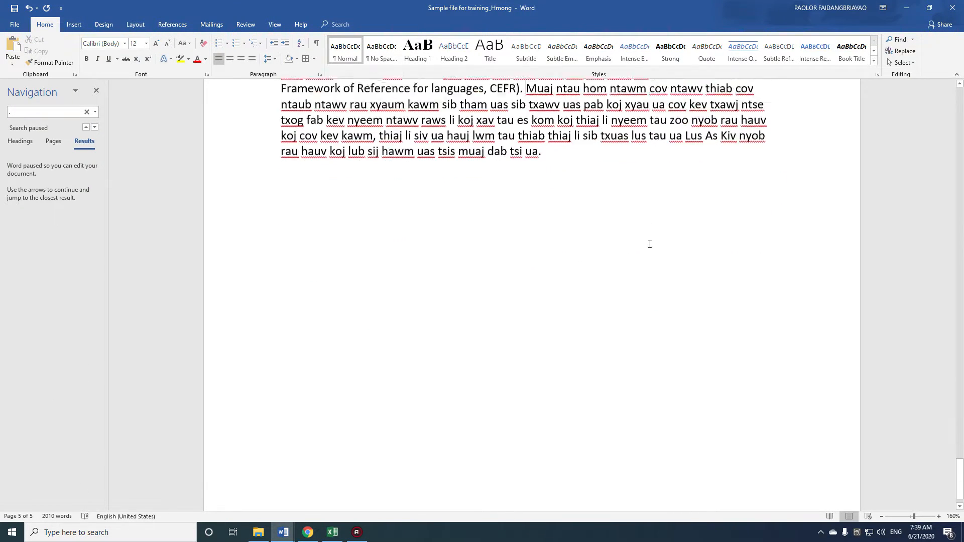
scroll(650, 244, down, 1)
click(15, 9)
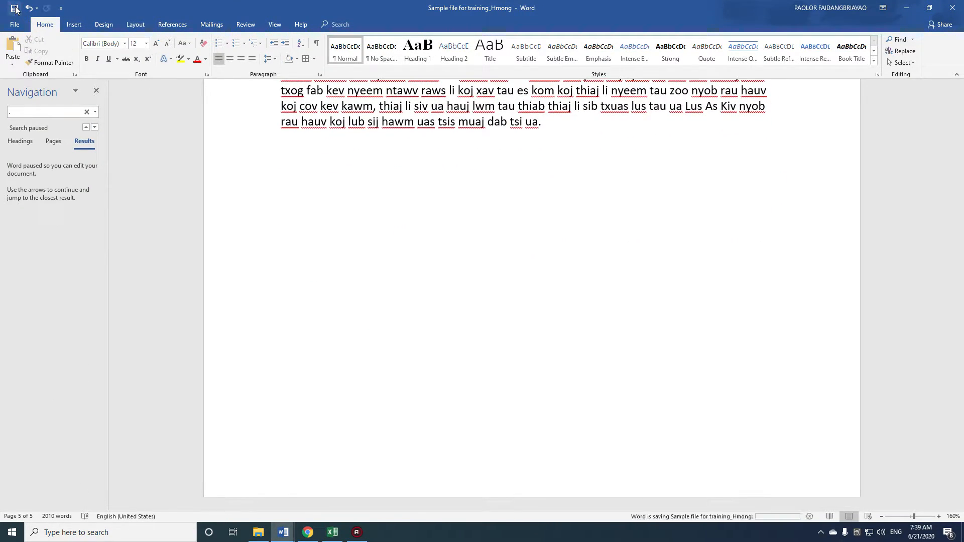
Step: Go back up through the corrected document, close the Navigation pane and save the Hmong file again
scroll(505, 225, up, 13)
scroll(505, 225, up, 18)
scroll(504, 204, up, 18)
scroll(505, 203, up, 18)
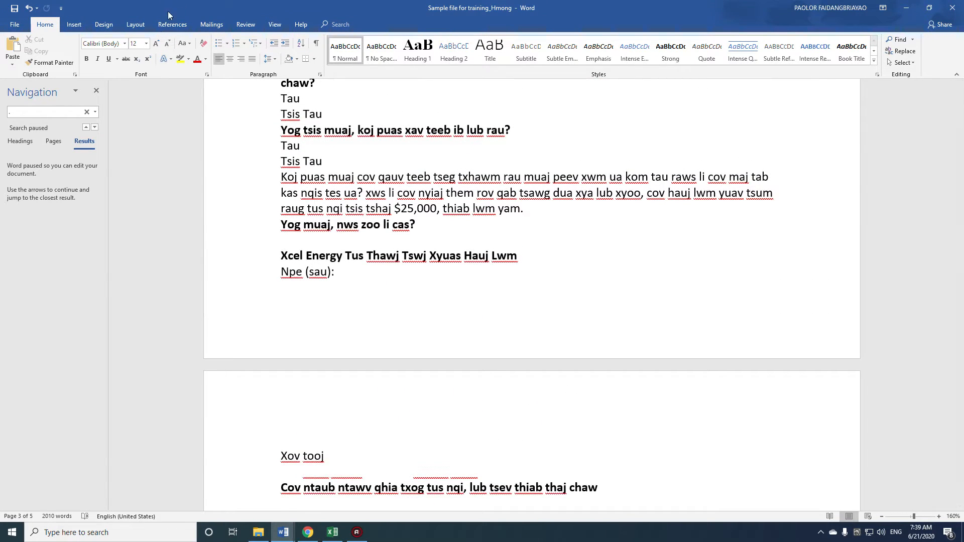
click(96, 91)
click(15, 9)
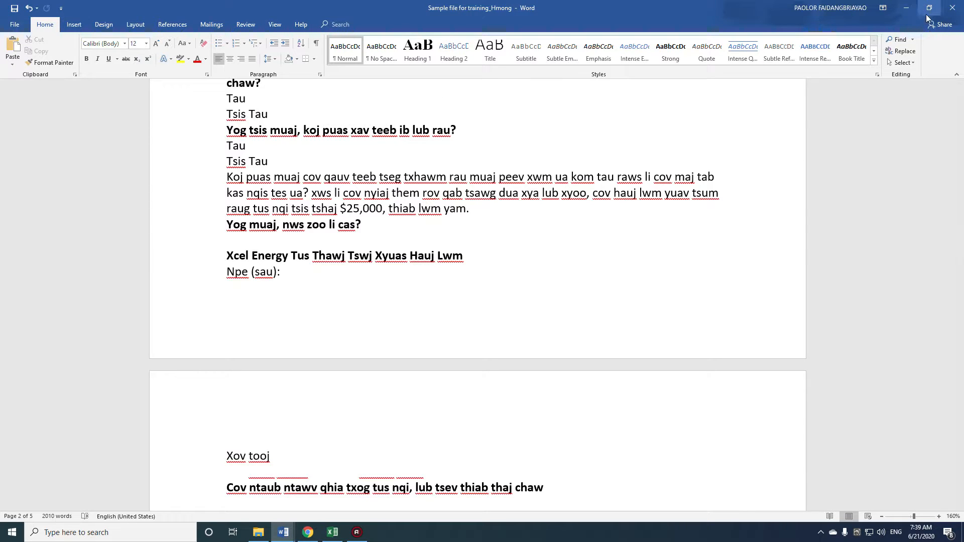
Step: Close the Hmong file, the English sample file and the Order Information document
click(952, 8)
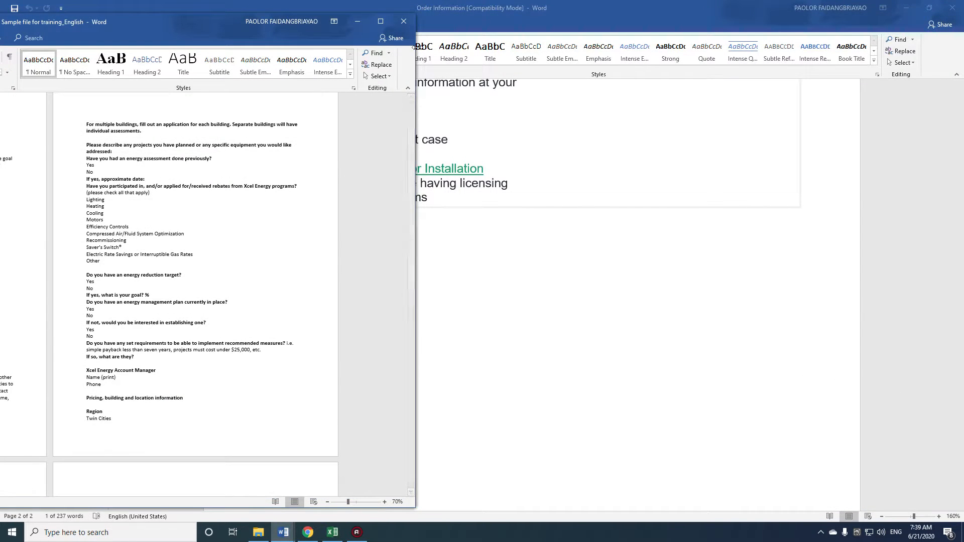
click(403, 22)
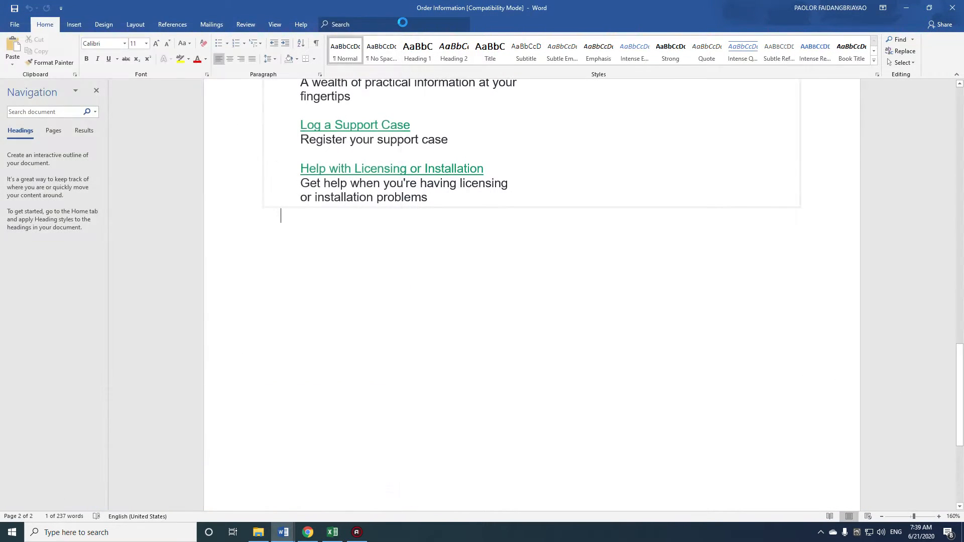
click(953, 8)
Step: Refresh the Session 3 folder in File Explorer and select the SDL XLIFF document
right_click(206, 179)
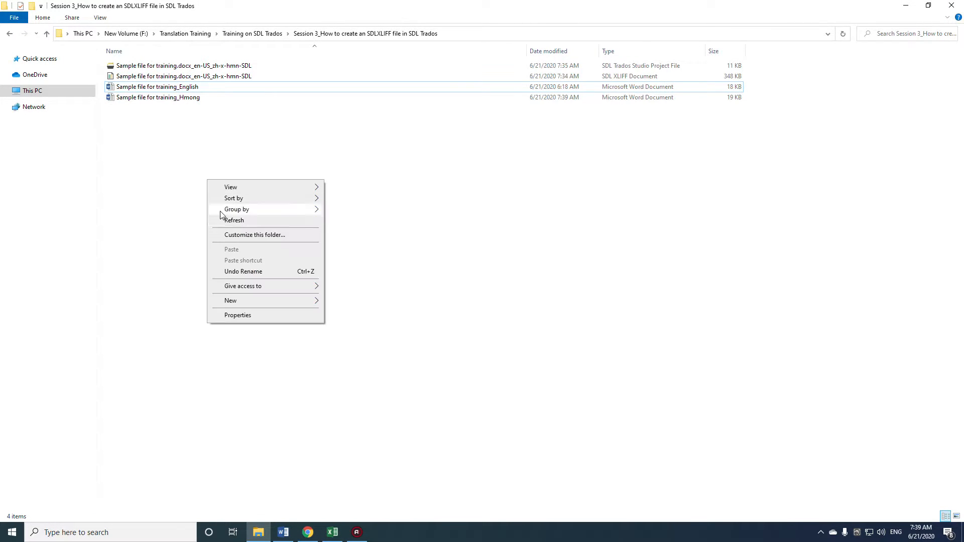
click(235, 222)
click(176, 77)
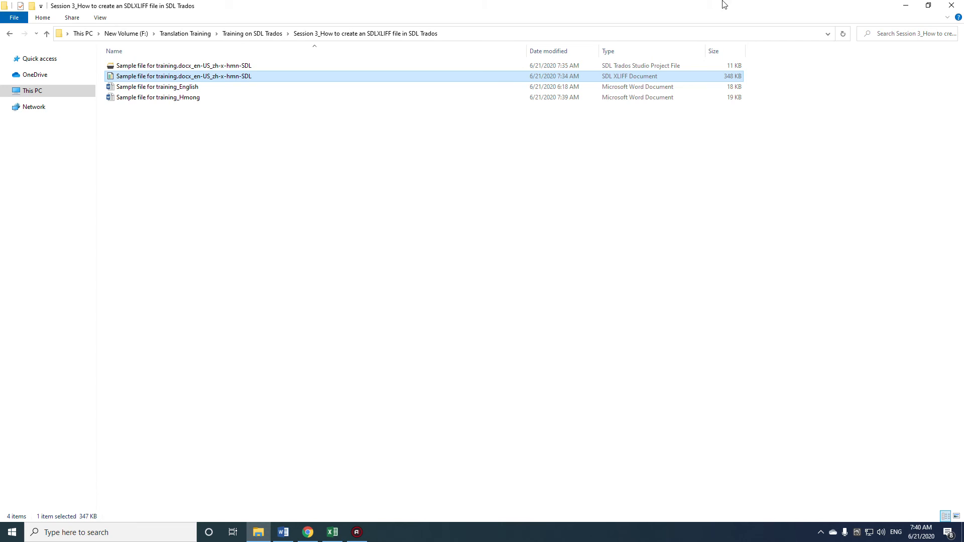
click(354, 532)
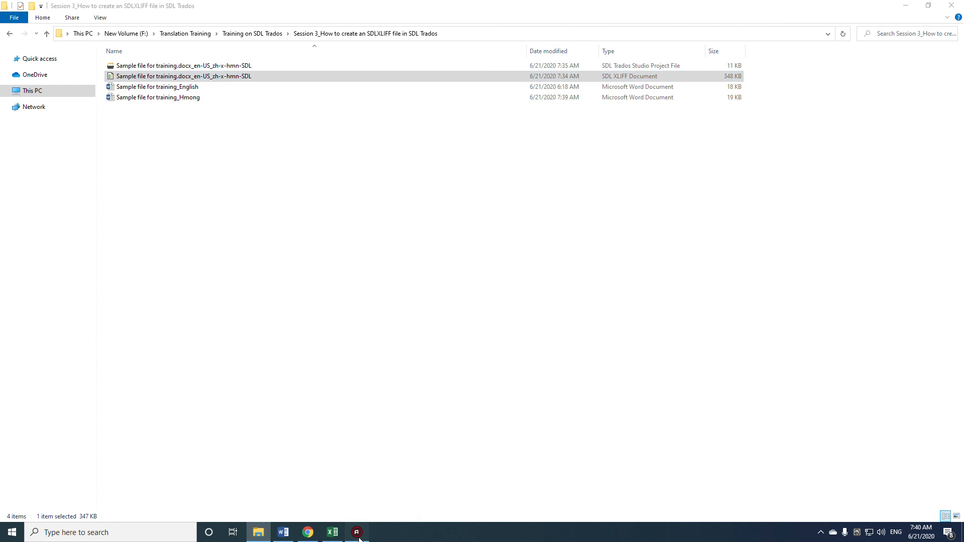